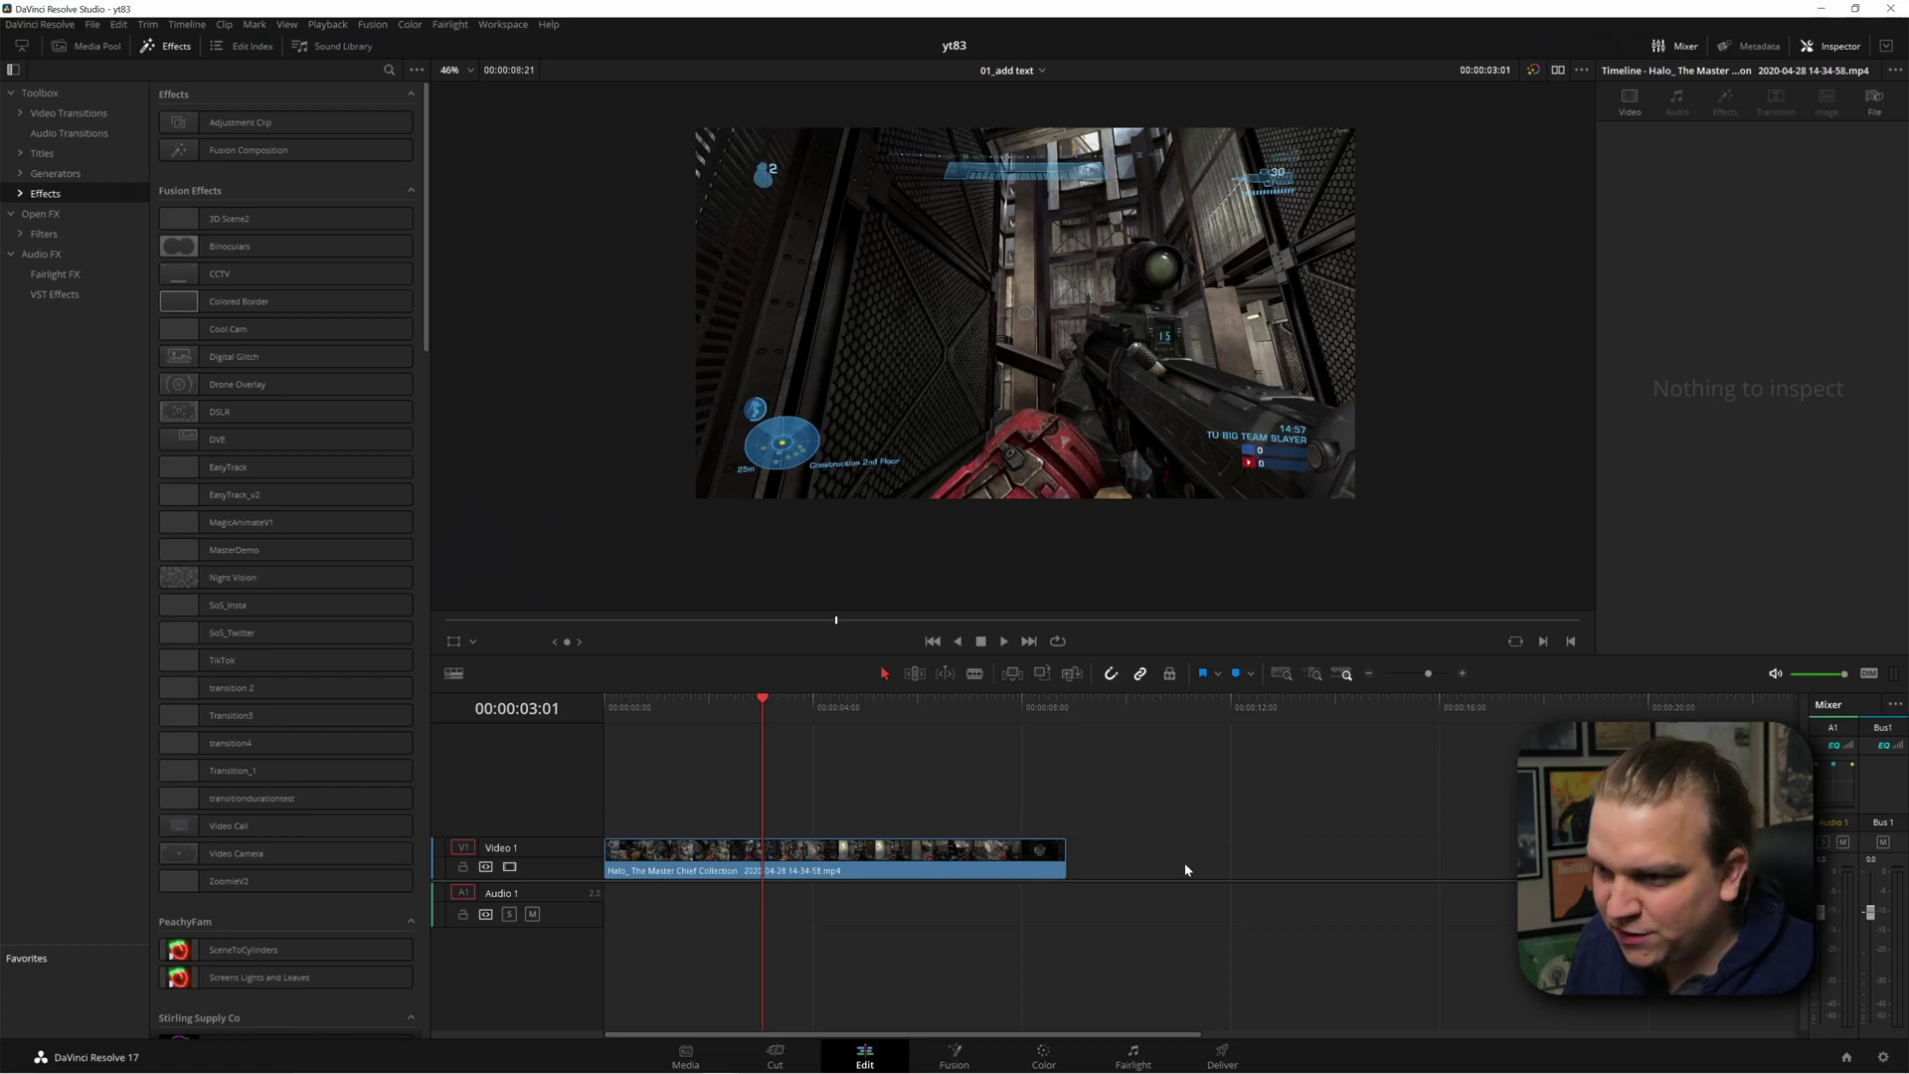
- Place a Text+ title on Video 2 above the Halo clip, trimmed to end at 00:00:03:01
{"action": "left_click", "coordinate": [170, 49]}
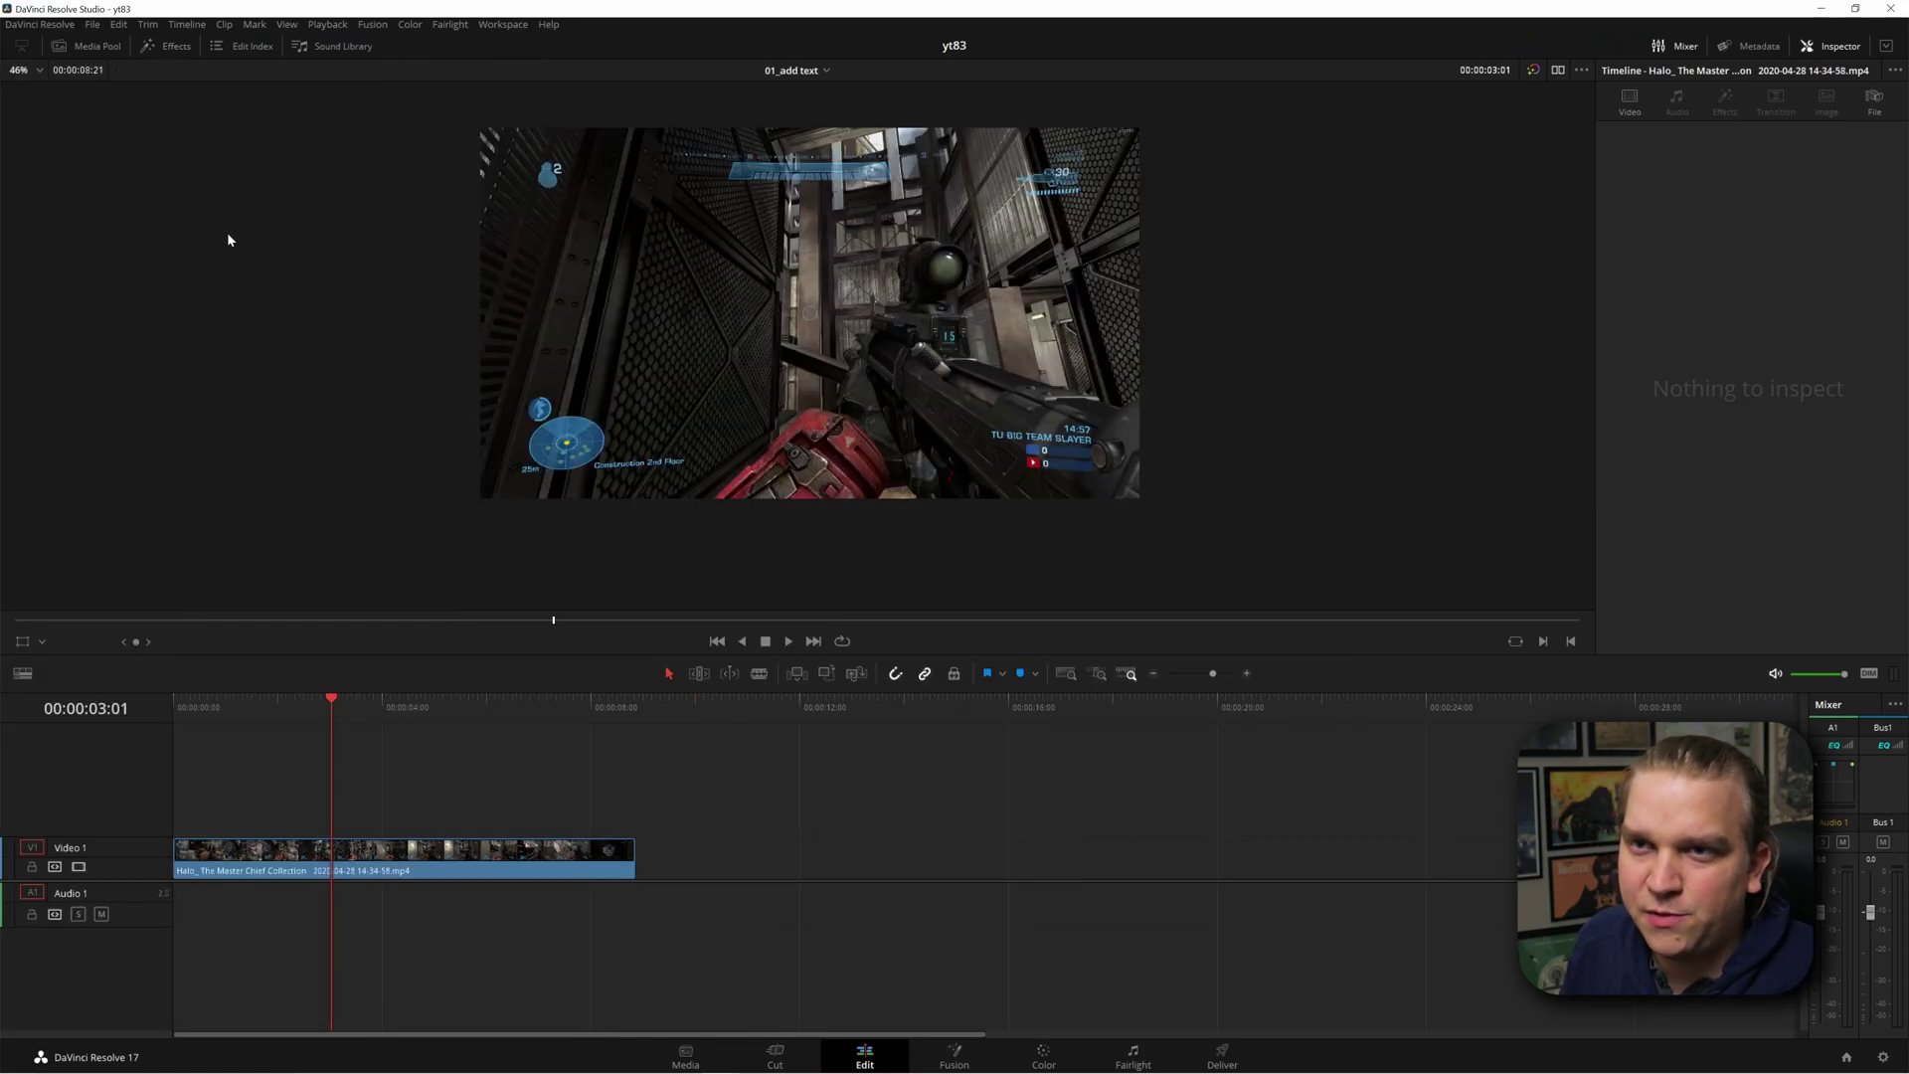
{"action": "left_click", "coordinate": [161, 52]}
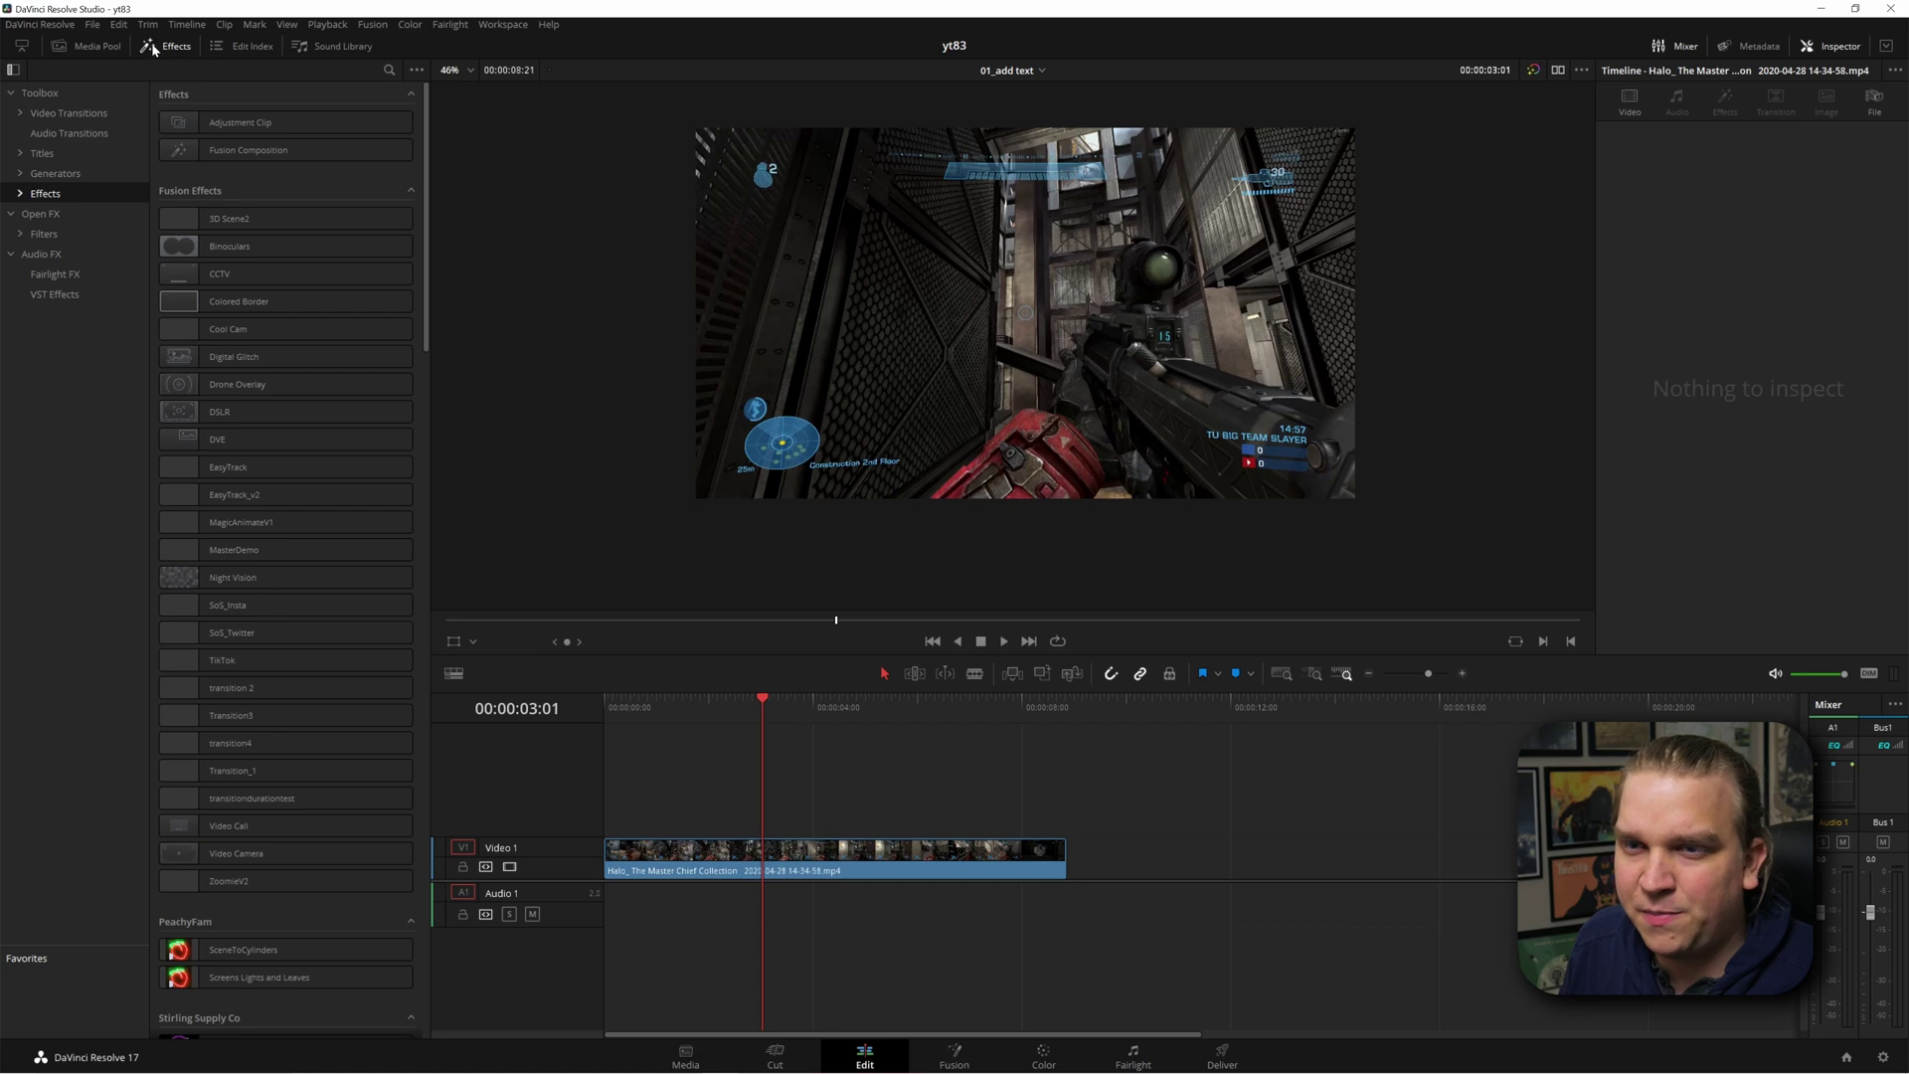
{"action": "left_click", "coordinate": [92, 149]}
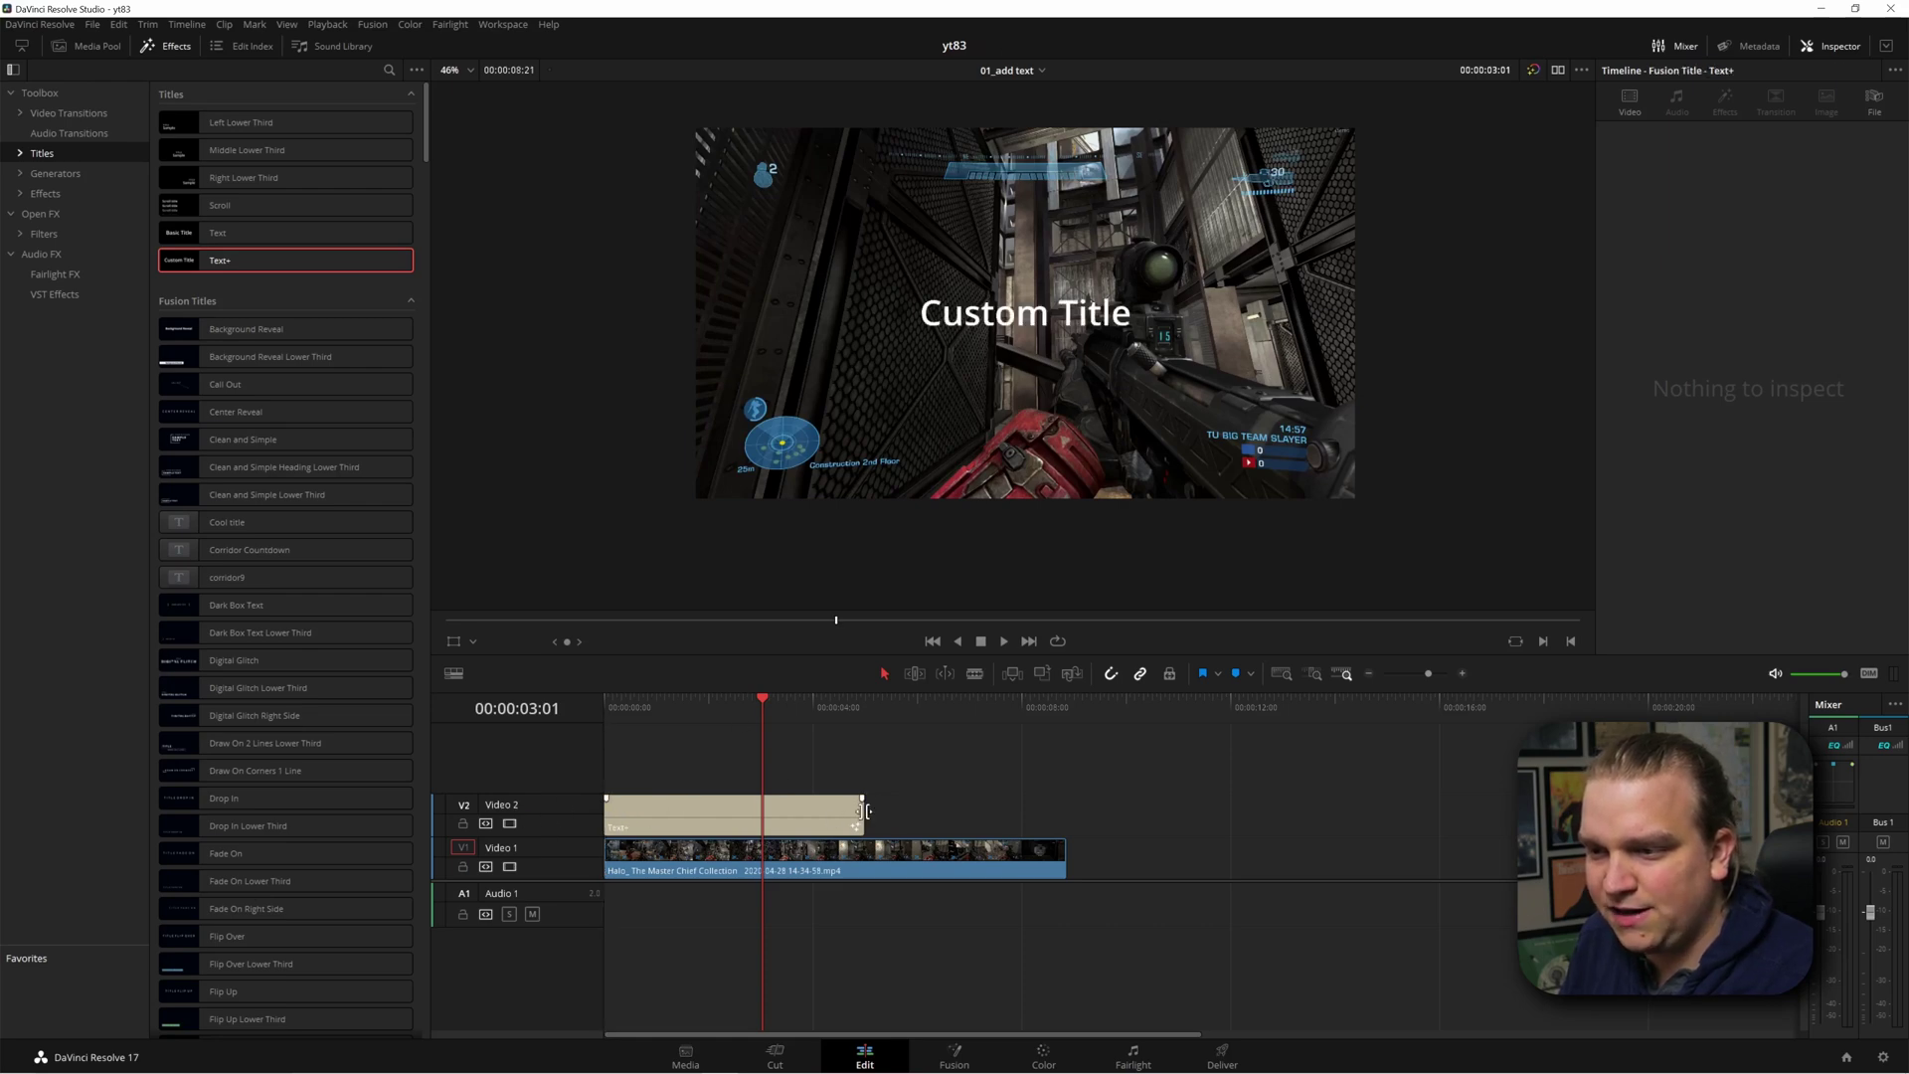
{"action": "left_click_drag", "start_coordinate": [908, 805], "coordinate": [1037, 798]}
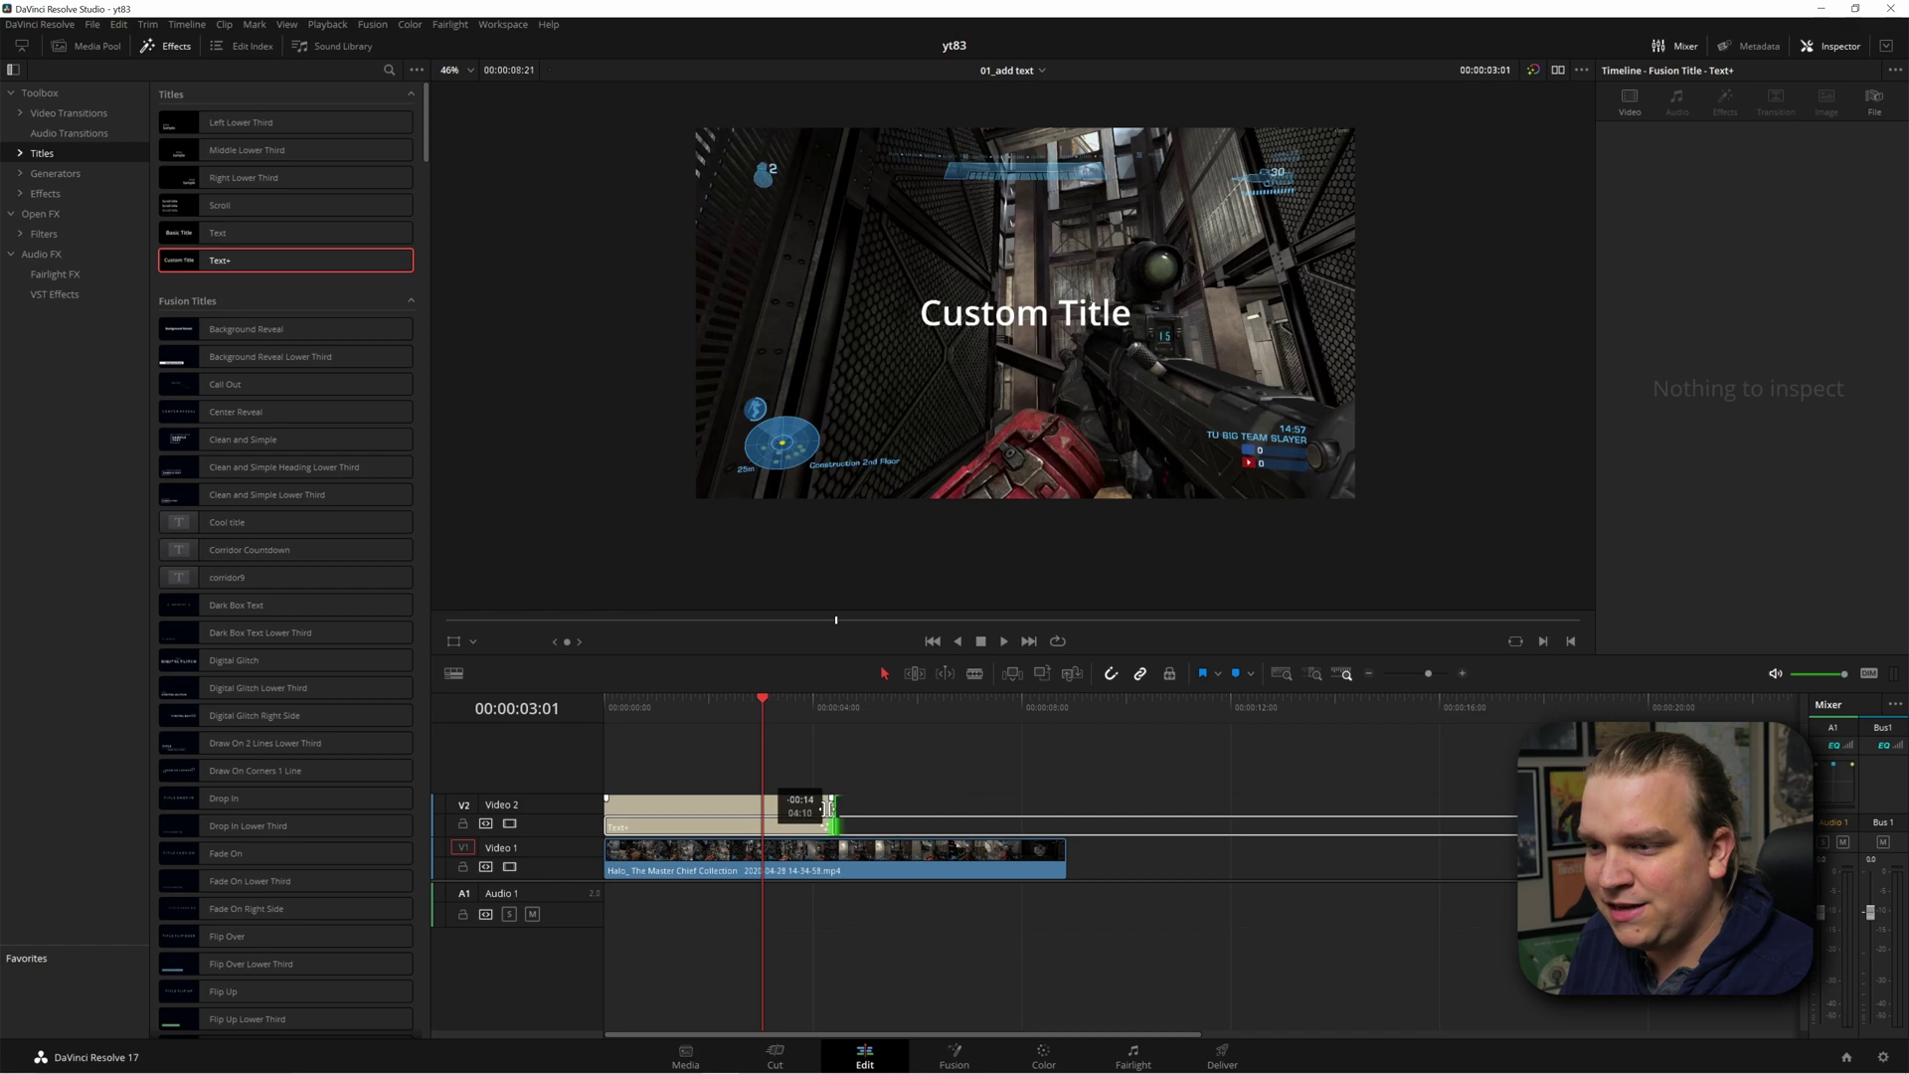
{"action": "left_click_drag", "start_coordinate": [829, 807], "coordinate": [763, 809]}
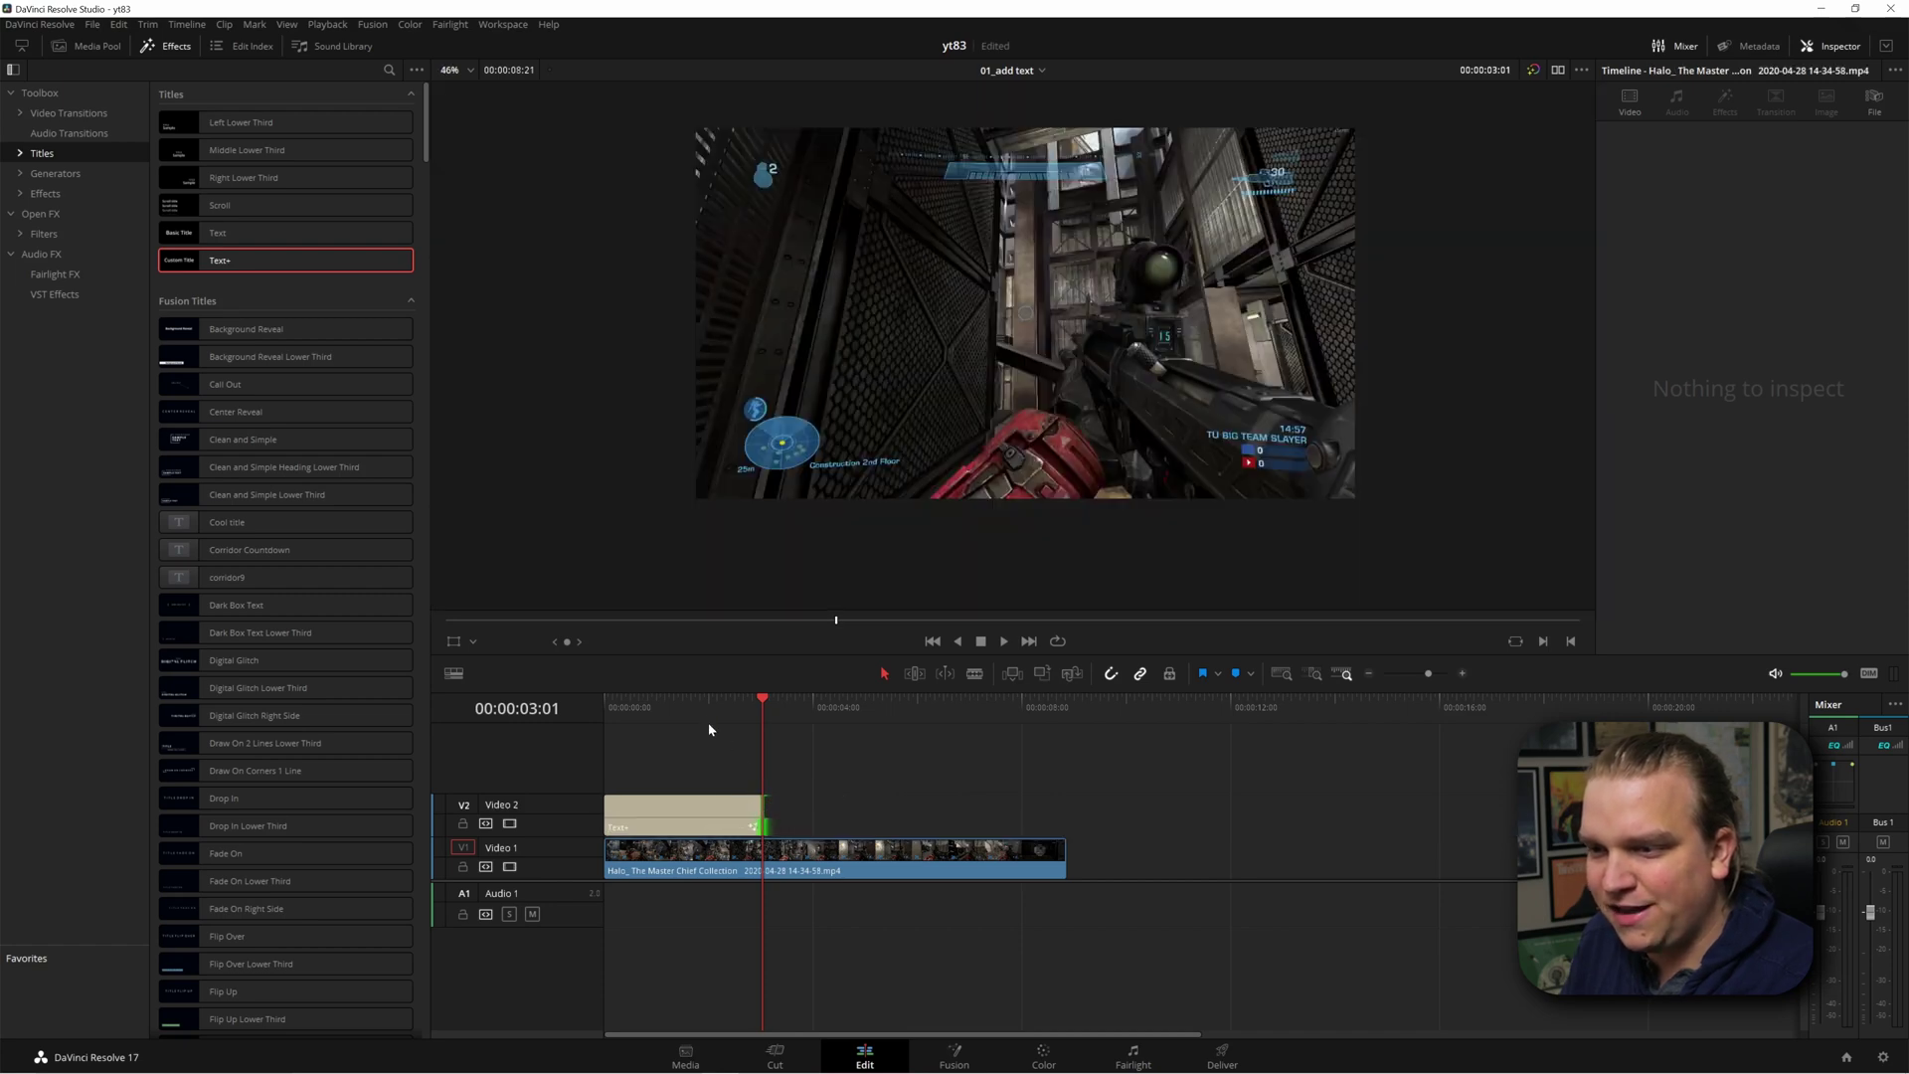
- Select the Text+ title clip and review its Text settings in the Inspector
{"action": "left_click", "coordinate": [679, 706]}
{"action": "left_click", "coordinate": [642, 815]}
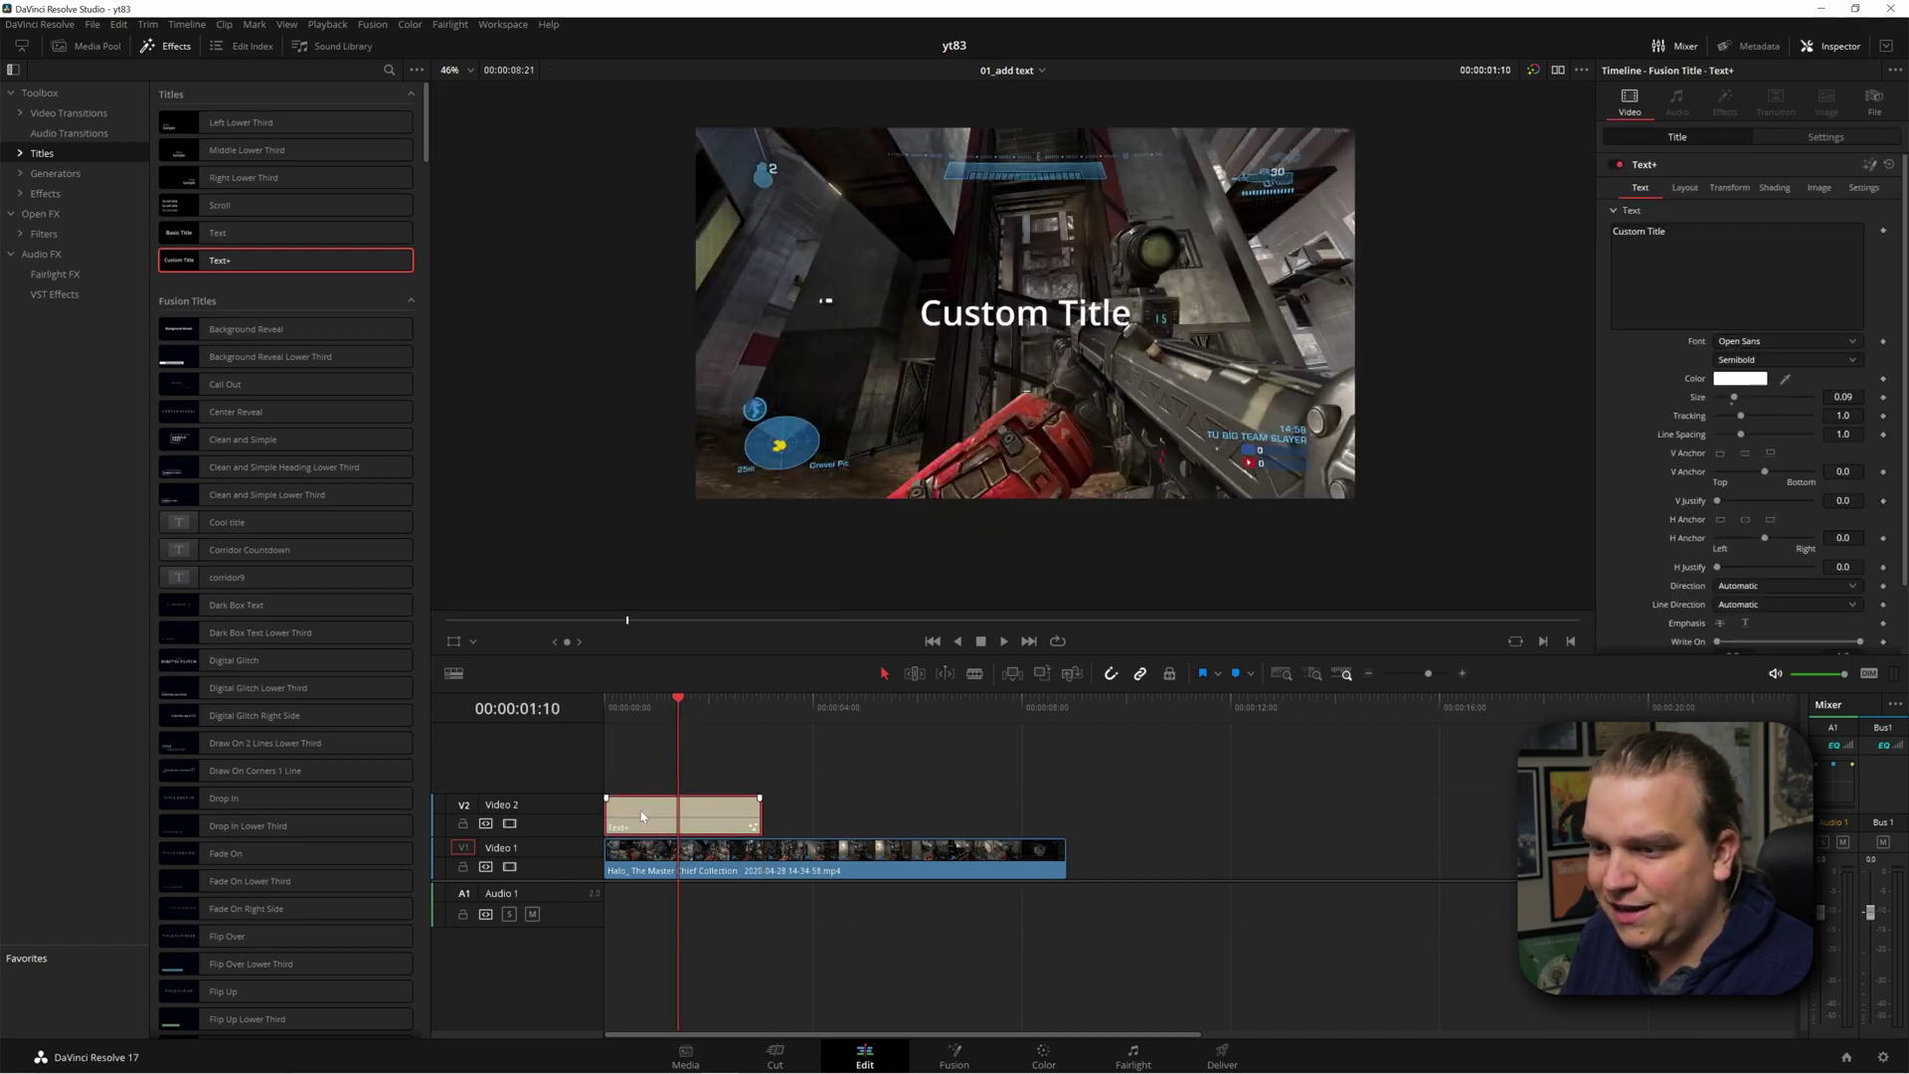
{"action": "left_click", "coordinate": [1834, 46]}
{"action": "left_click", "coordinate": [1838, 52]}
{"action": "scroll", "coordinate": [1733, 293], "scroll_direction": "down", "scroll_amount": 2}
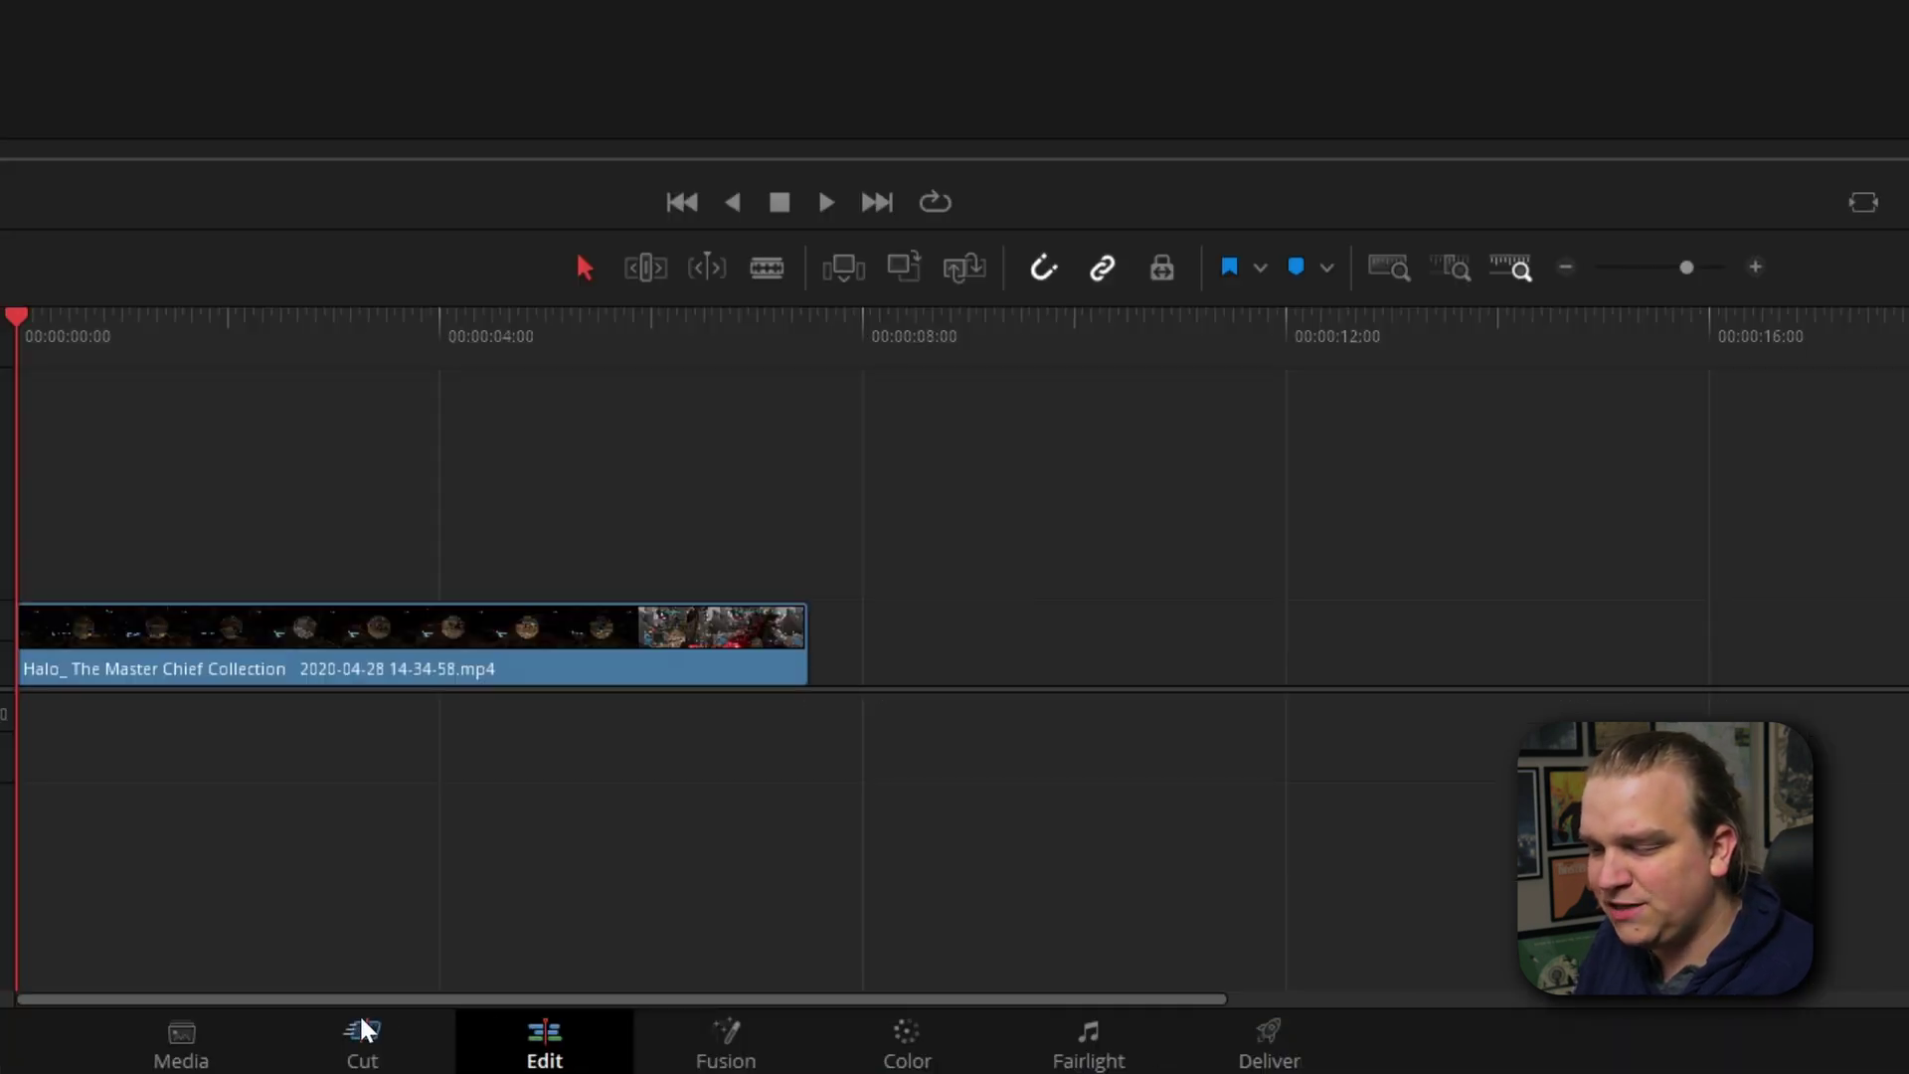
- On the Deliver page, apply the YouTube 1080p preset after trying Vimeo, and enable Chapters from Markers
{"action": "left_click", "coordinate": [1291, 1034]}
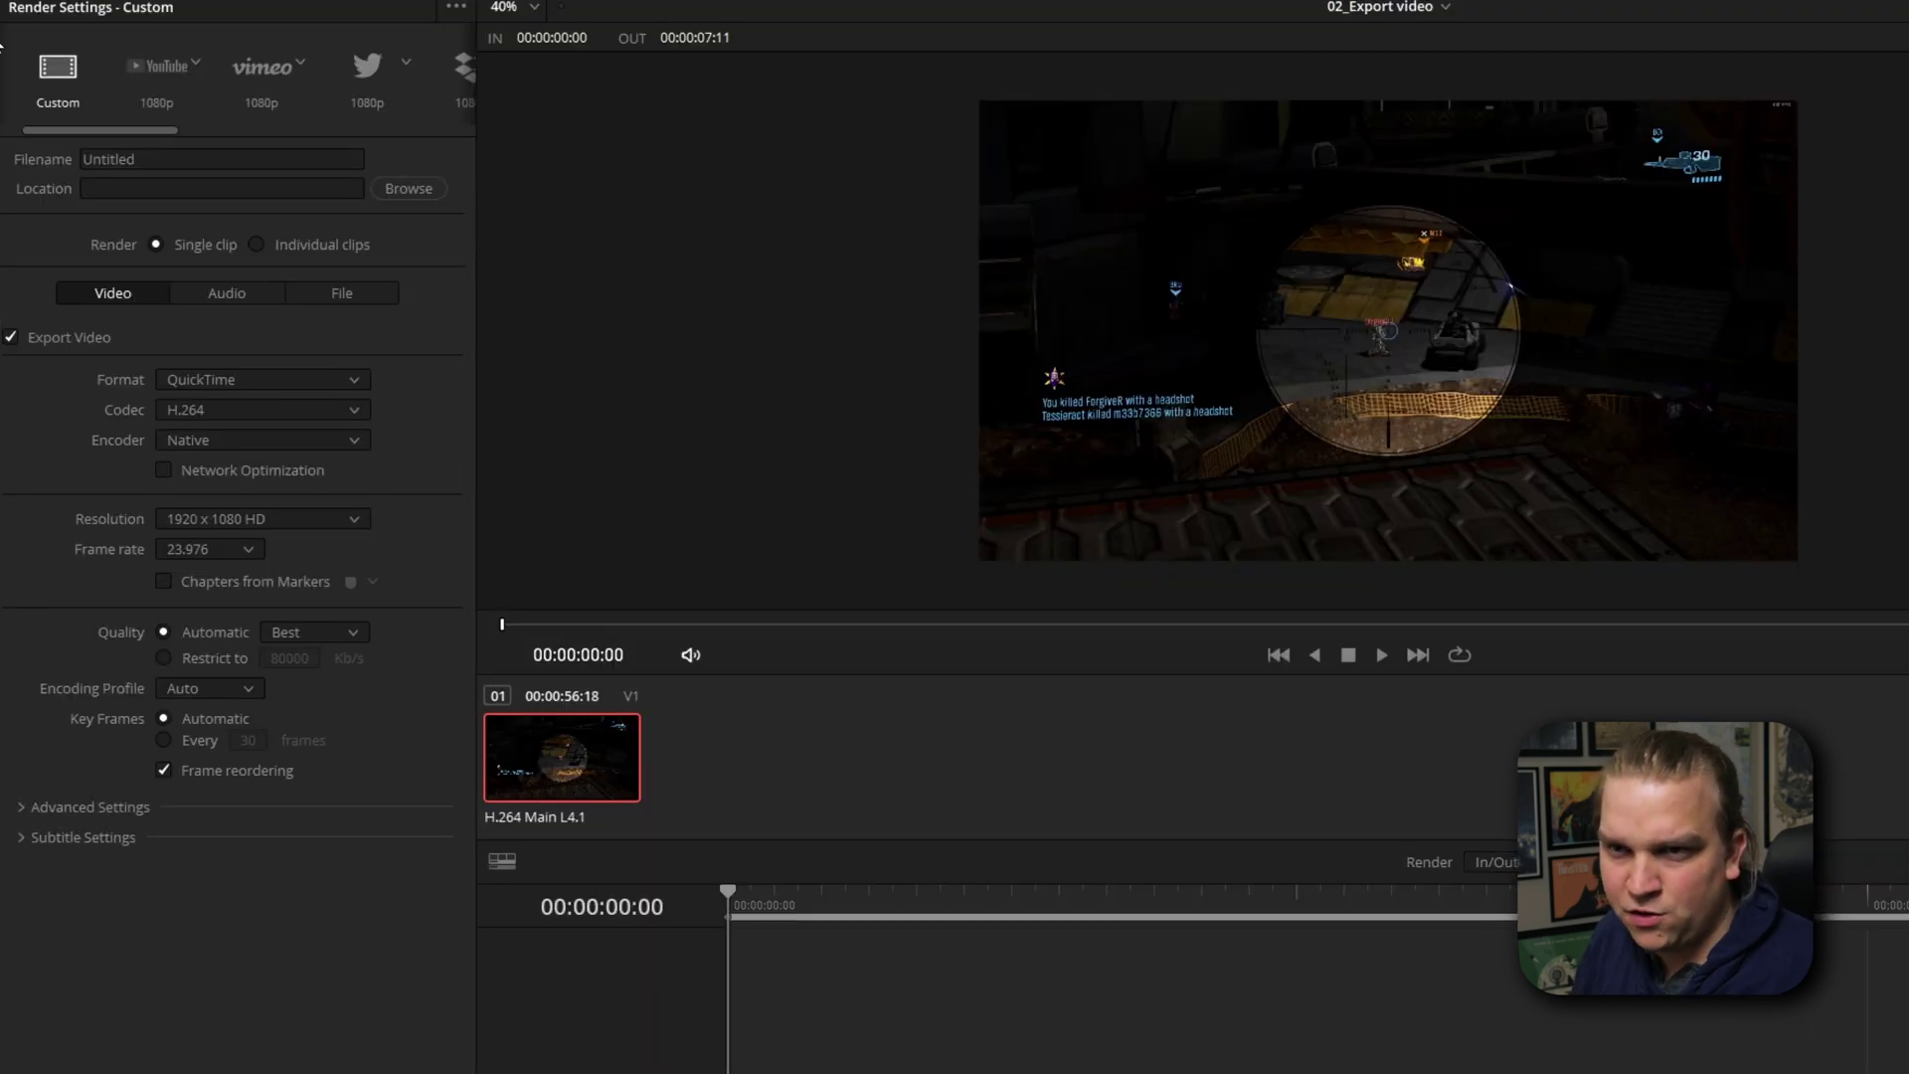
{"action": "left_click", "coordinate": [158, 81]}
{"action": "left_click", "coordinate": [273, 77]}
{"action": "left_click", "coordinate": [162, 79]}
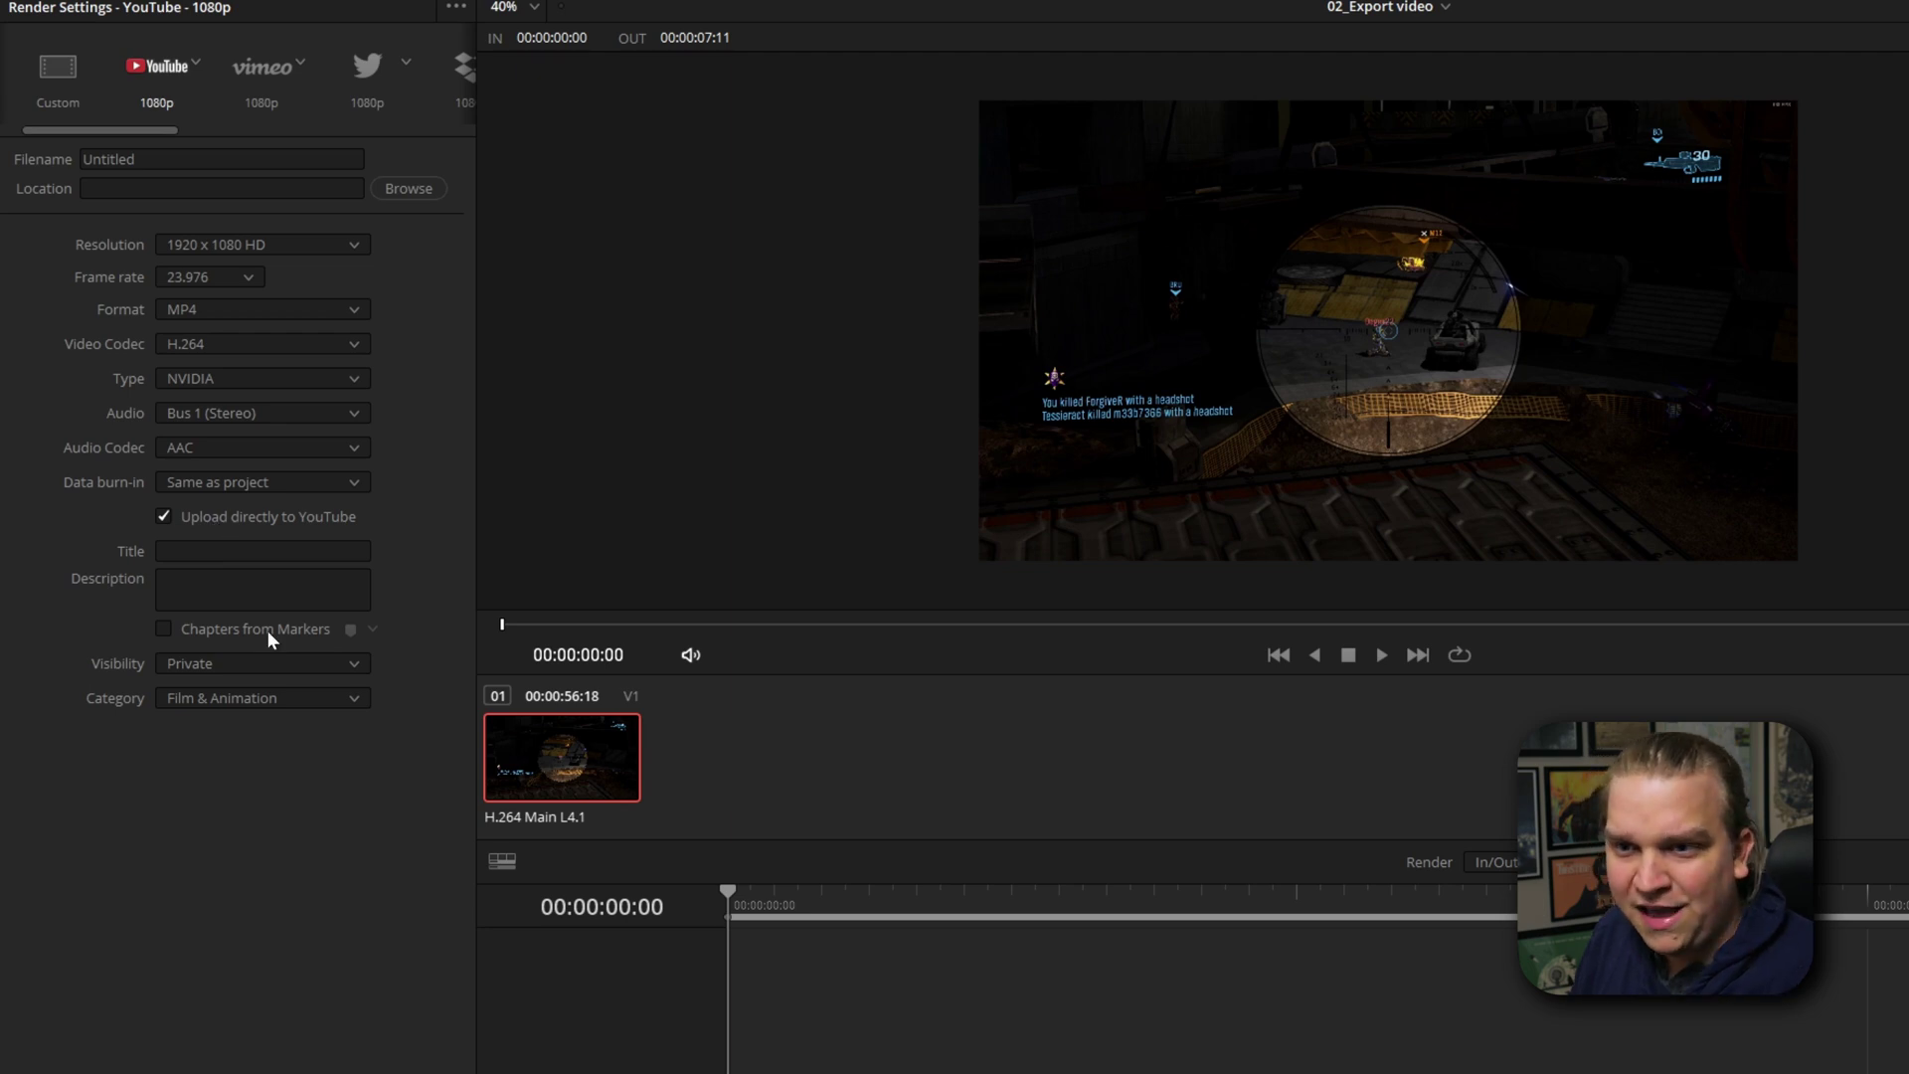
{"action": "left_click", "coordinate": [225, 629]}
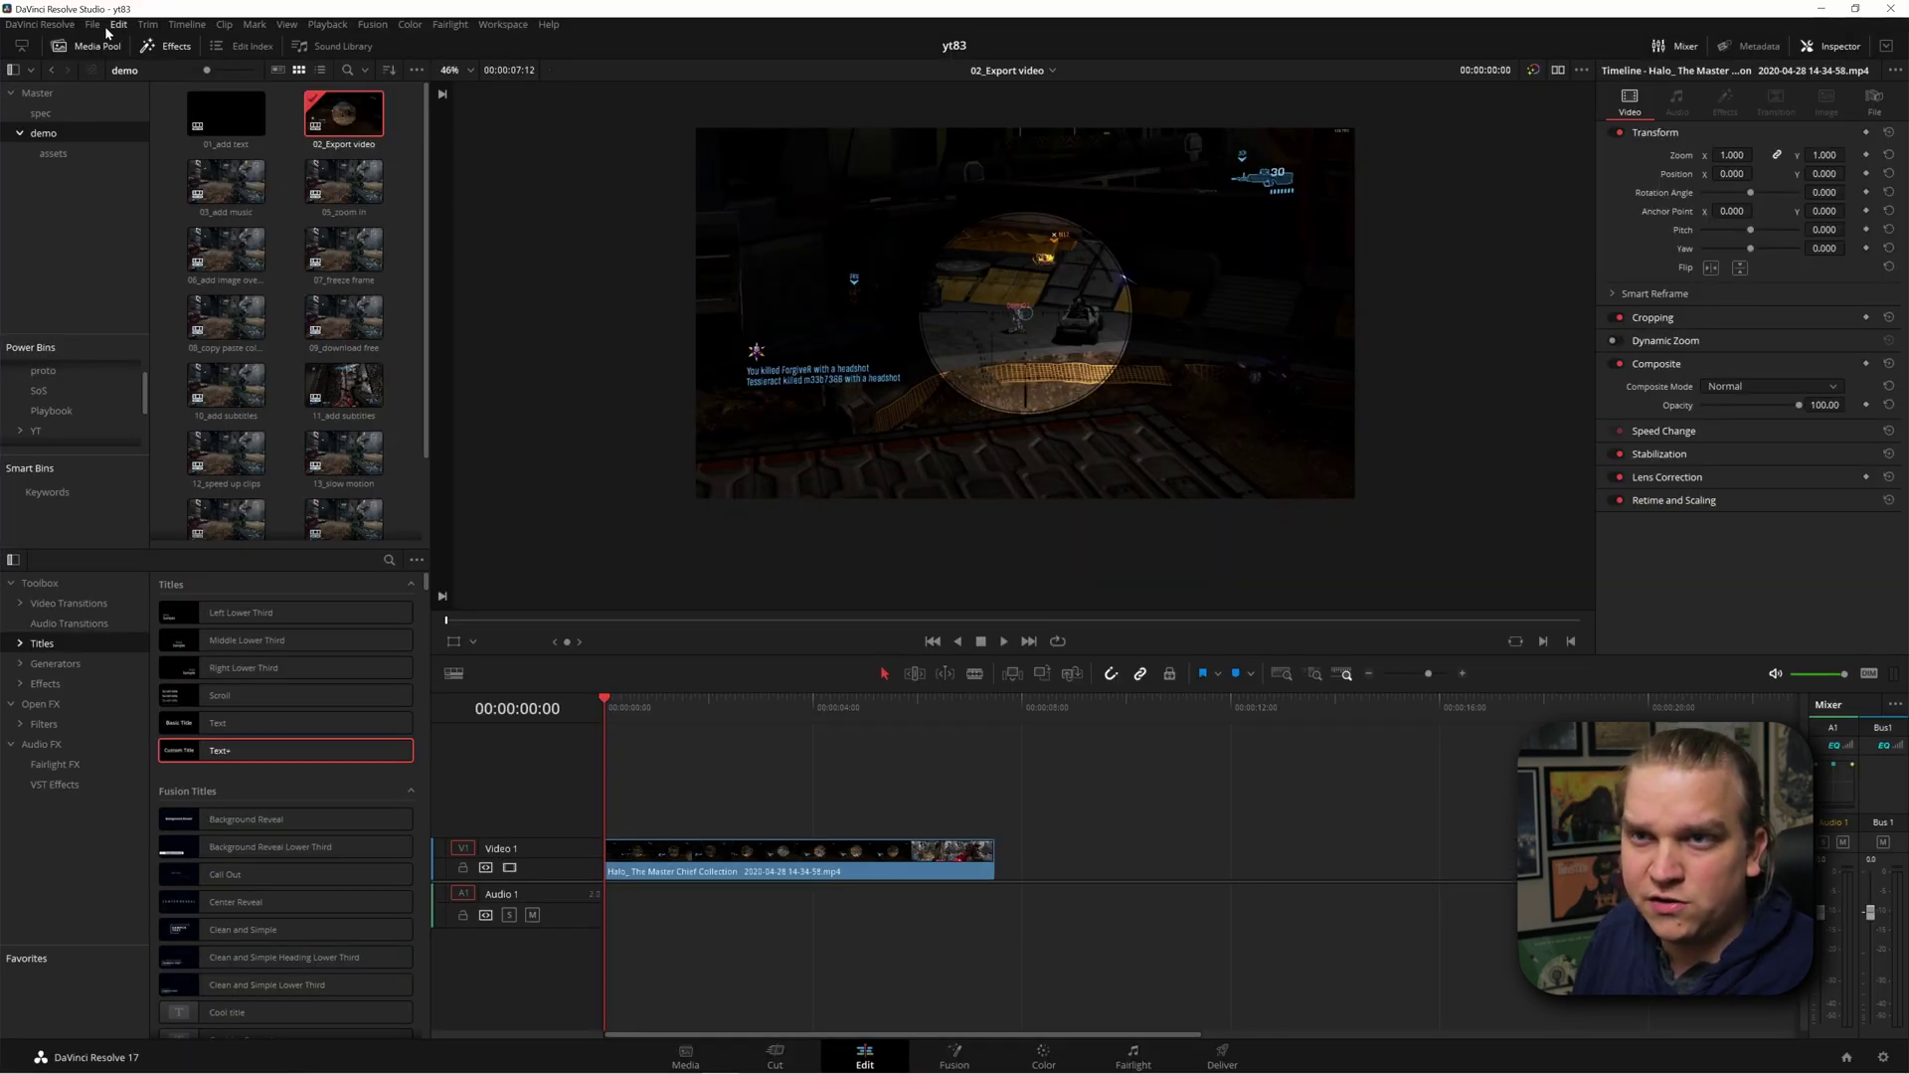
- Check Quick Export, then save the render as yayyhalo in D:\Davinci and add it to the render queue
{"action": "left_click", "coordinate": [91, 24]}
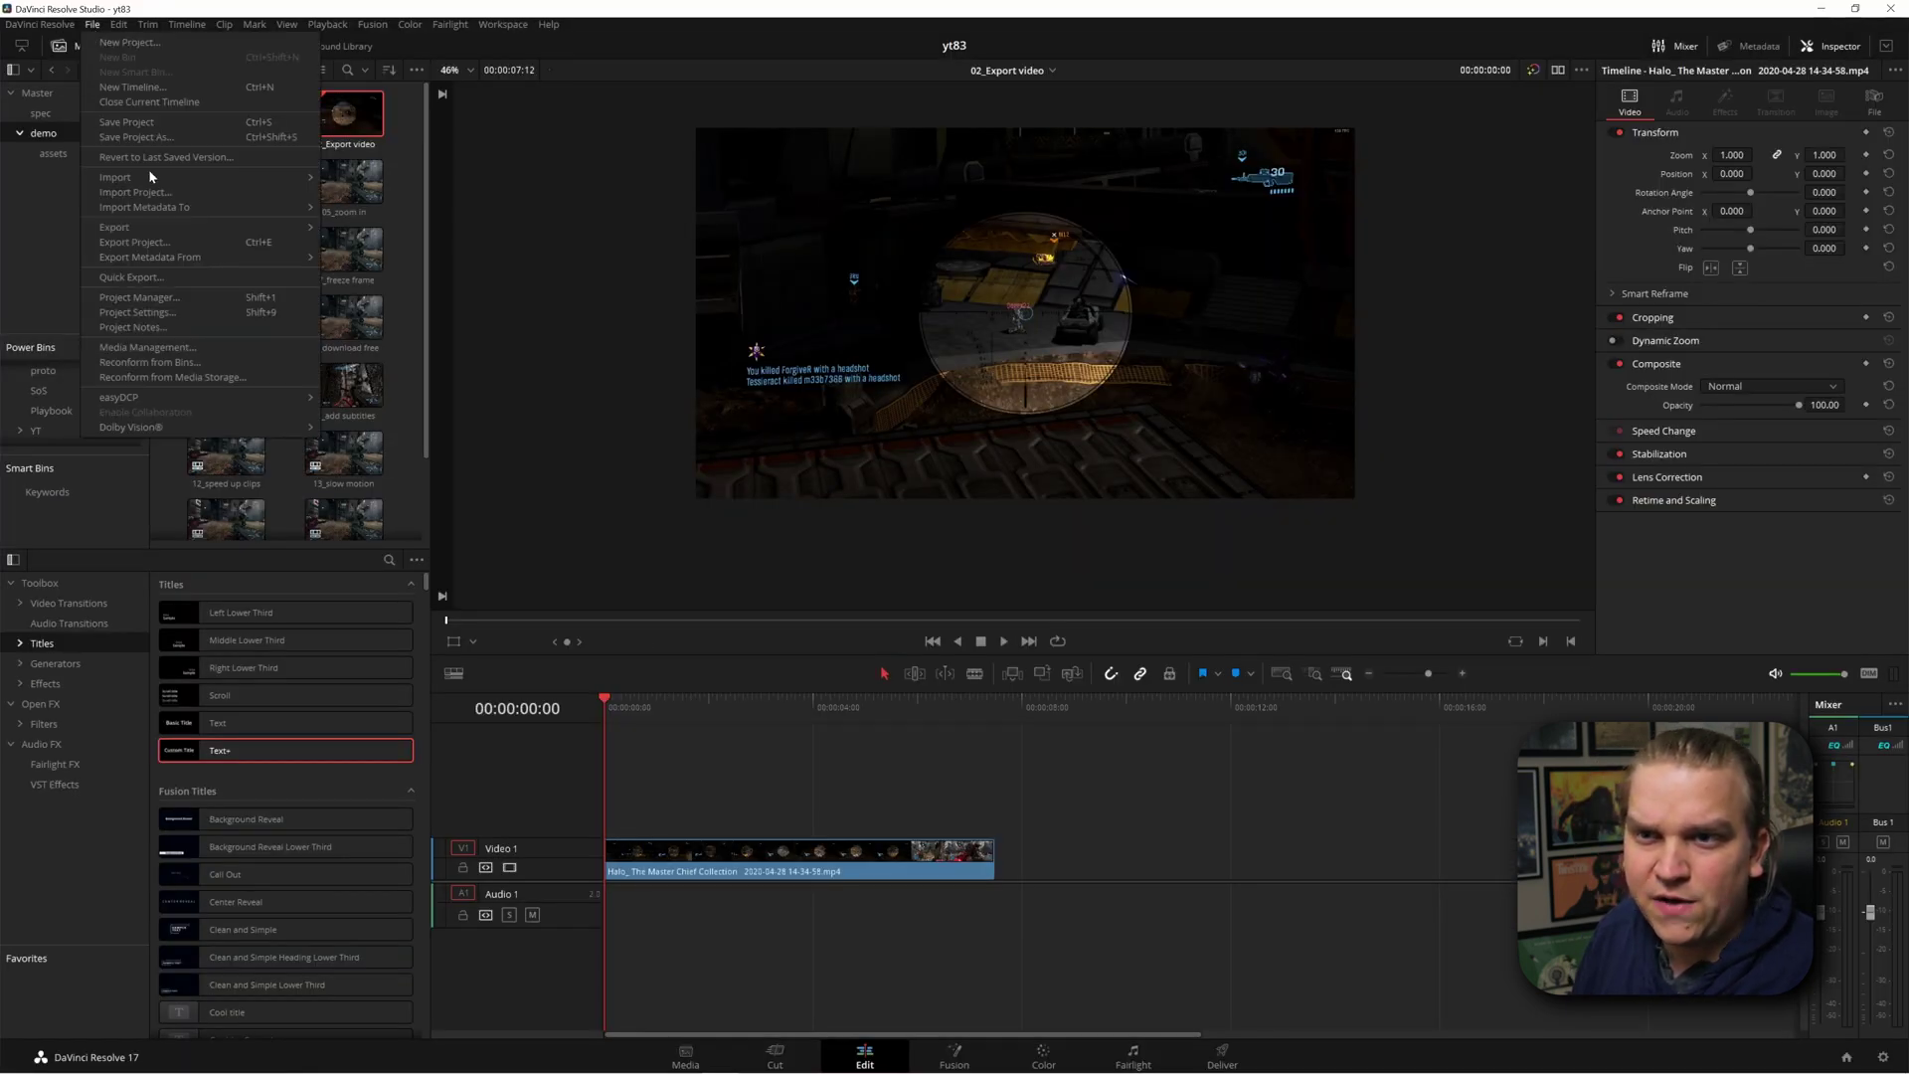
{"action": "left_click", "coordinate": [129, 278]}
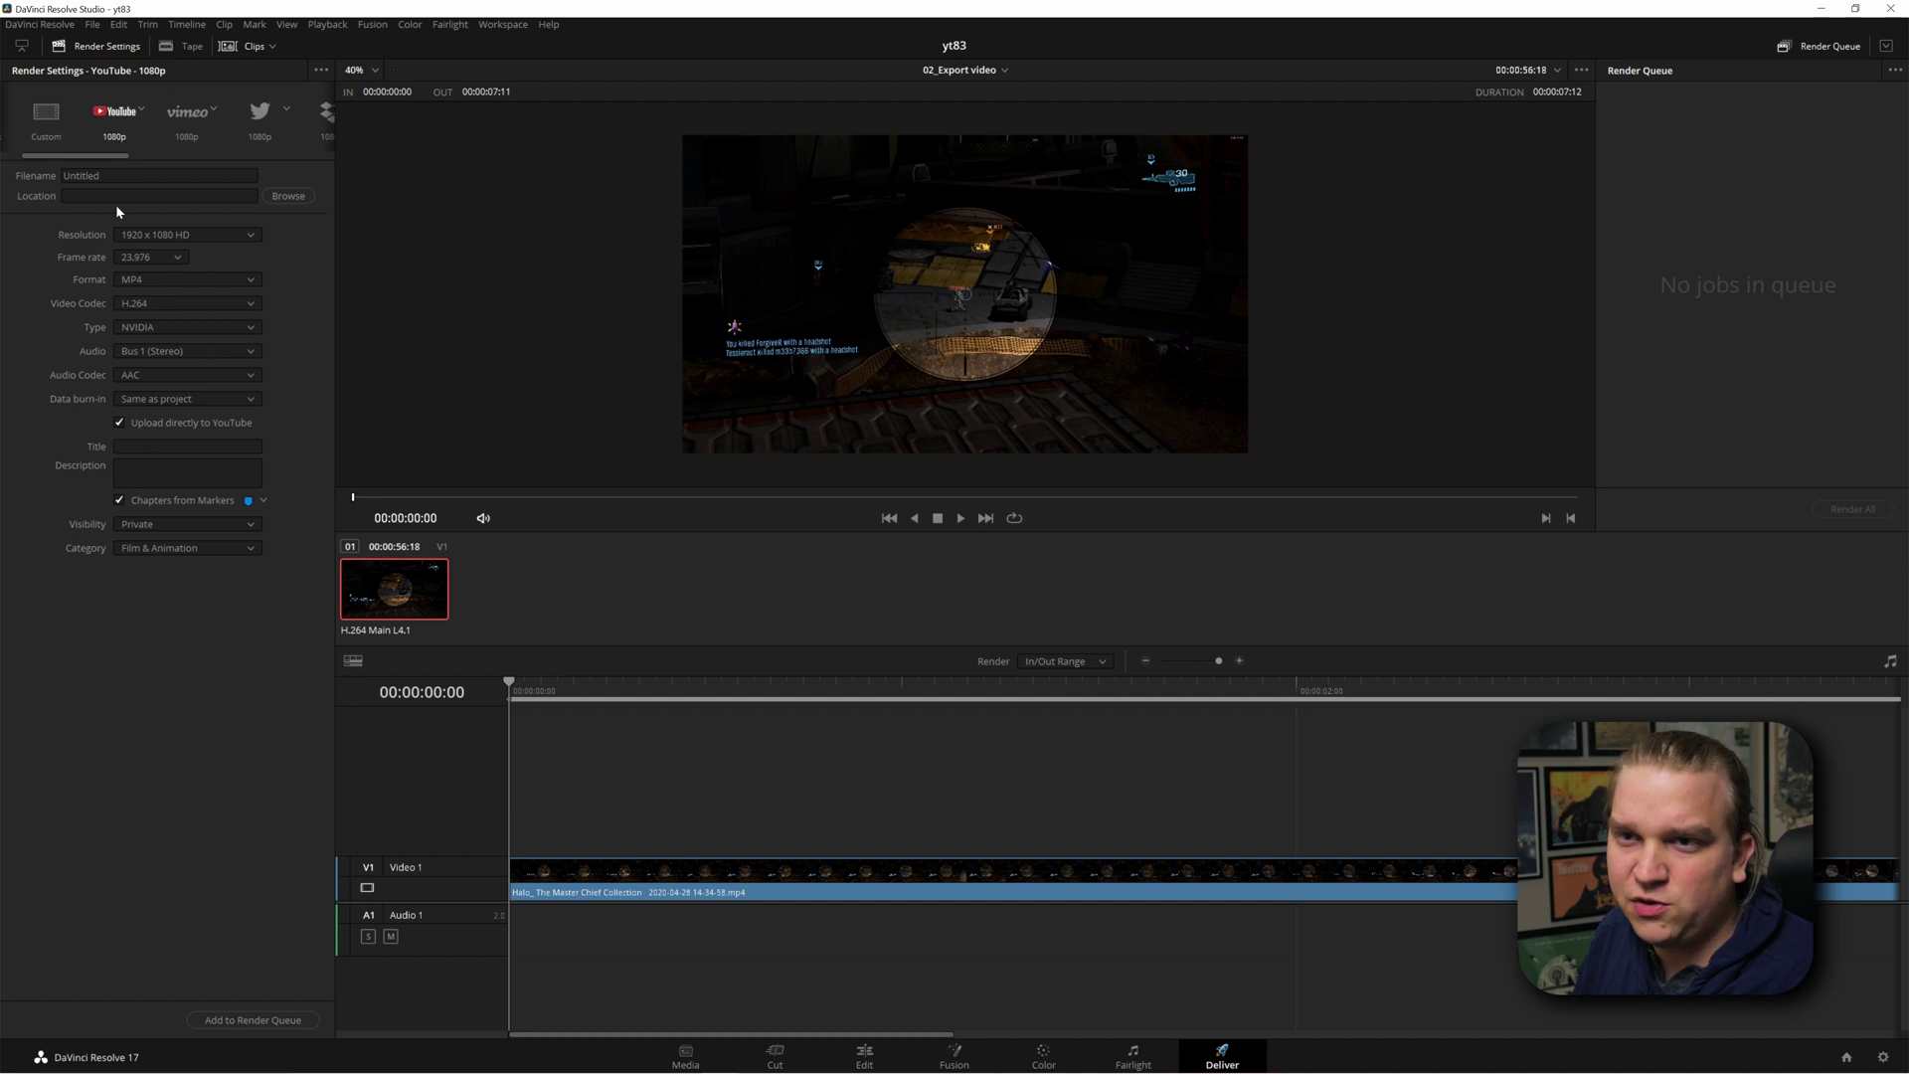
{"action": "left_click", "coordinate": [289, 196]}
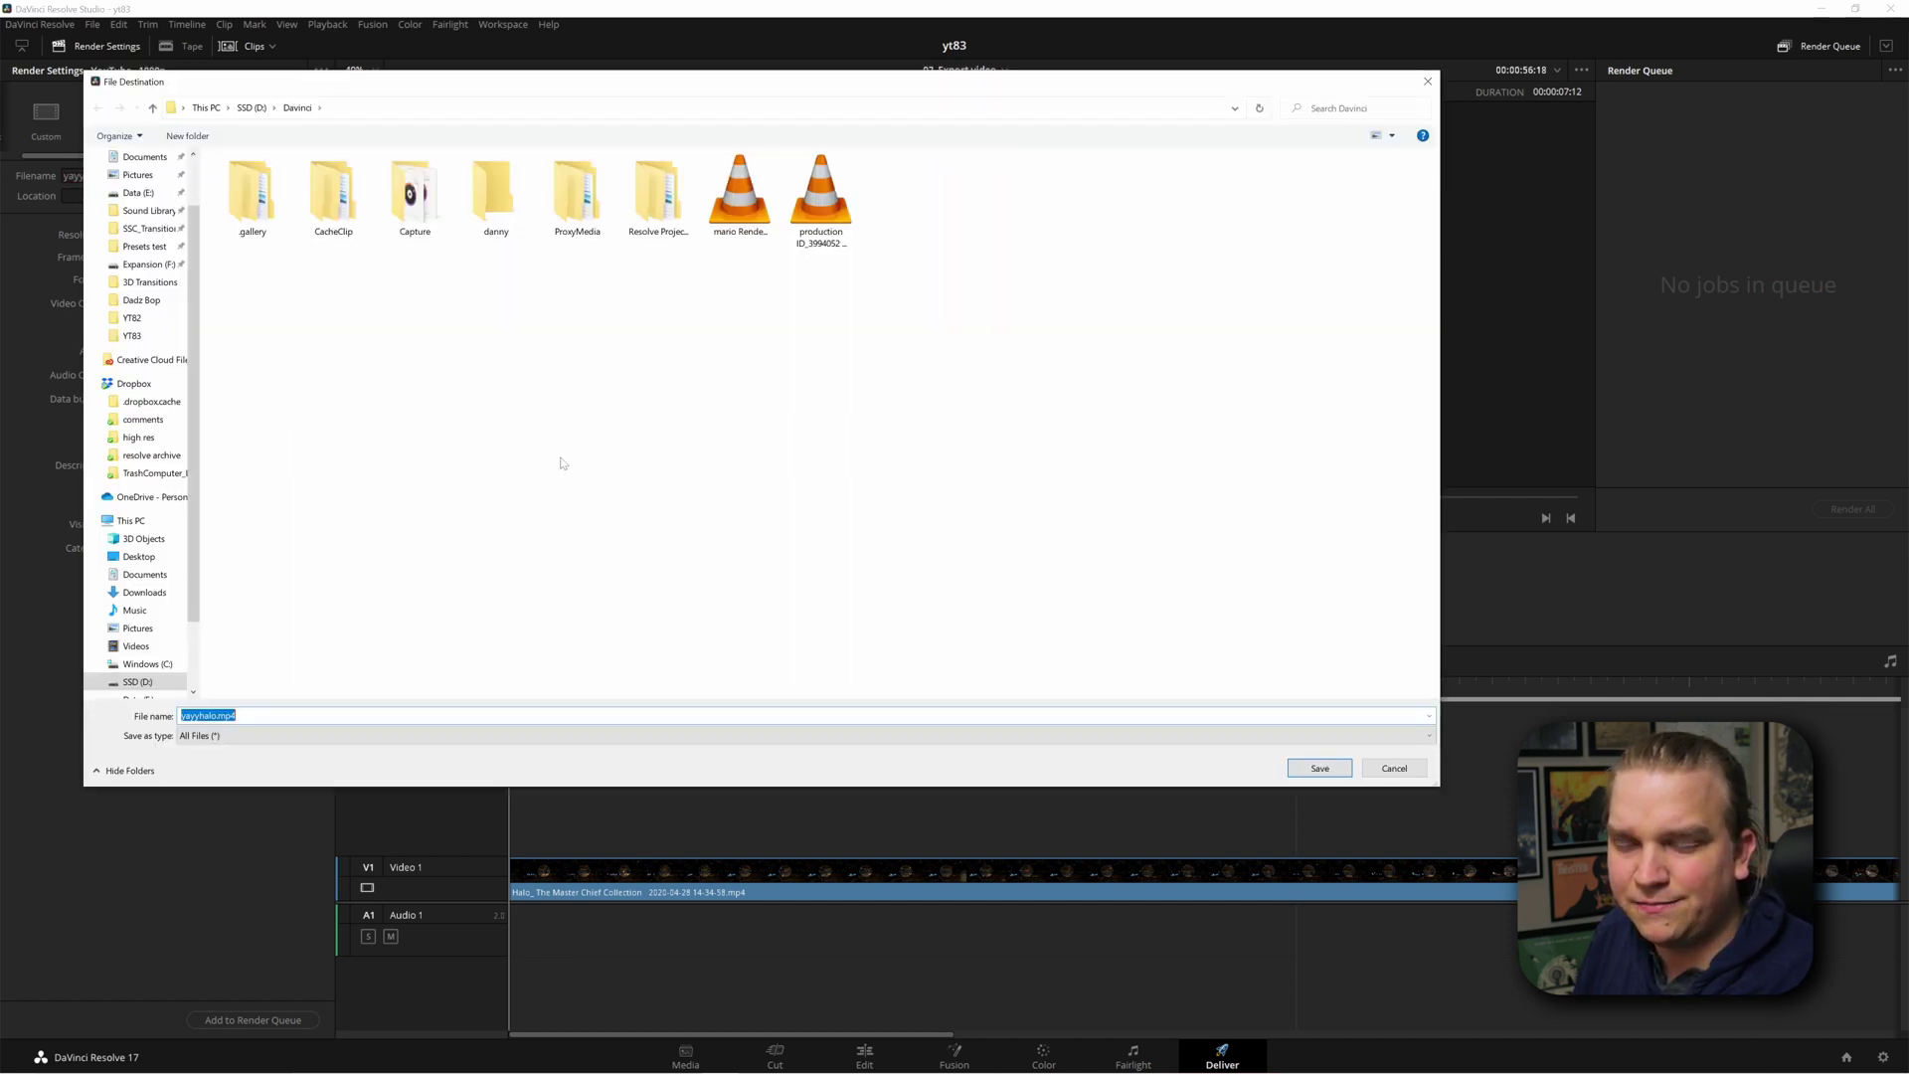
{"action": "key", "text": "Return"}
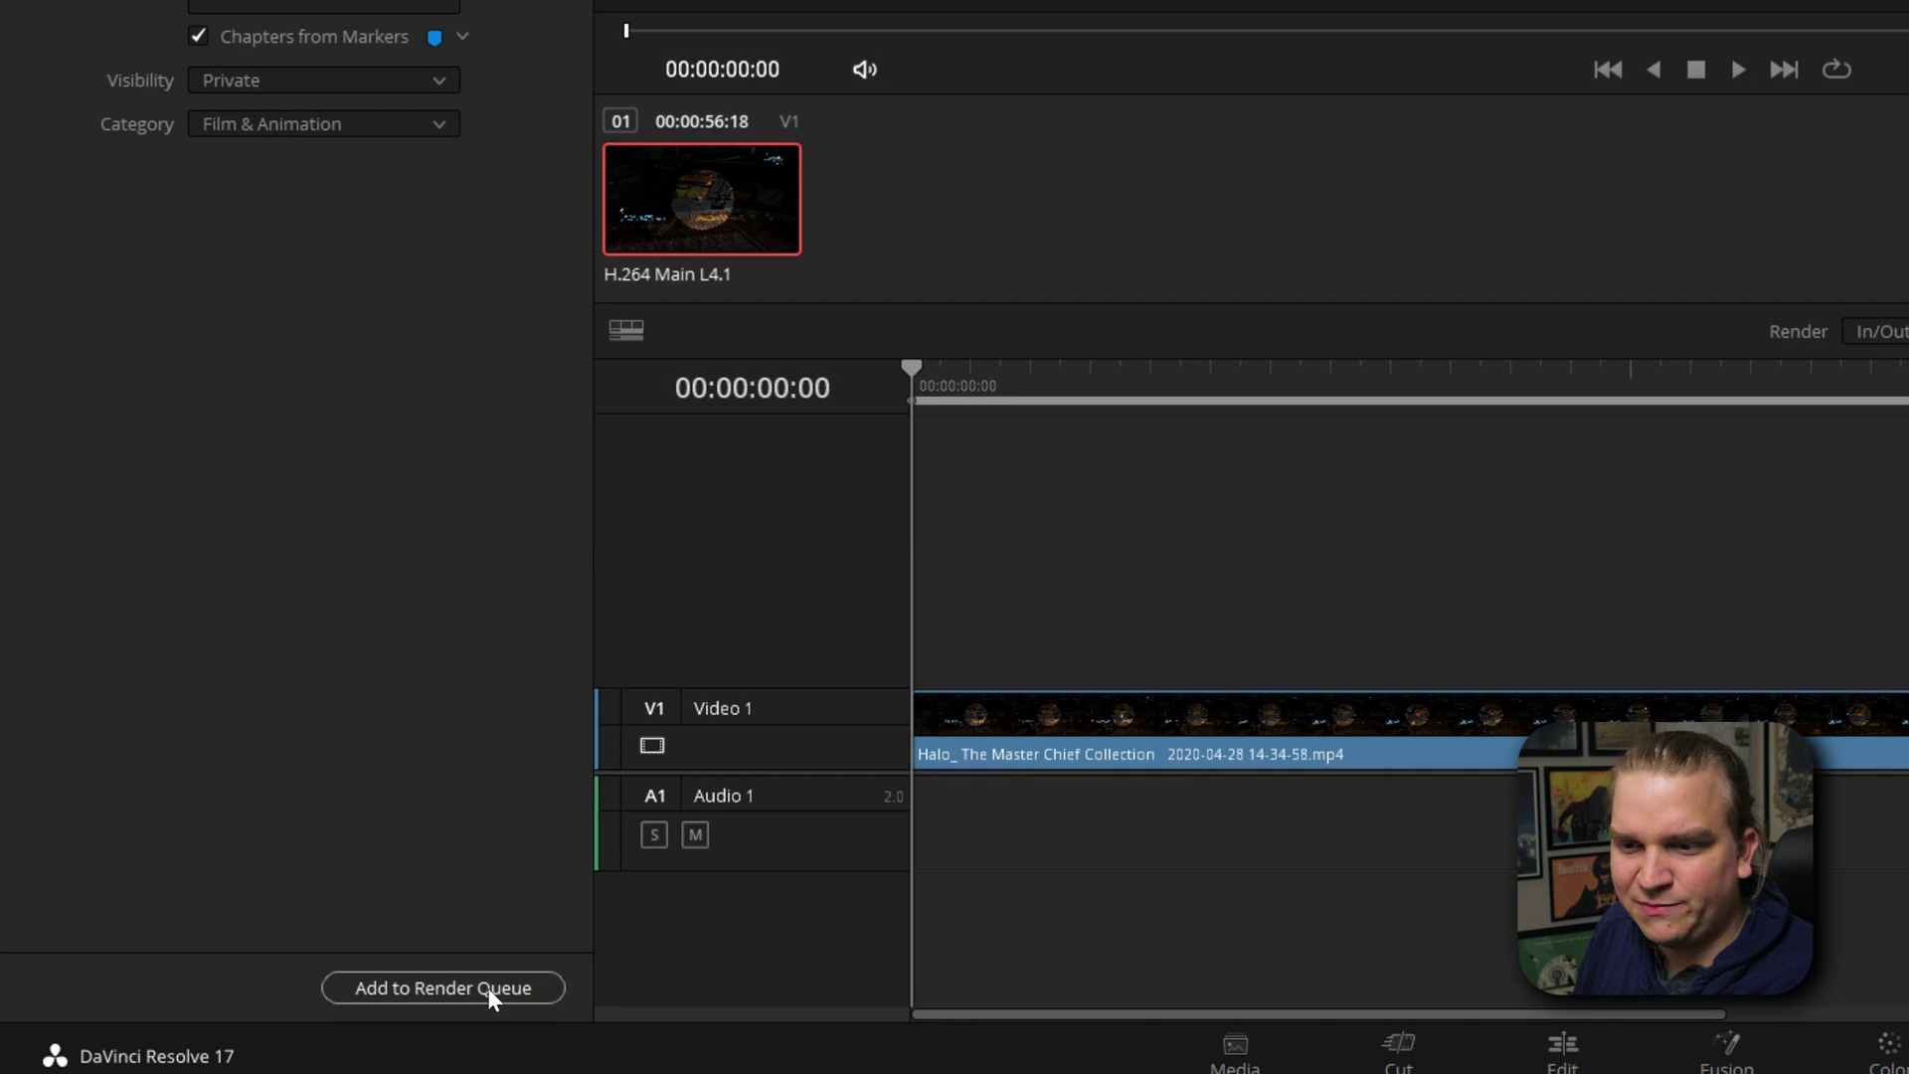
{"action": "left_click", "coordinate": [485, 986]}
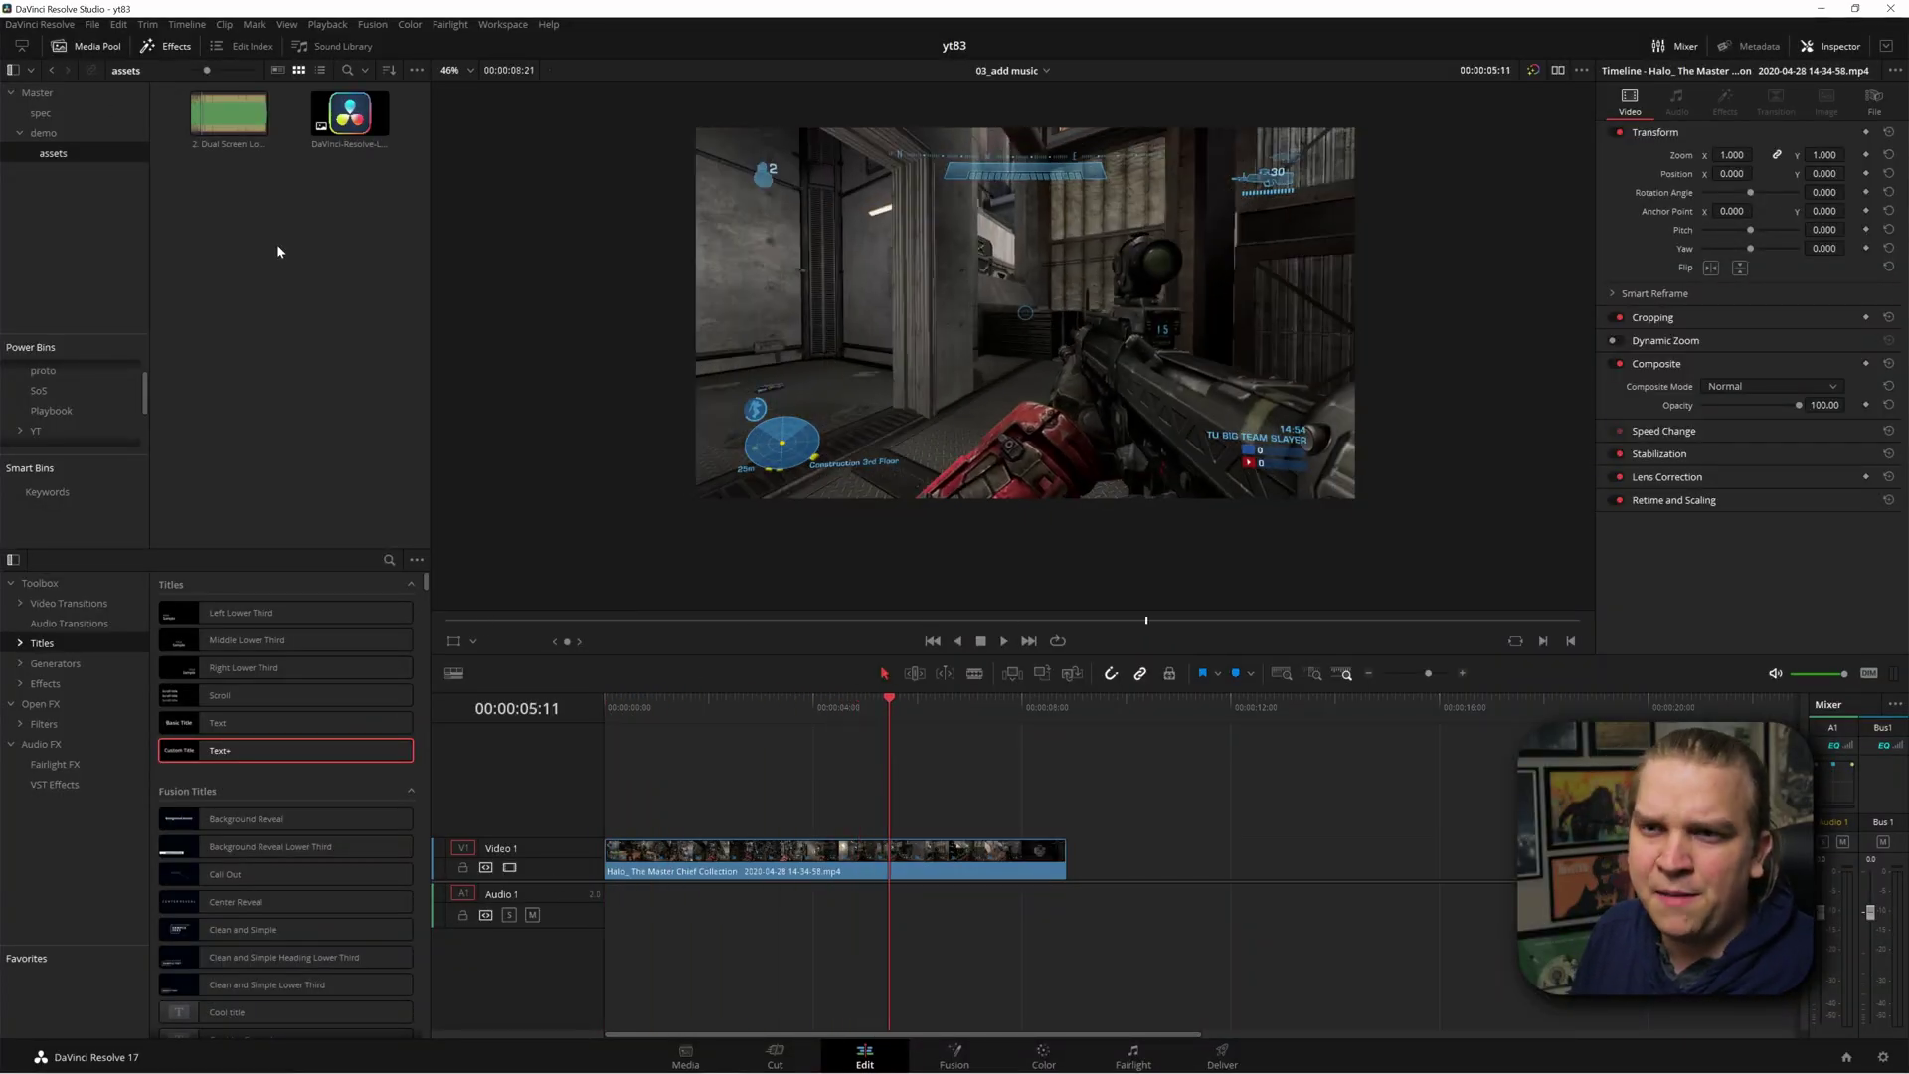
- Drag Dual Screen Lovelife.wav from the Media Pool onto a new Audio 2 track under the gameplay
{"action": "left_click", "coordinate": [224, 120]}
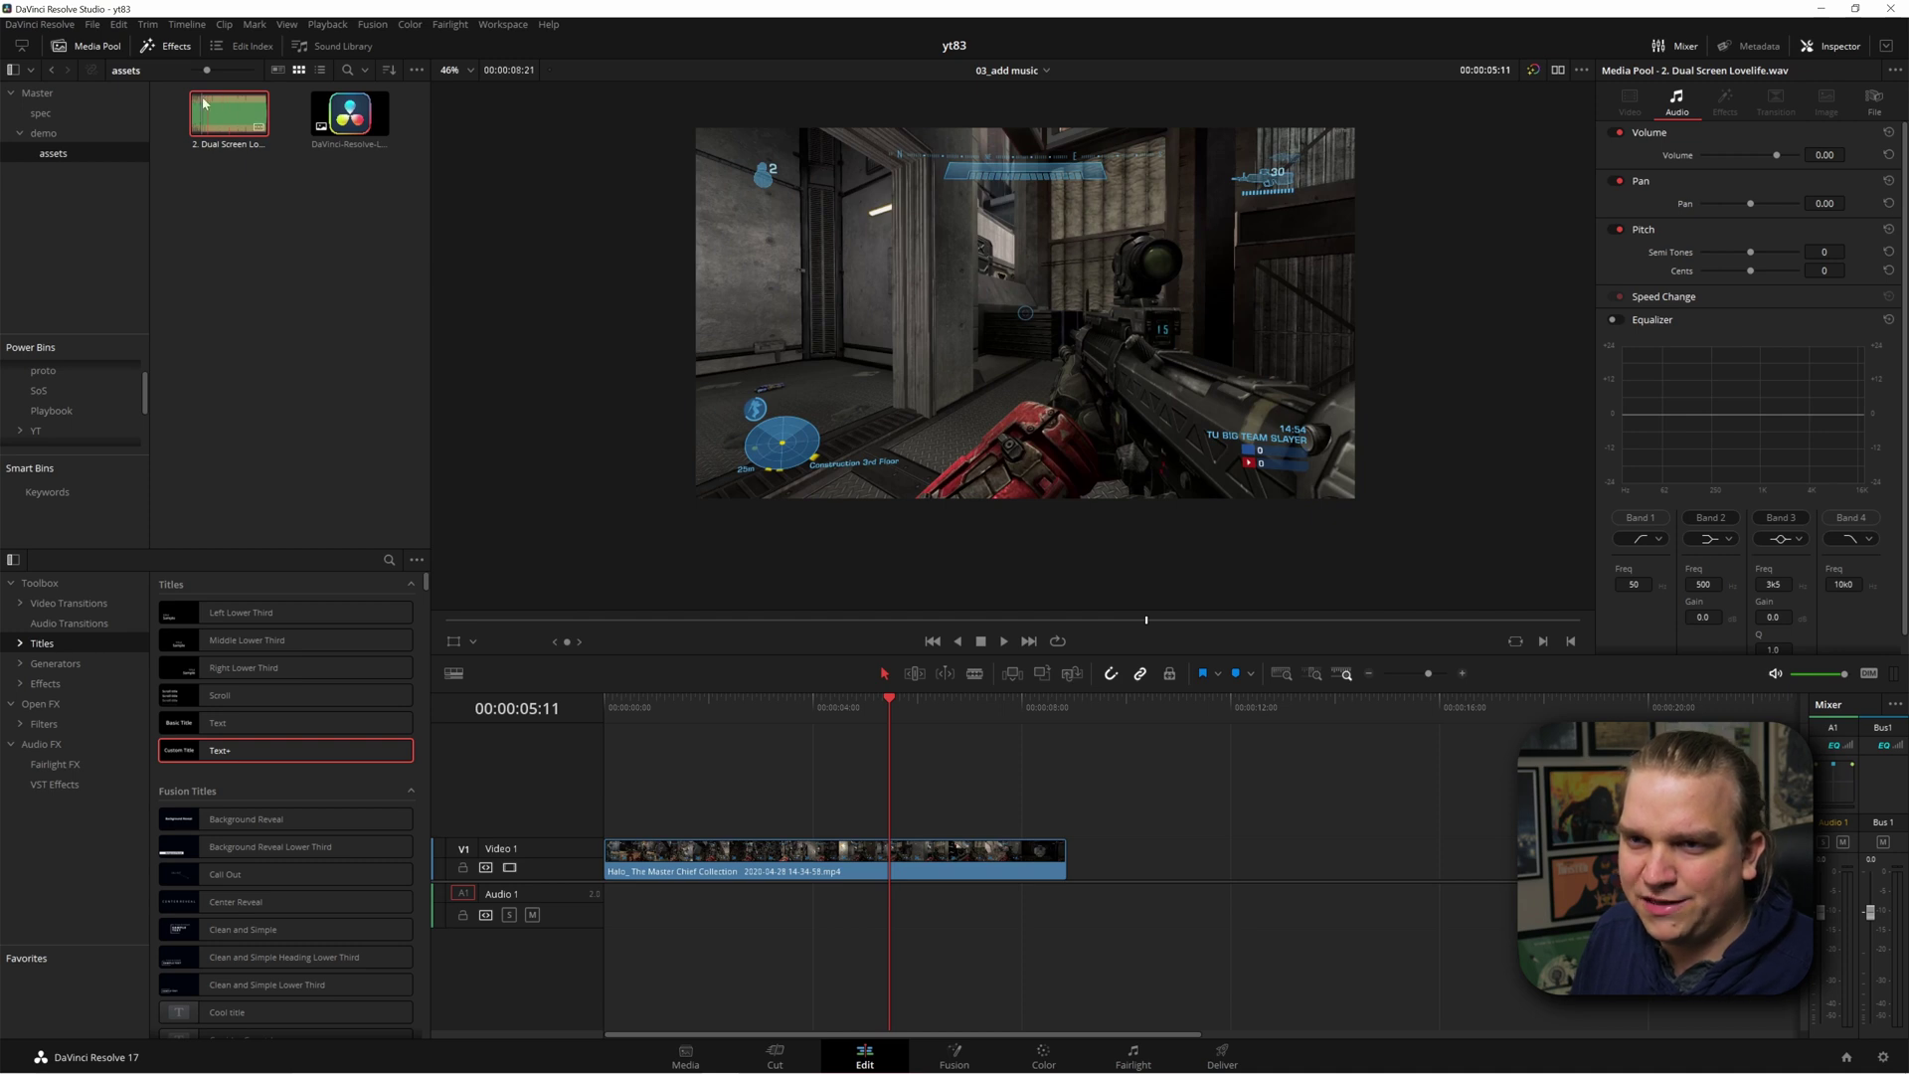
{"action": "left_click_drag", "start_coordinate": [215, 118], "coordinate": [607, 962]}
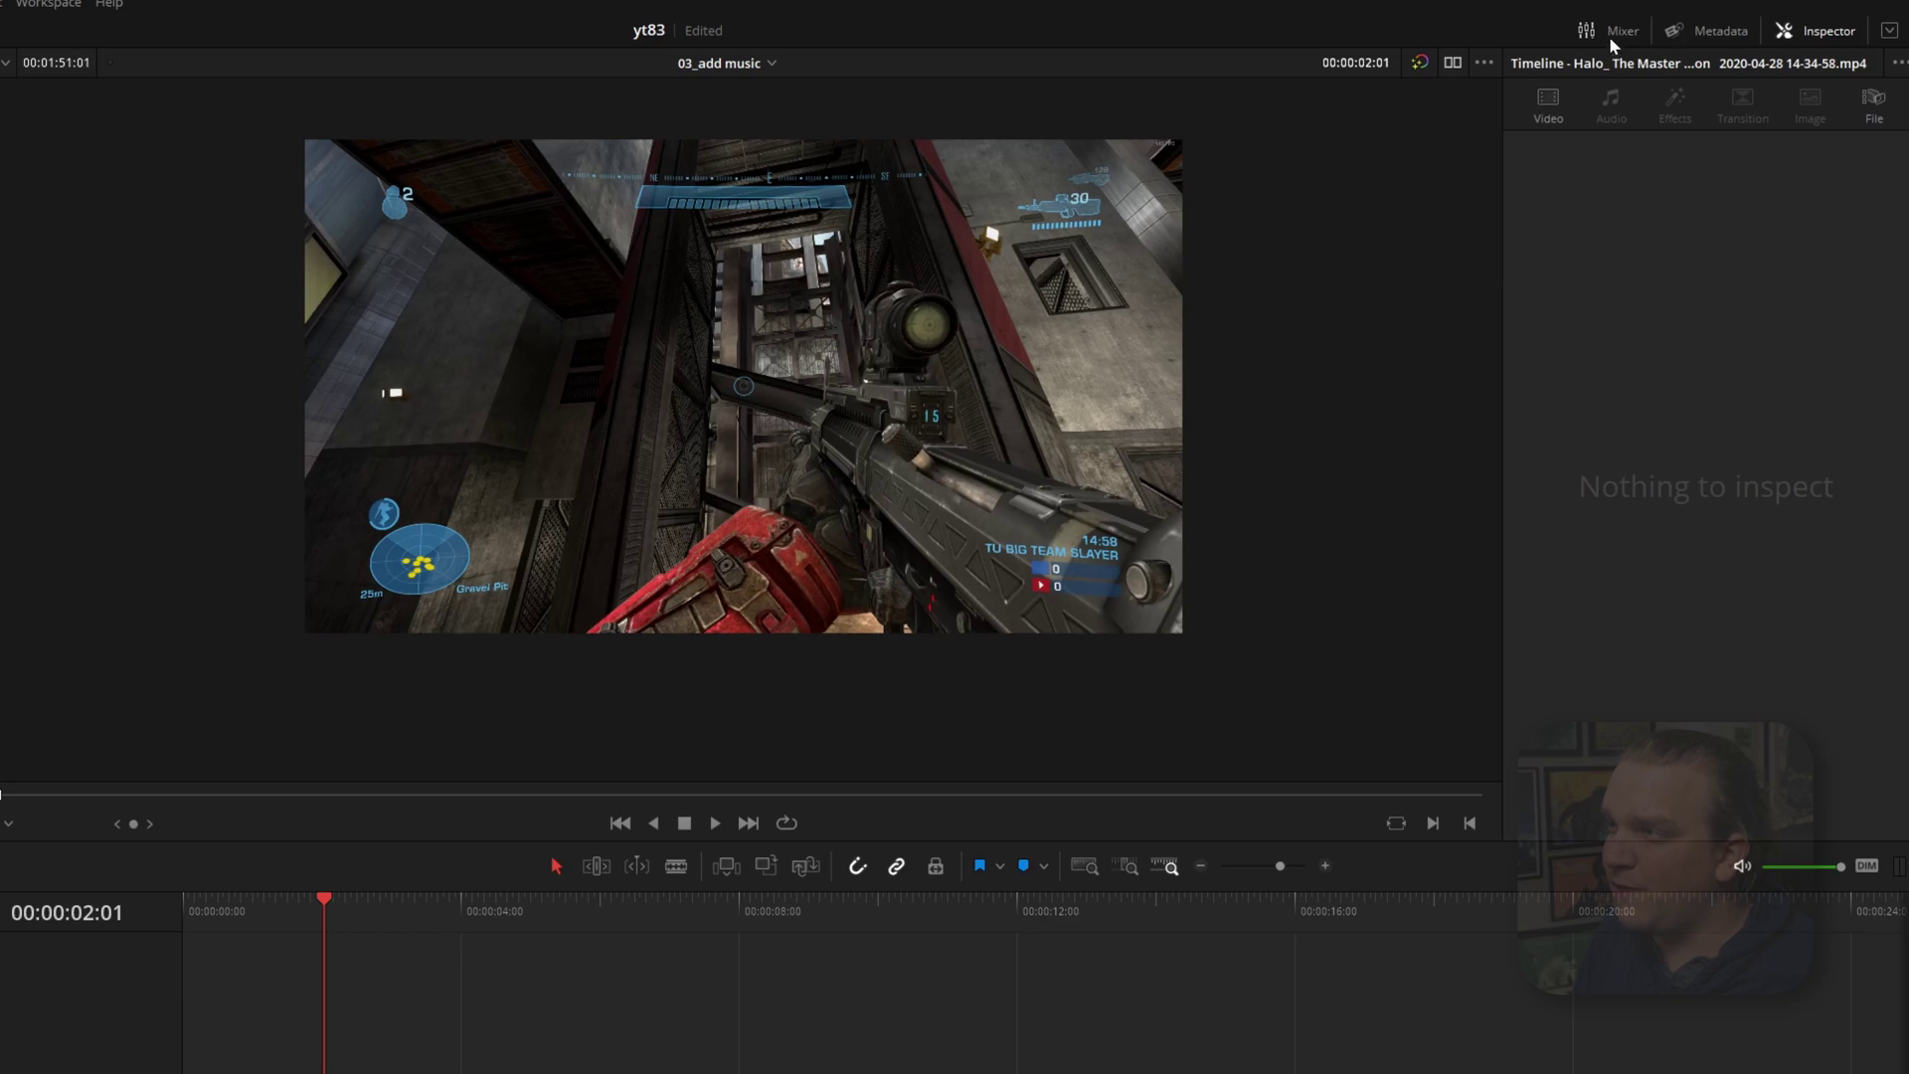
- In the Mixer, set the music track fader to about -12 dB while playing back
{"action": "left_click", "coordinate": [1610, 38]}
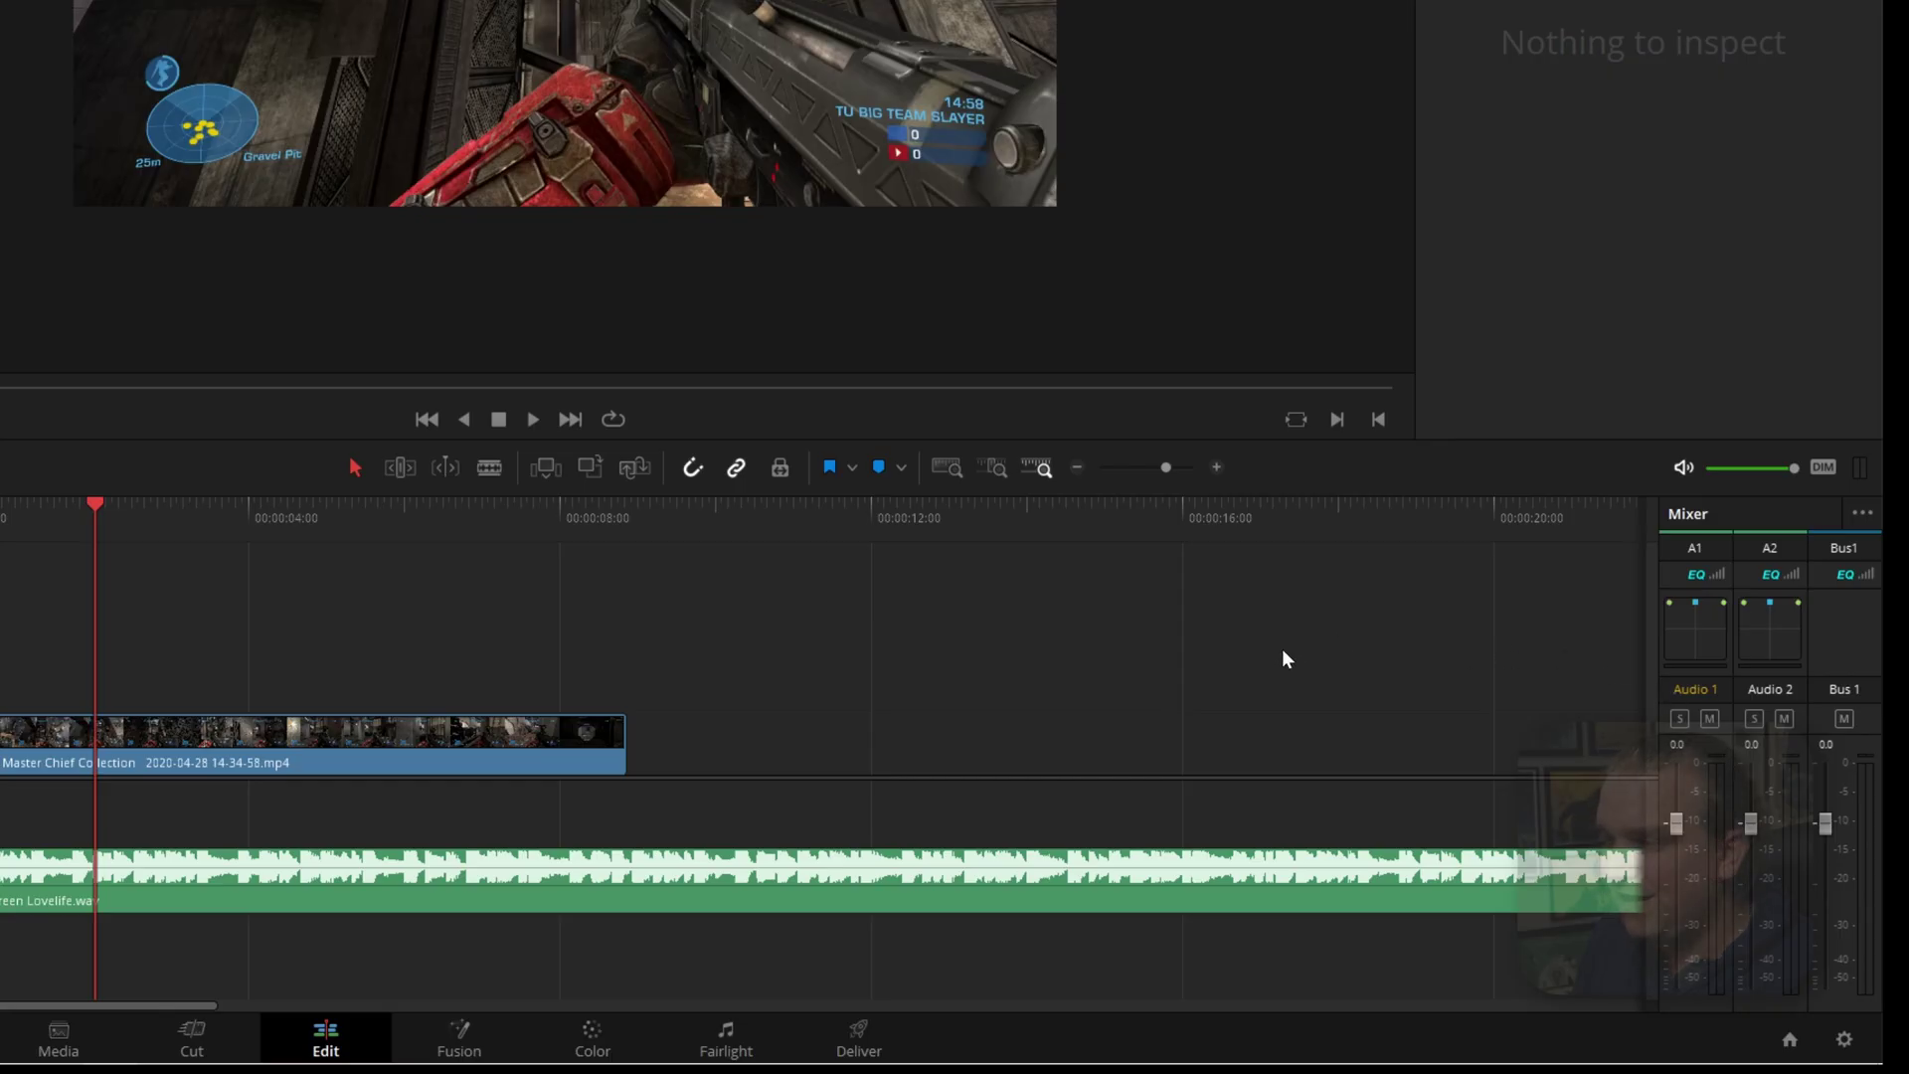
{"action": "left_click_drag", "start_coordinate": [1756, 831], "coordinate": [1761, 881]}
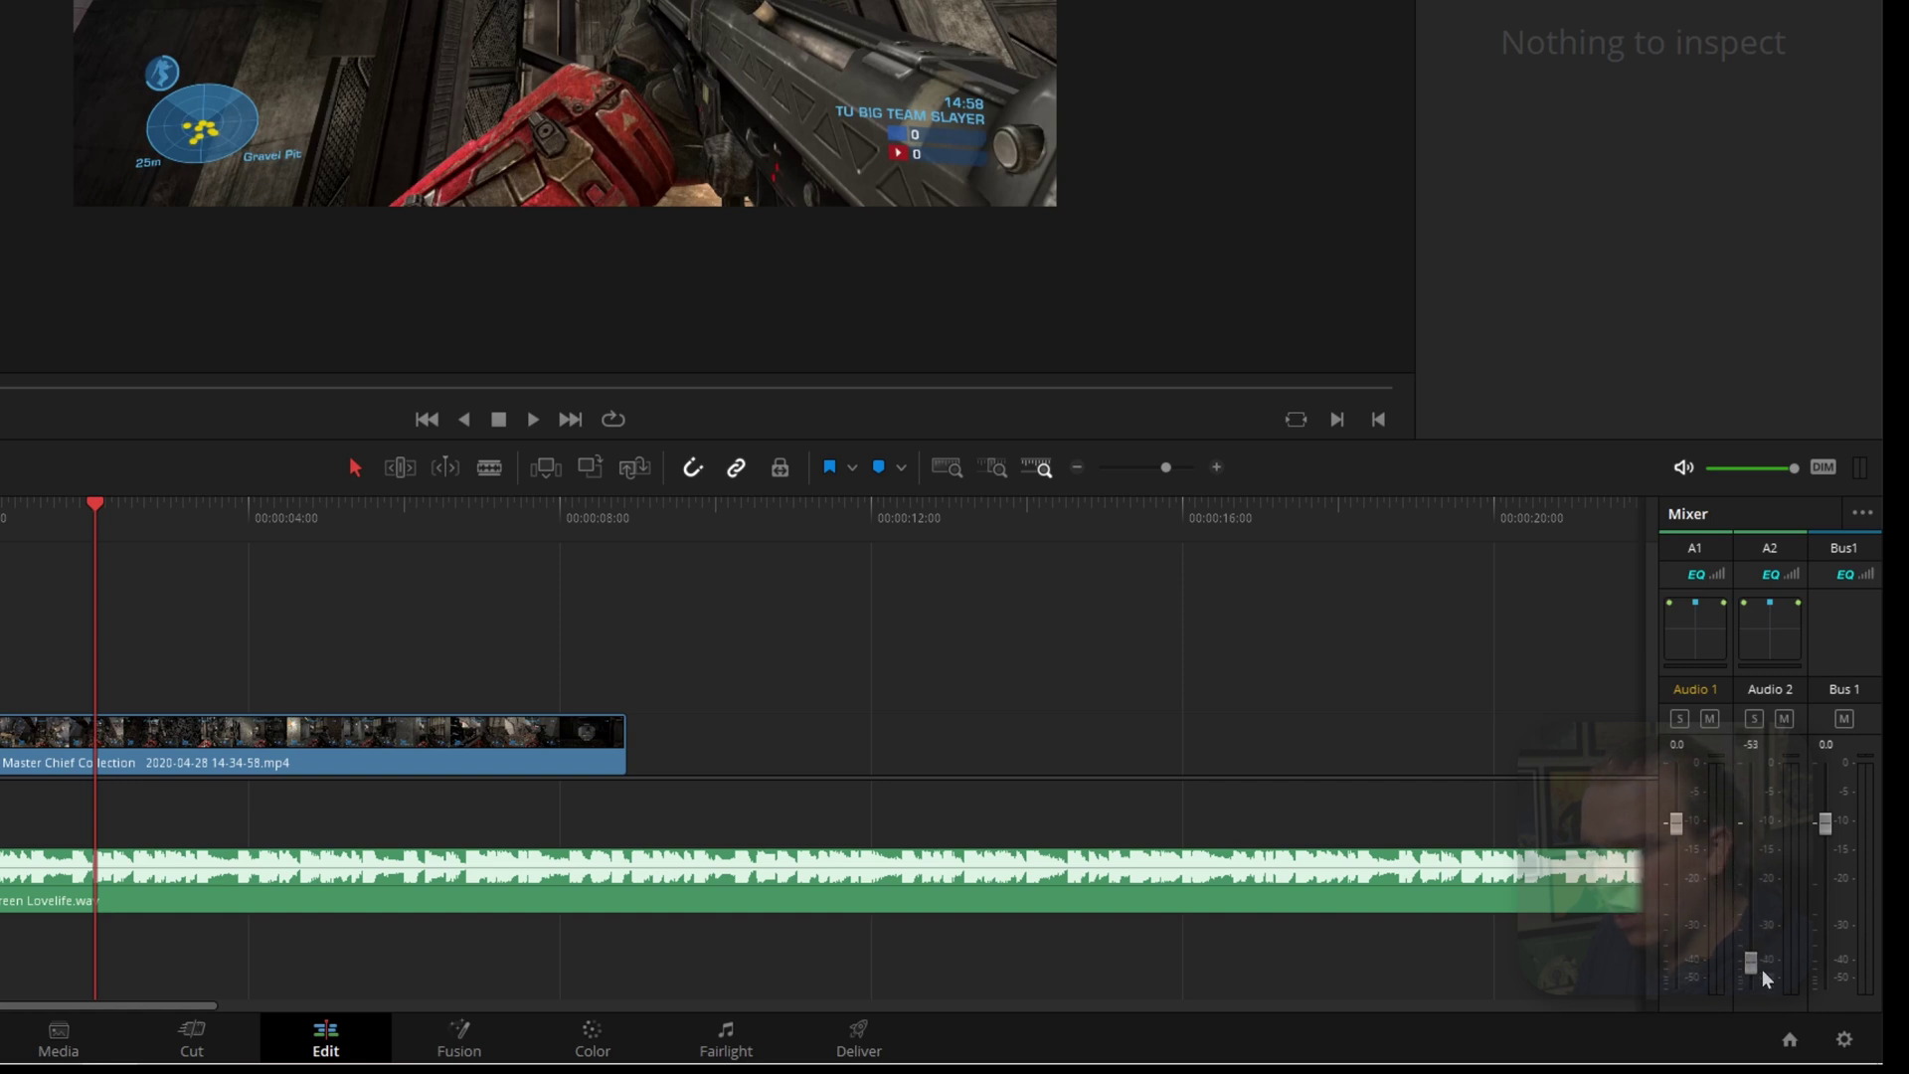
{"action": "key", "text": "space"}
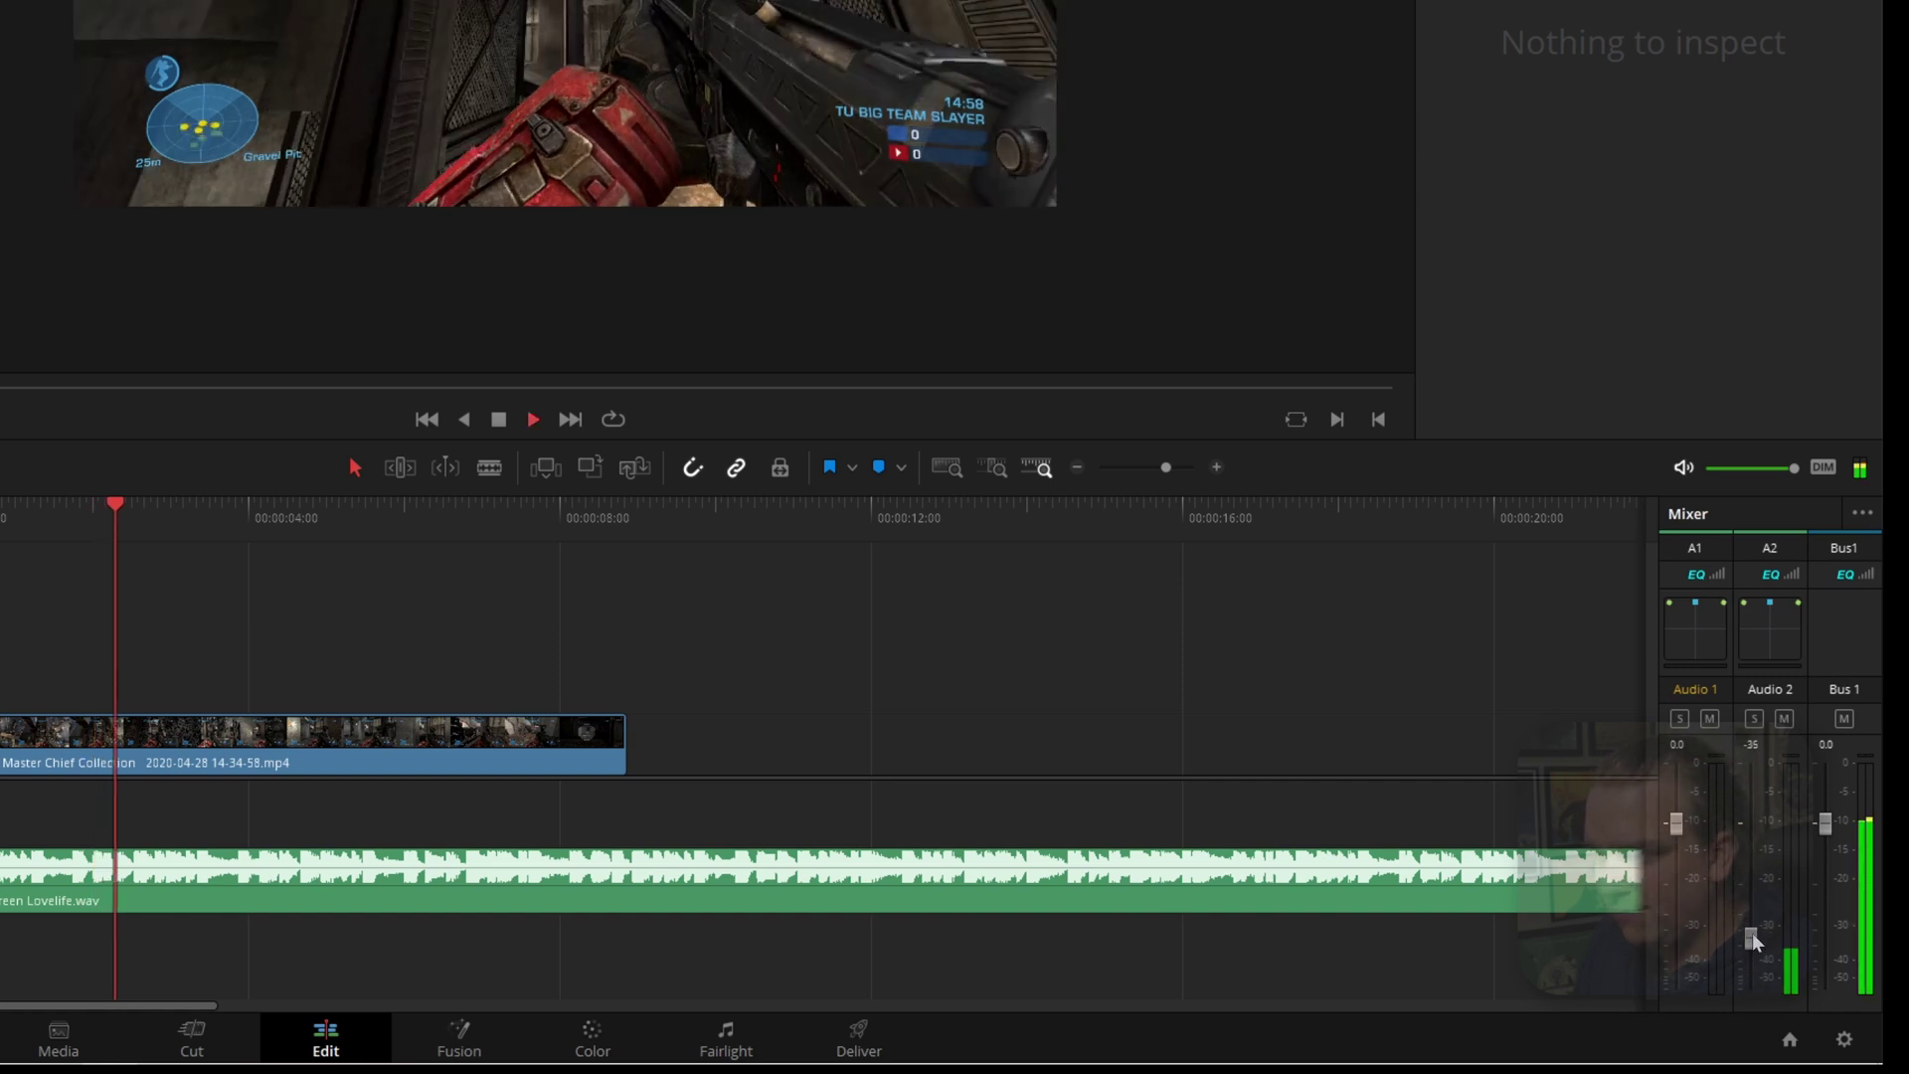
{"action": "mouse_move", "coordinate": [1766, 928]}
{"action": "left_mouse_down"}
{"action": "mouse_move", "coordinate": [1775, 901]}
{"action": "mouse_move", "coordinate": [1773, 932]}
{"action": "left_mouse_up"}
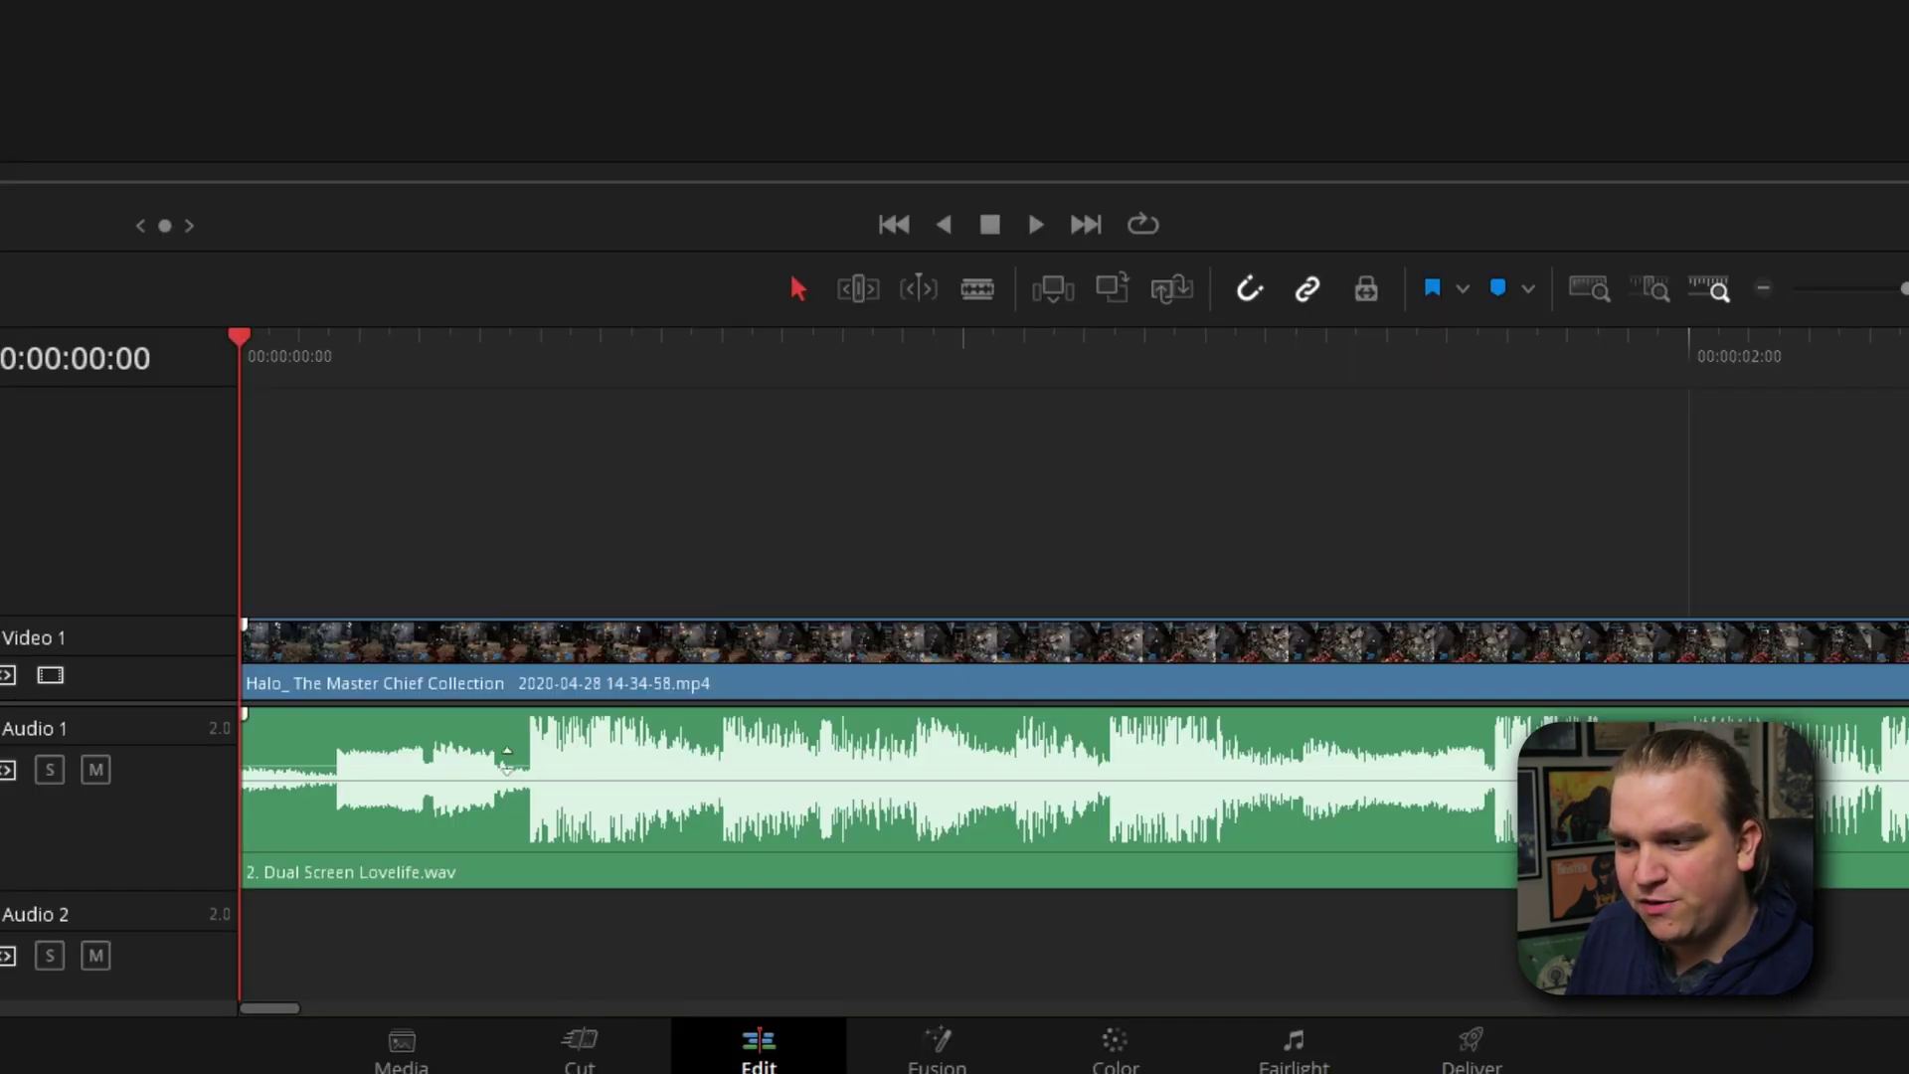
- Drag the music clip's volume line down to sit under the gameplay, then stop playback
{"action": "left_click_drag", "start_coordinate": [579, 761], "coordinate": [602, 781]}
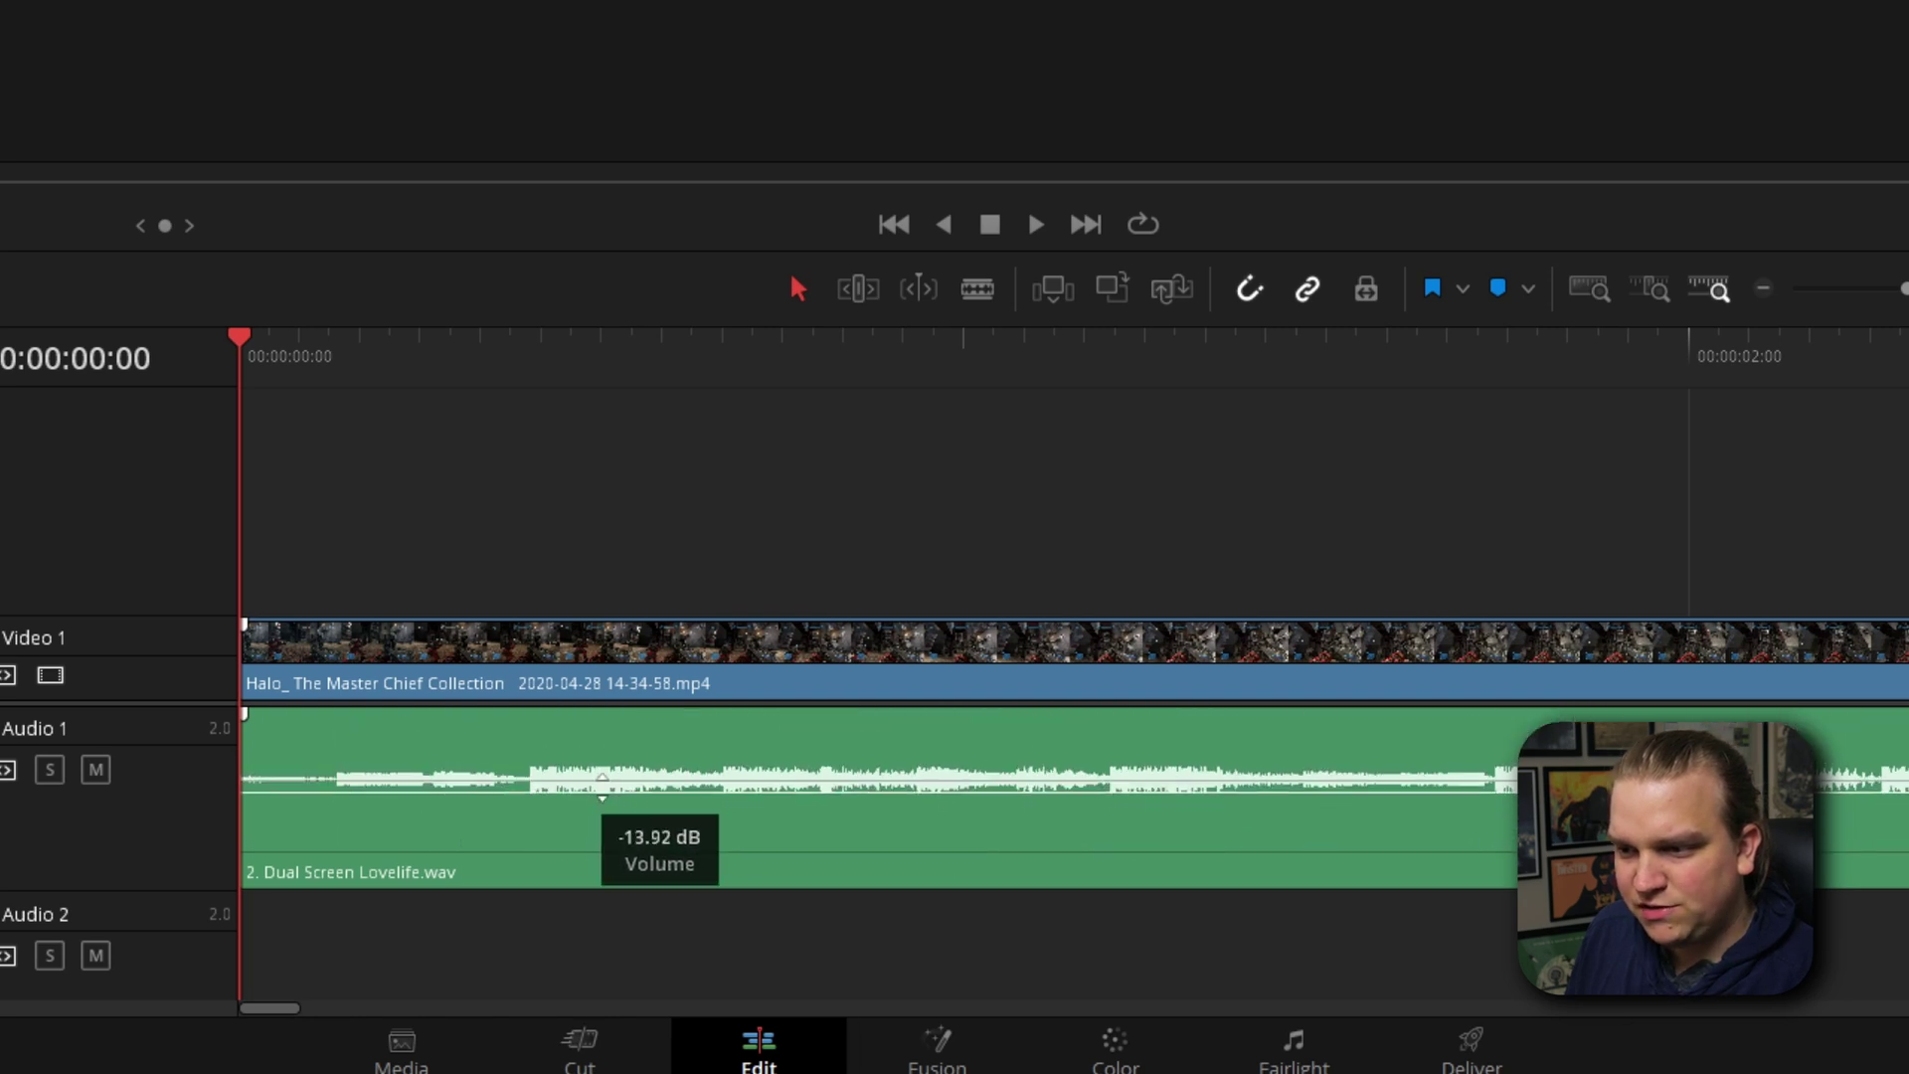
{"action": "left_click_drag", "start_coordinate": [603, 786], "coordinate": [643, 778]}
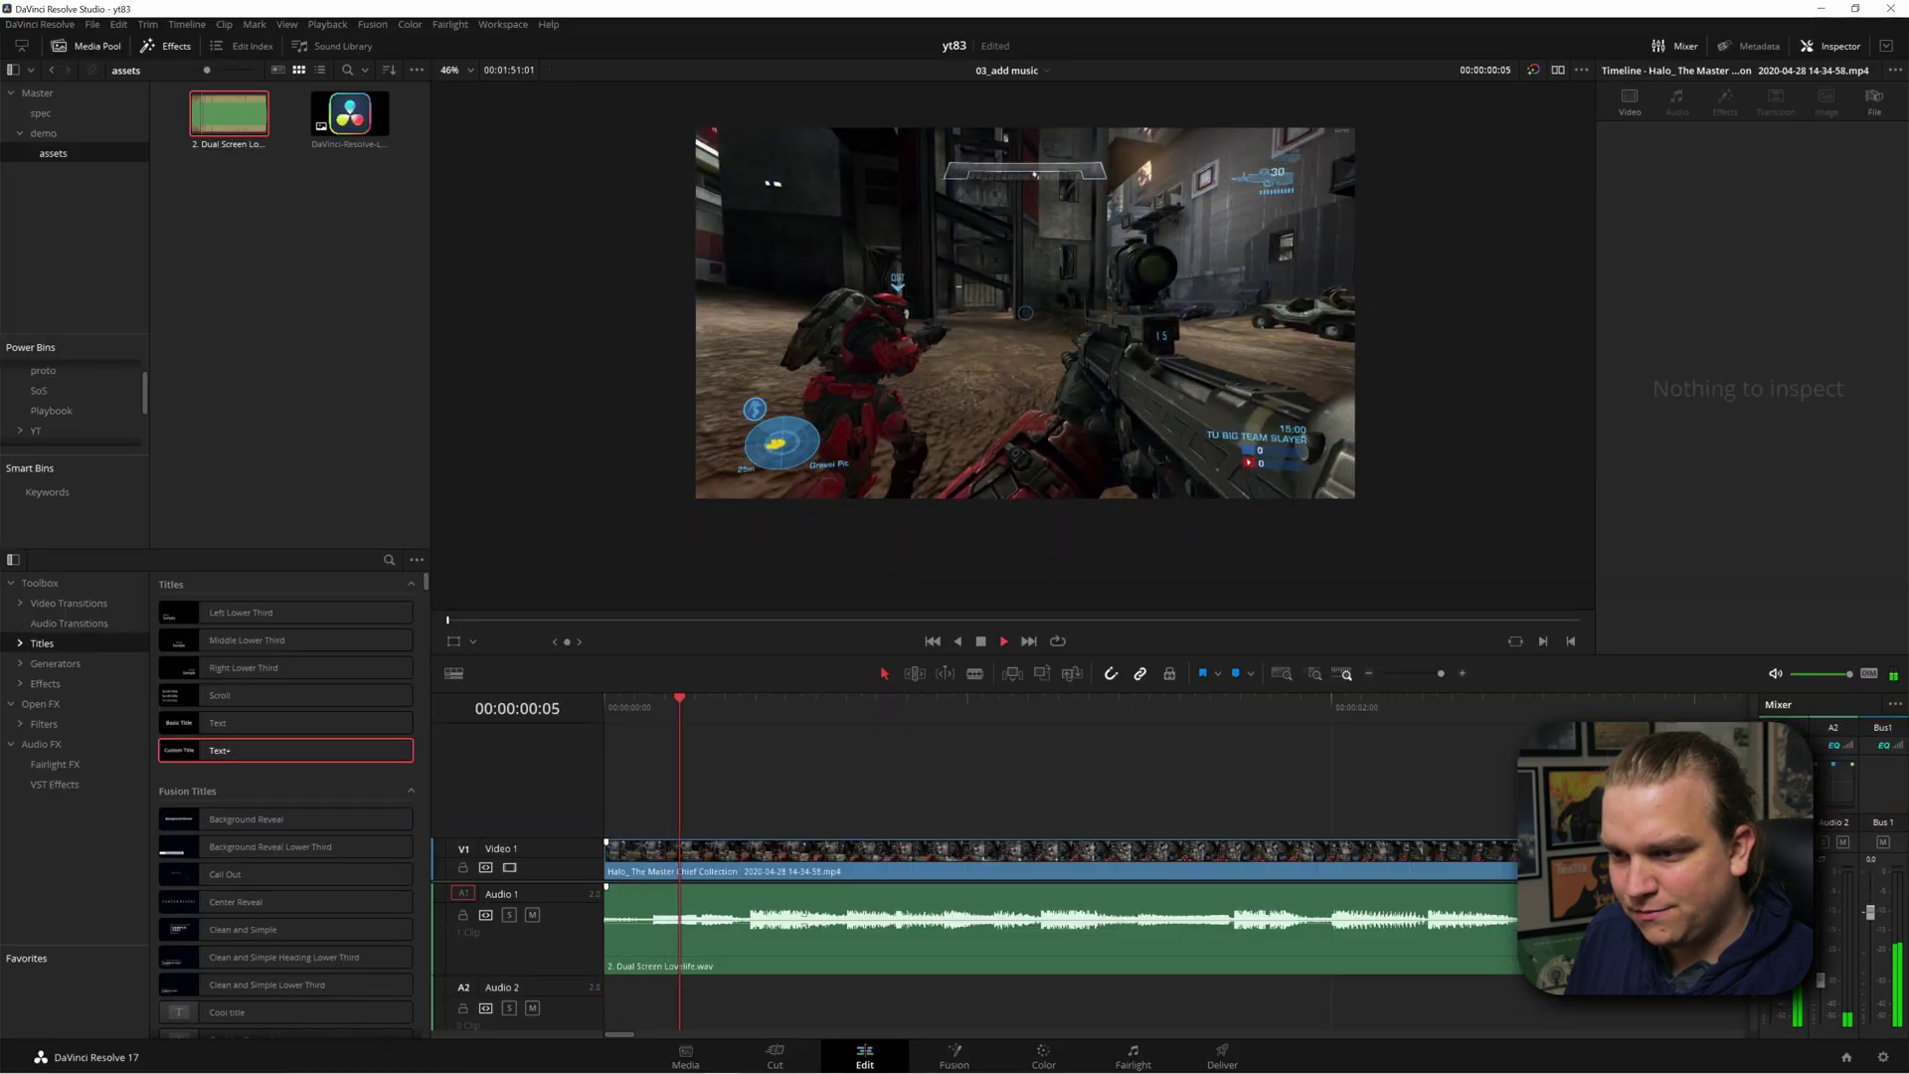
{"action": "key", "text": "space"}
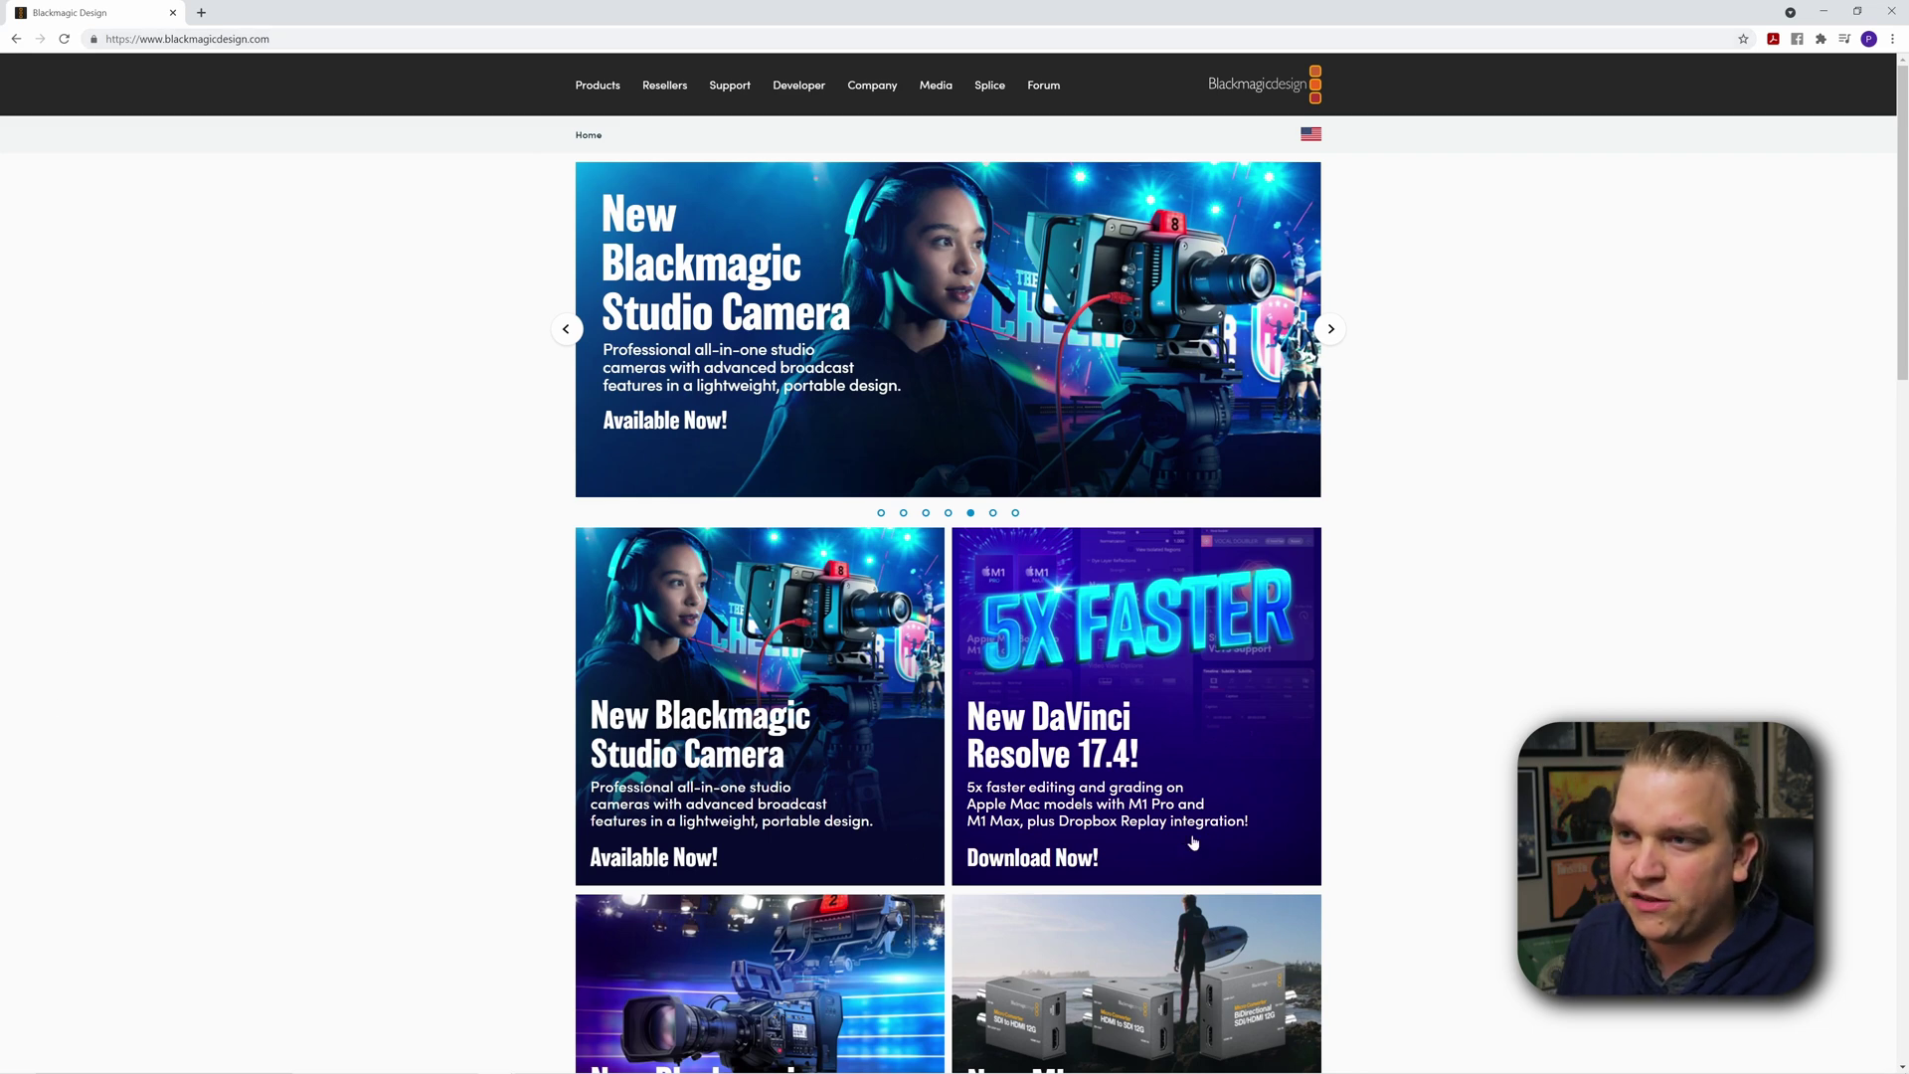
- Load the blackmagicdesign.com DaVinci Resolve page from the address bar and scroll to Free Download Now
{"action": "key", "text": "ctrl+l"}
{"action": "type", "text": "dav"}
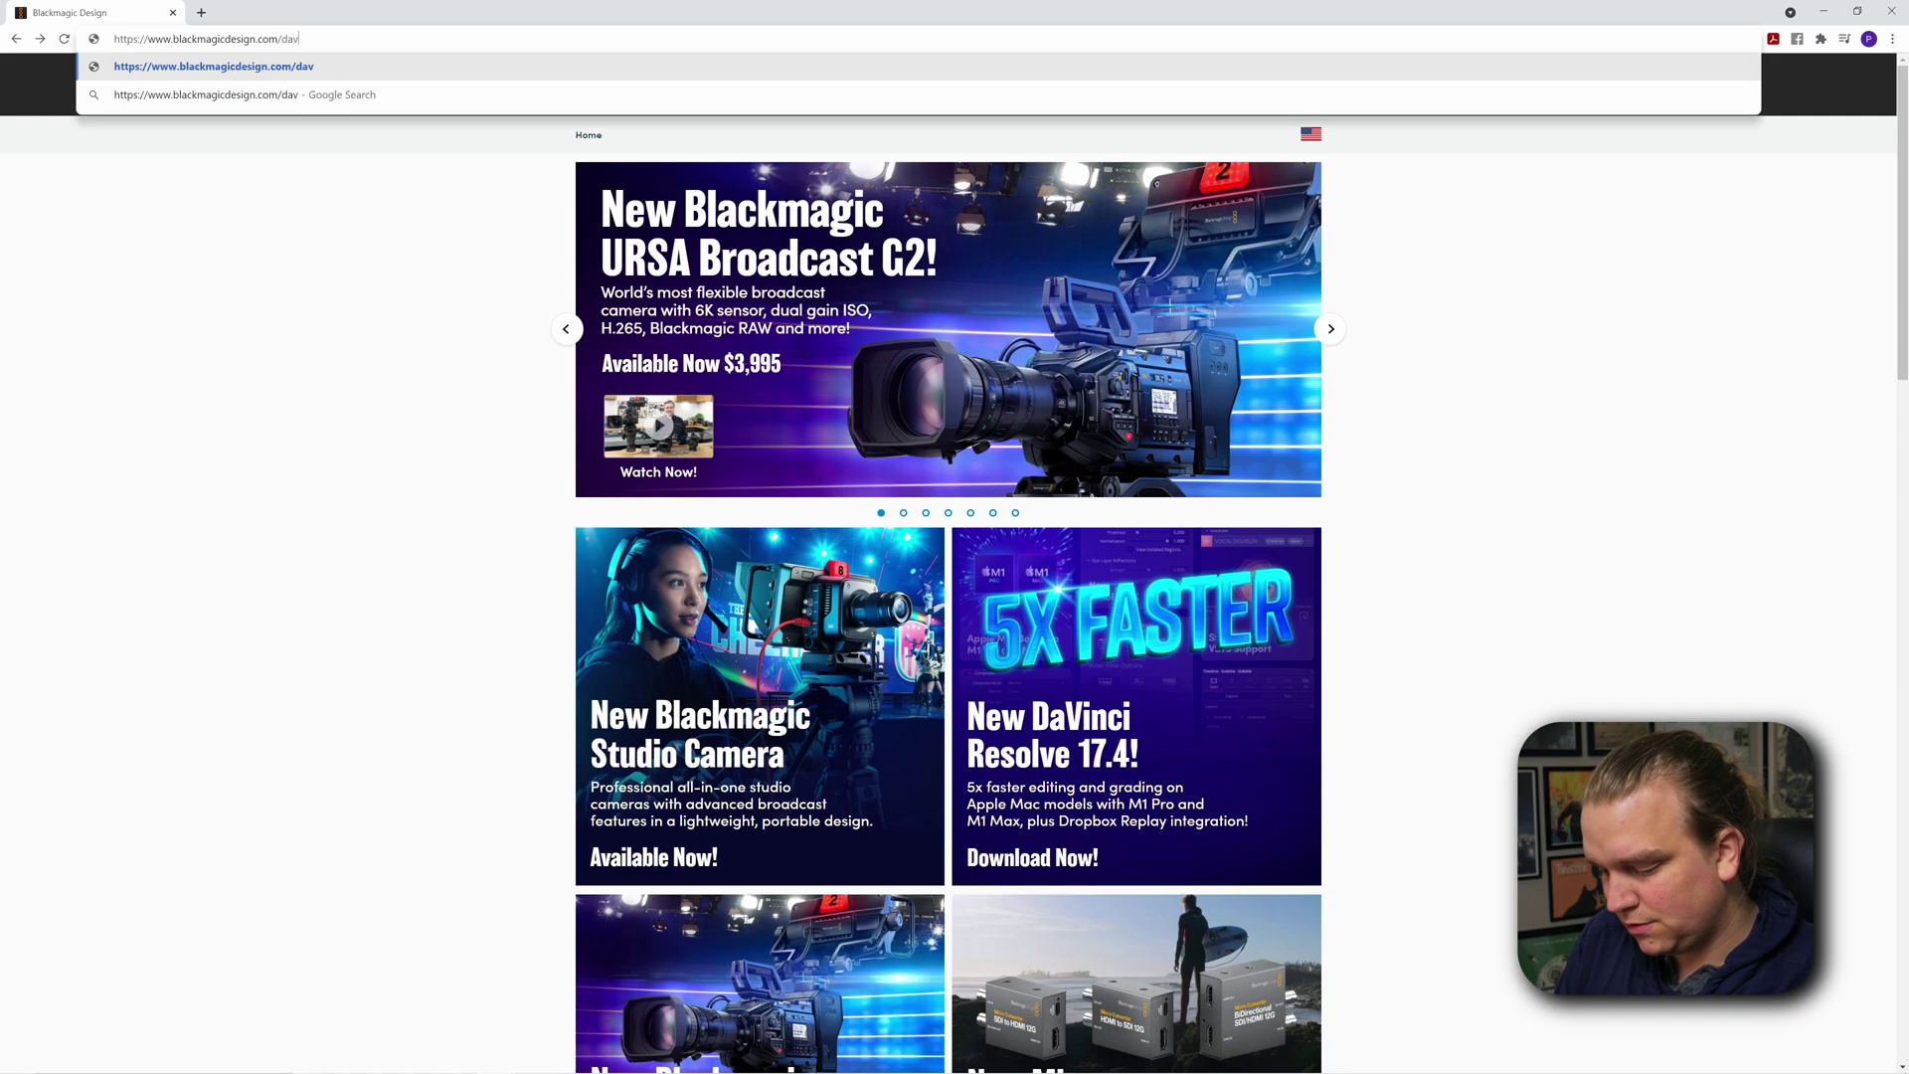
{"action": "type", "text": "incires"}
{"action": "key", "text": "Return"}
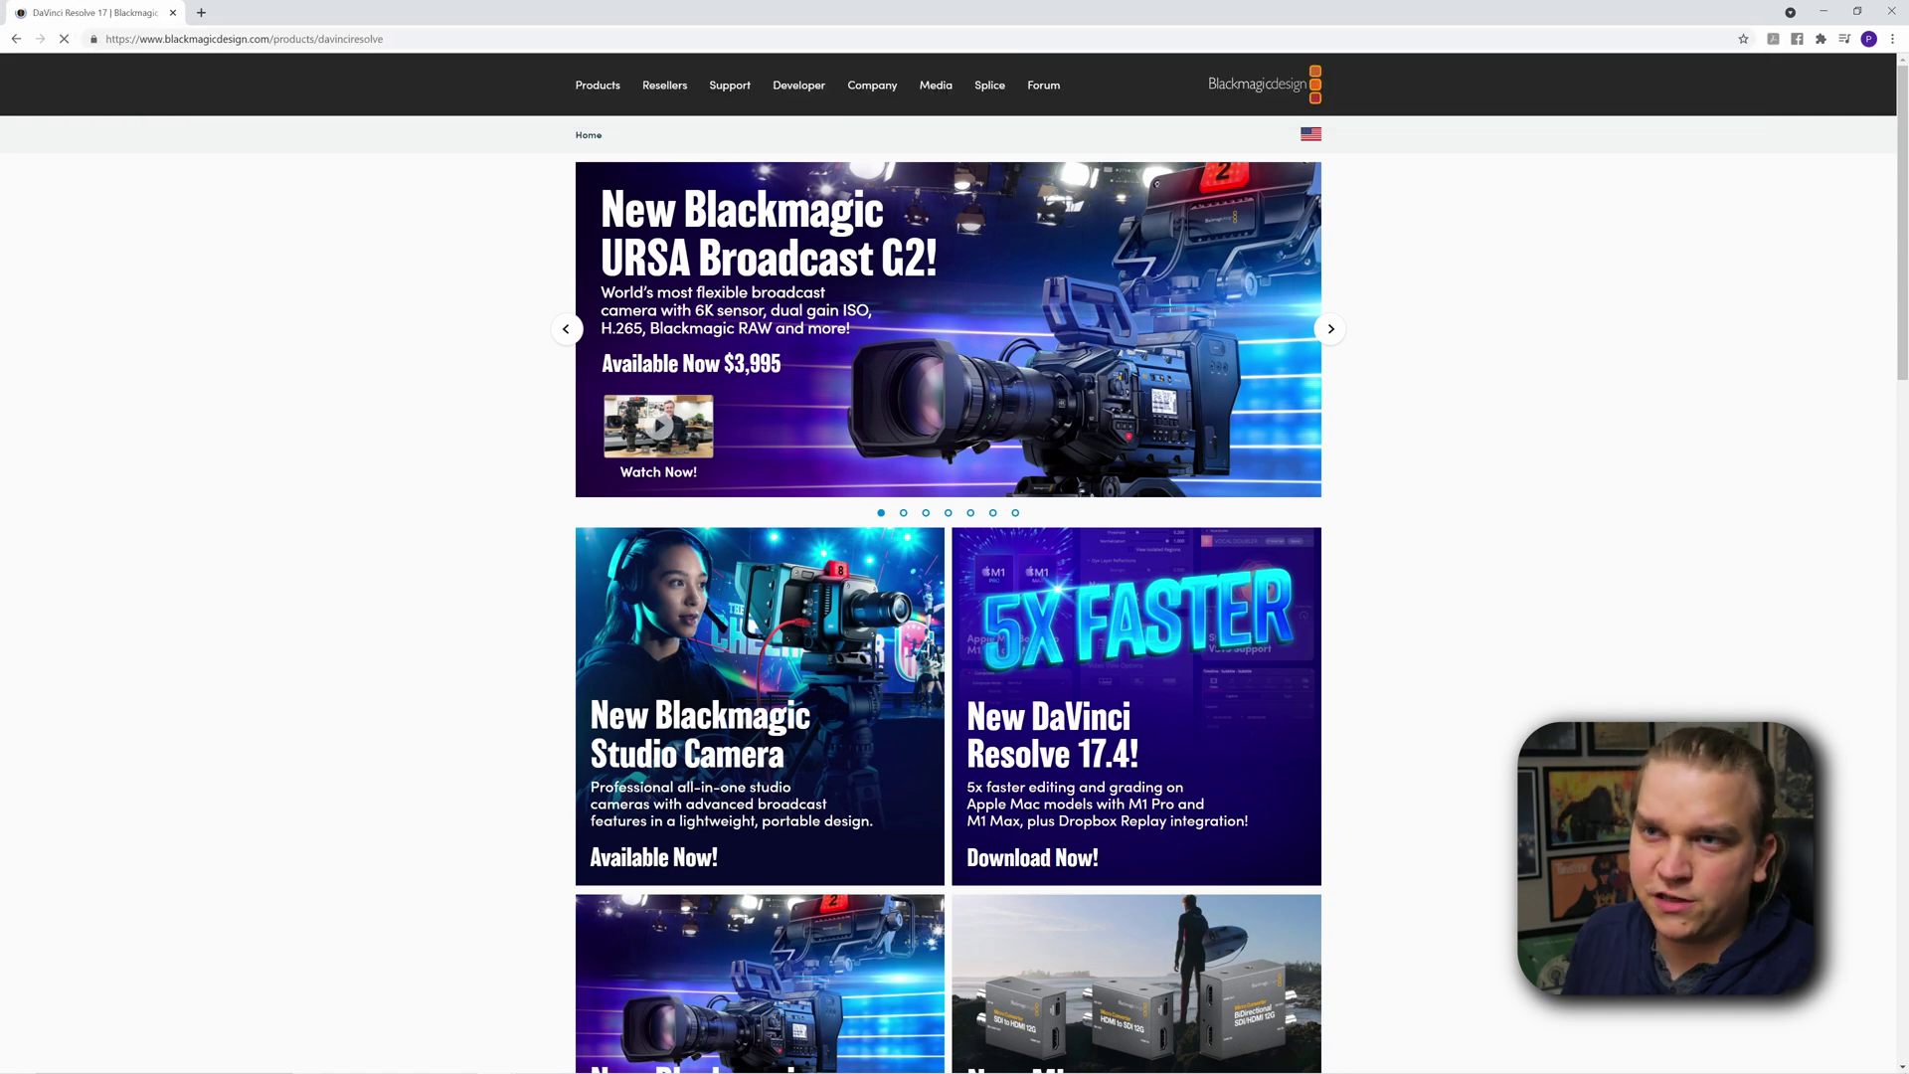
{"action": "scroll", "coordinate": [603, 336], "scroll_direction": "down", "scroll_amount": 3}
{"action": "scroll", "coordinate": [602, 335], "scroll_direction": "down", "scroll_amount": 3}
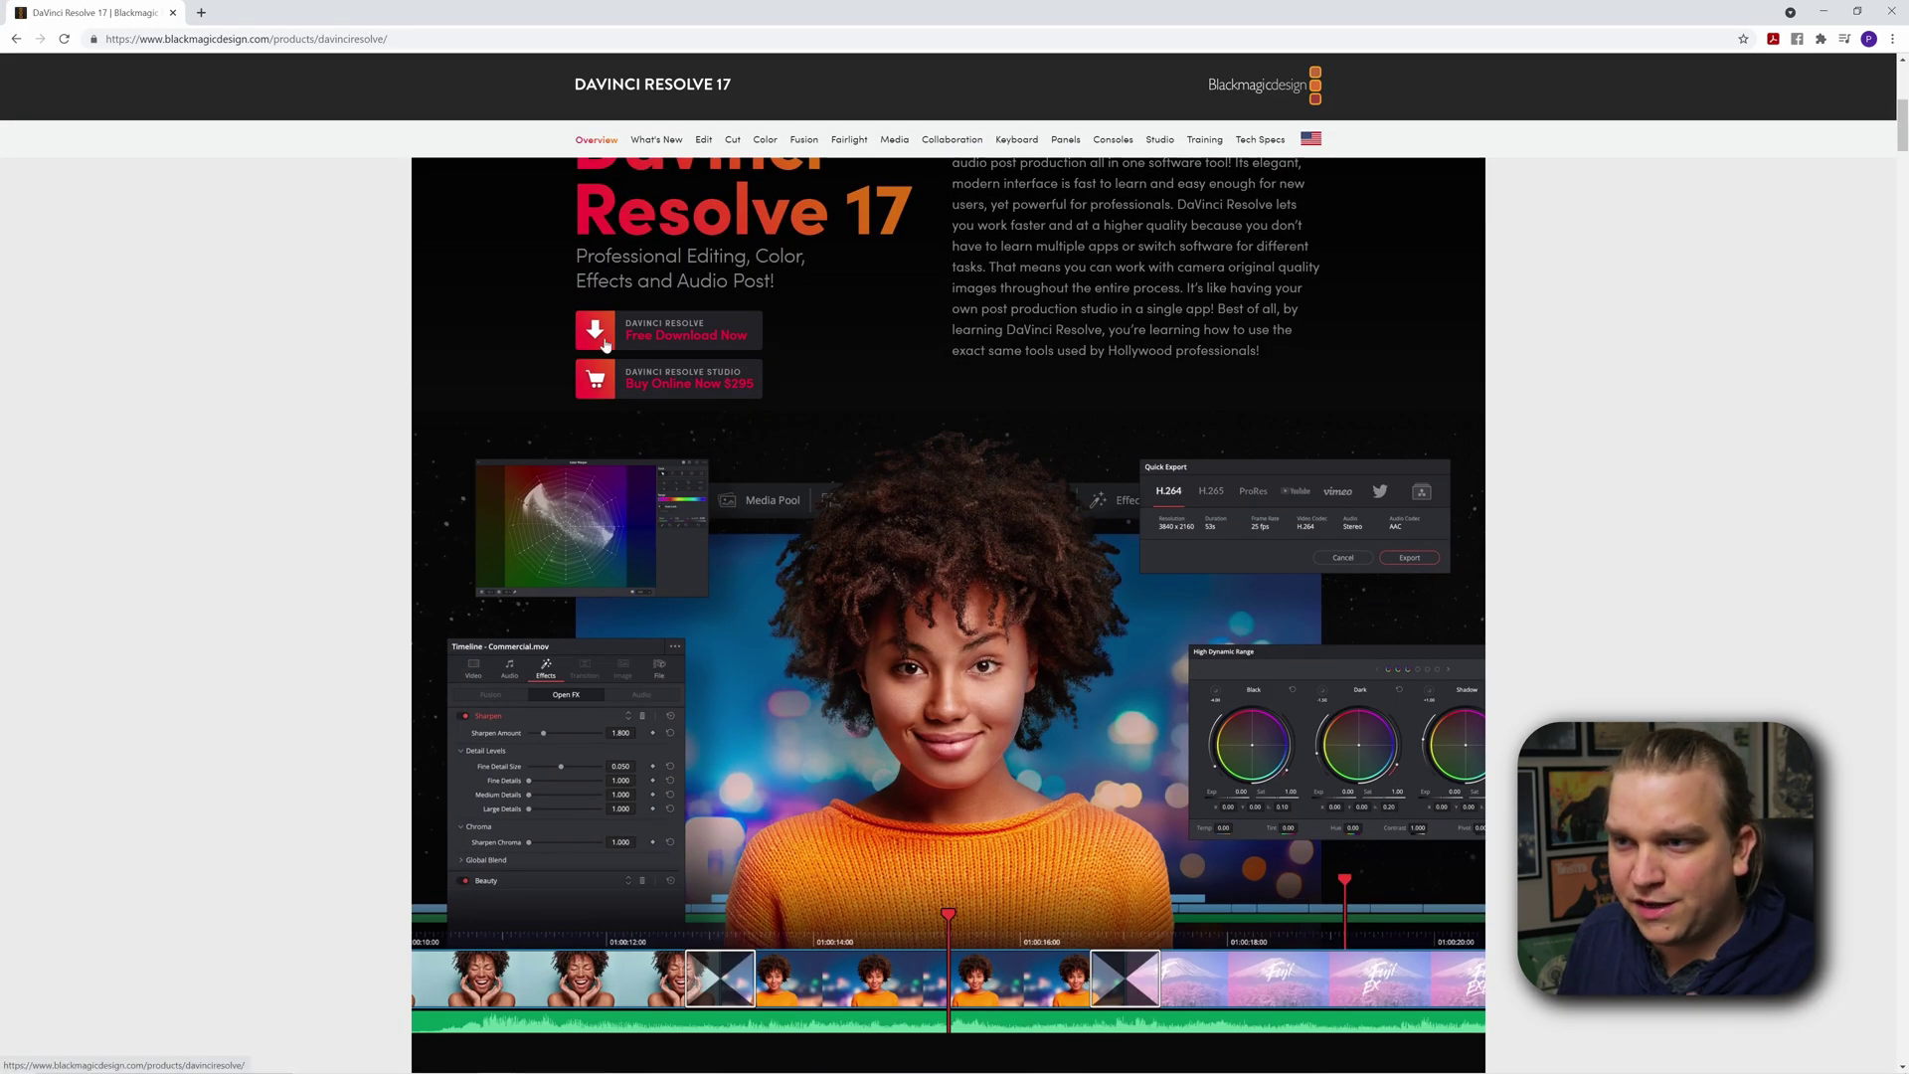
{"action": "scroll", "coordinate": [605, 343], "scroll_direction": "up", "scroll_amount": 6}
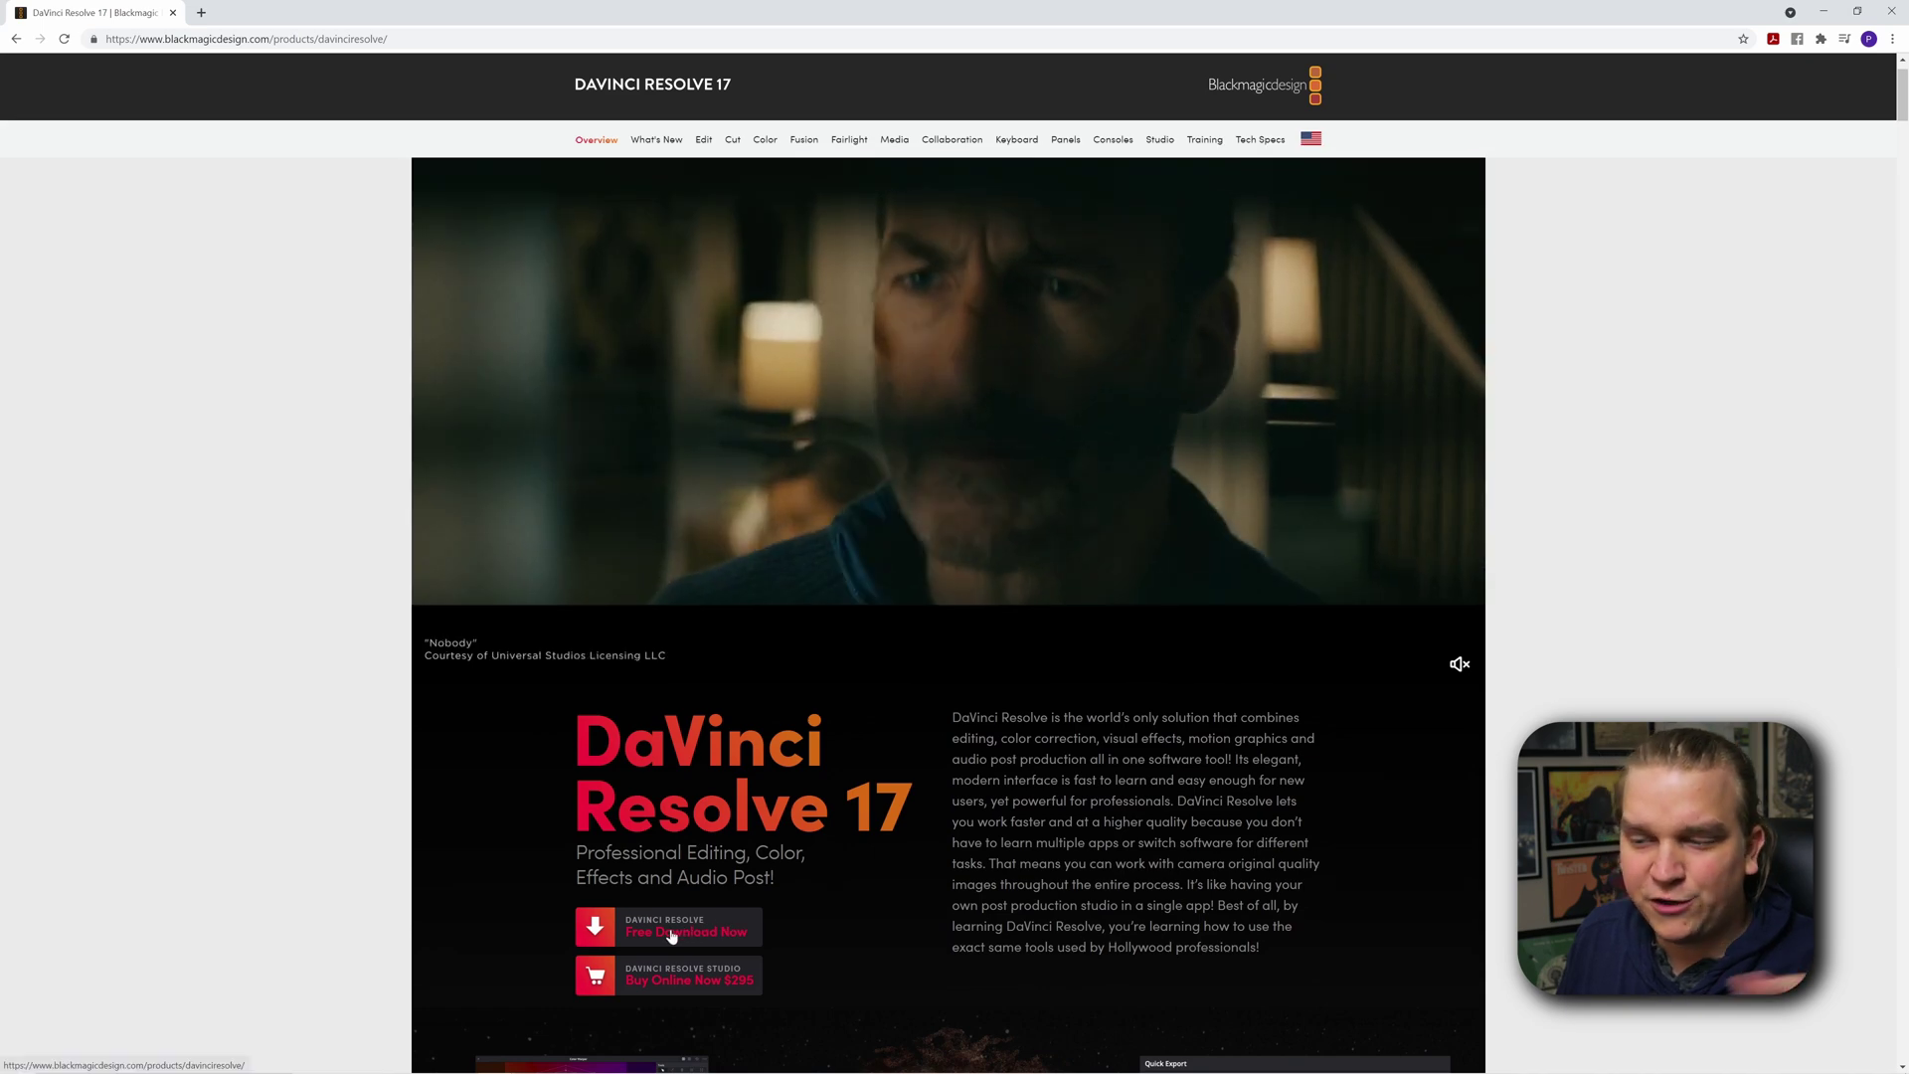
- Click Free Download Now, then Buy Online Now under DaVinci Resolve Studio to reach the store
{"action": "left_click", "coordinate": [671, 933]}
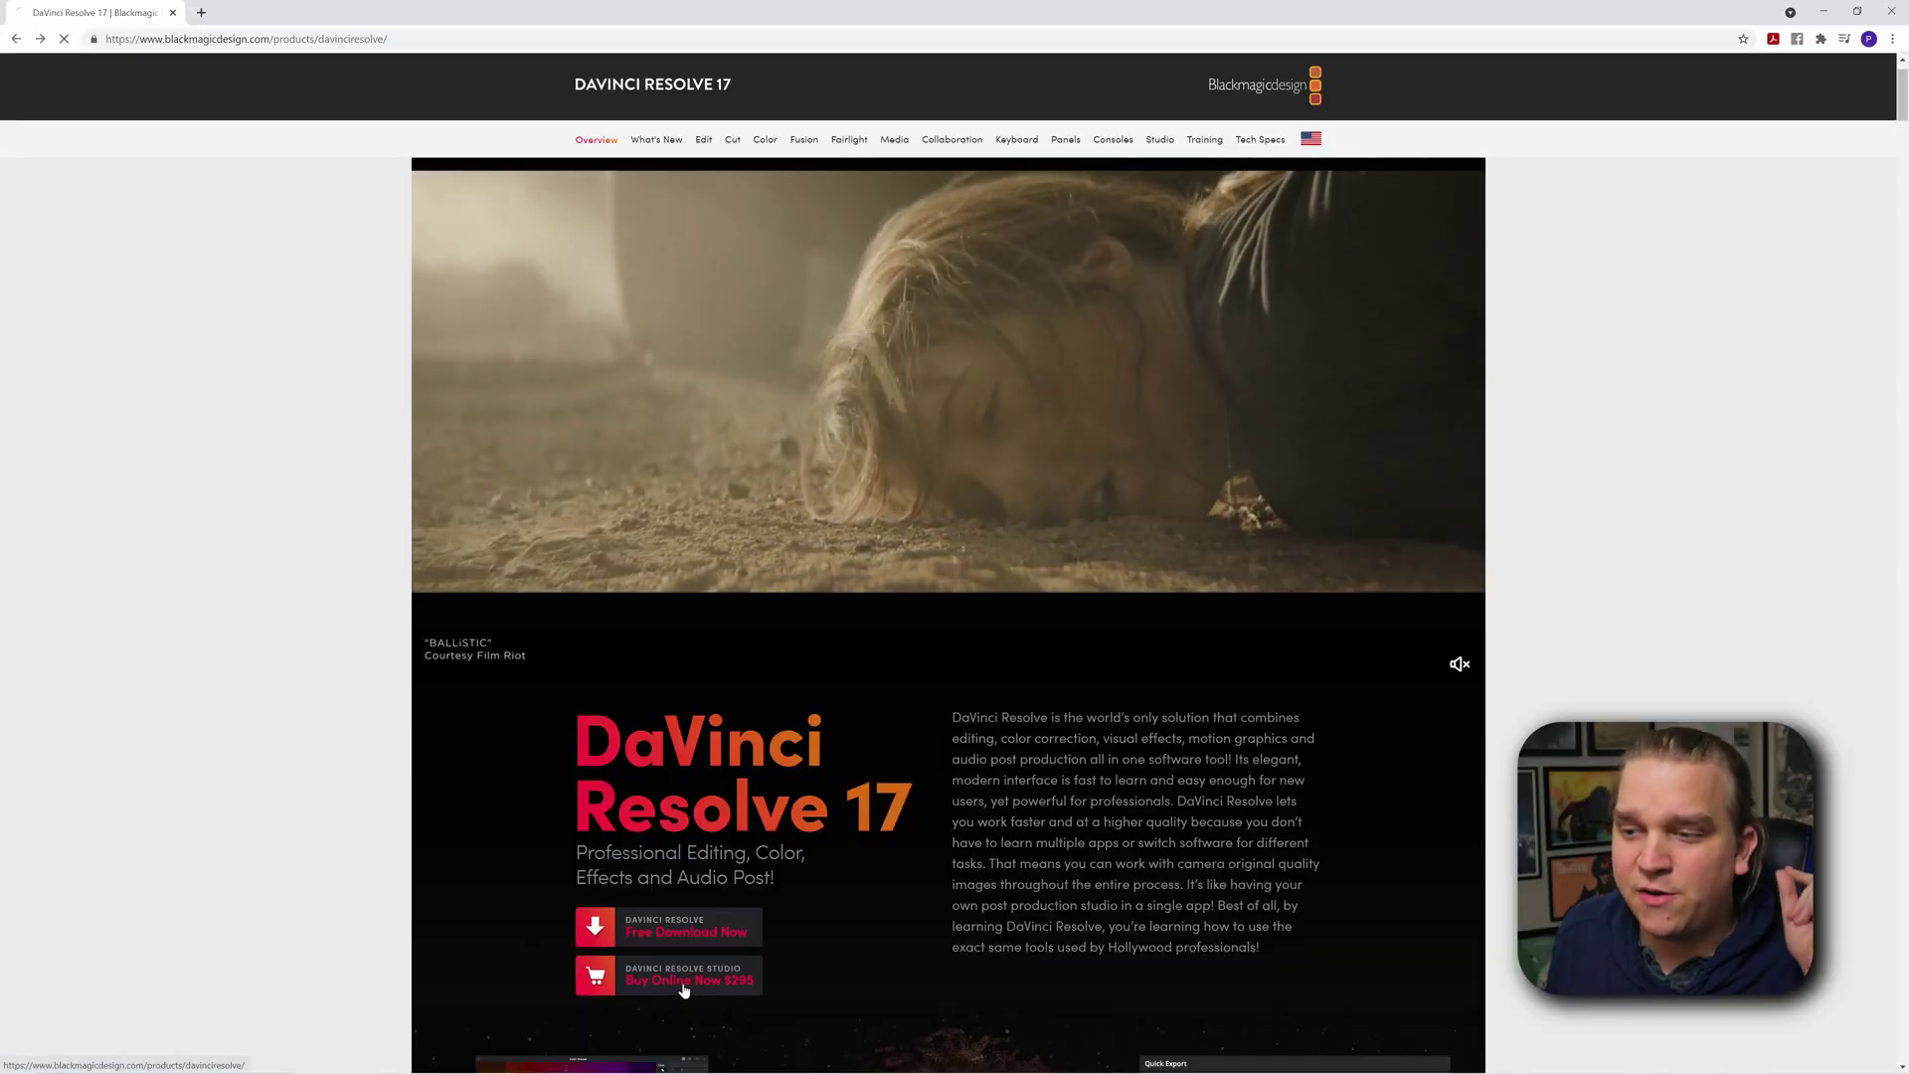
{"action": "left_click", "coordinate": [685, 993]}
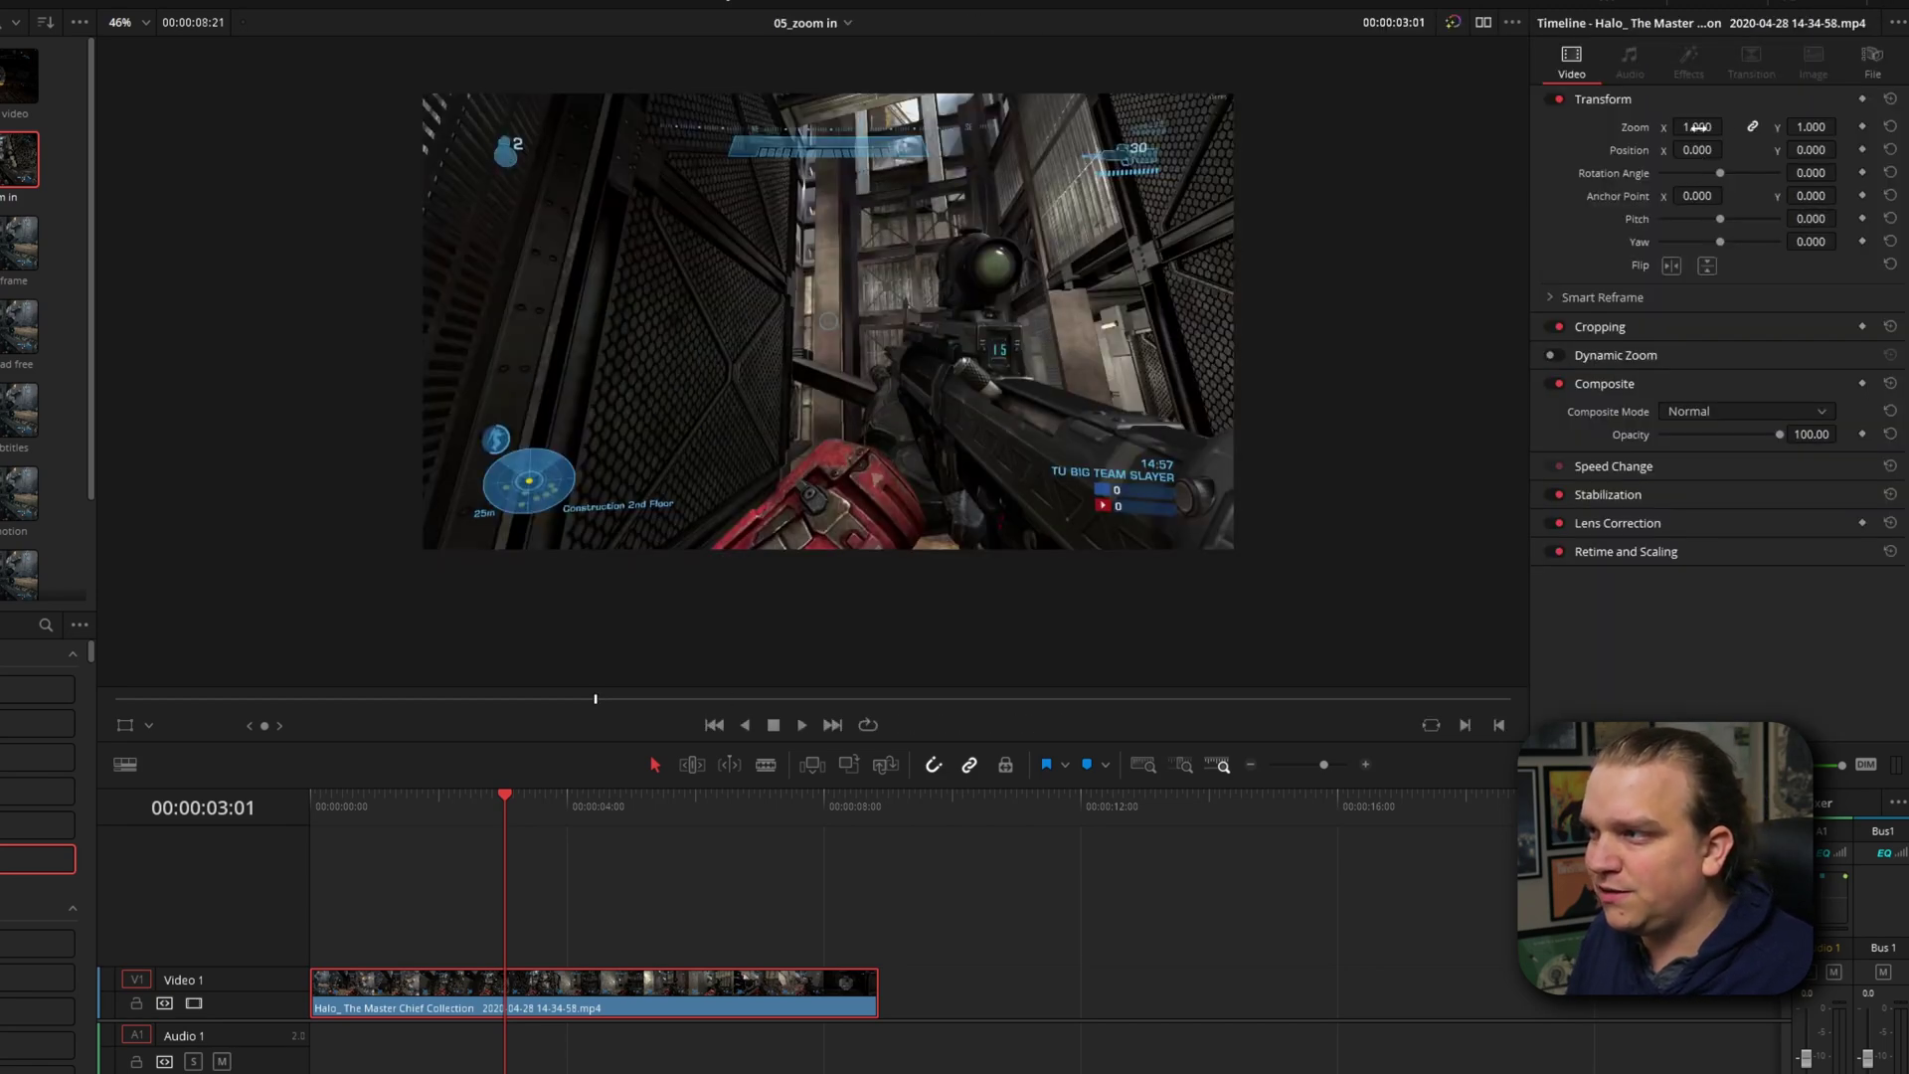
- Try zooming the clip to 1.150 and scaling it with viewer transform handles, then undo
{"action": "mouse_move", "coordinate": [1697, 127]}
{"action": "left_mouse_down"}
{"action": "mouse_move", "coordinate": [1780, 127]}
{"action": "mouse_move", "coordinate": [1728, 126]}
{"action": "left_mouse_up"}
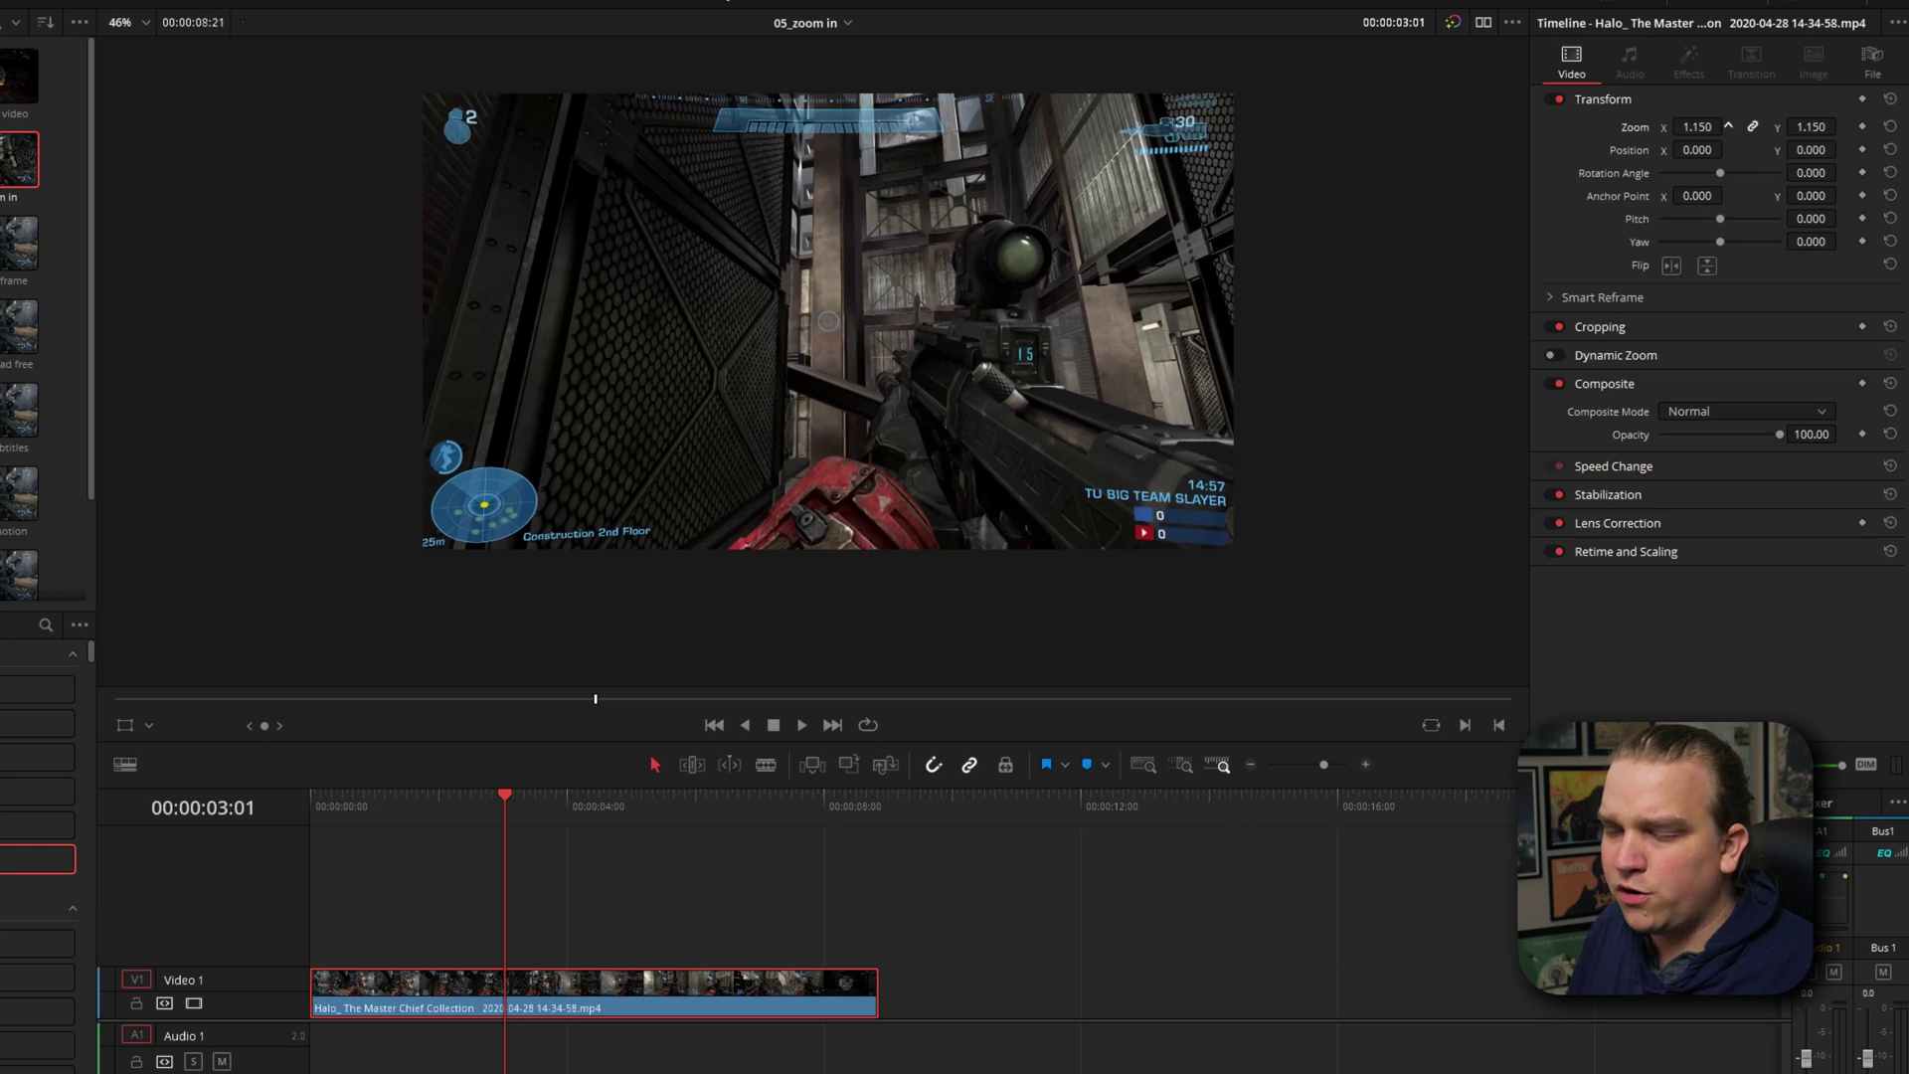
{"action": "left_click", "coordinate": [122, 728]}
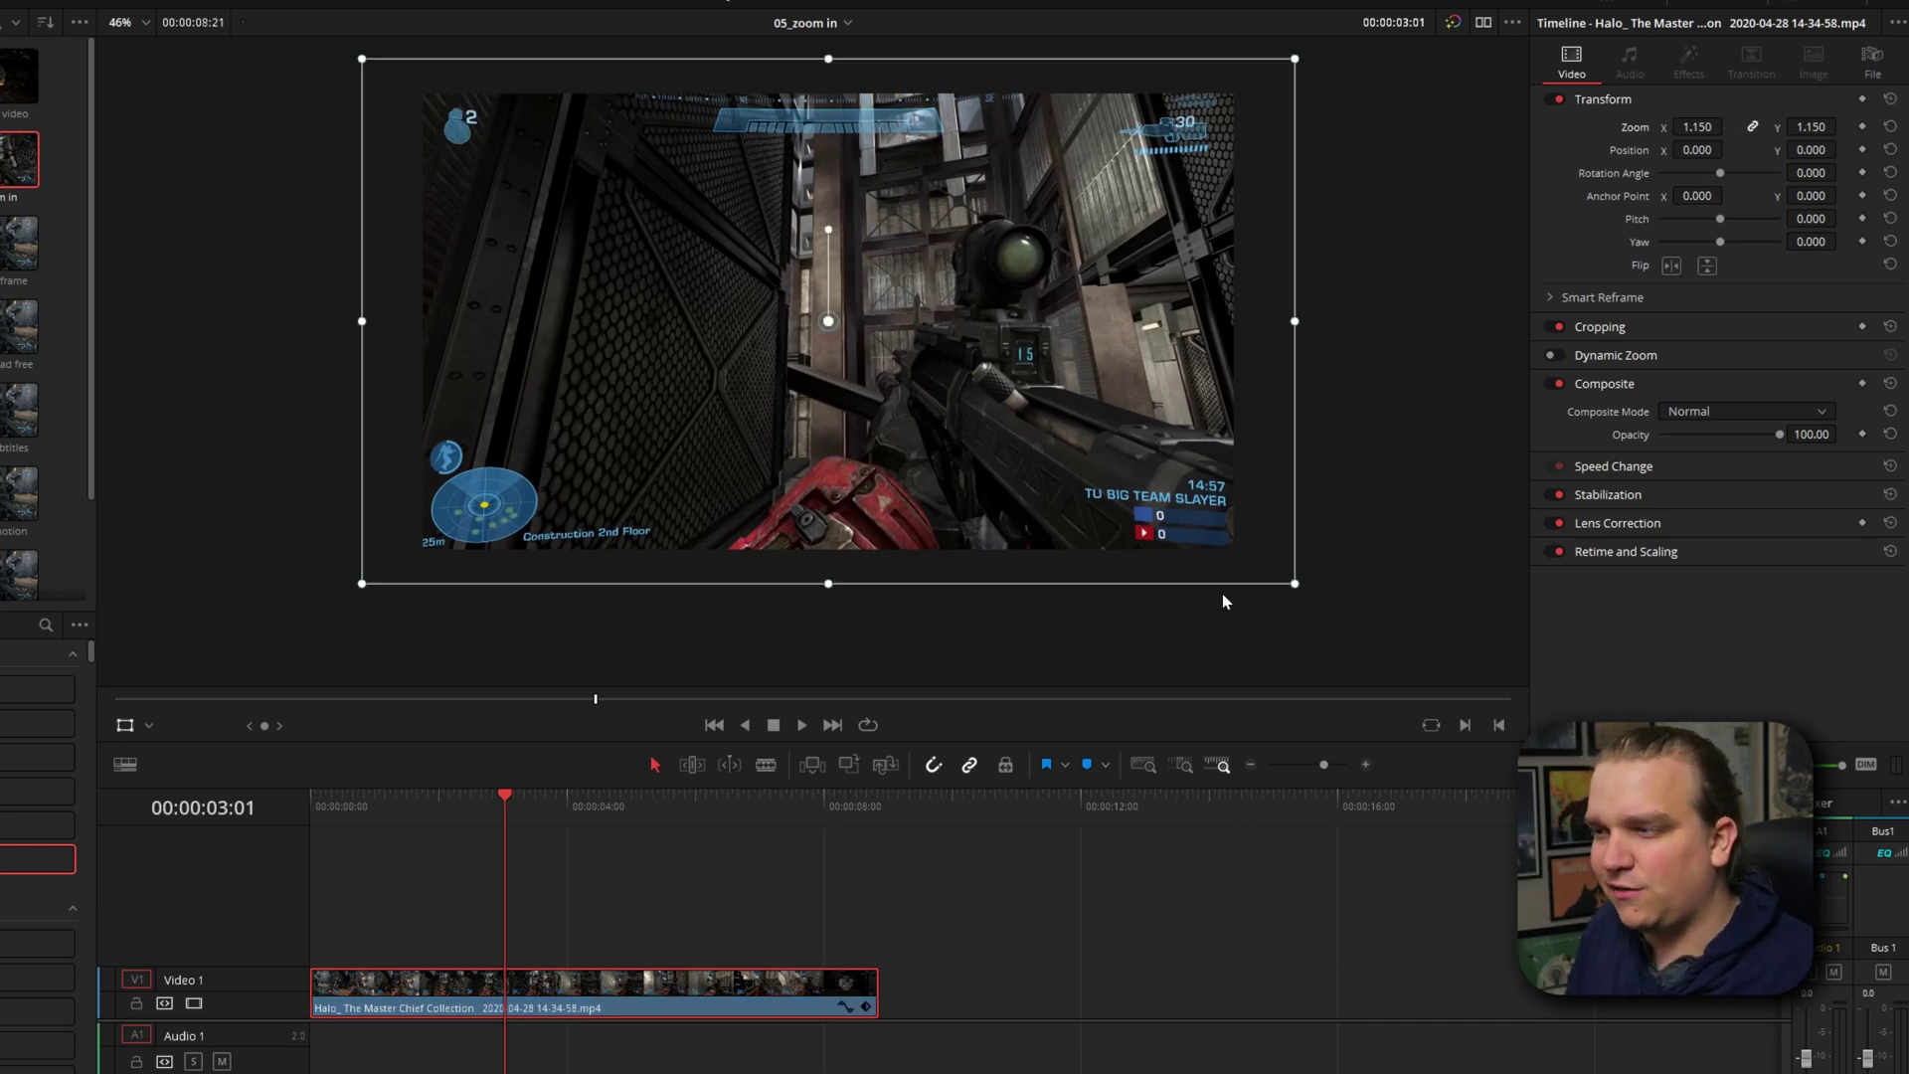
{"action": "left_click_drag", "start_coordinate": [1294, 584], "coordinate": [1651, 783]}
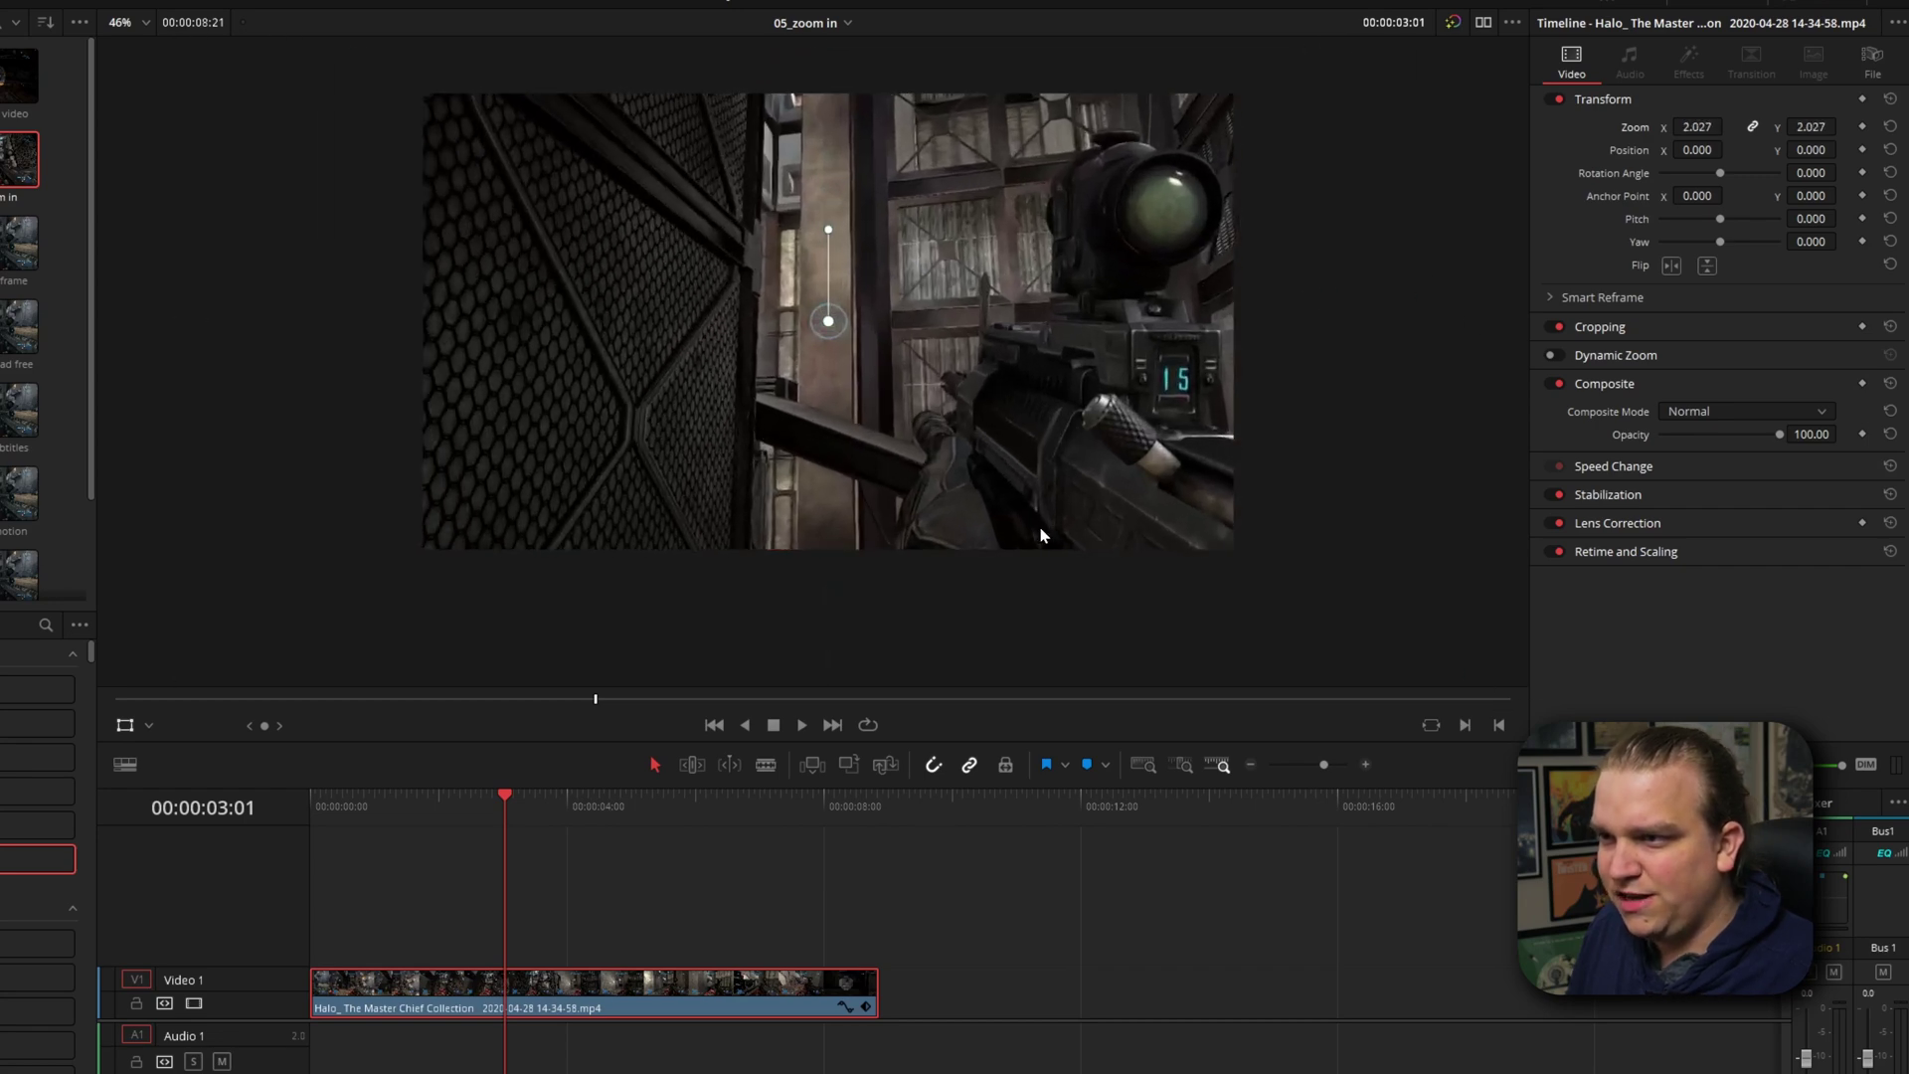
{"action": "left_click_drag", "start_coordinate": [760, 423], "coordinate": [713, 328]}
{"action": "key", "text": "ctrl+z"}
{"action": "key", "text": "ctrl+z"}
{"action": "key", "text": "ctrl+z"}
{"action": "key", "text": "ctrl+z"}
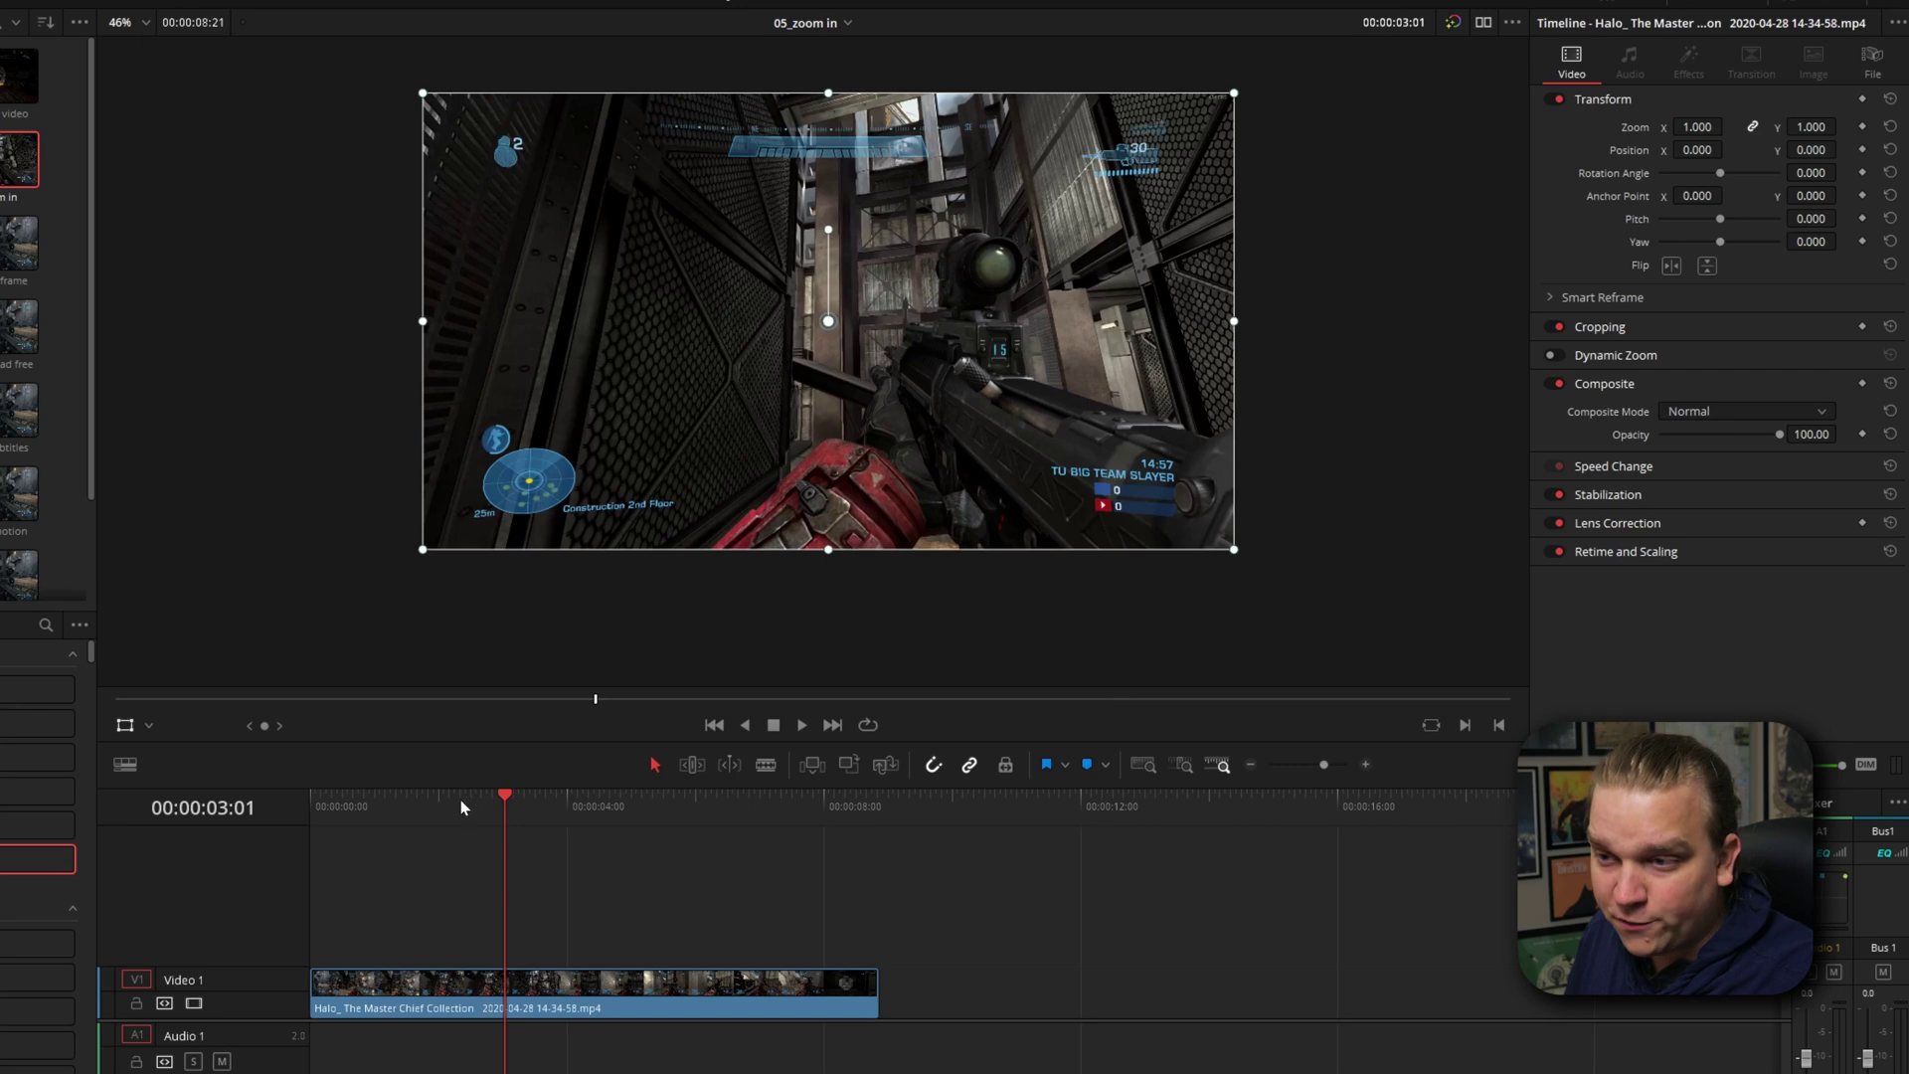
- Keyframe the zoom from 1.000 to 1.450 at 00:00:03:14 and preview the animation
{"action": "mouse_move", "coordinate": [461, 800]}
{"action": "left_mouse_down"}
{"action": "mouse_move", "coordinate": [404, 798]}
{"action": "mouse_move", "coordinate": [473, 810]}
{"action": "left_mouse_up"}
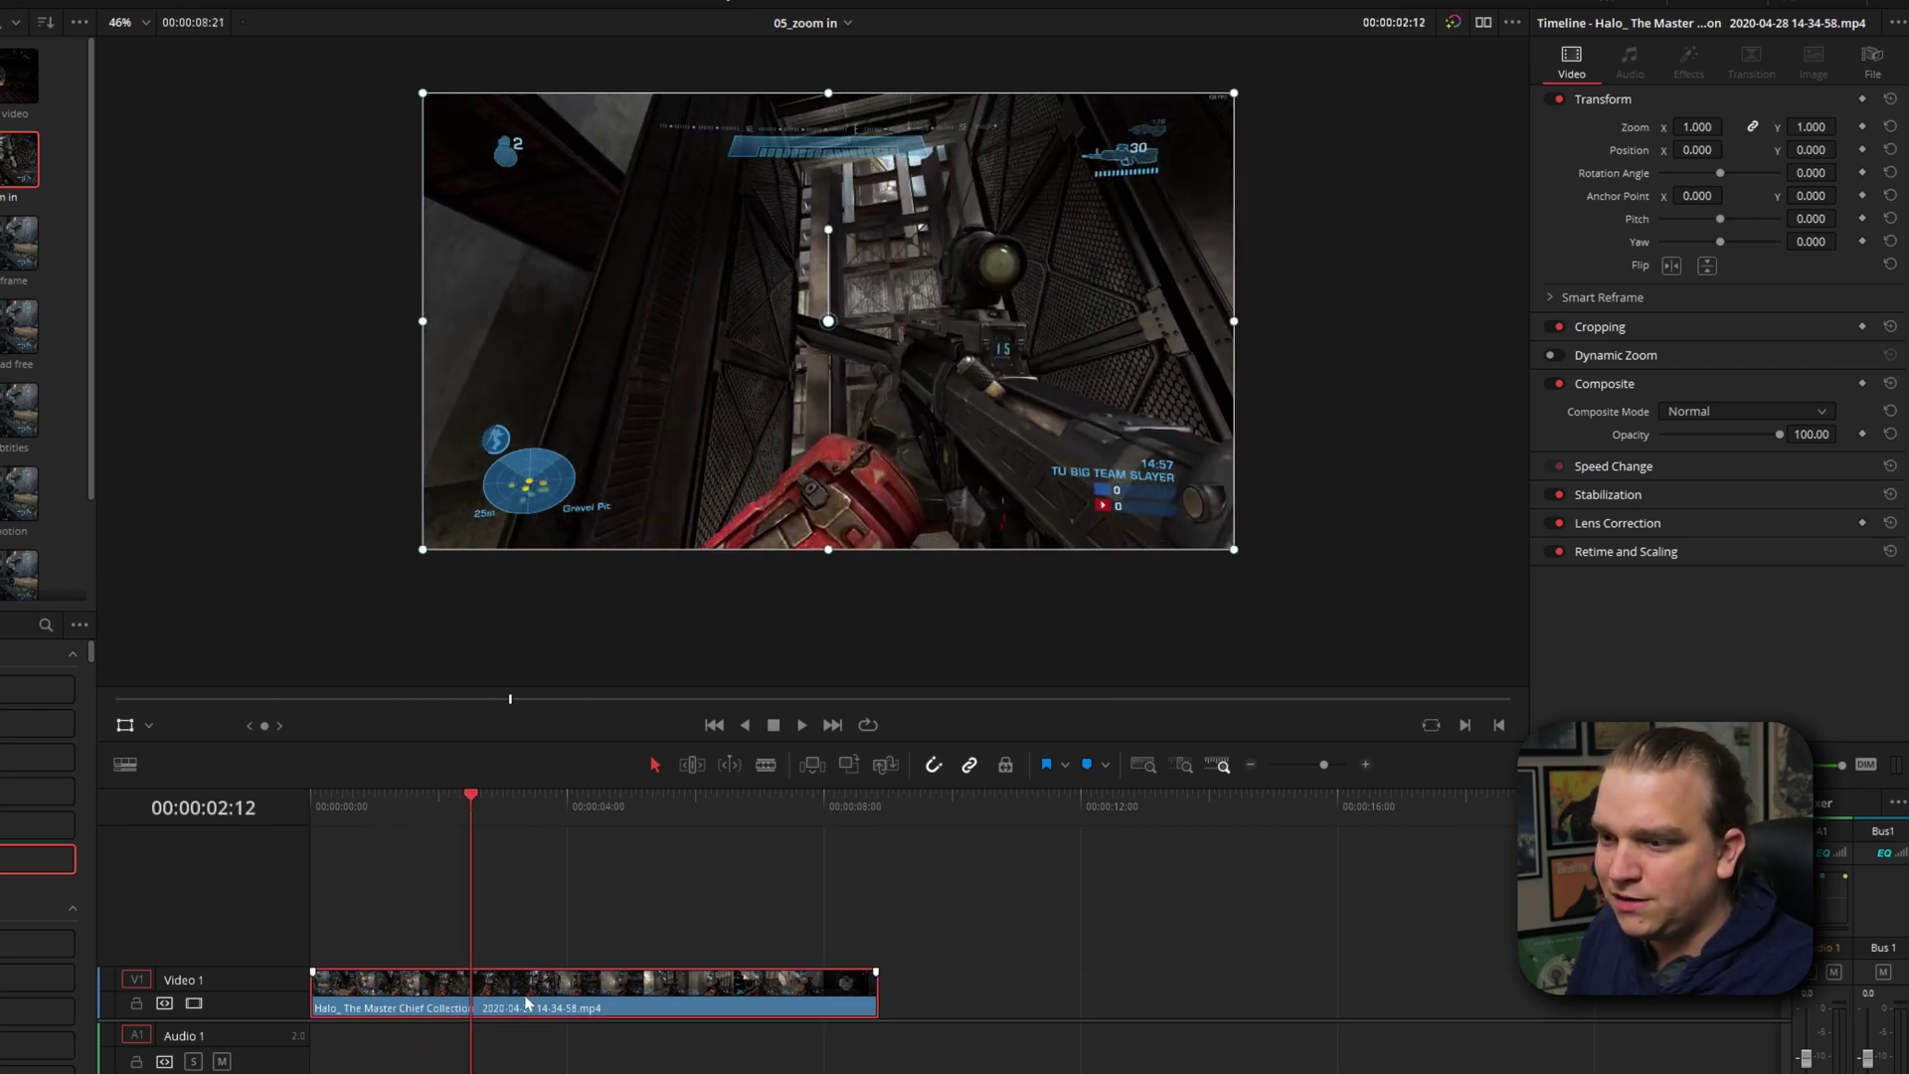
{"action": "left_click", "coordinate": [1863, 127]}
{"action": "left_click_drag", "start_coordinate": [503, 793], "coordinate": [539, 809]}
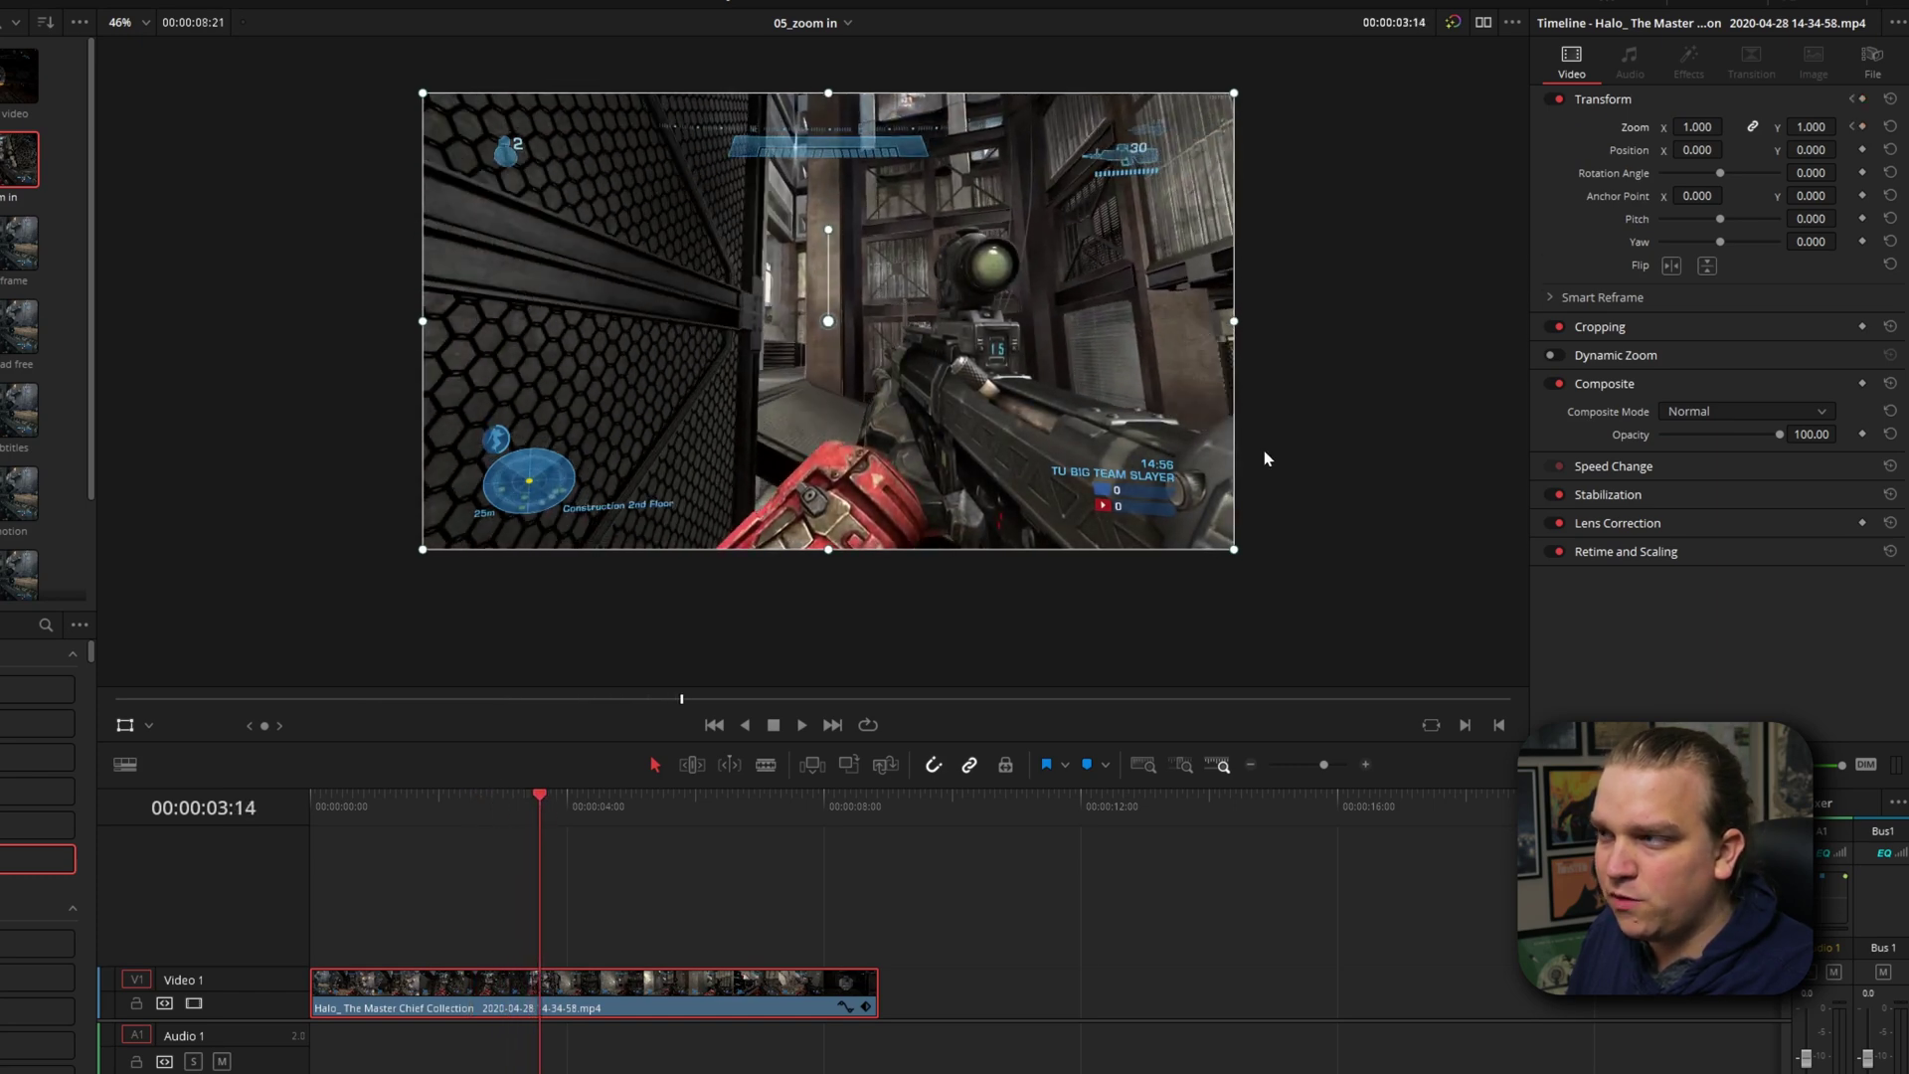
{"action": "left_click_drag", "start_coordinate": [1693, 133], "coordinate": [1738, 132]}
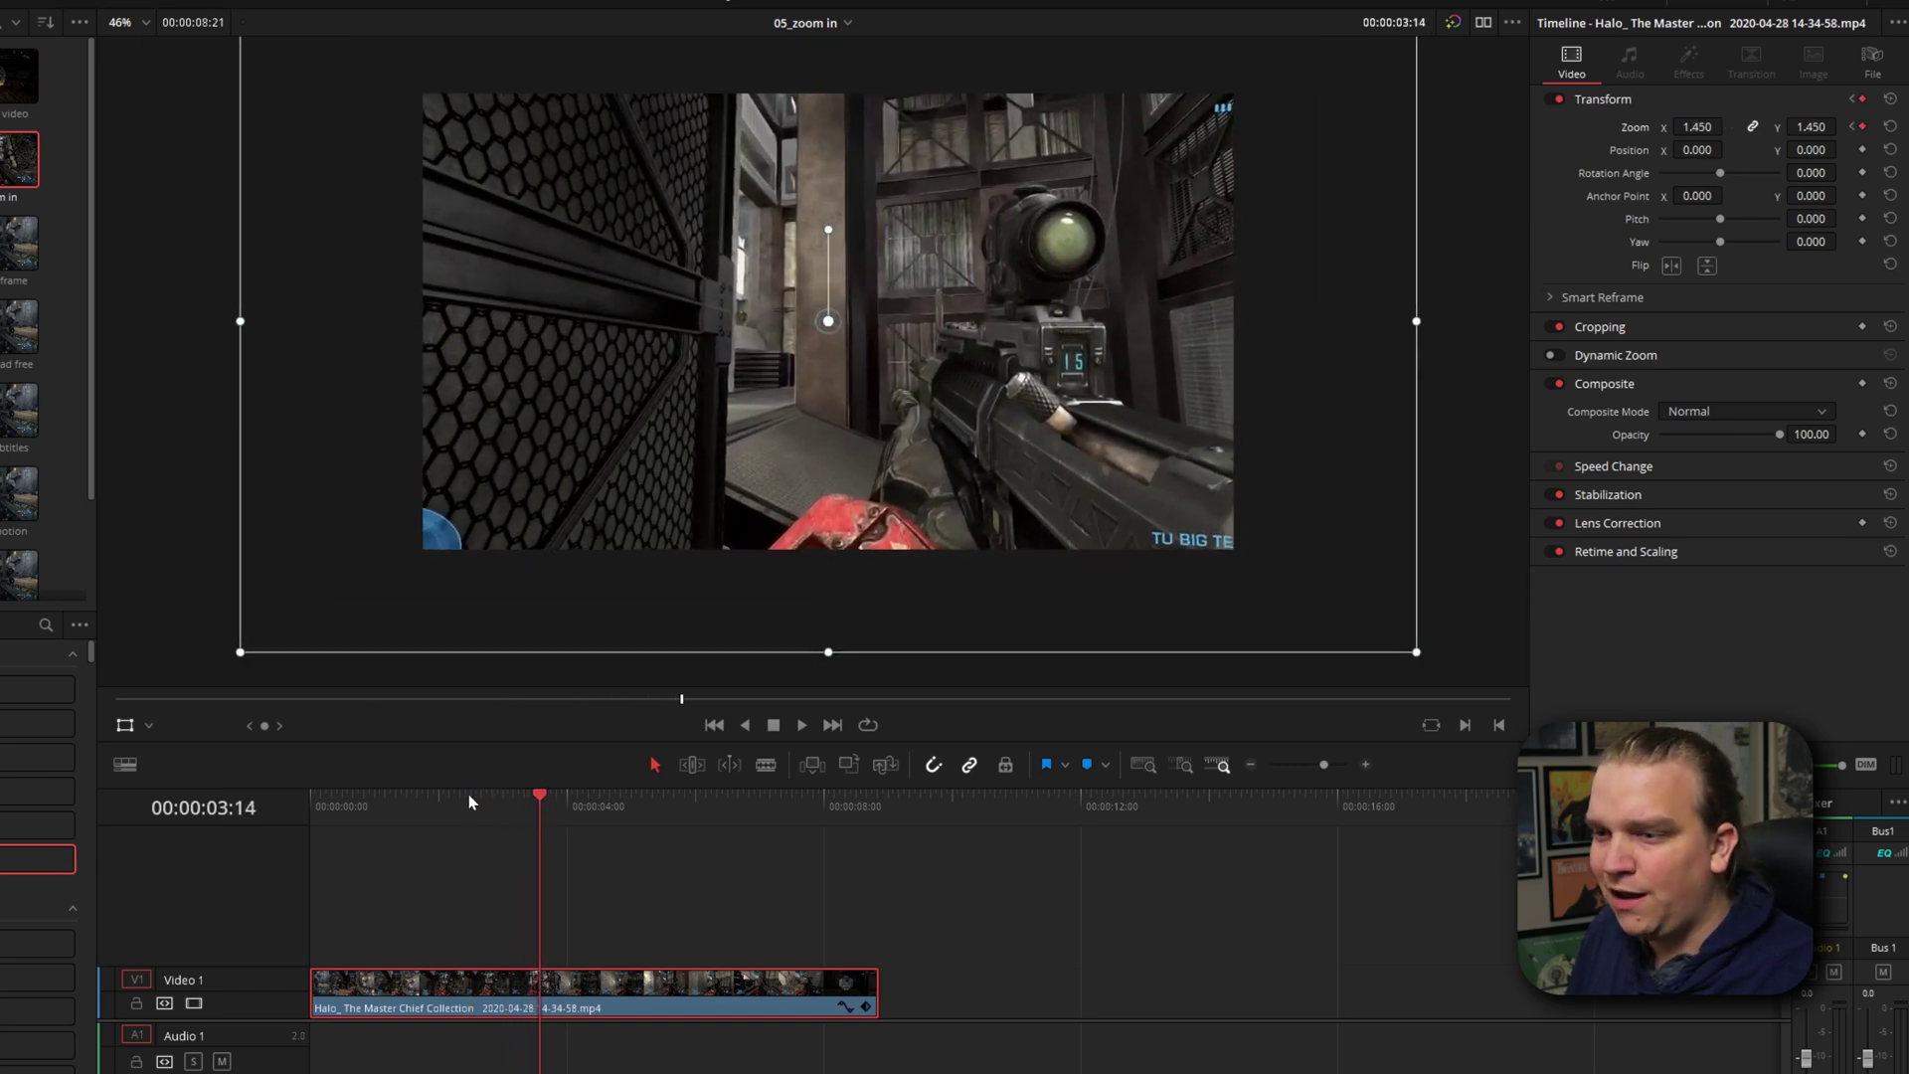
{"action": "left_click_drag", "start_coordinate": [470, 802], "coordinate": [652, 923]}
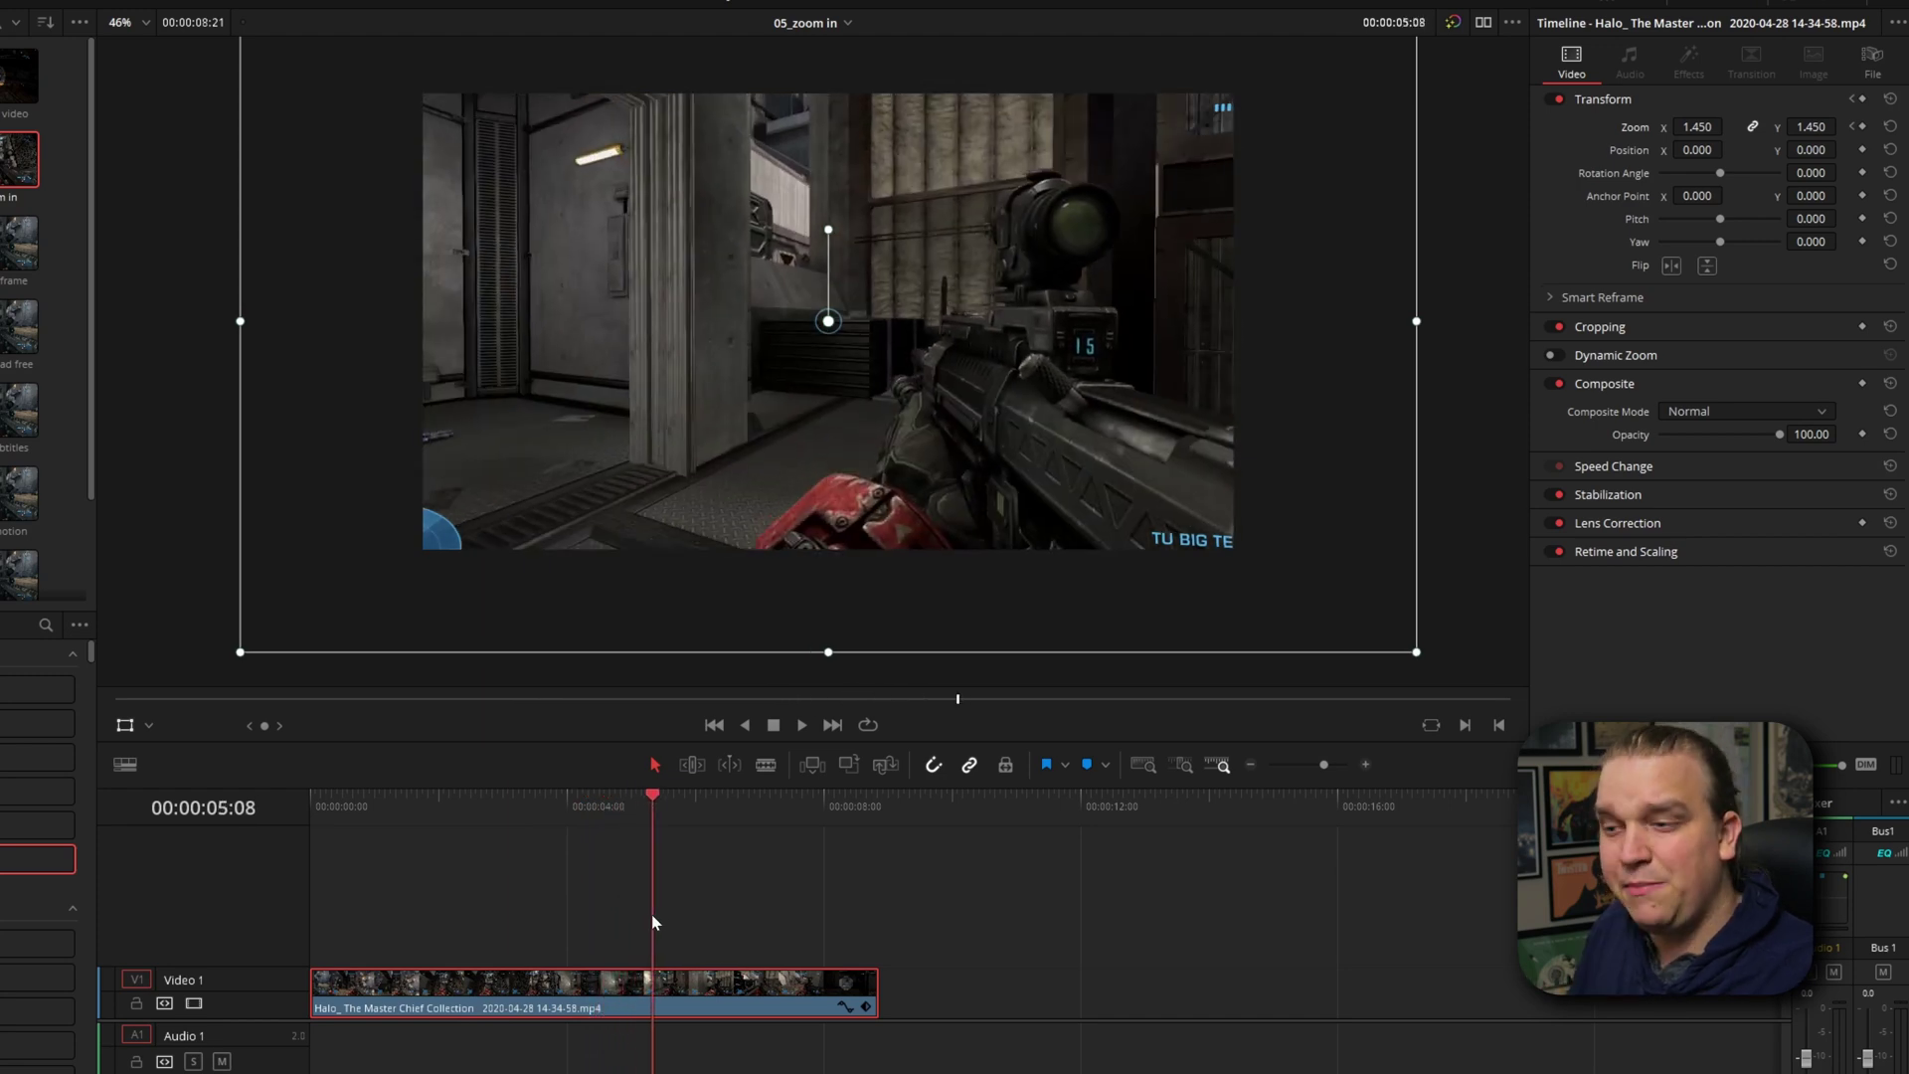
- Reset Transform, enable Linear Dynamic Zoom, swap its start and end, and preview it
{"action": "left_click", "coordinate": [1892, 100]}
{"action": "left_click", "coordinate": [1641, 357]}
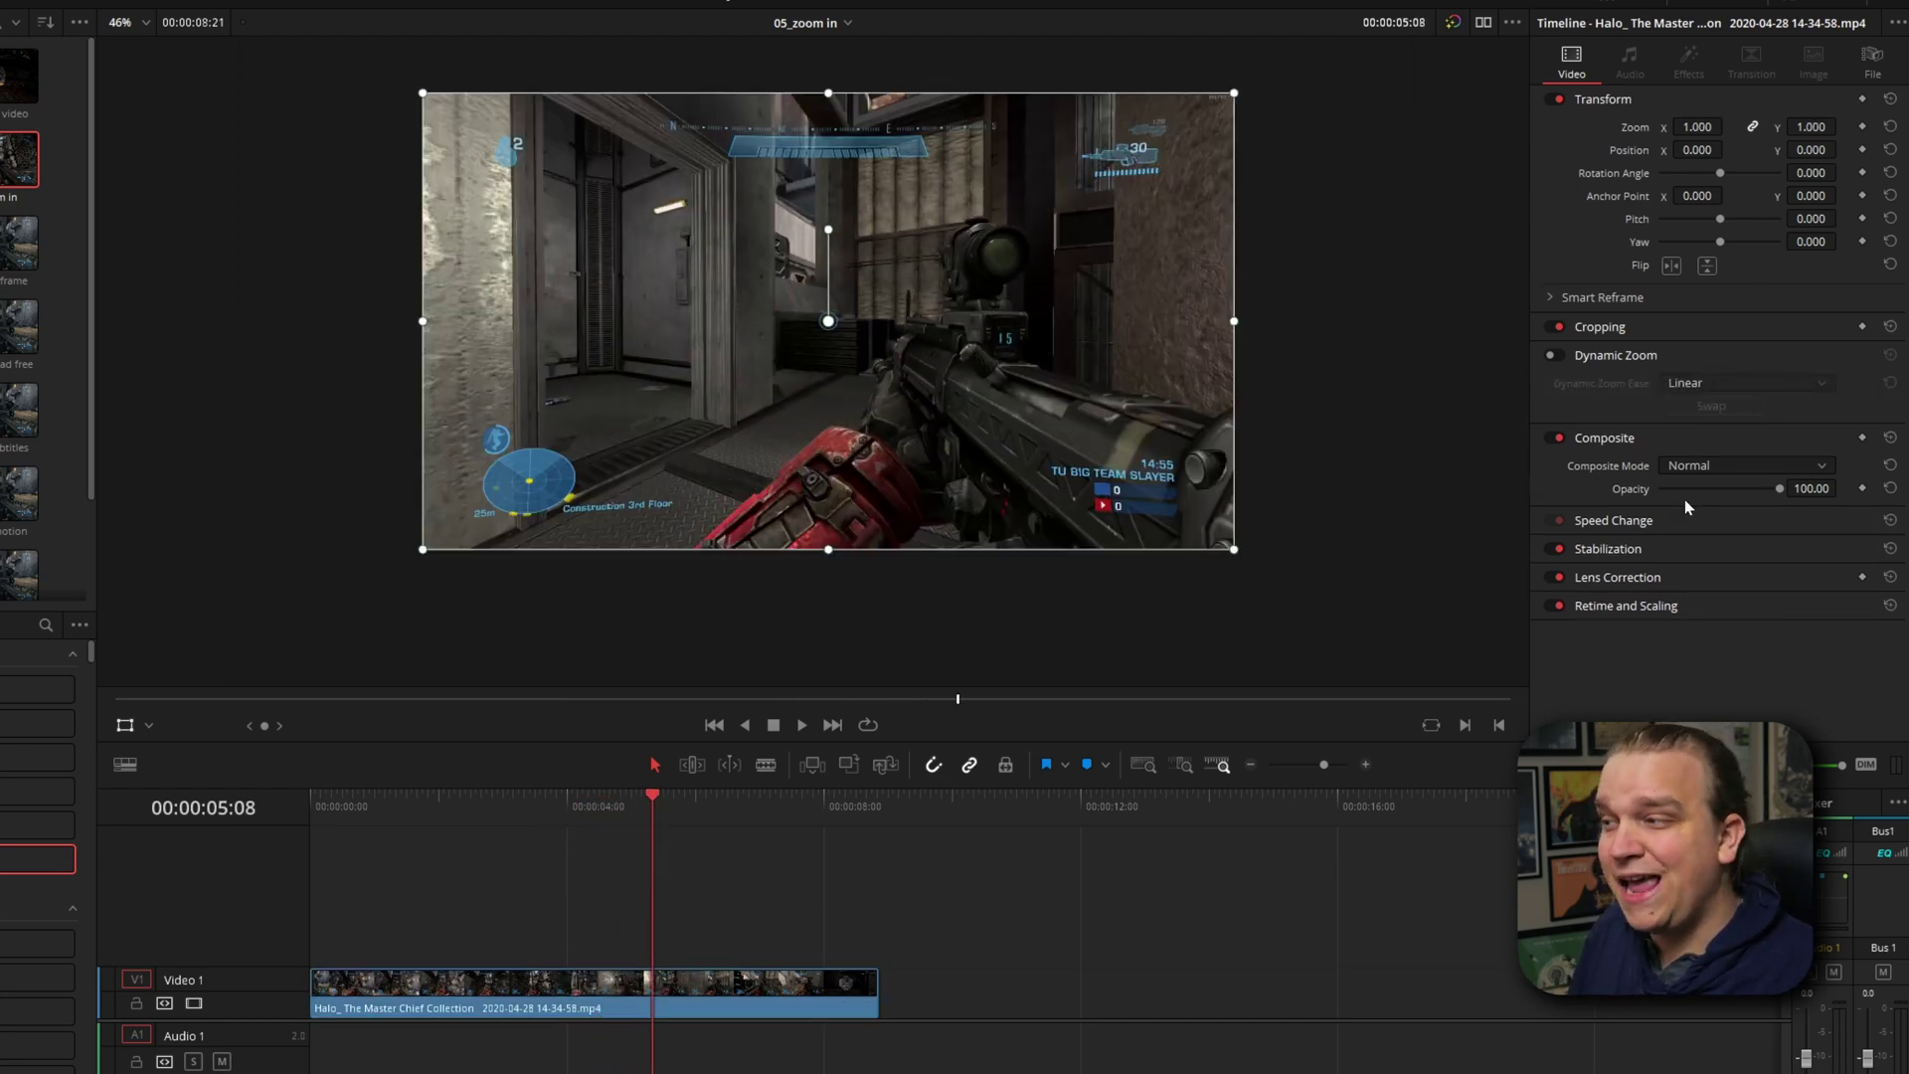
{"action": "left_click", "coordinate": [1552, 355]}
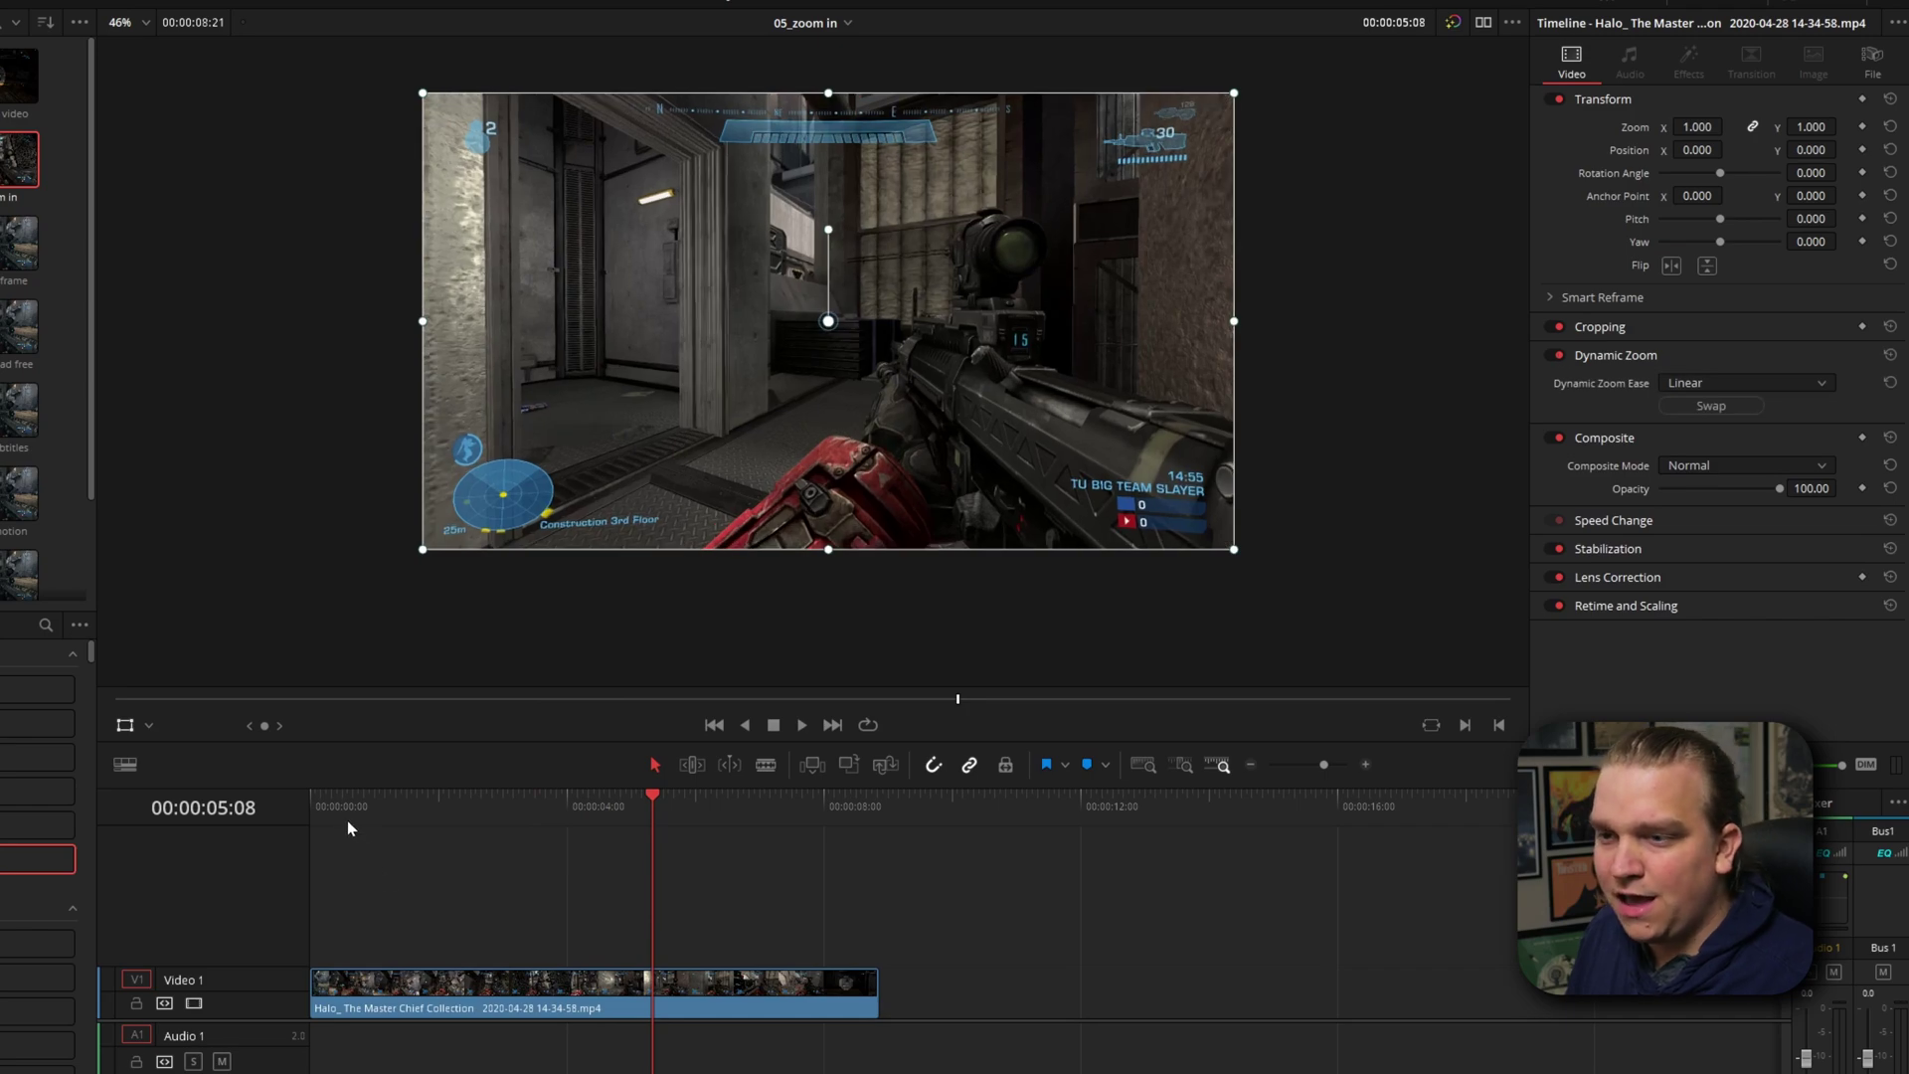
{"action": "left_click_drag", "start_coordinate": [348, 821], "coordinate": [784, 925]}
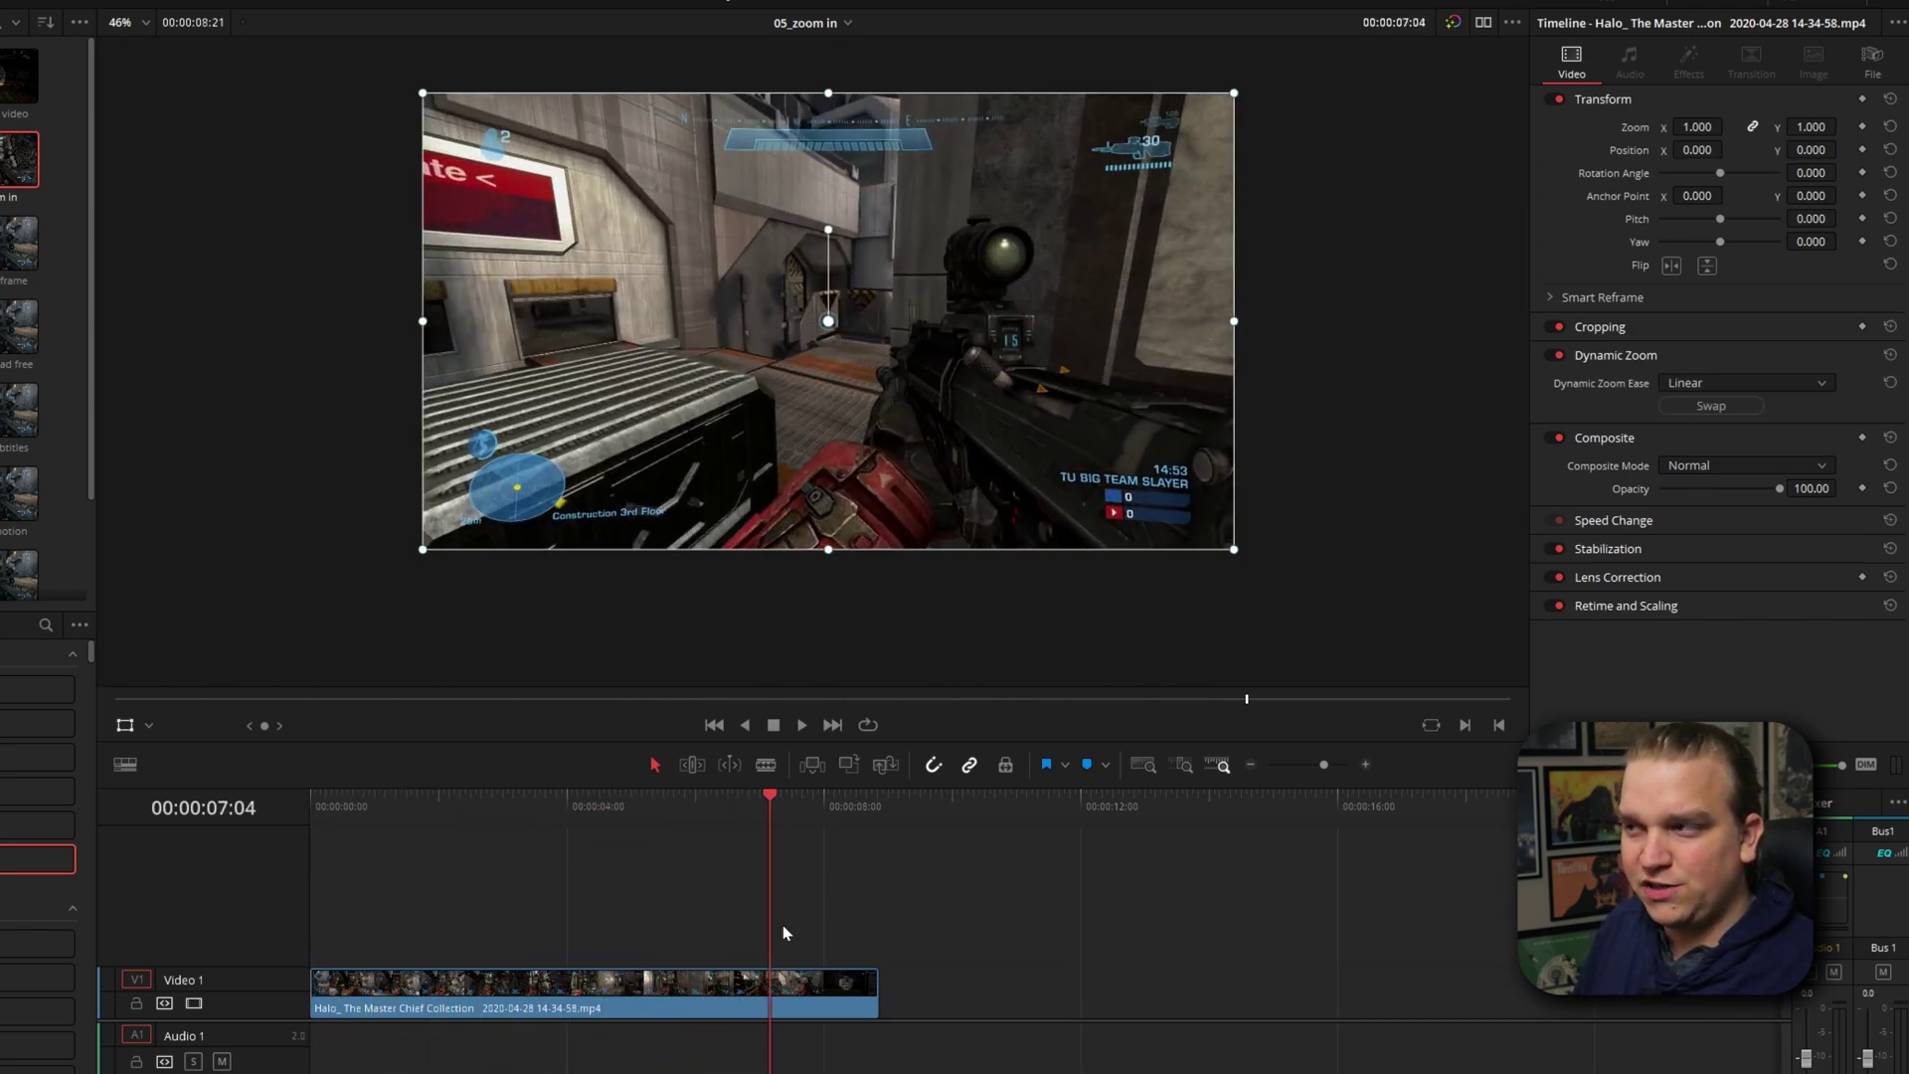
{"action": "left_click", "coordinate": [1709, 406]}
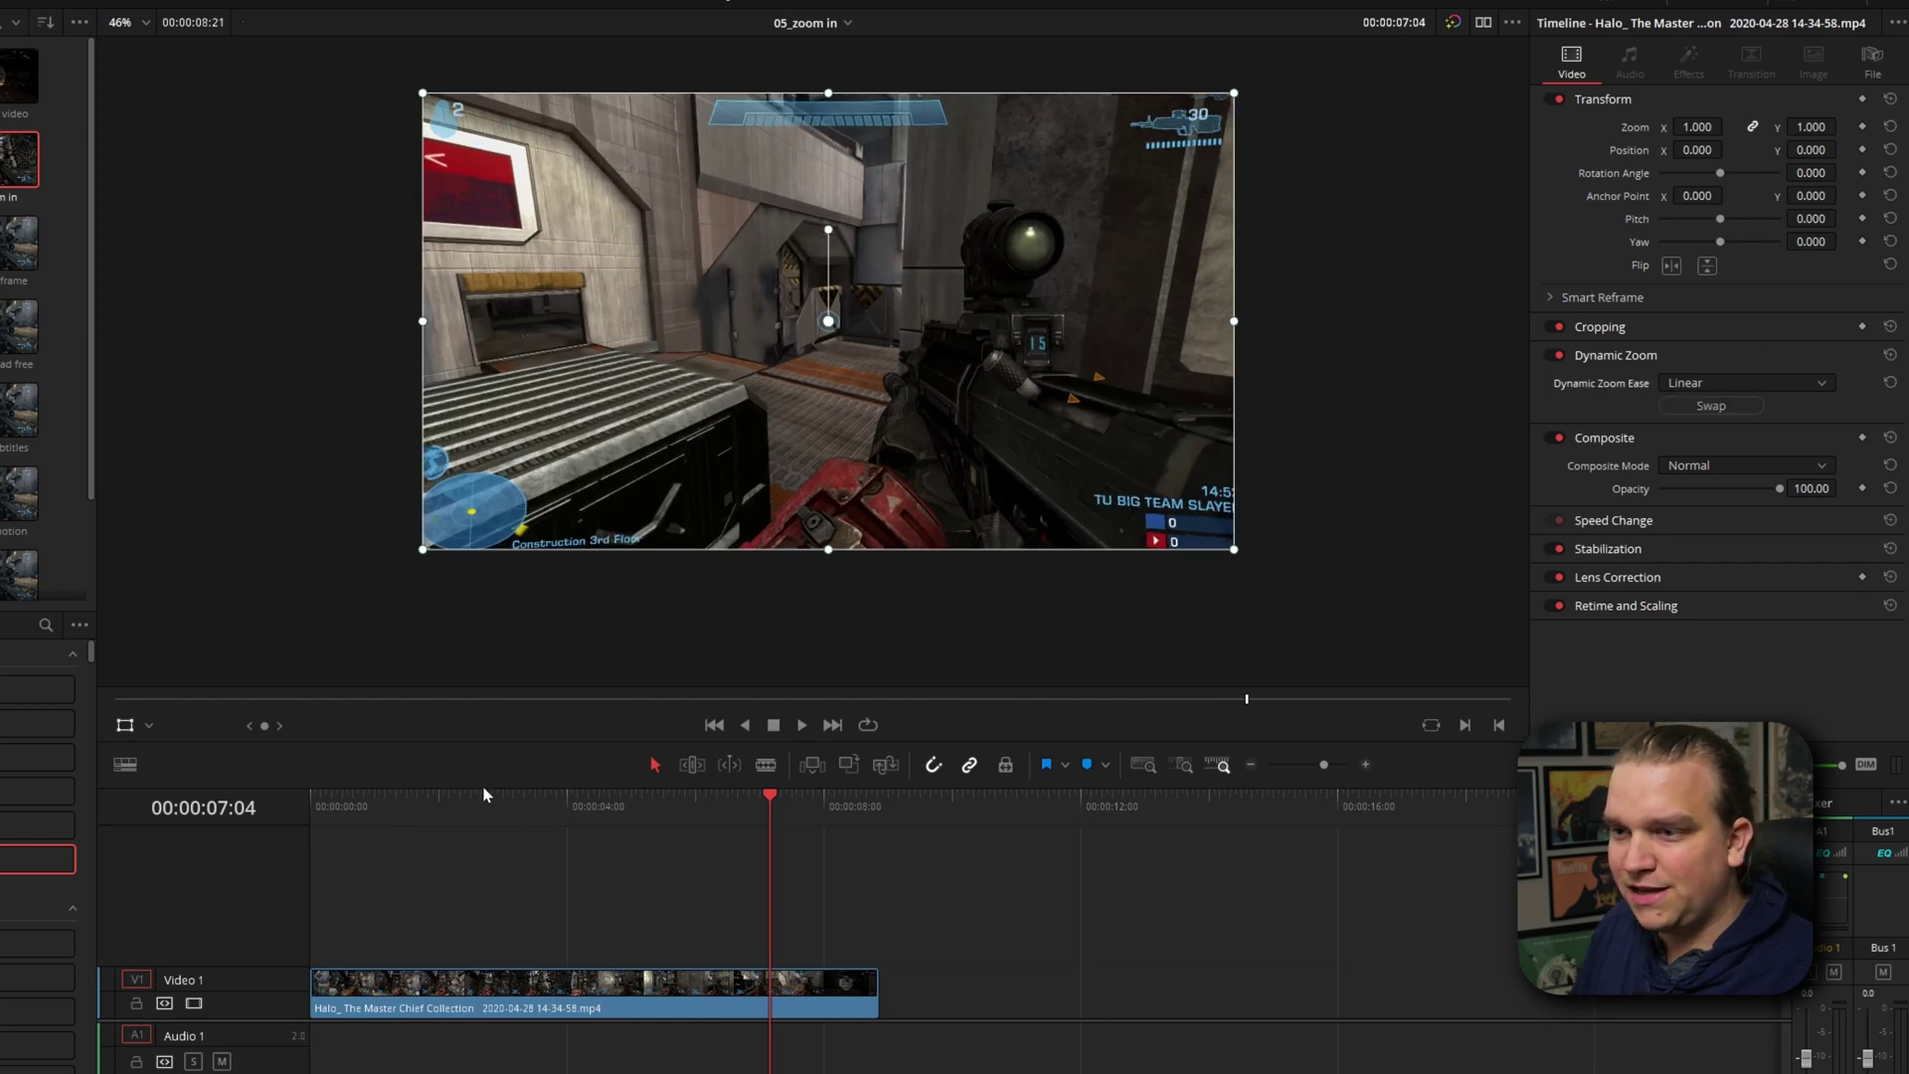
{"action": "left_click_drag", "start_coordinate": [484, 796], "coordinate": [513, 845]}
- Show the Dynamic Zoom overlay in the viewer and adjust the end-framing box
{"action": "left_click", "coordinate": [149, 726]}
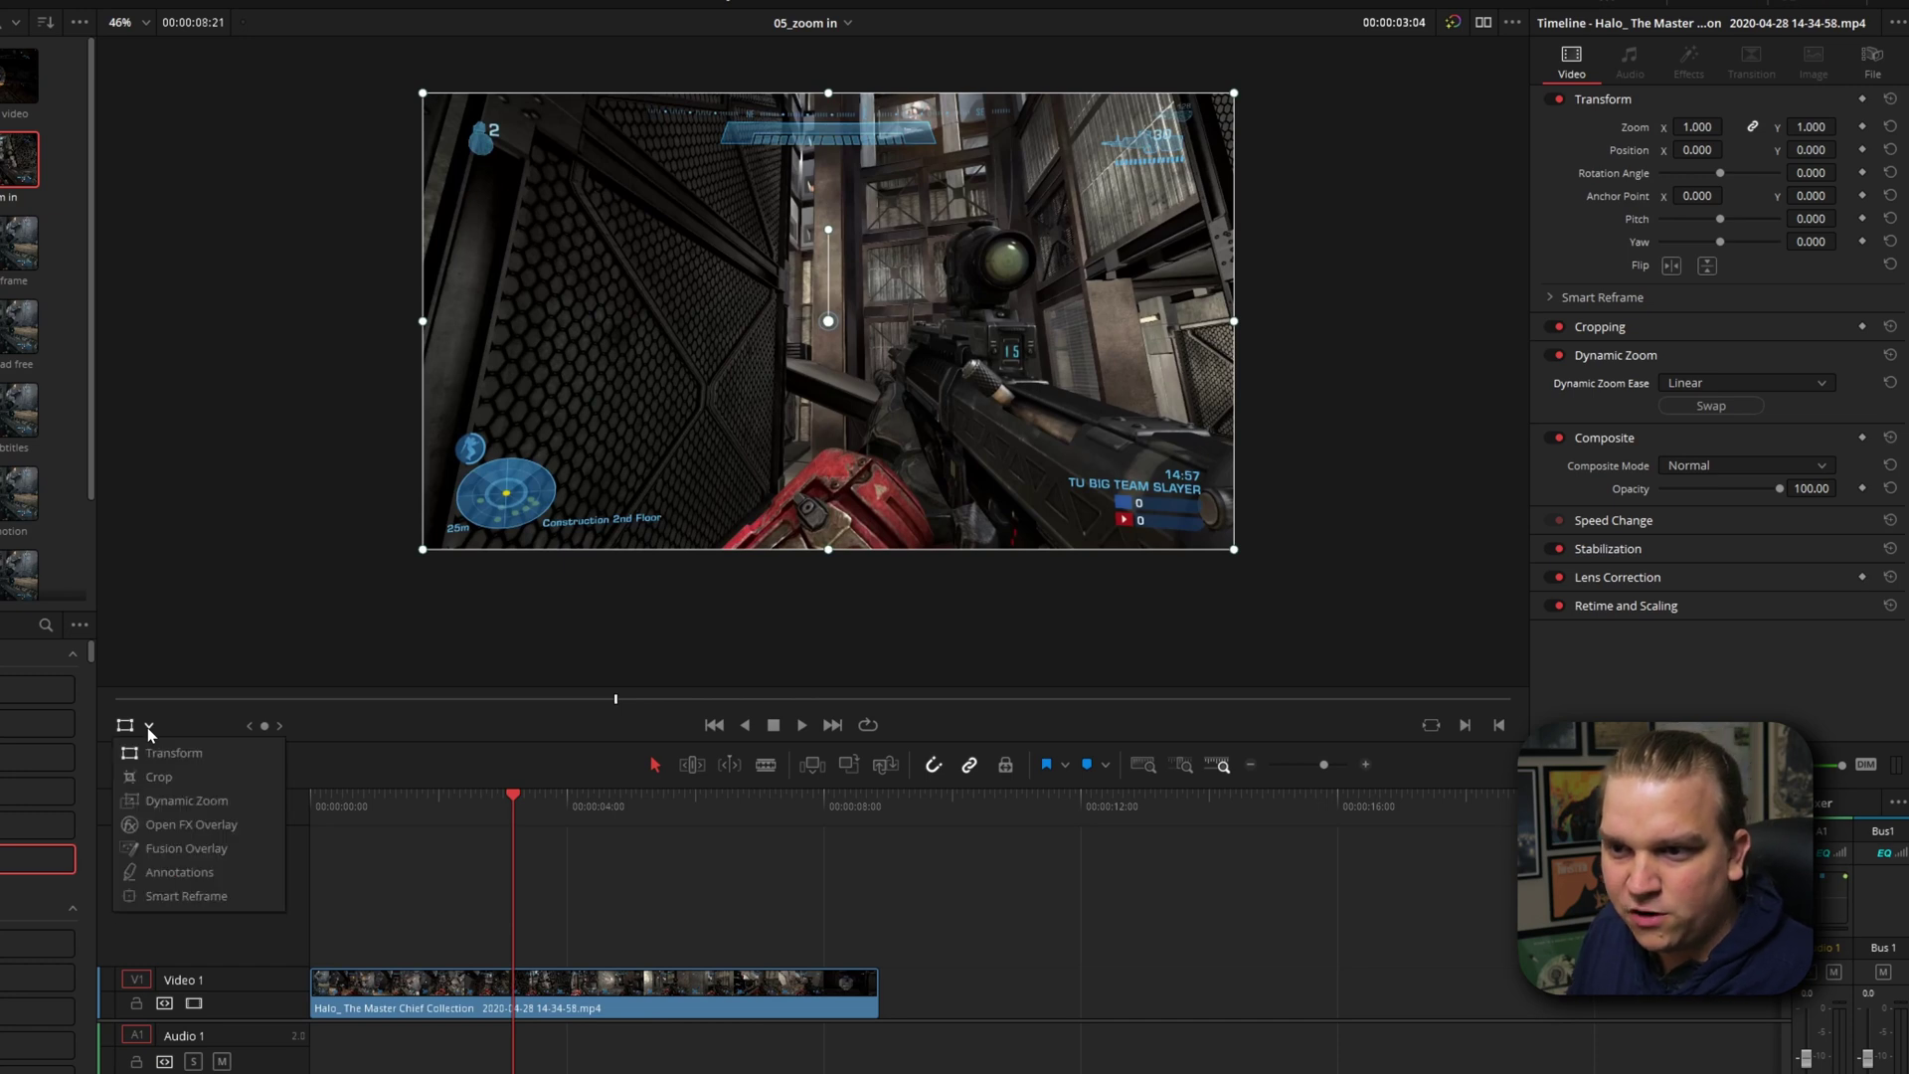
{"action": "left_click", "coordinate": [164, 802]}
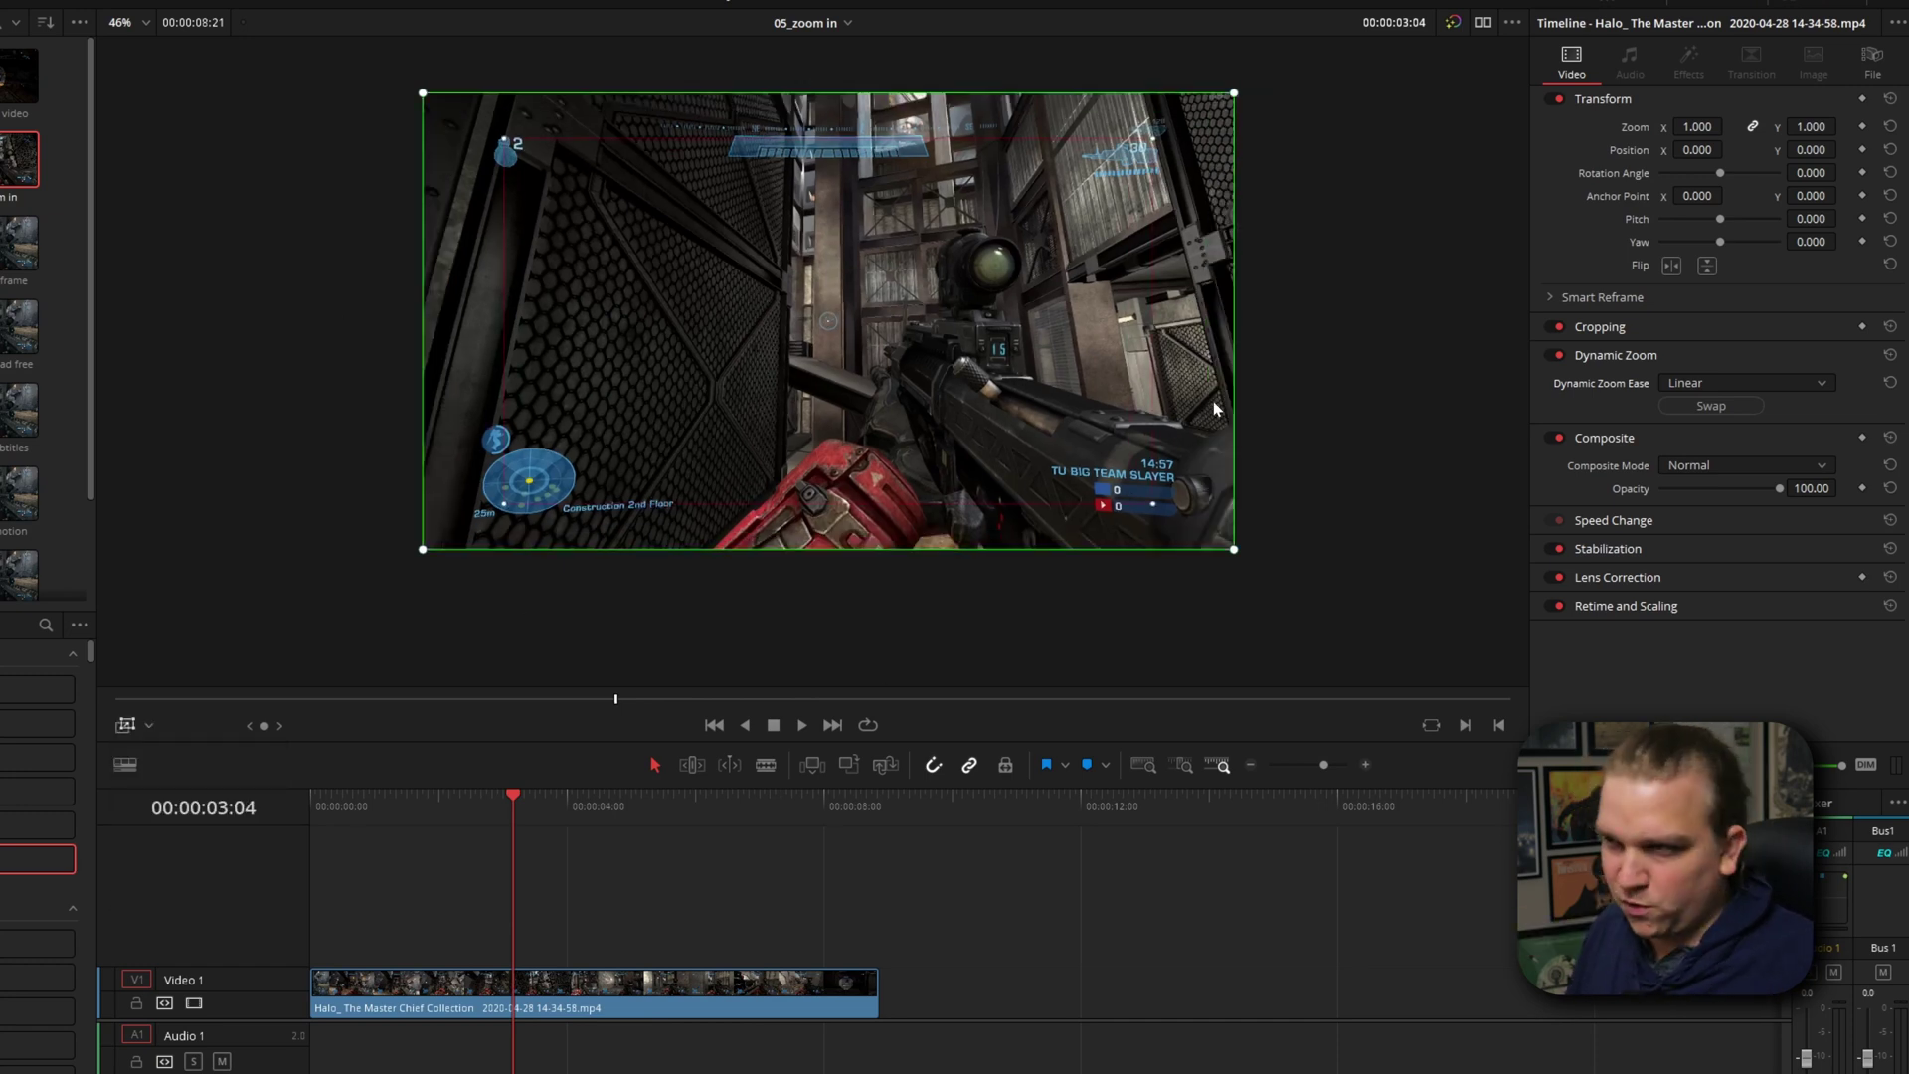
{"action": "left_click", "coordinate": [1155, 506]}
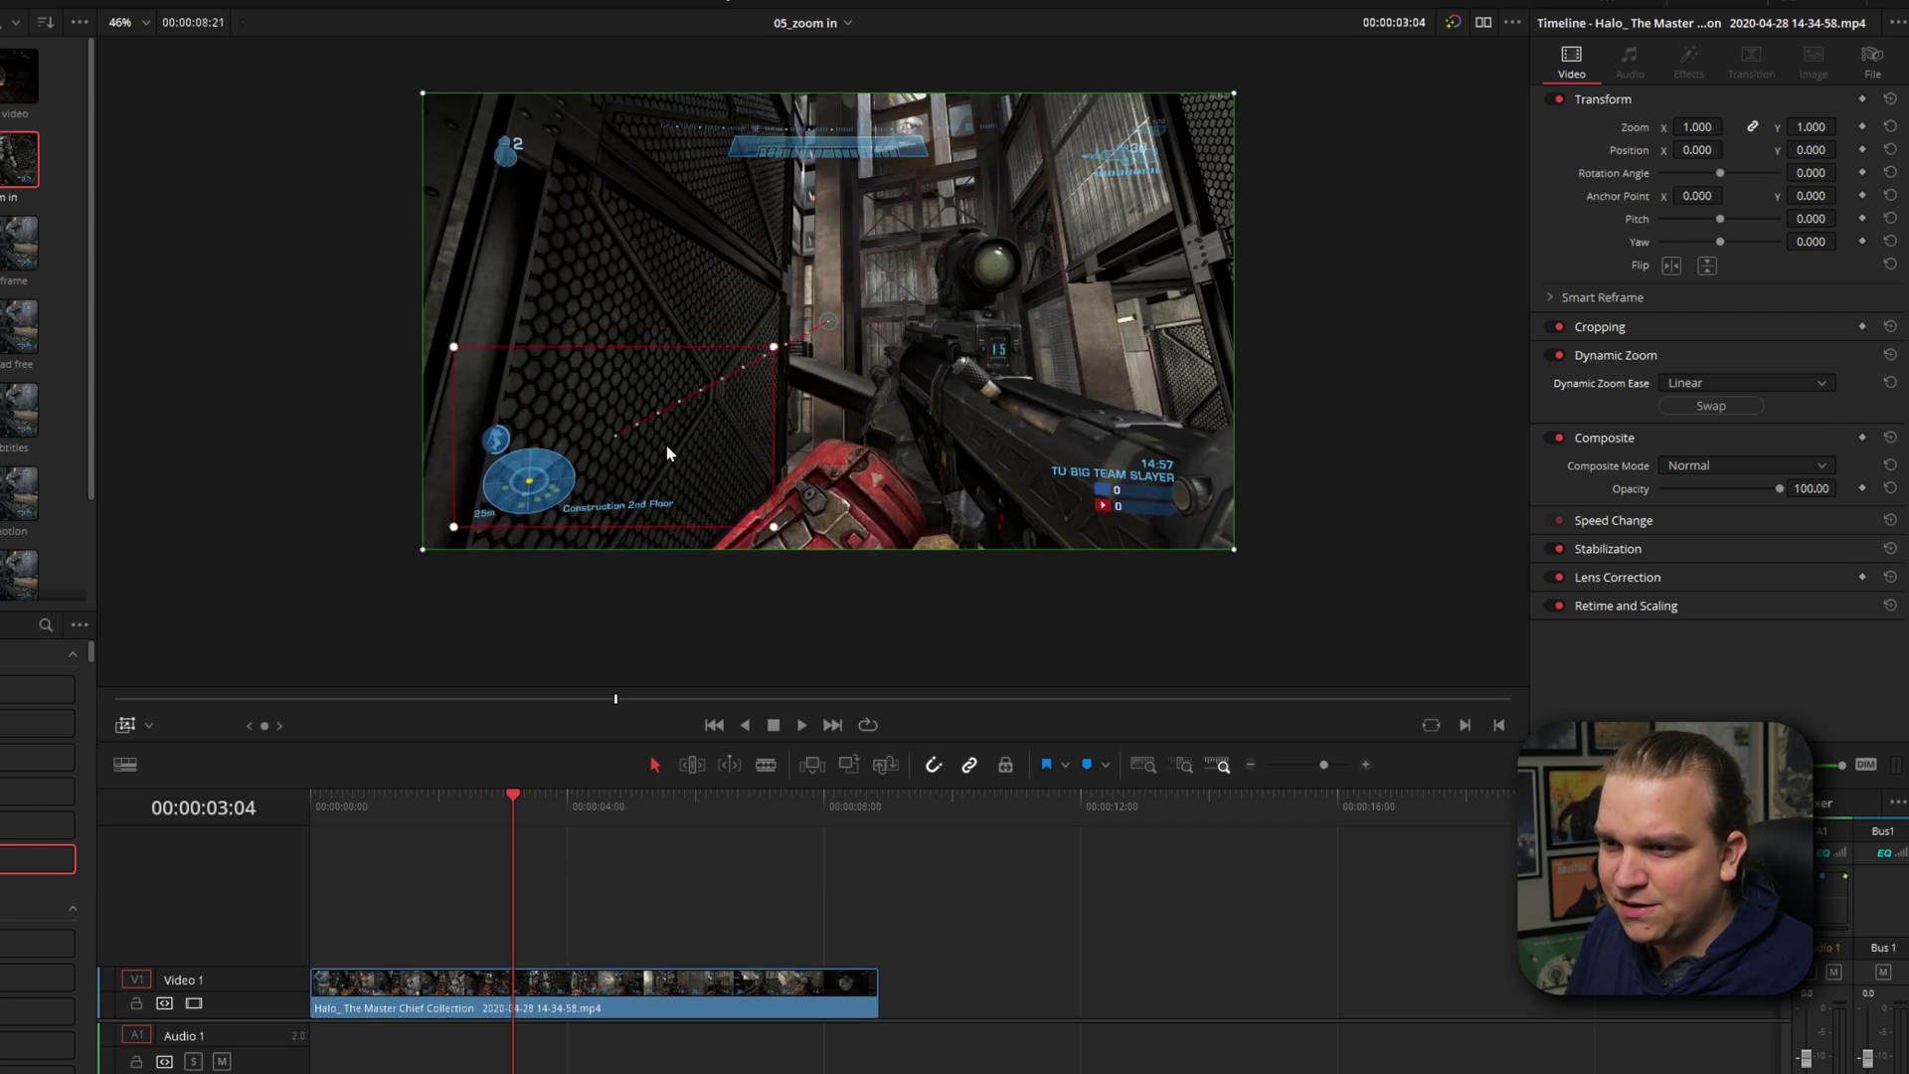
{"action": "left_click", "coordinate": [123, 726]}
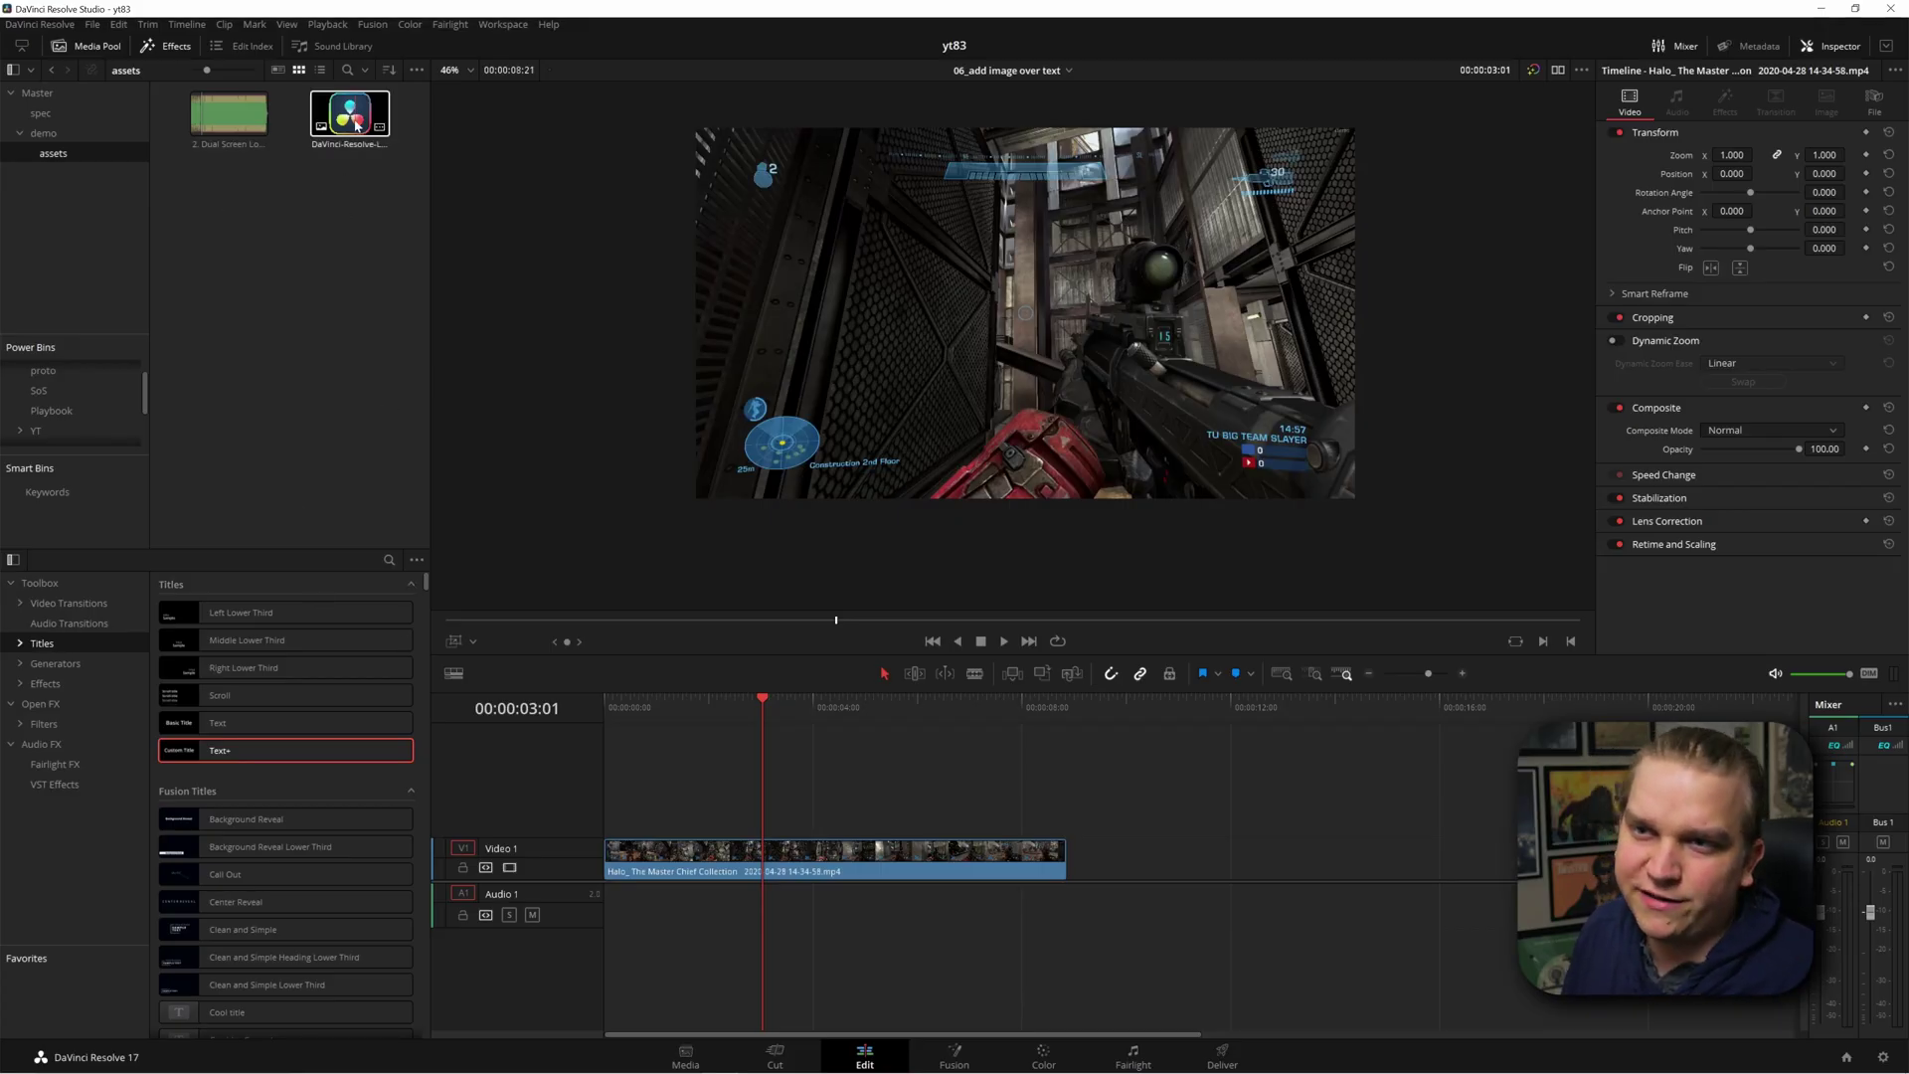
- Put the DaVinci logo on V2, shrink it, tilt it about 18.5°, and move it upper-left
{"action": "left_click_drag", "start_coordinate": [672, 723], "coordinate": [685, 827]}
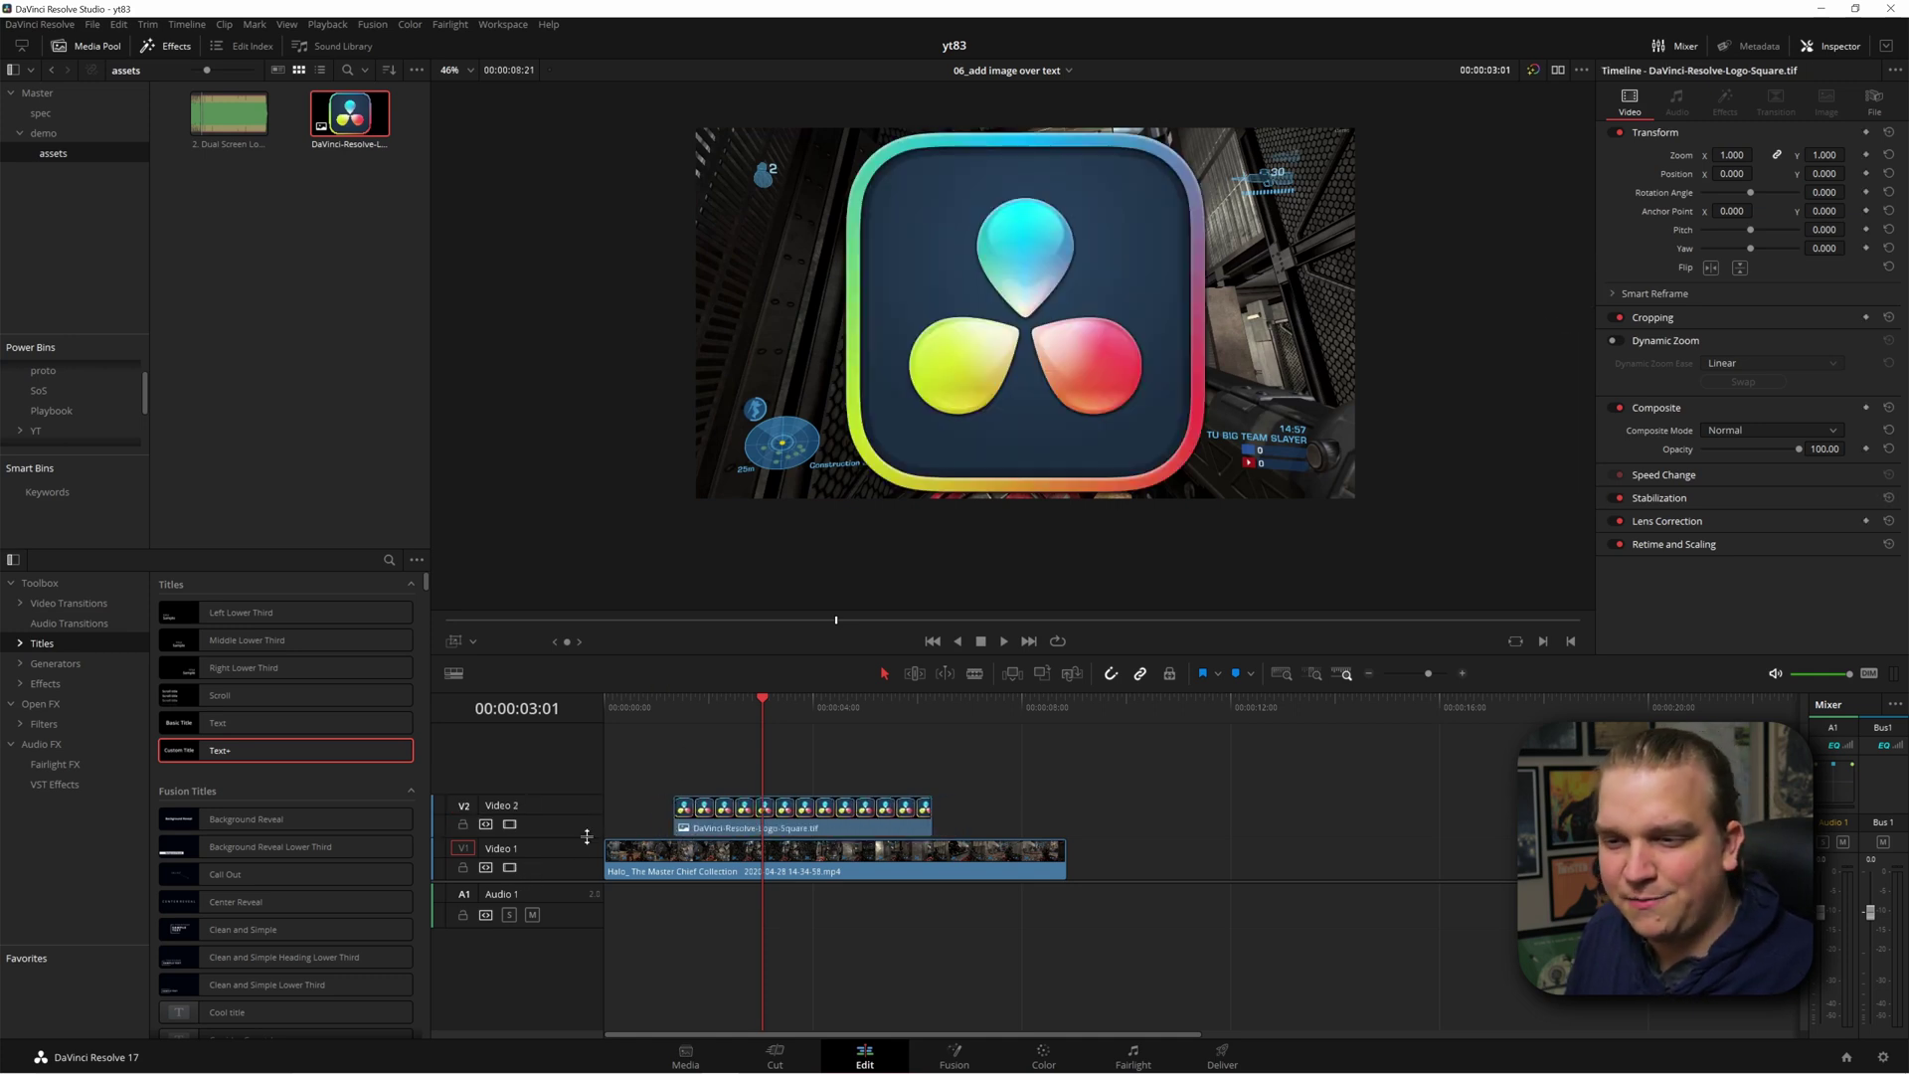
{"action": "left_click", "coordinate": [472, 640]}
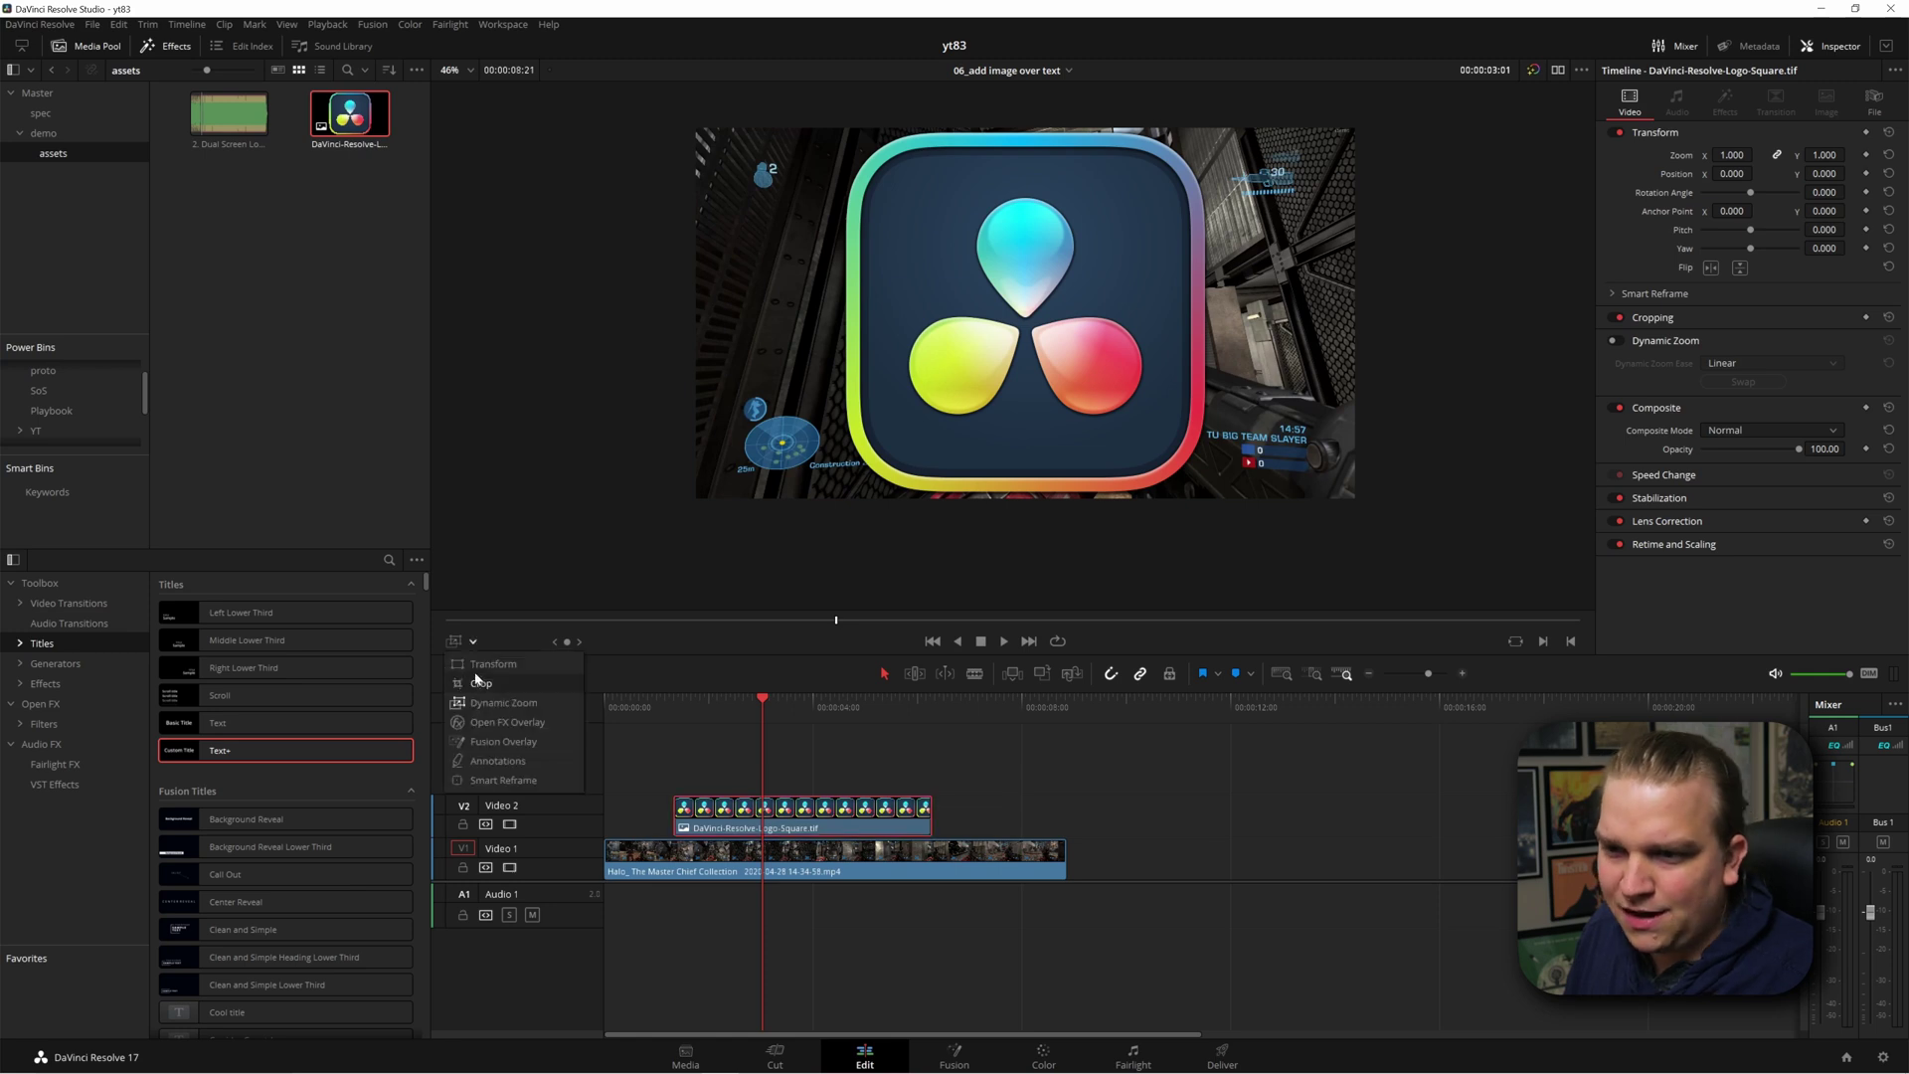
{"action": "left_click", "coordinate": [493, 664]}
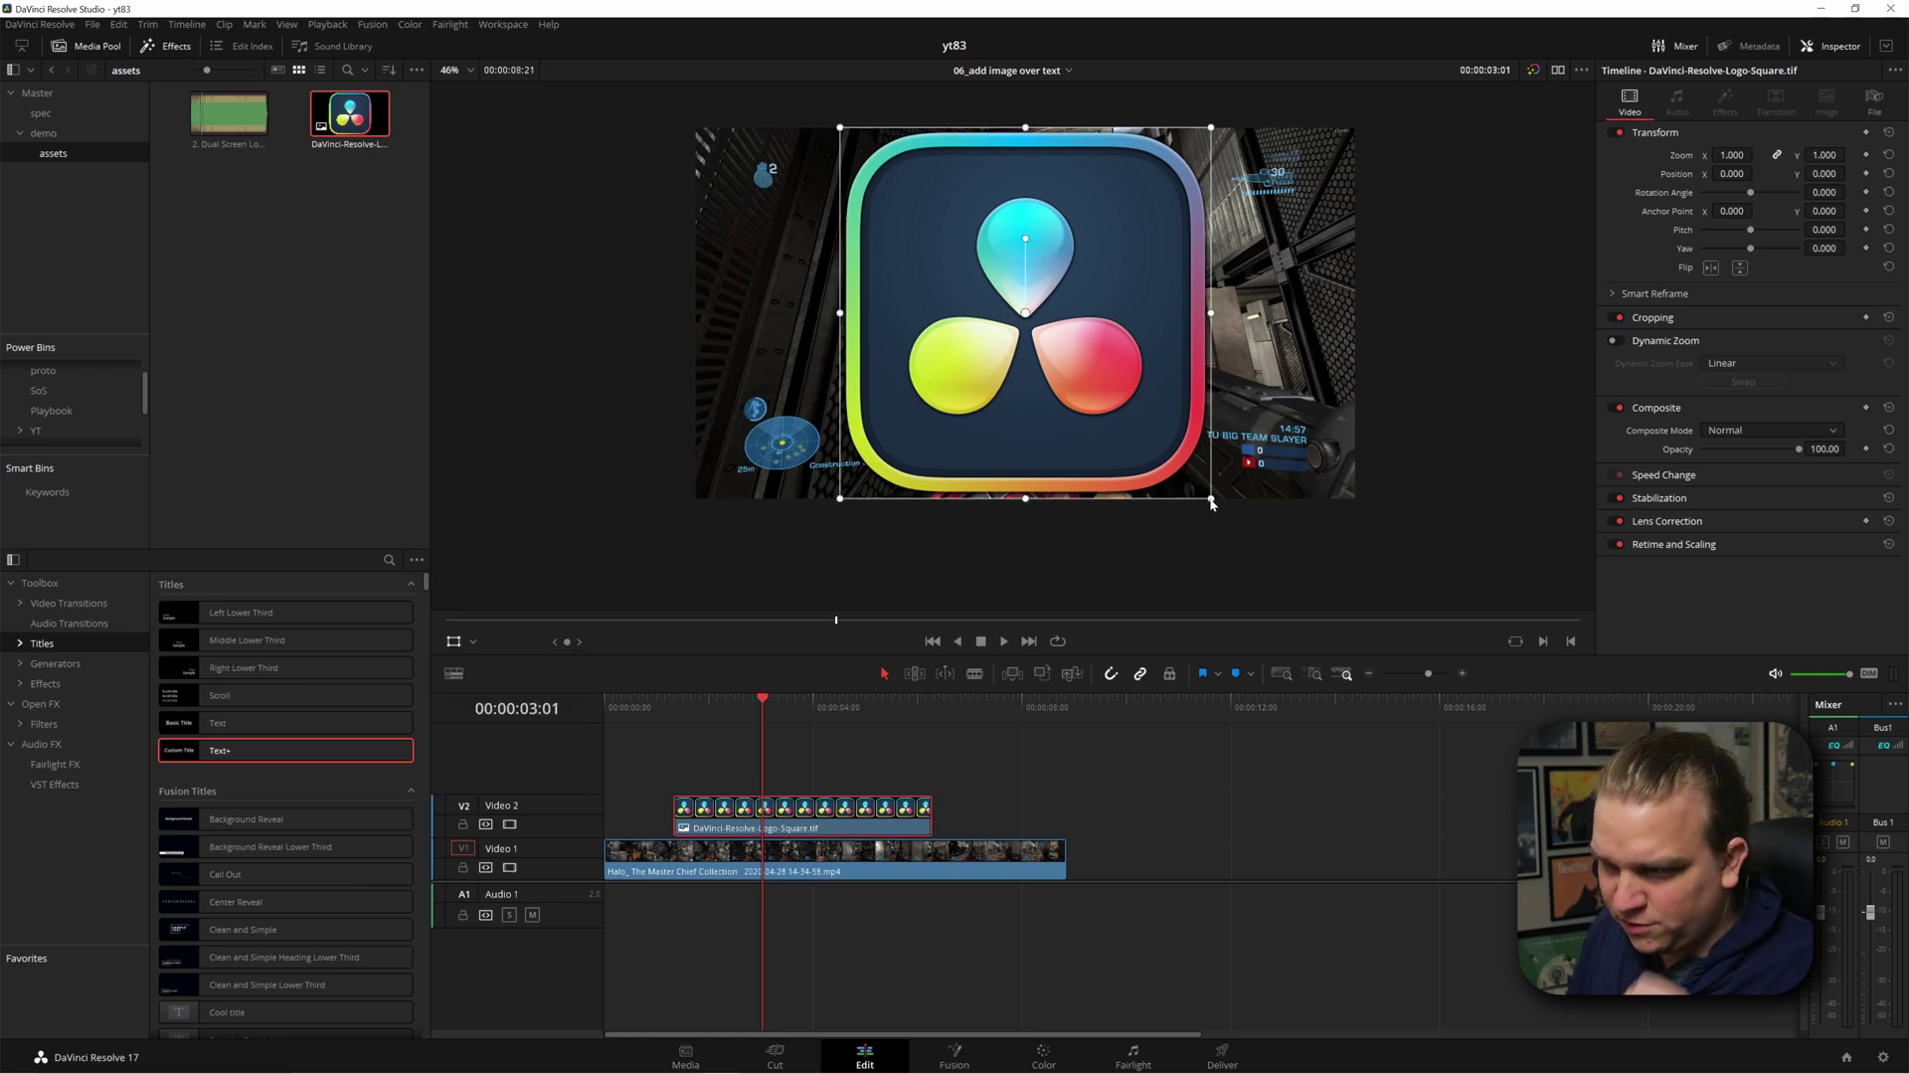
{"action": "left_click_drag", "start_coordinate": [1212, 500], "coordinate": [1118, 413]}
{"action": "left_click_drag", "start_coordinate": [1025, 239], "coordinate": [1003, 244]}
{"action": "left_click_drag", "start_coordinate": [1046, 350], "coordinate": [840, 263]}
{"action": "left_click", "coordinate": [1120, 708]}
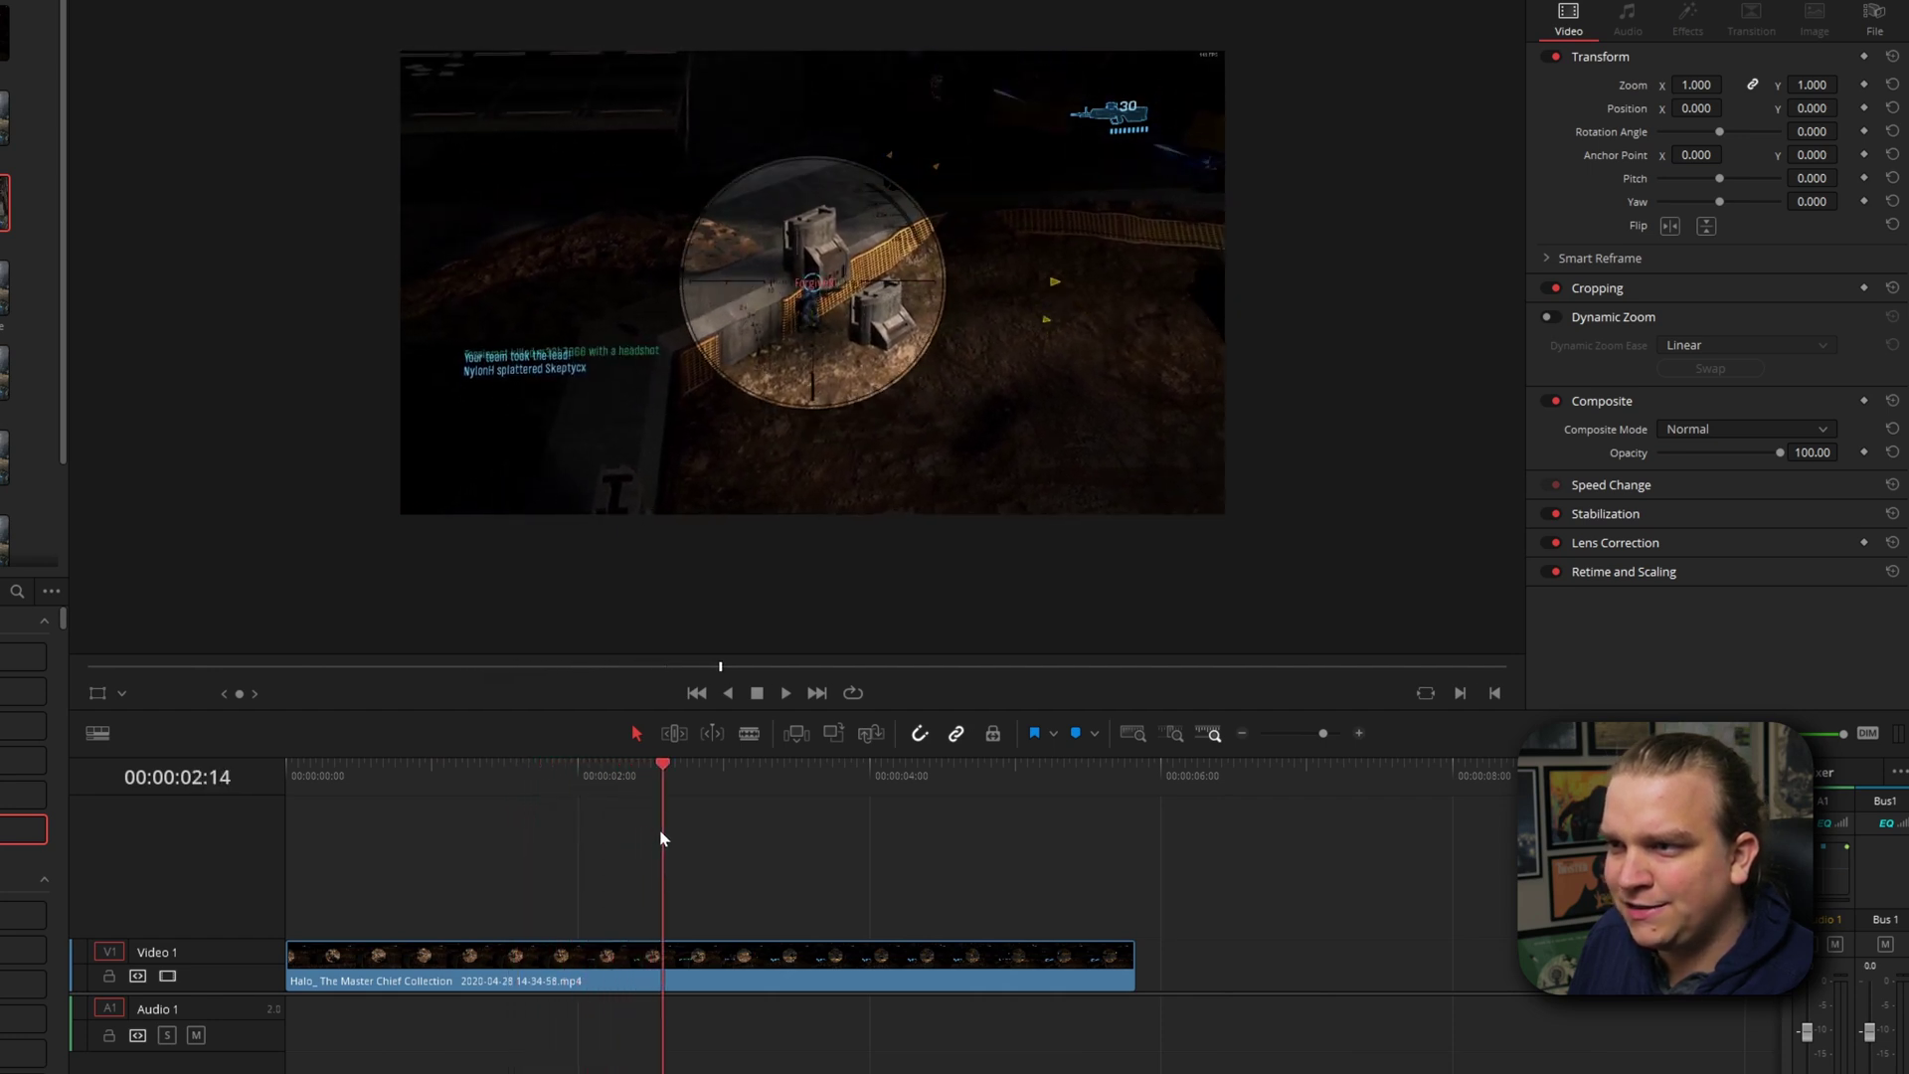
- Zoom the timeline in and freeze the Halo clip from one frame later onward
{"action": "key", "text": "ctrl+equal"}
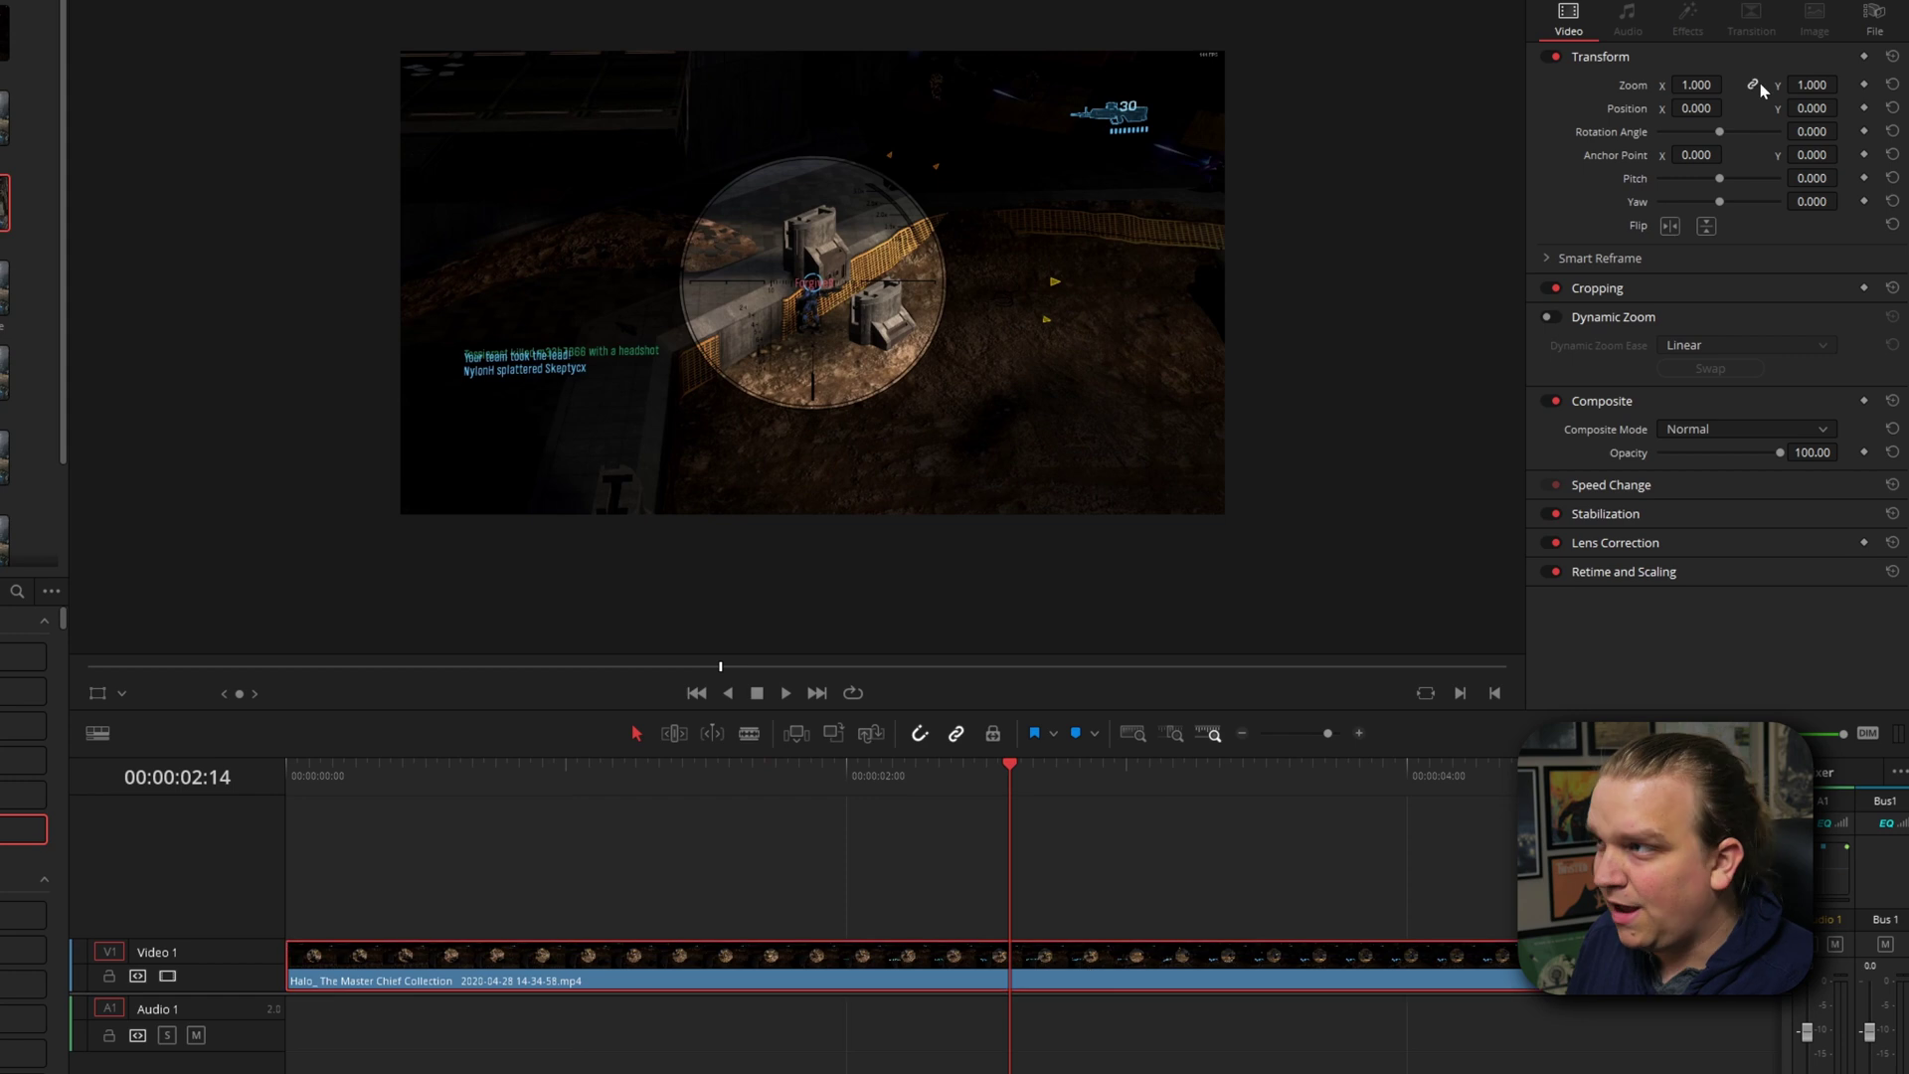
{"action": "left_click", "coordinate": [1619, 489]}
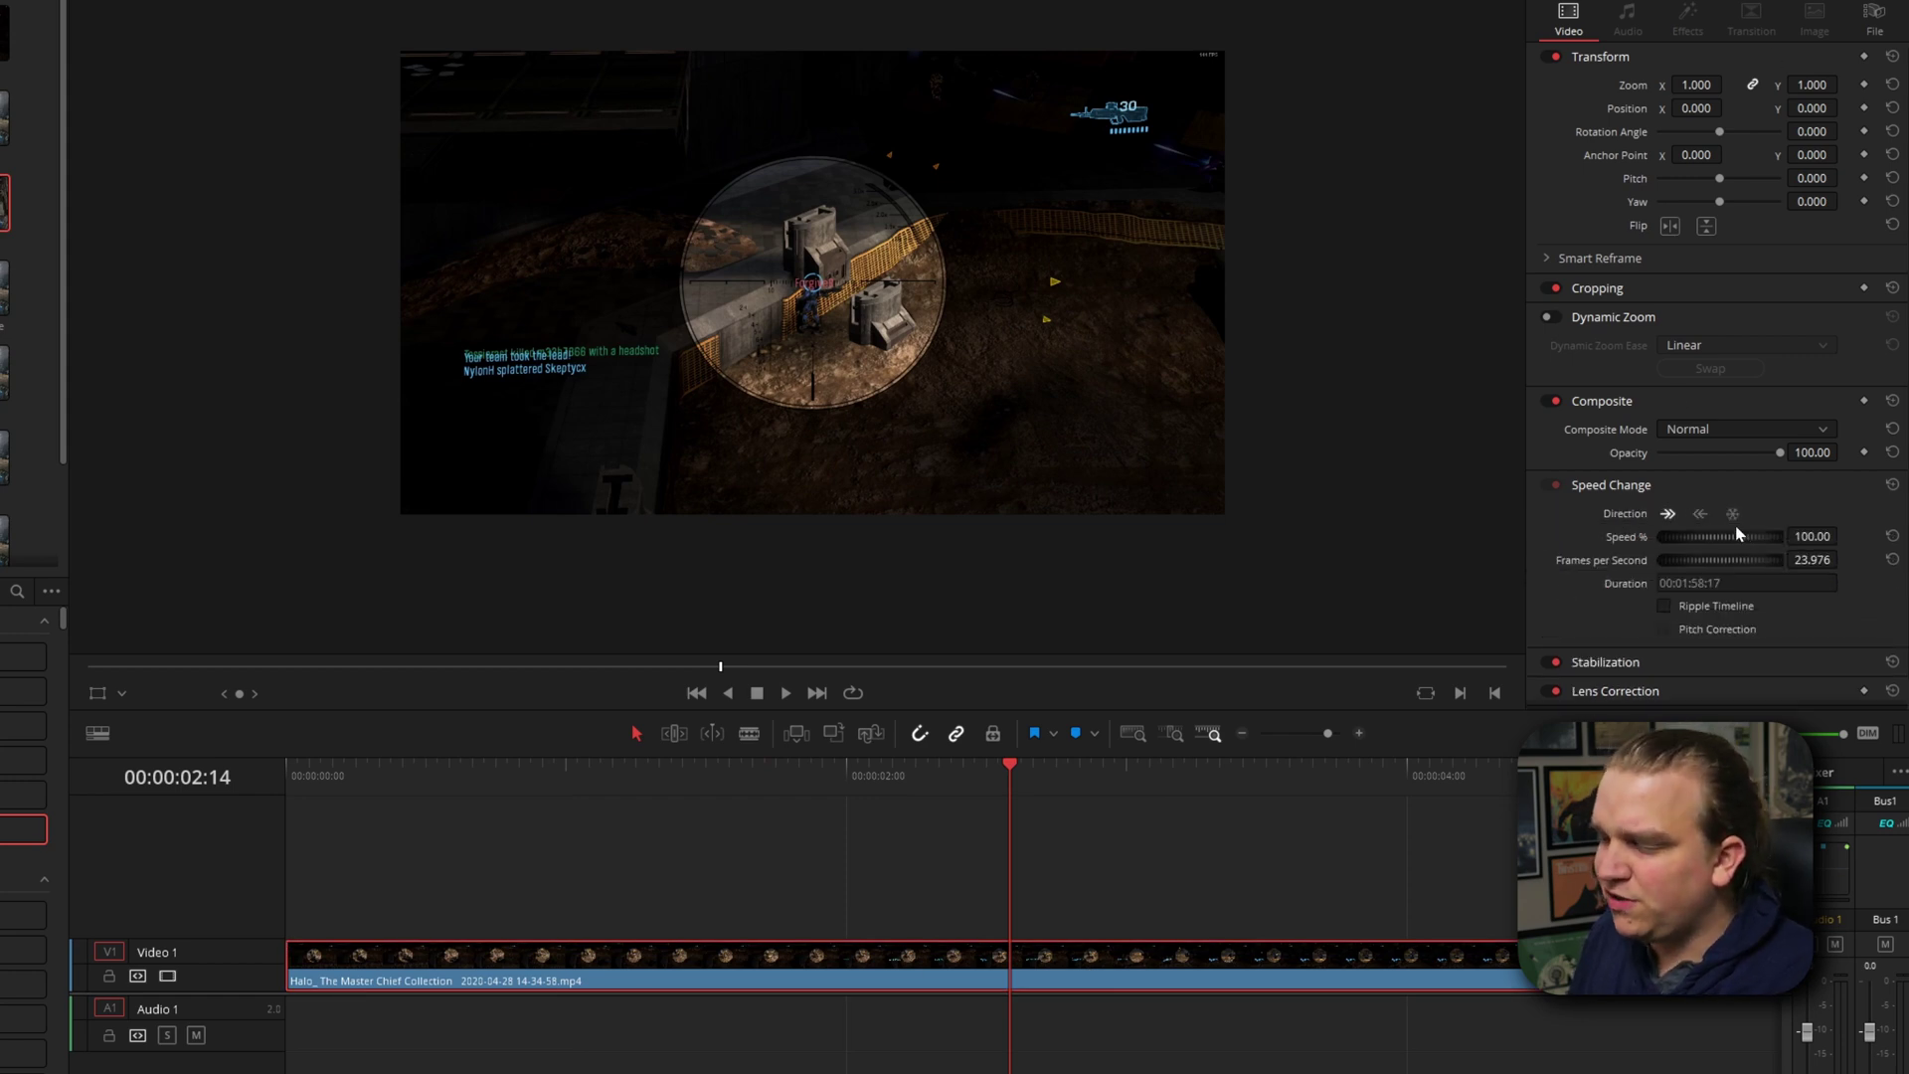
{"action": "key", "text": "Right"}
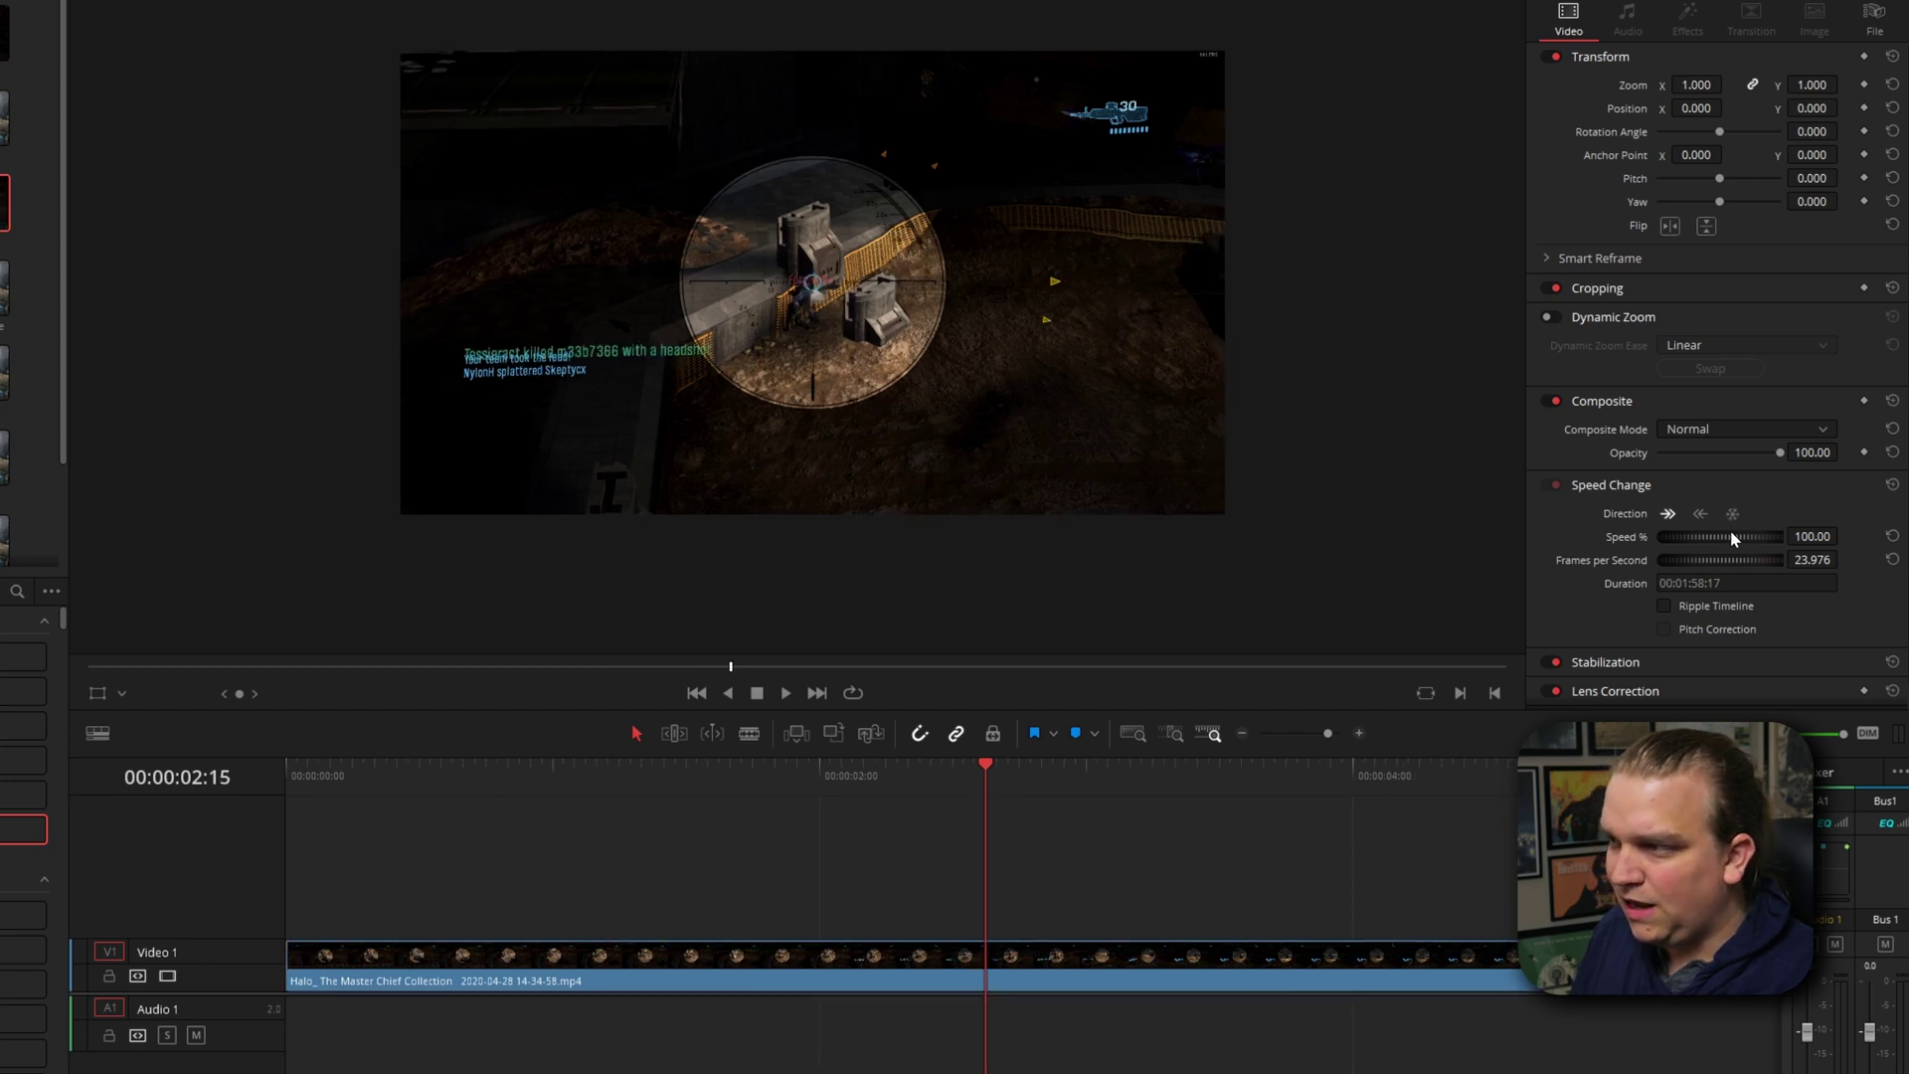
{"action": "left_click", "coordinate": [1732, 514]}
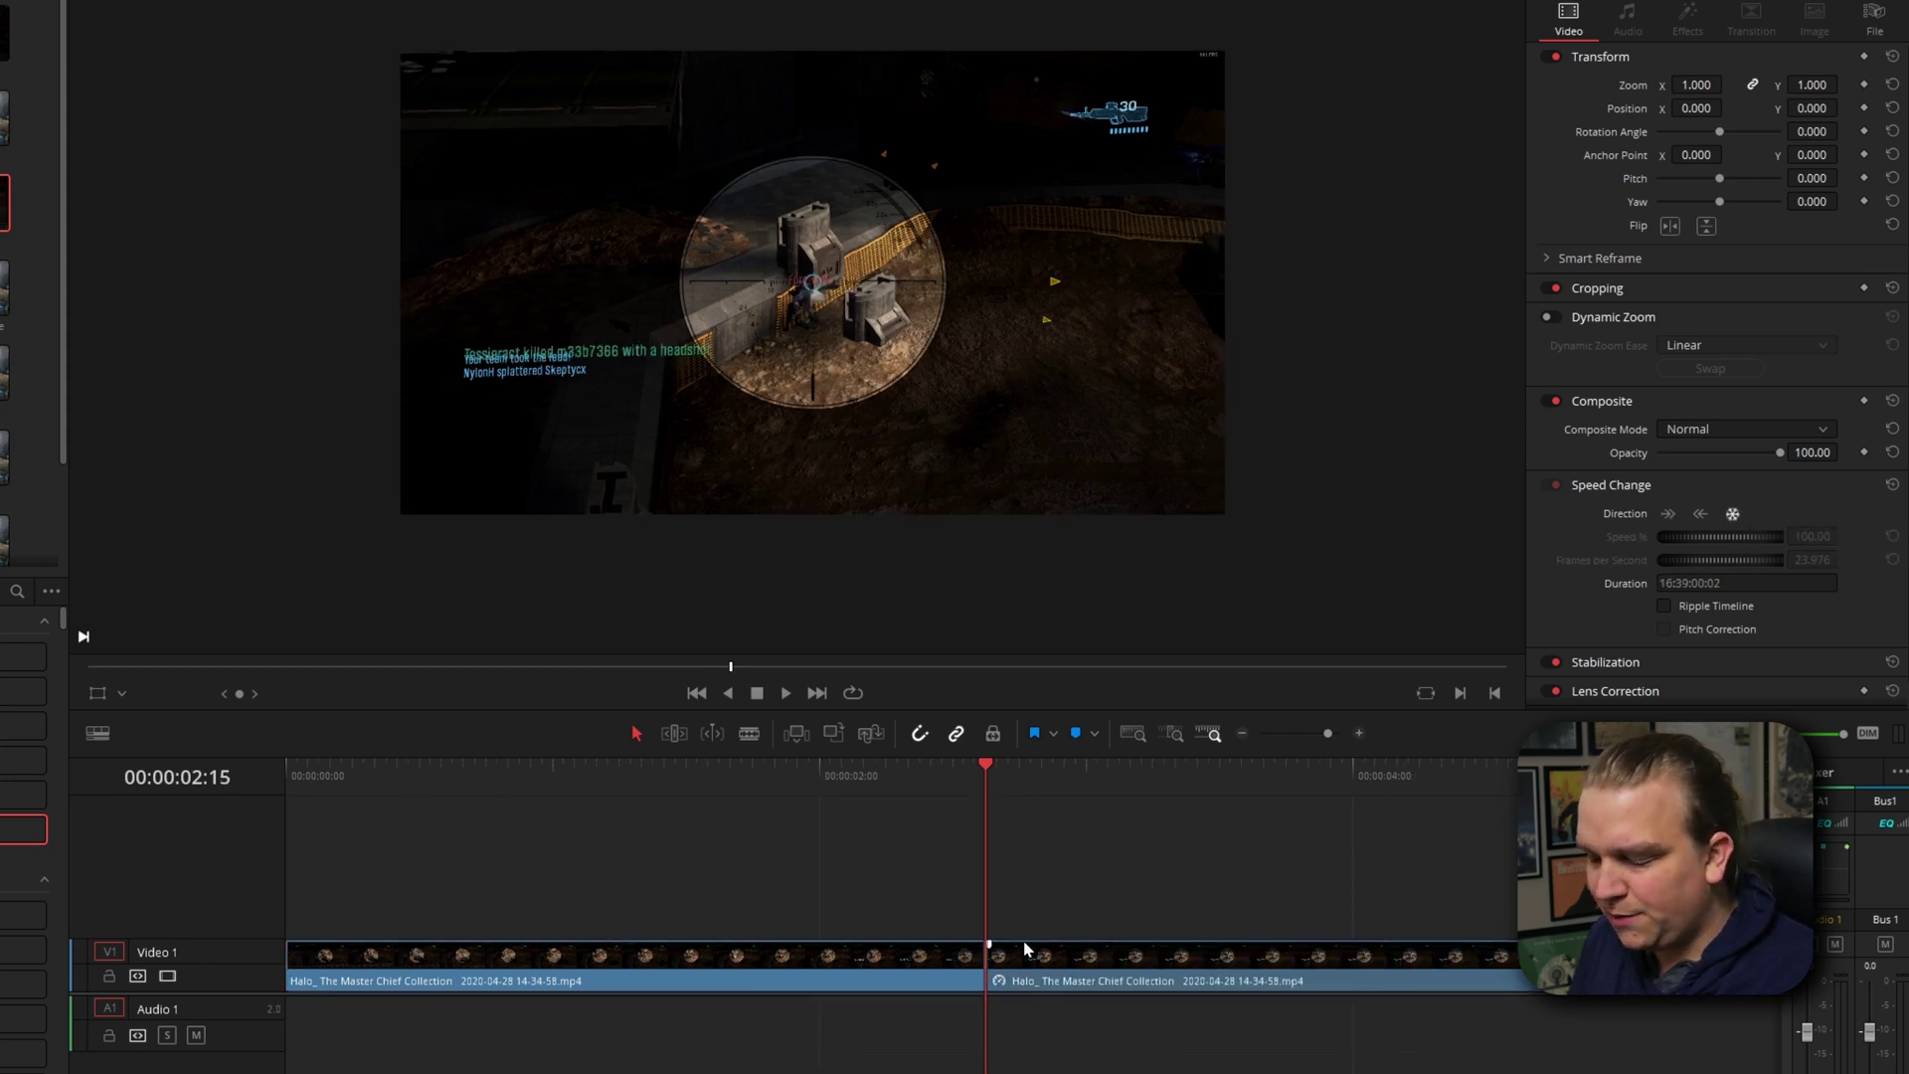
- Undo the freeze frame and move the playhead back to about 00:00:02:13
{"action": "scroll", "coordinate": [981, 850], "scroll_direction": "down", "scroll_amount": 1}
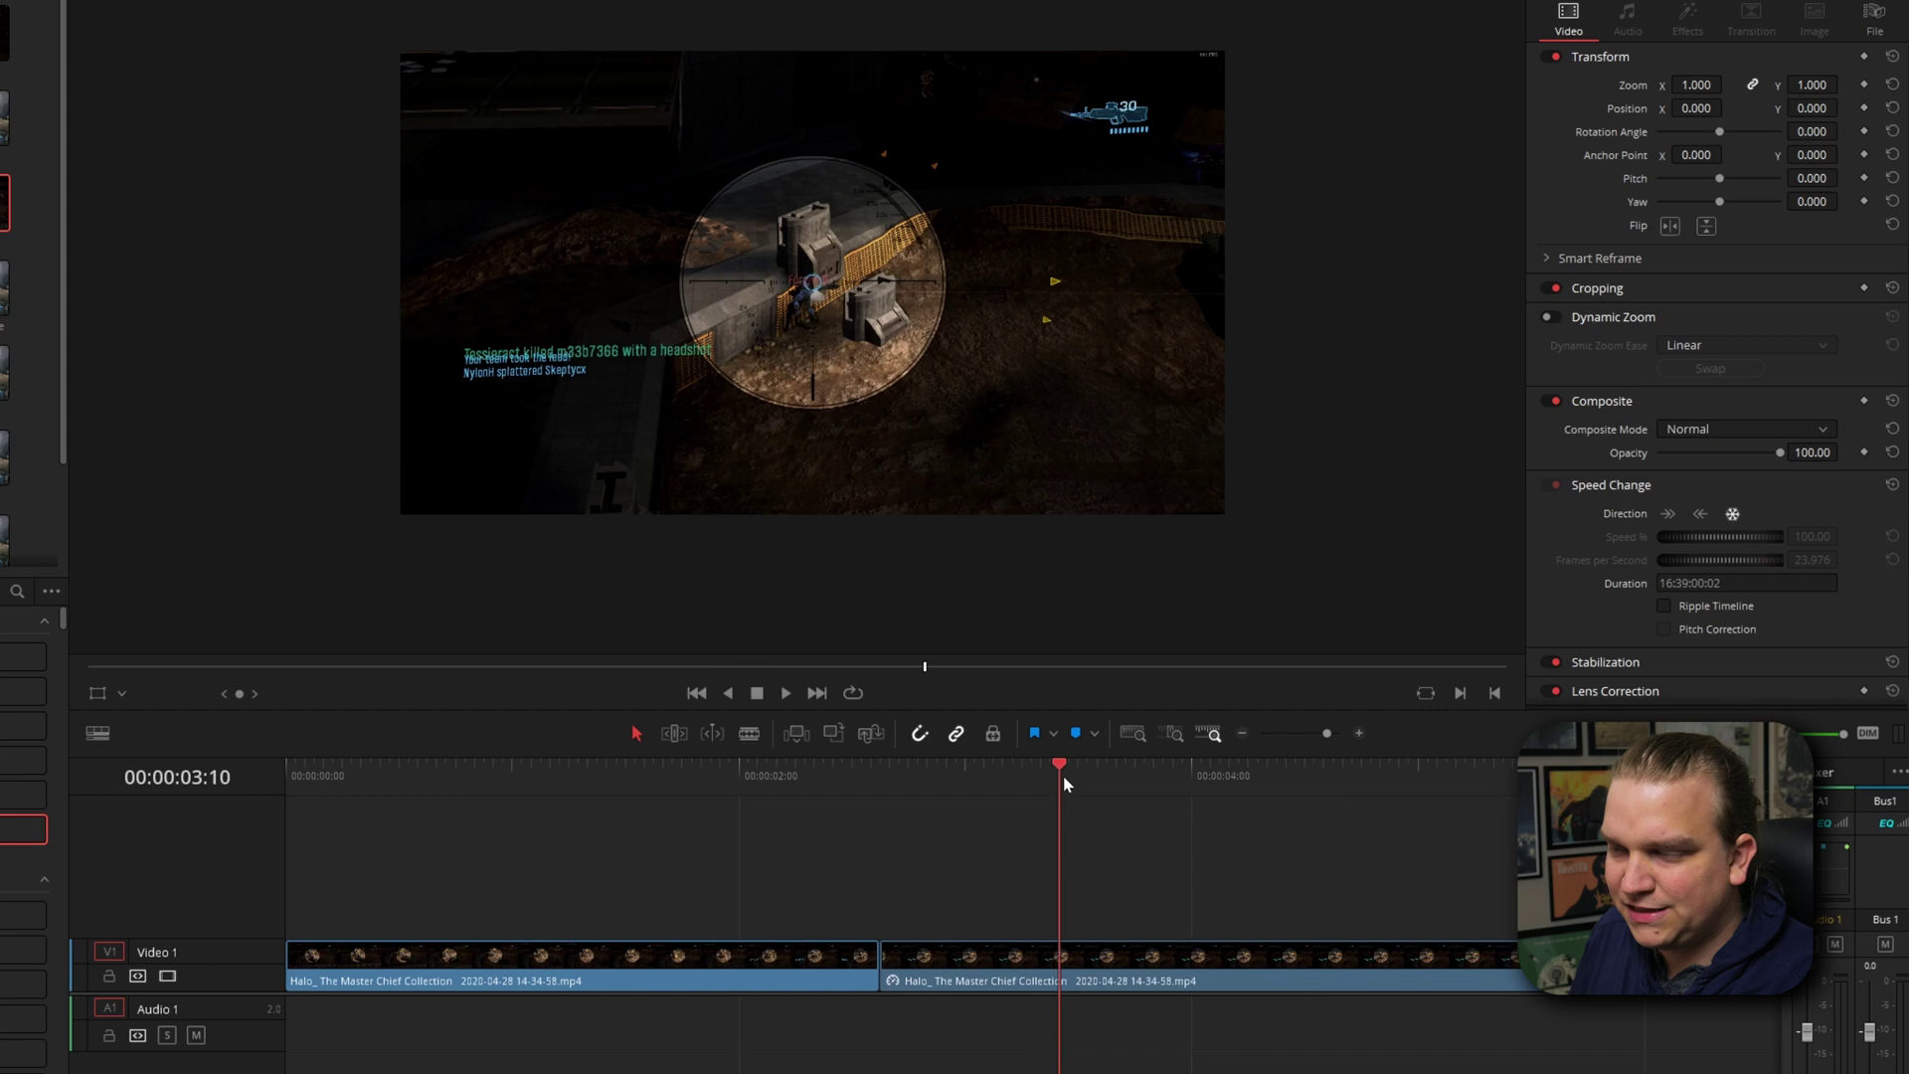
{"action": "left_click", "coordinate": [1208, 881]}
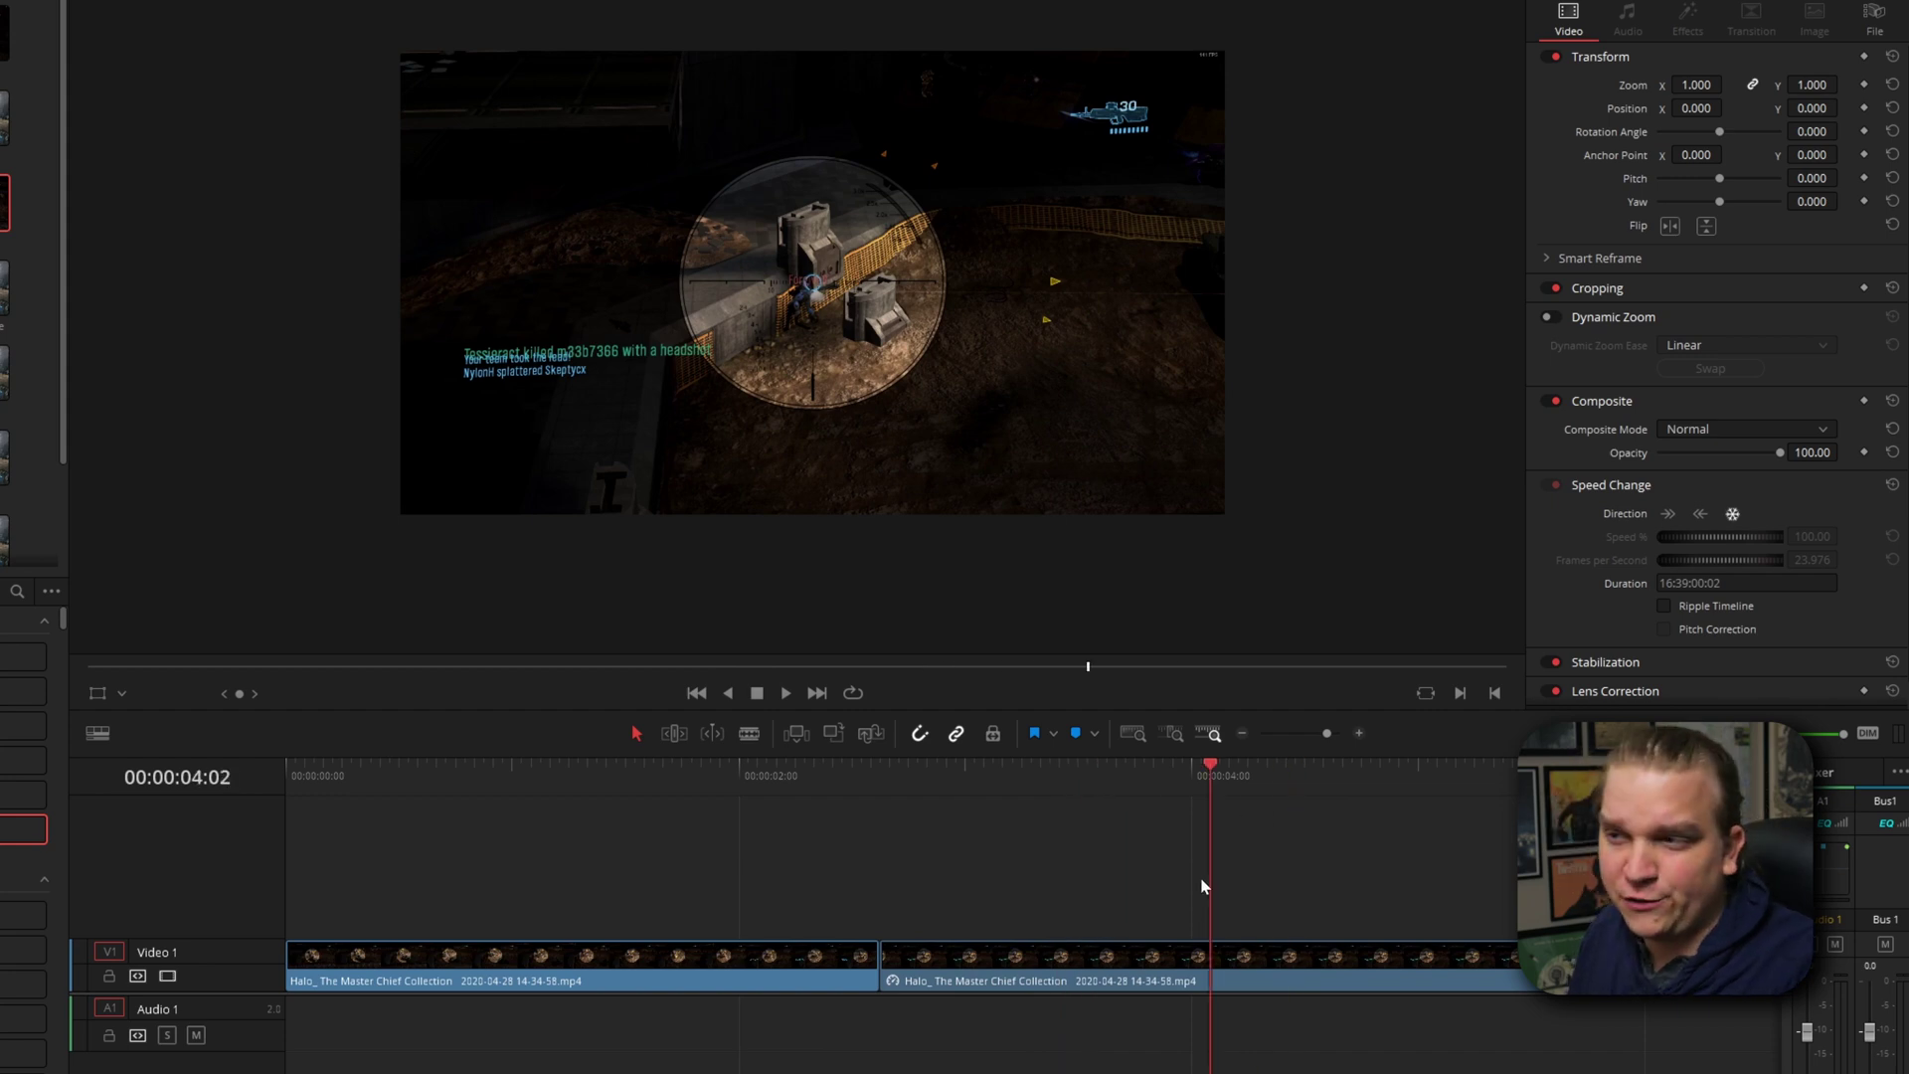
{"action": "key", "text": "ctrl+z"}
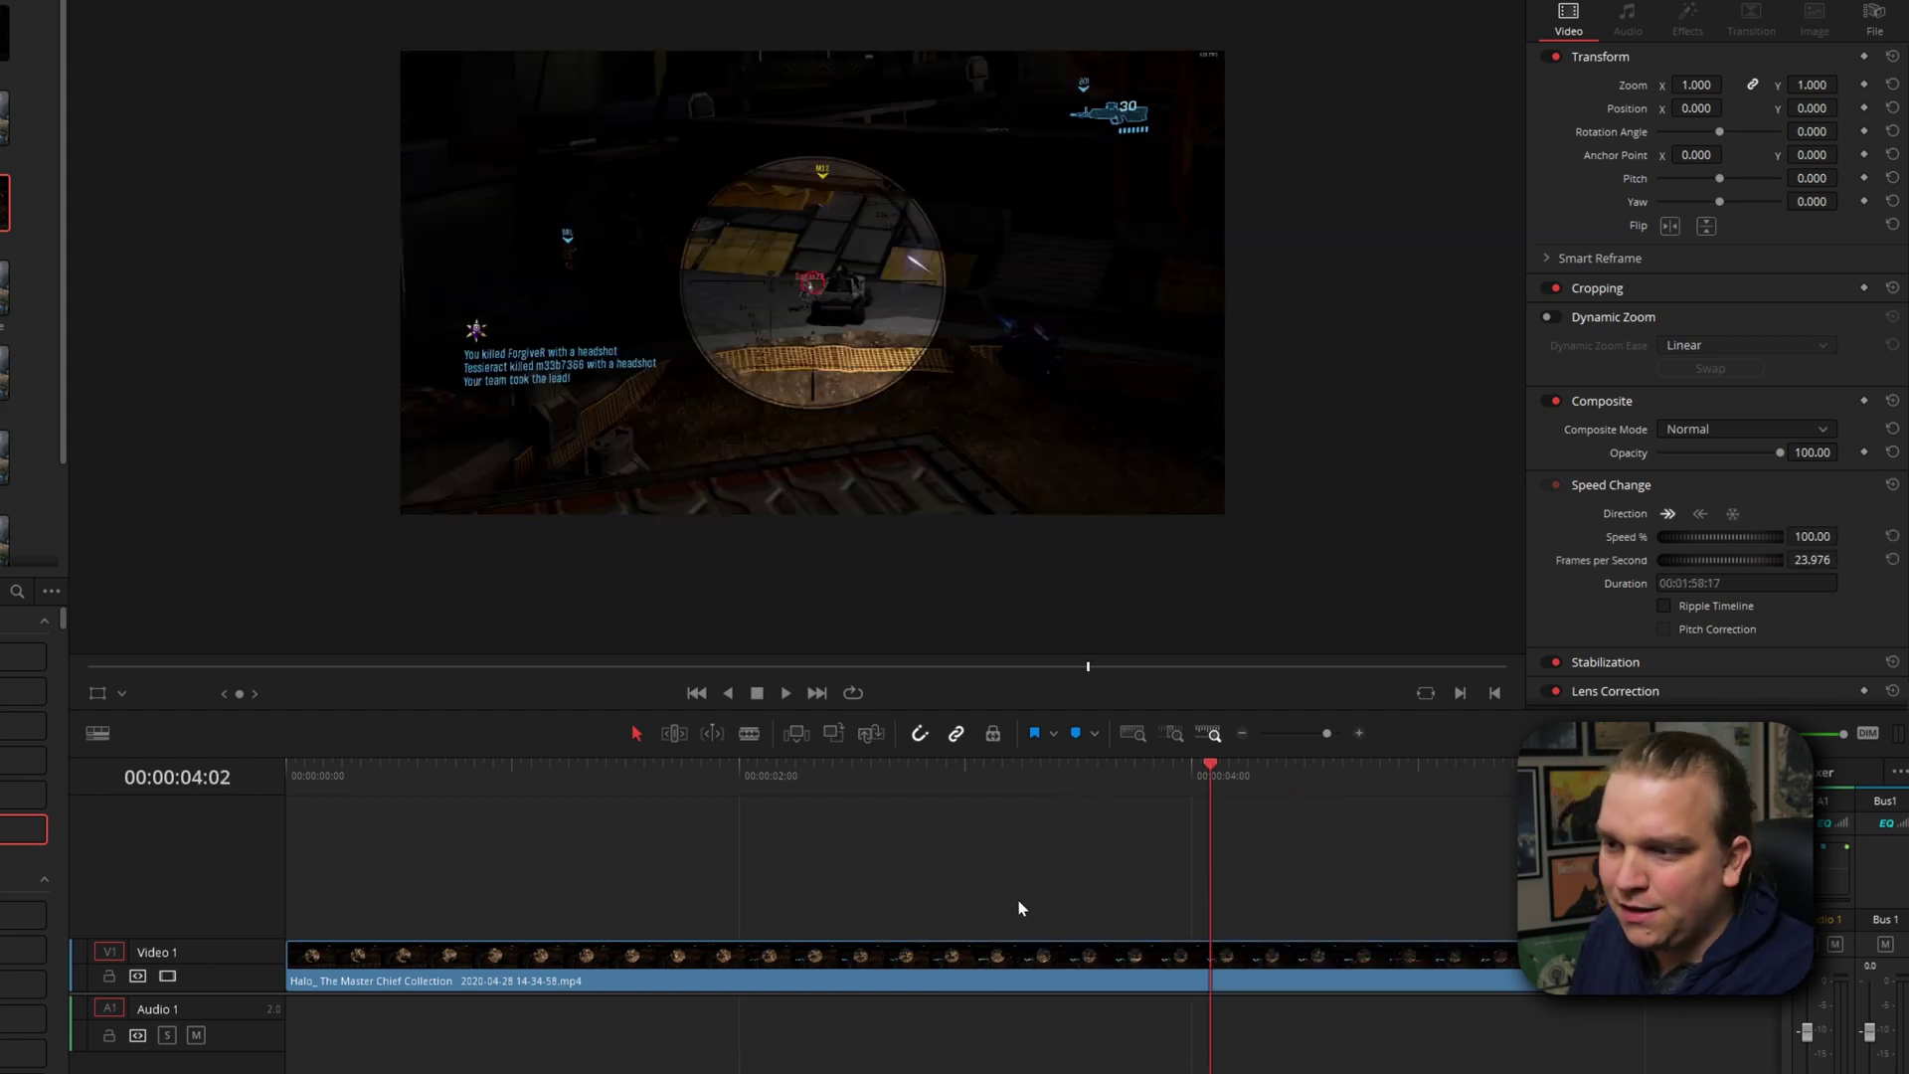
{"action": "left_click_drag", "start_coordinate": [761, 798], "coordinate": [865, 794]}
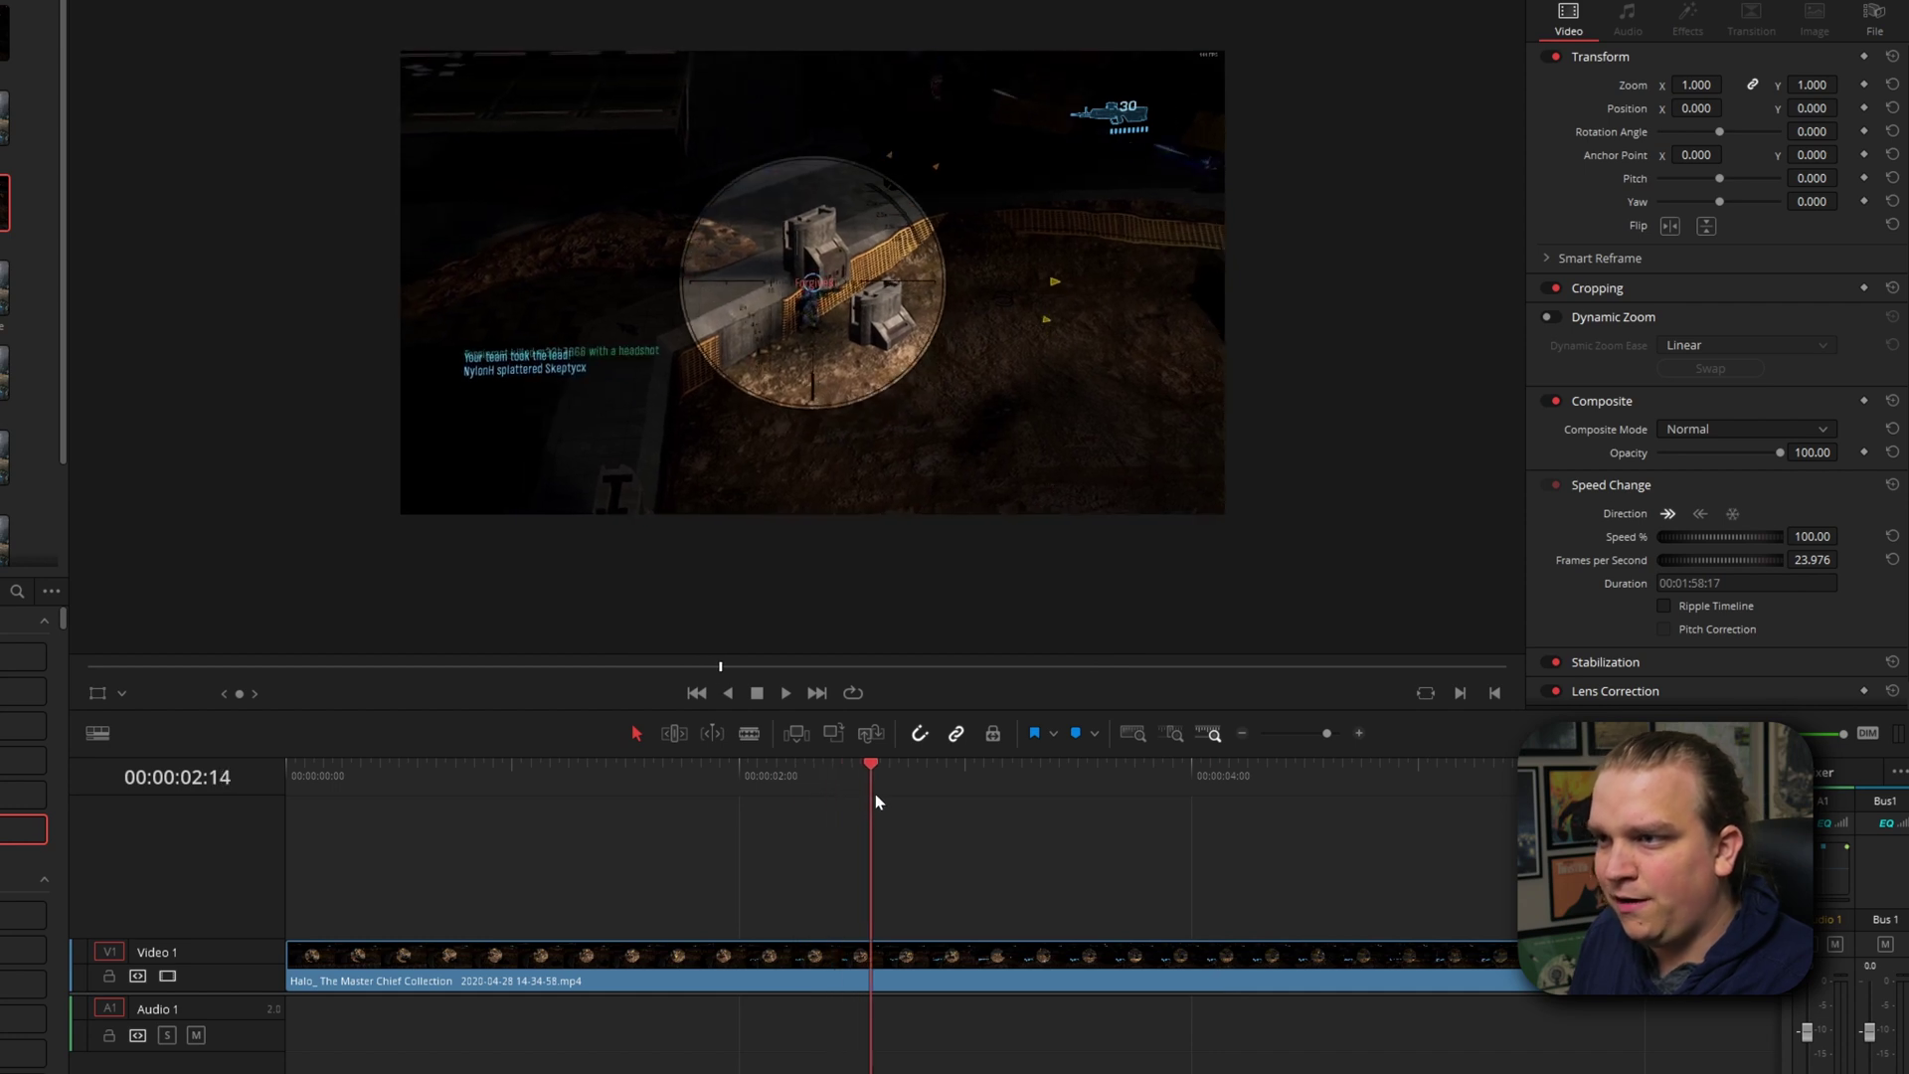
- Blade-cut the Halo clip at the playhead and apply a freeze frame with Shift+R
{"action": "scroll", "coordinate": [935, 949], "scroll_direction": "up", "scroll_amount": 2}
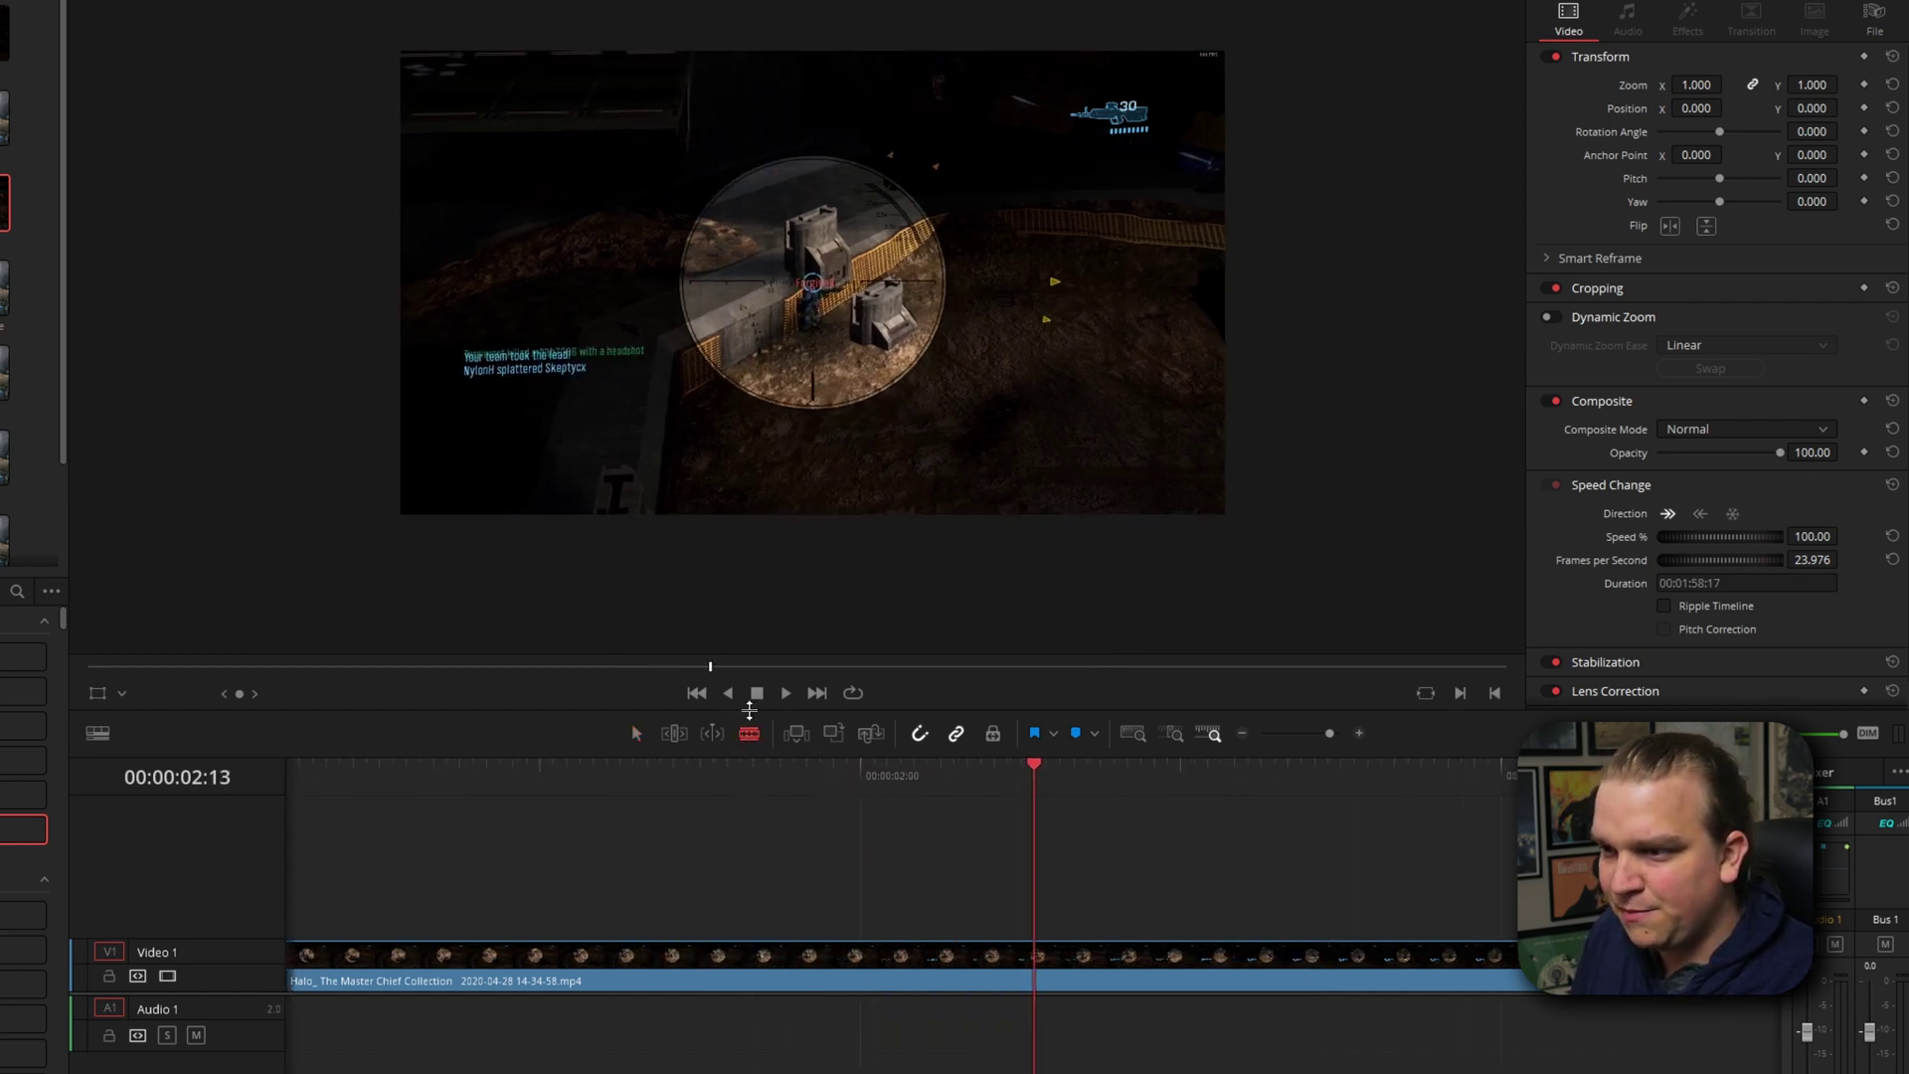
{"action": "left_click", "coordinate": [1034, 967]}
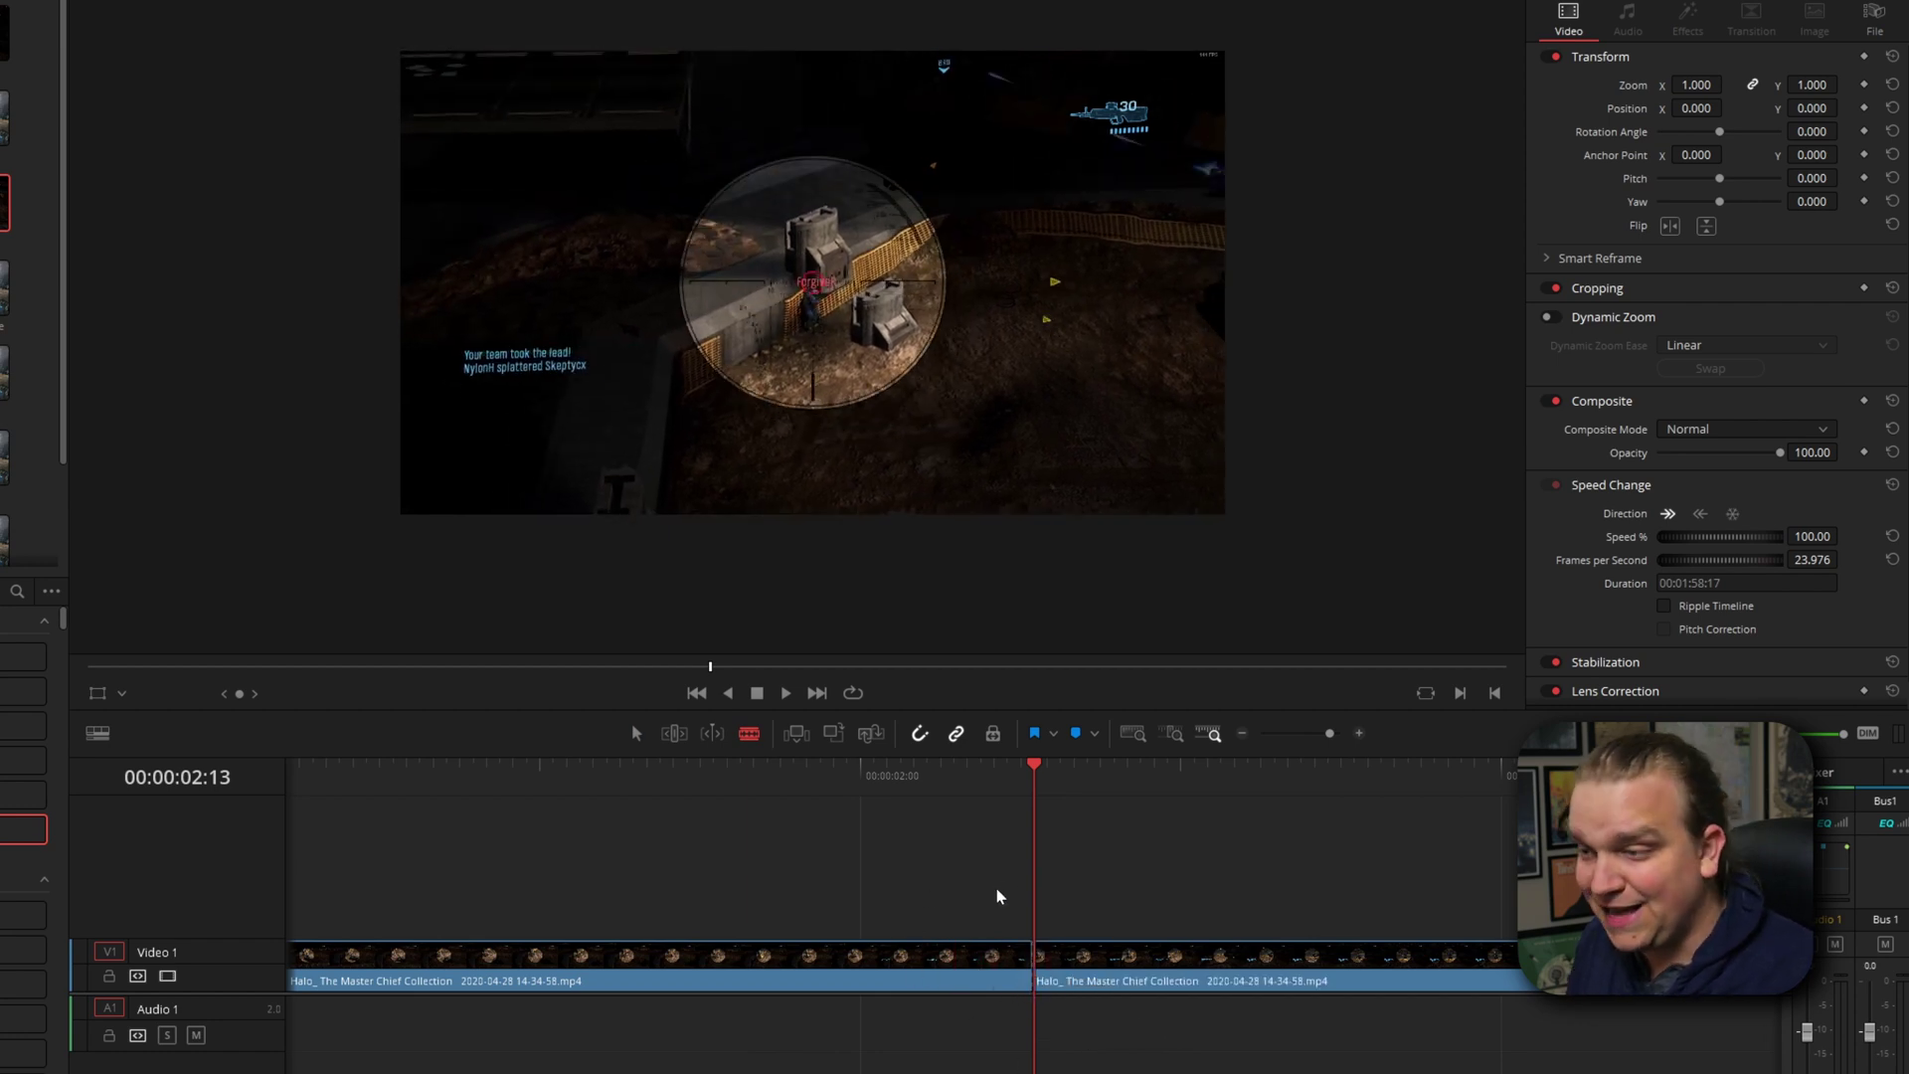
{"action": "key", "text": "a"}
{"action": "key", "text": "Left"}
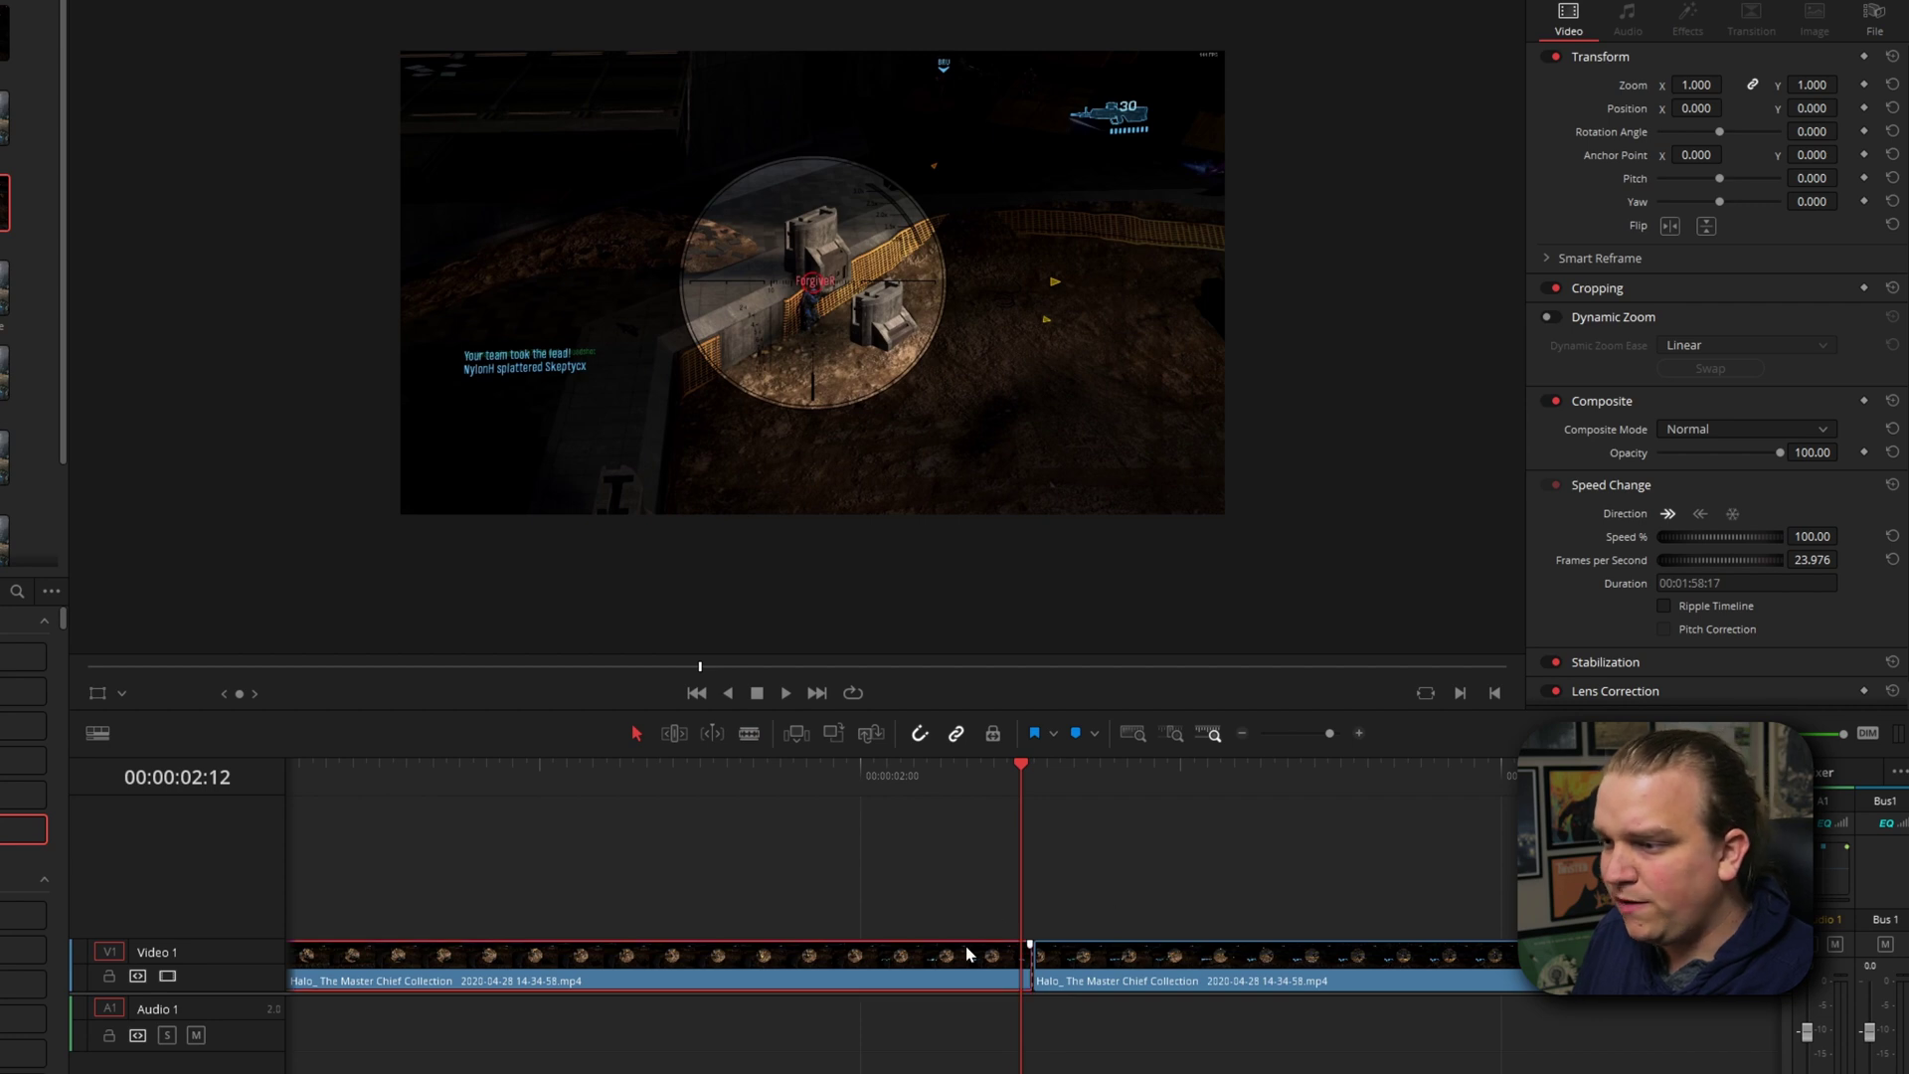
{"action": "key", "text": "shift+r"}
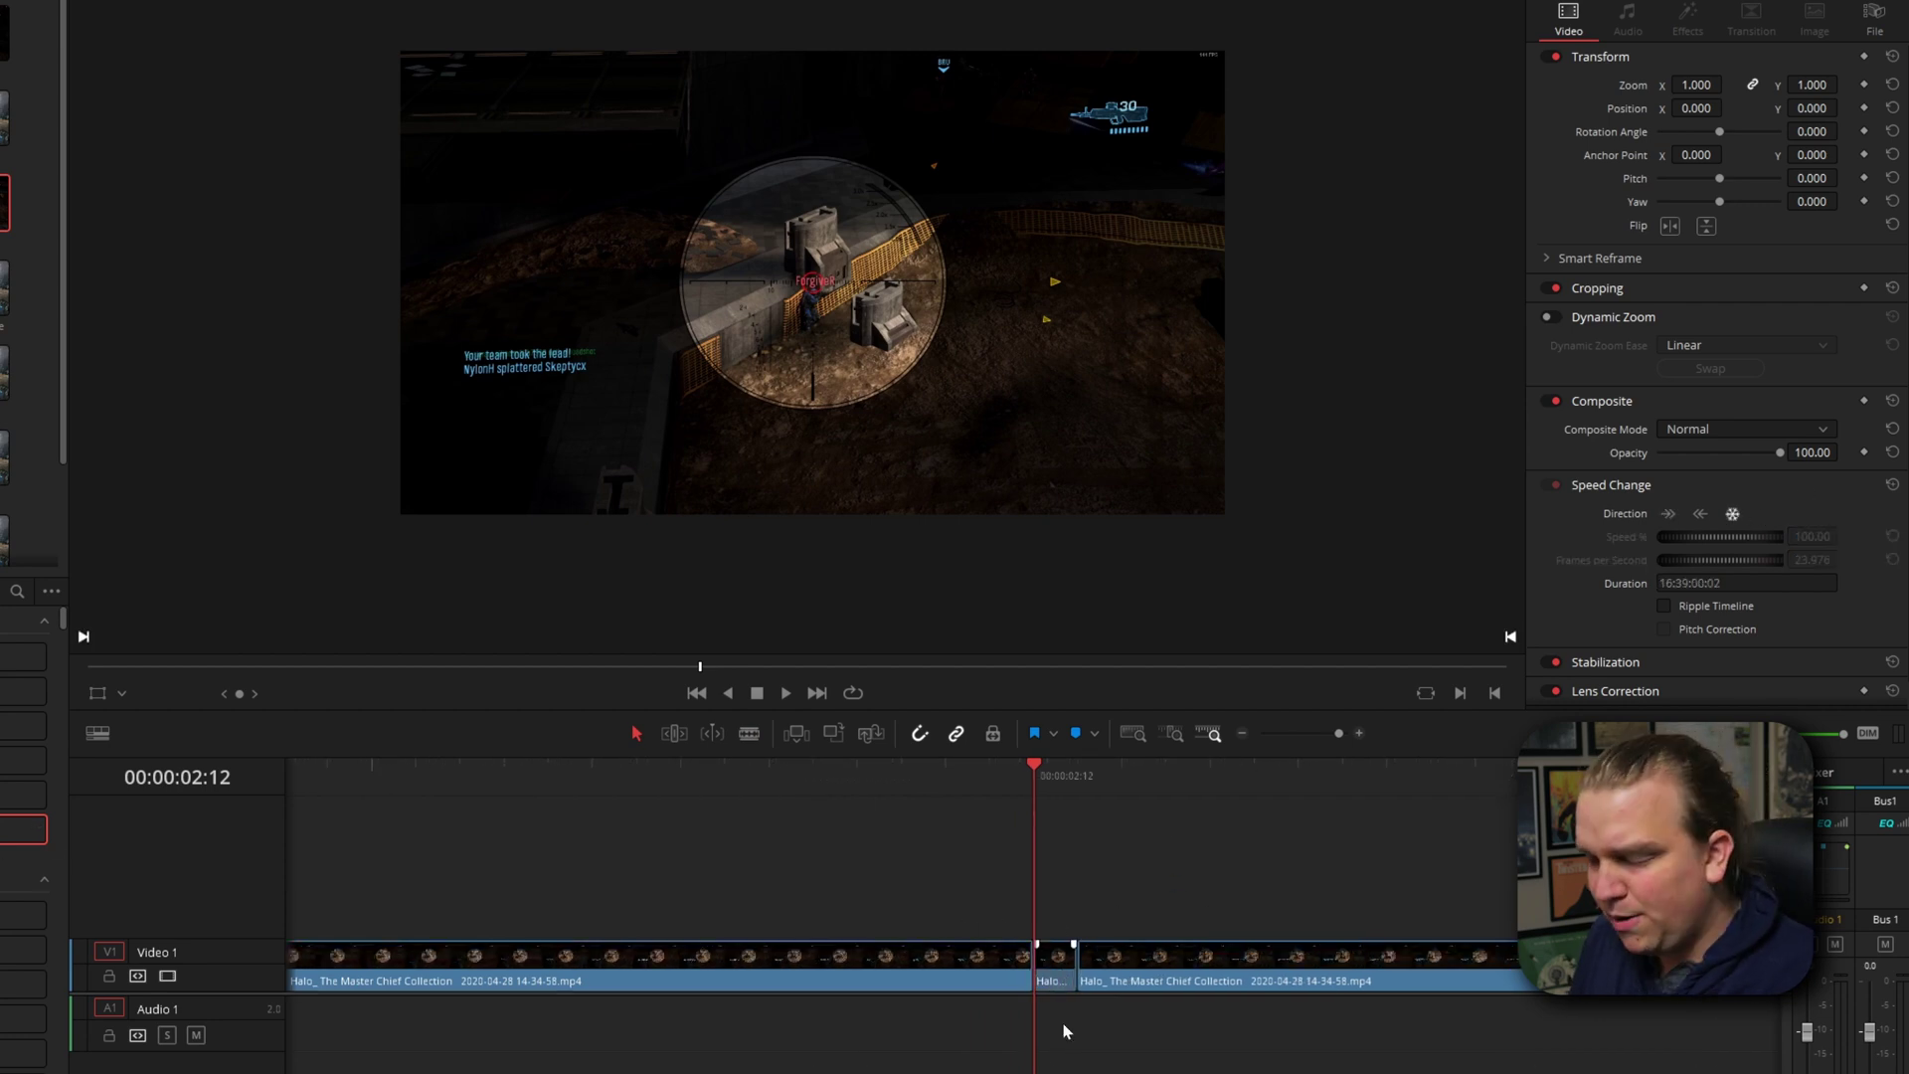
- Ripple-trim the freeze frame longer, pushing later footage right, and play back the edit
{"action": "left_click_drag", "start_coordinate": [1067, 964], "coordinate": [1491, 985]}
{"action": "scroll", "coordinate": [1255, 996], "scroll_direction": "down", "scroll_amount": 2}
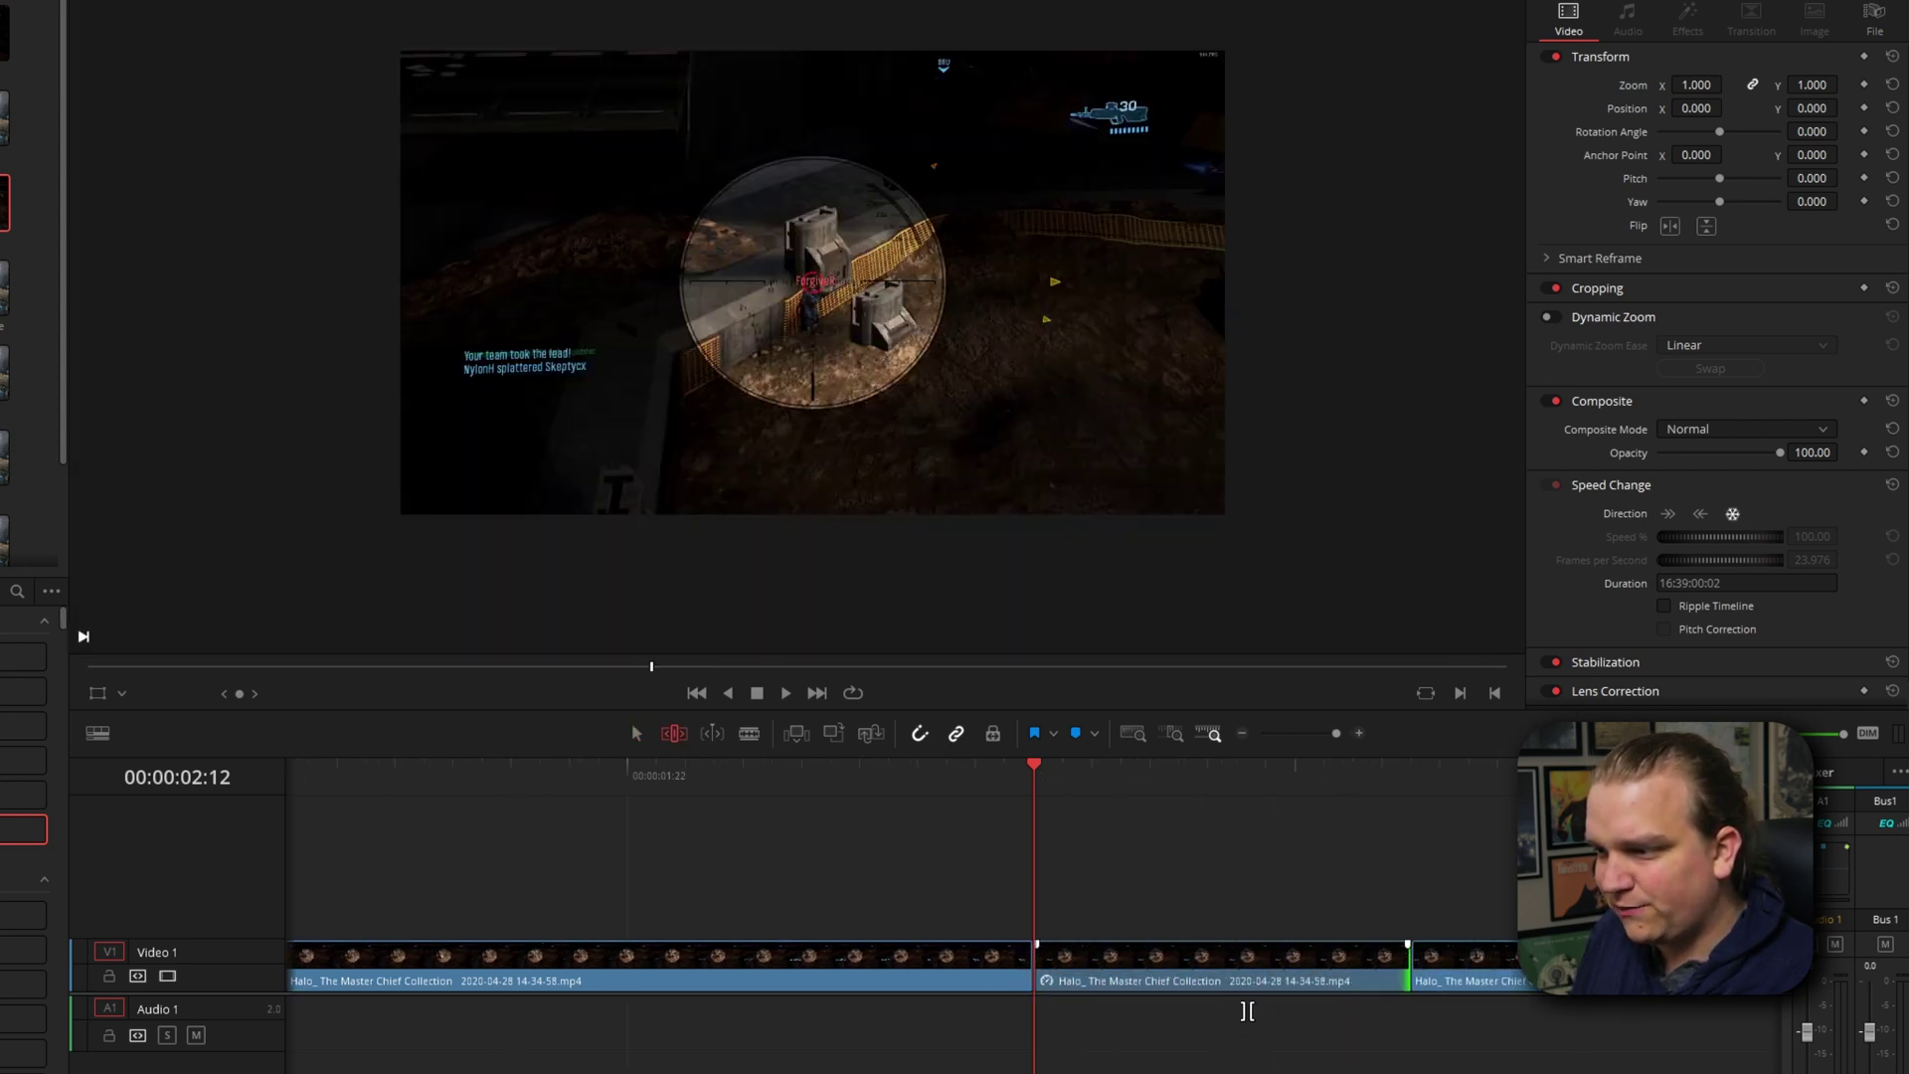
{"action": "left_click", "coordinate": [1357, 972]}
{"action": "scroll", "coordinate": [963, 874], "scroll_direction": "down", "scroll_amount": 6}
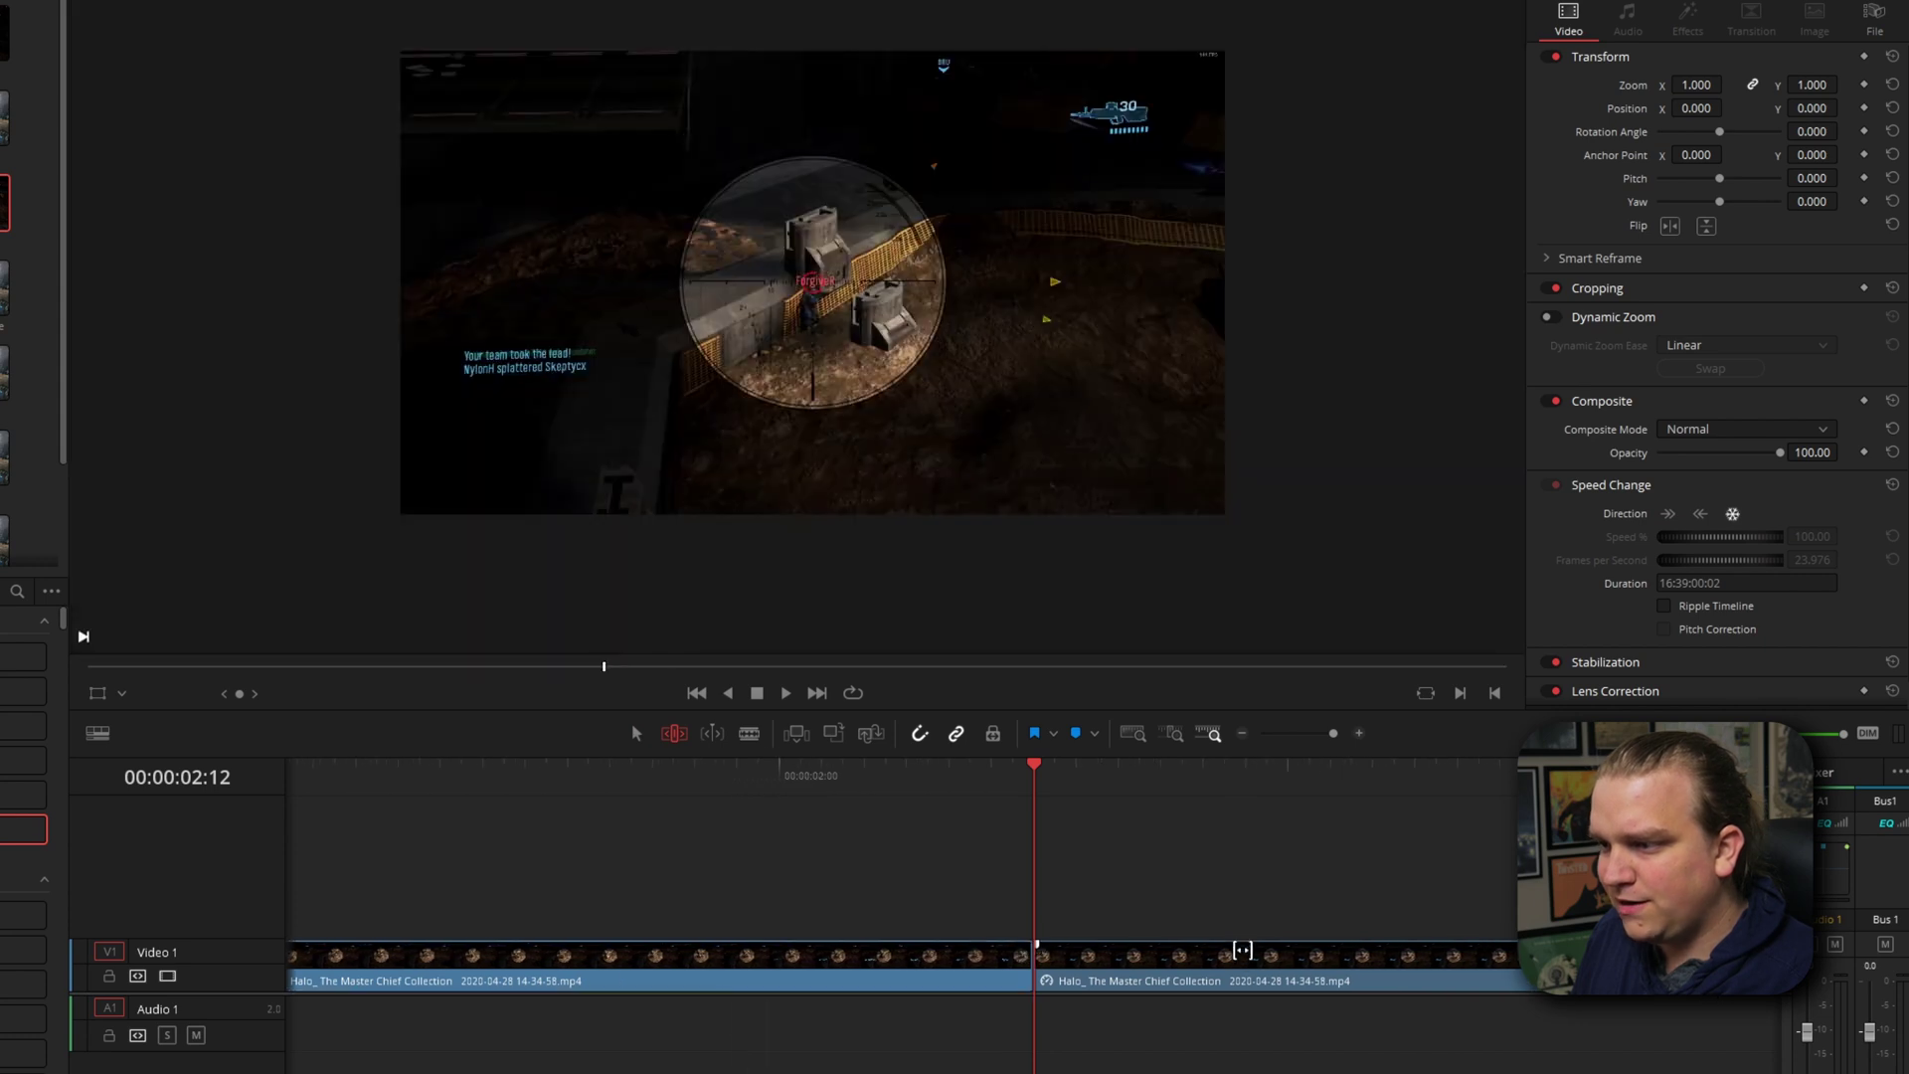
{"action": "scroll", "coordinate": [964, 874], "scroll_direction": "up", "scroll_amount": 4}
{"action": "key", "text": "space"}
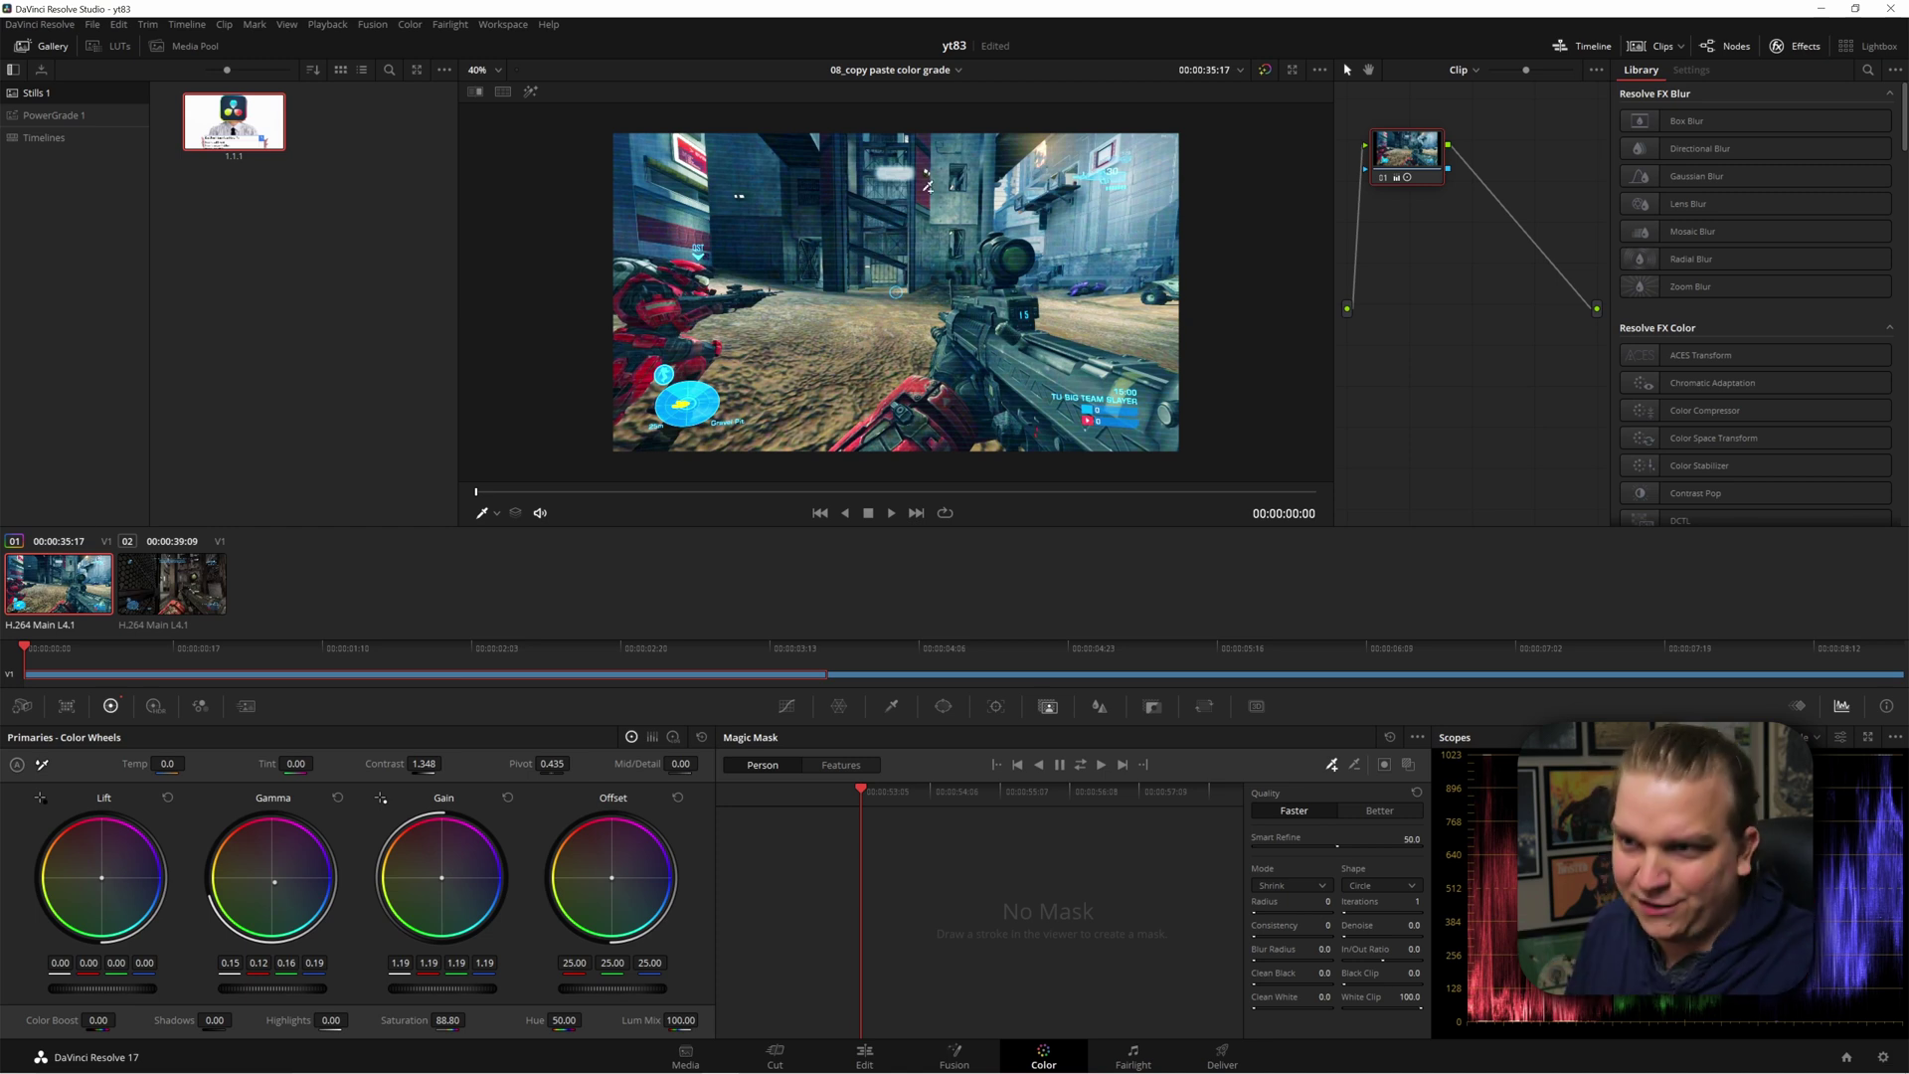
- Copy clip 01's grade onto clip 02 with a middle-click and play it to check
{"action": "key", "text": "Down"}
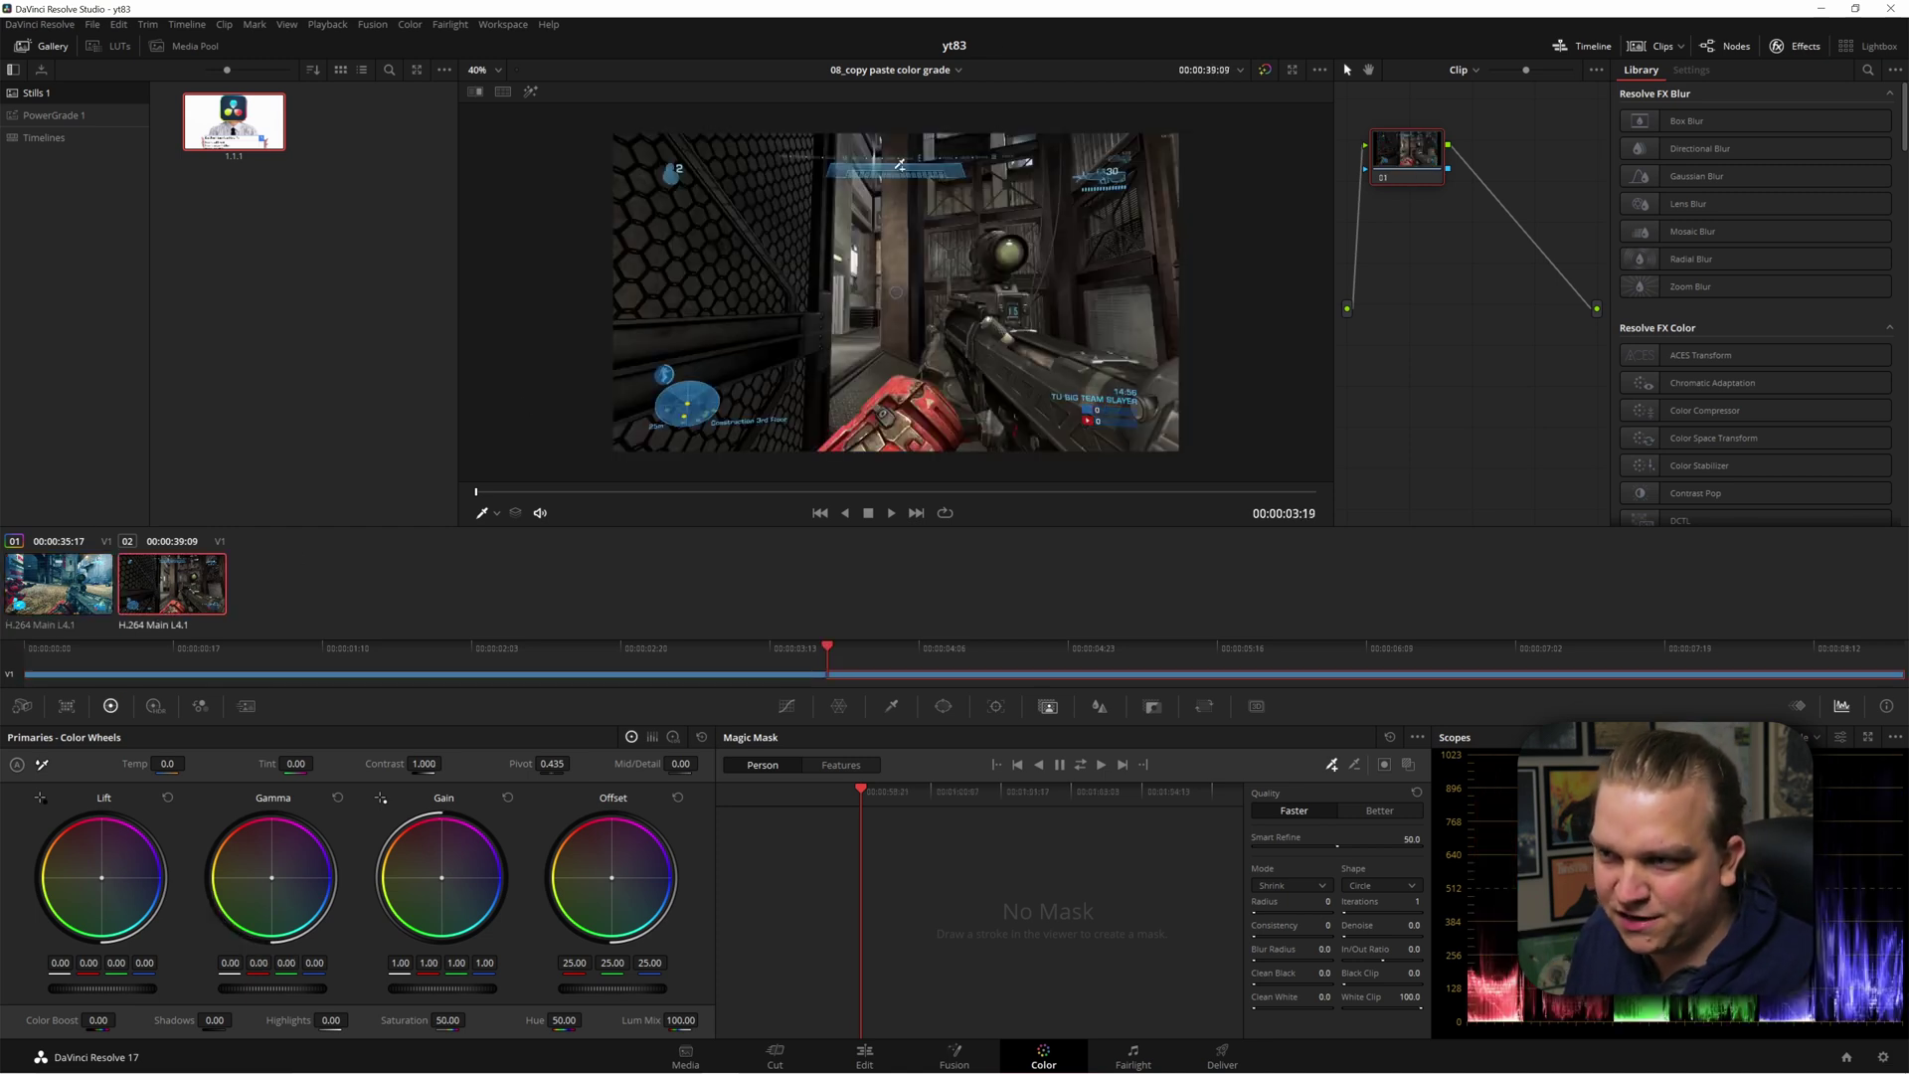
{"action": "left_click", "coordinate": [53, 595]}
{"action": "left_click_drag", "start_coordinate": [1391, 157], "coordinate": [1418, 172]}
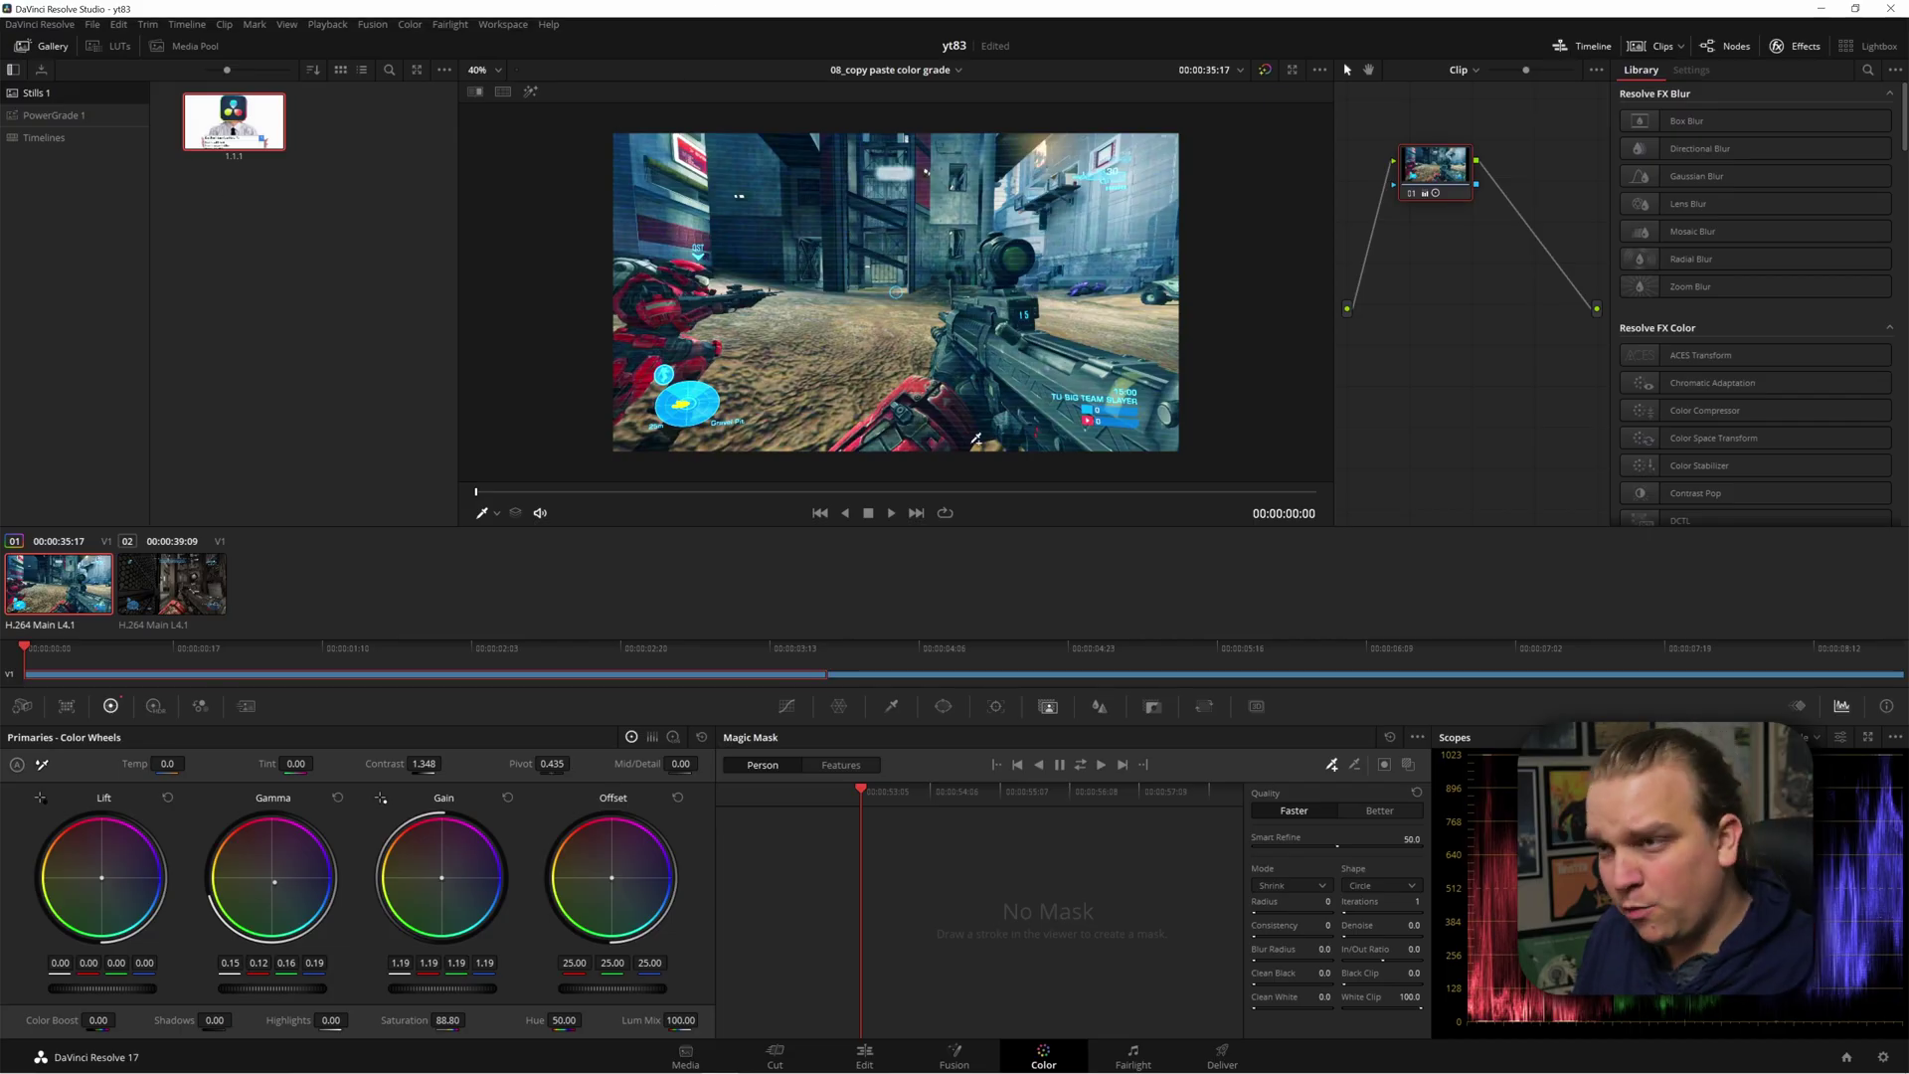
{"action": "left_click", "coordinate": [167, 594]}
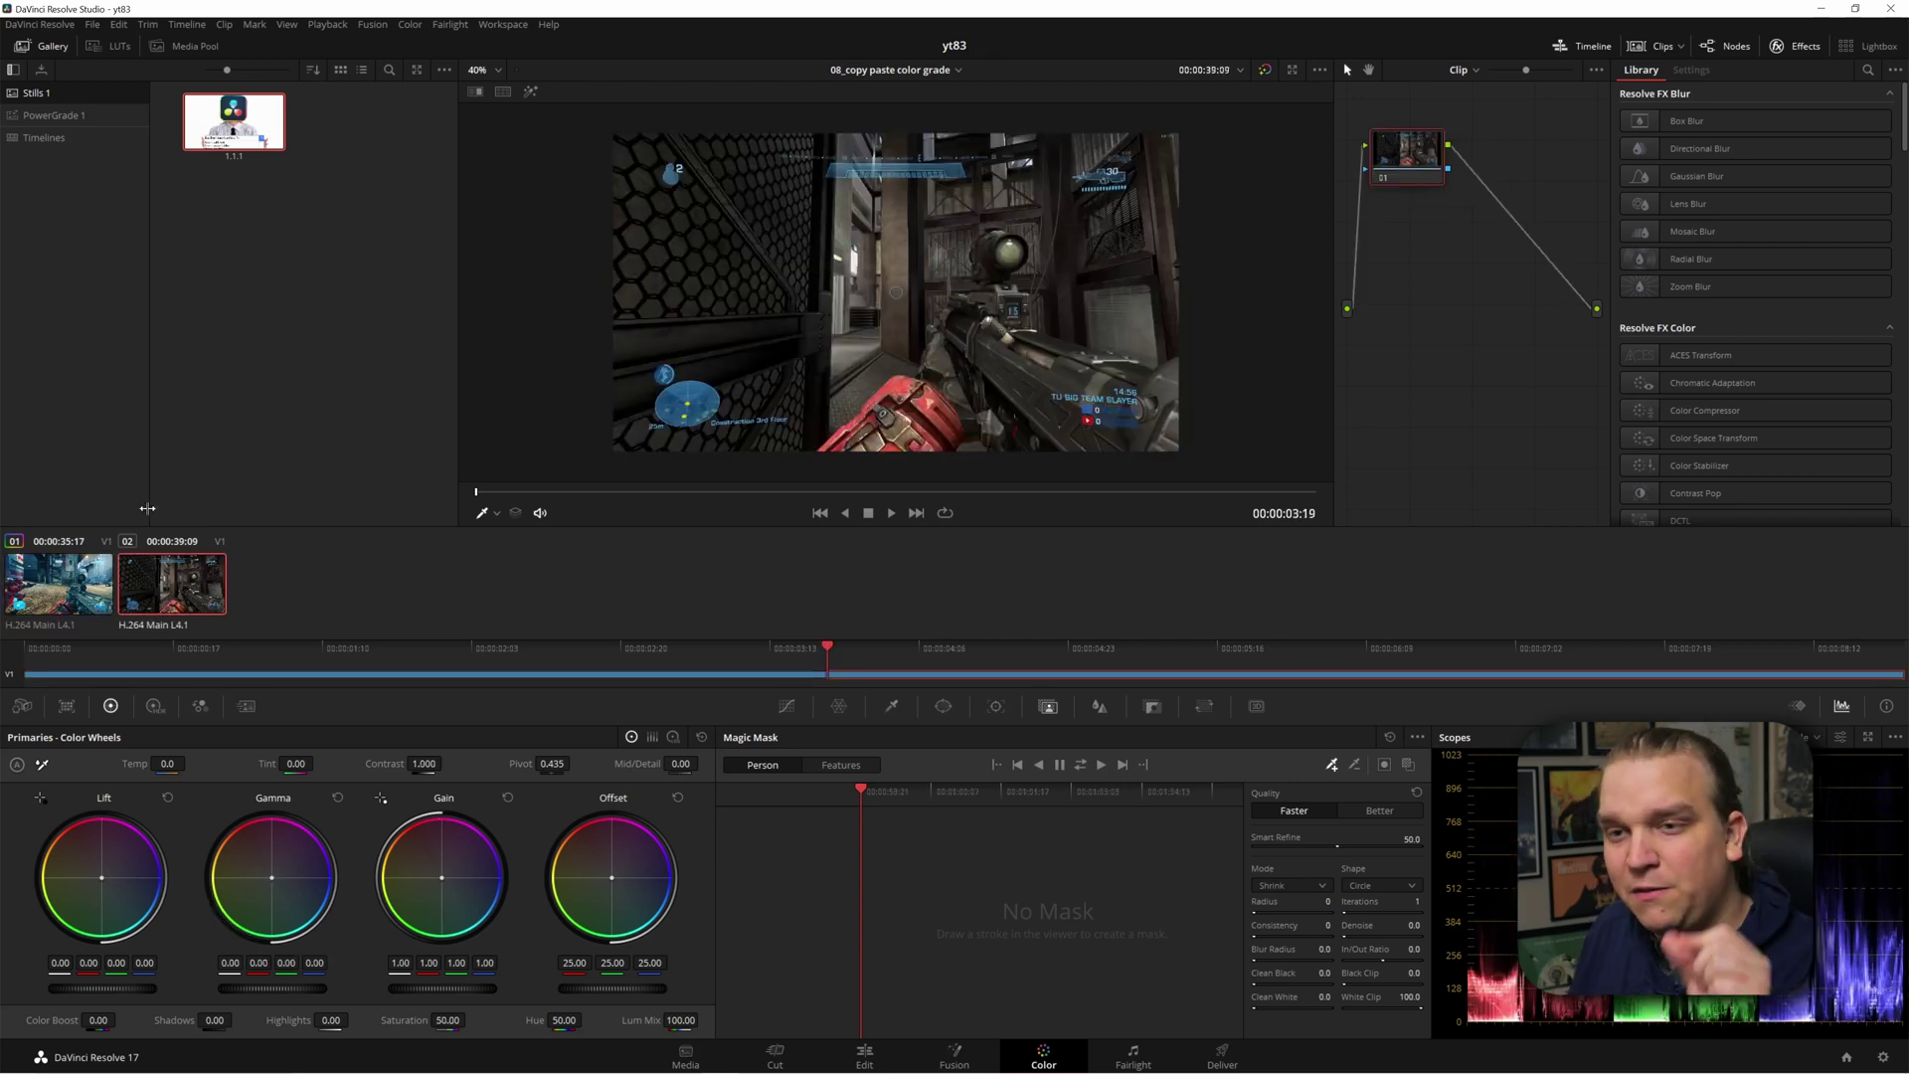
{"action": "middle_click", "coordinate": [48, 589]}
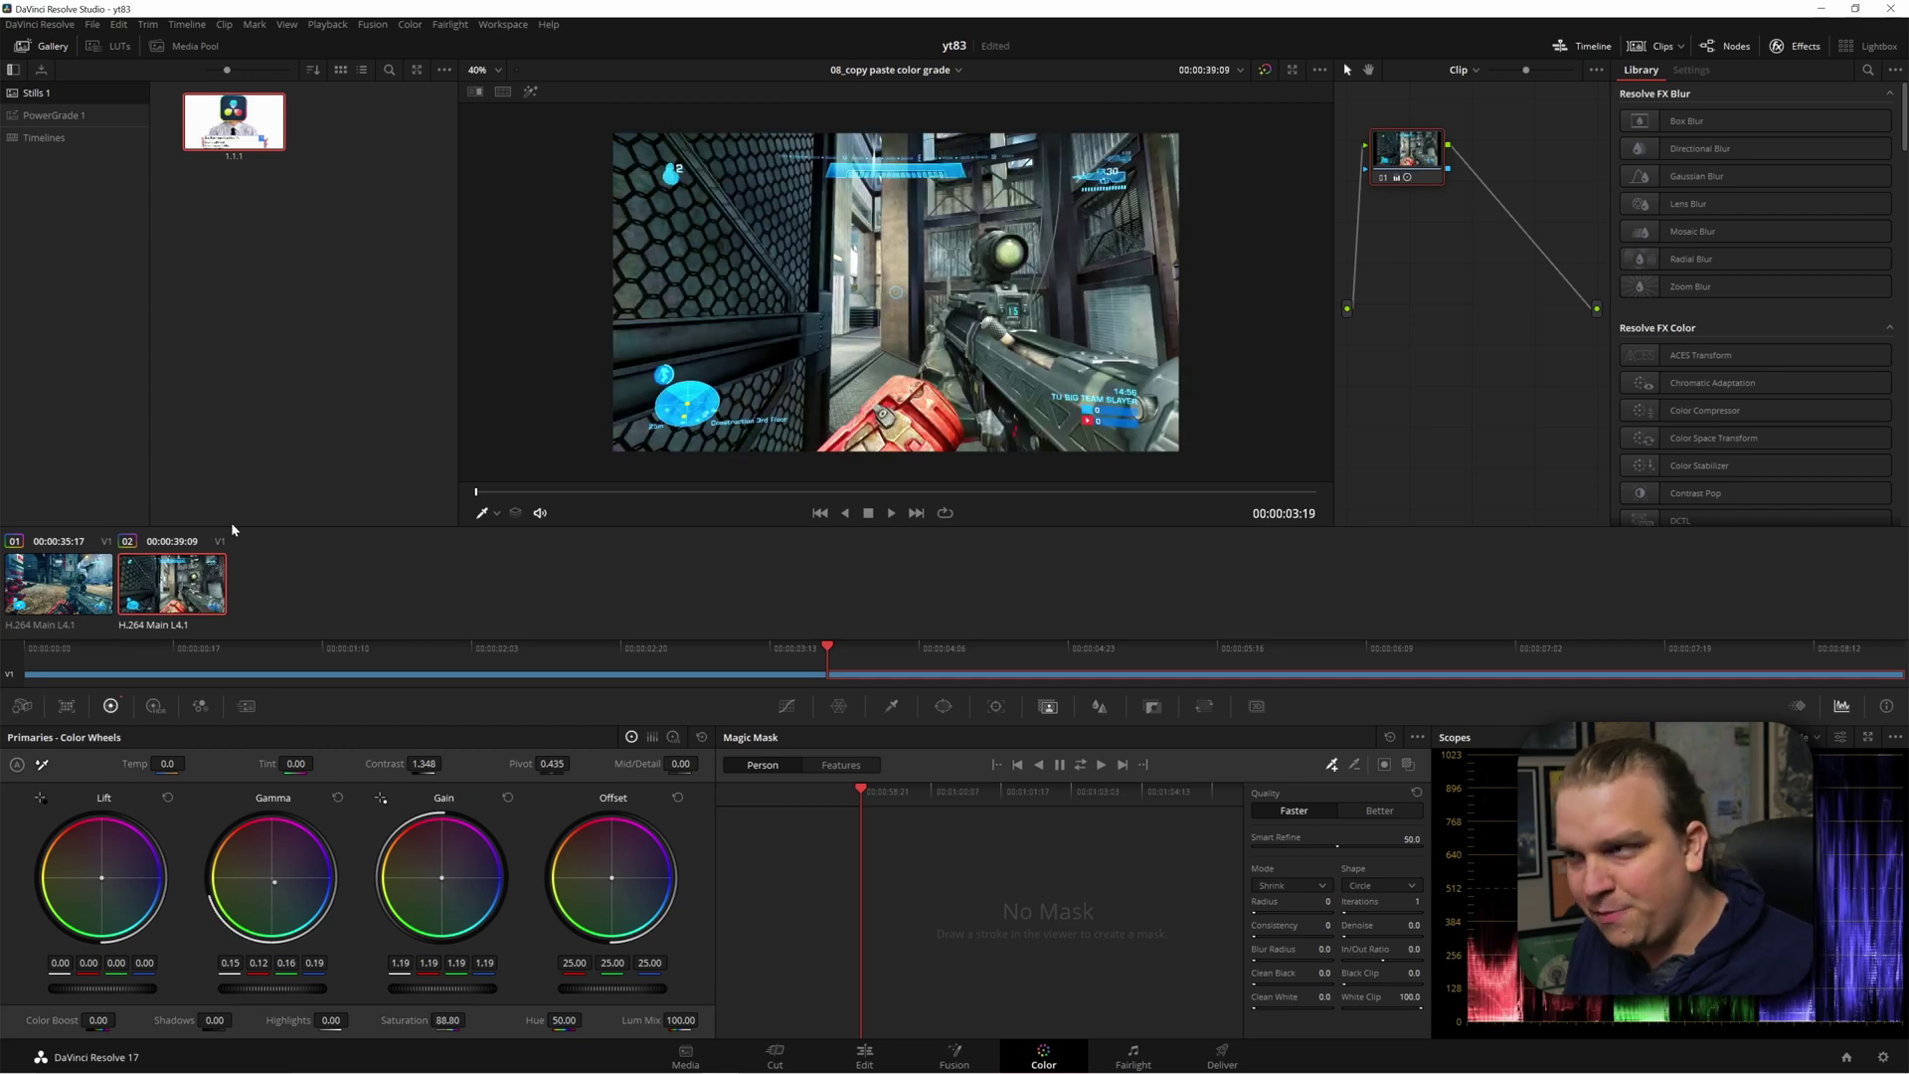
{"action": "left_click", "coordinate": [784, 661]}
{"action": "key", "text": "space"}
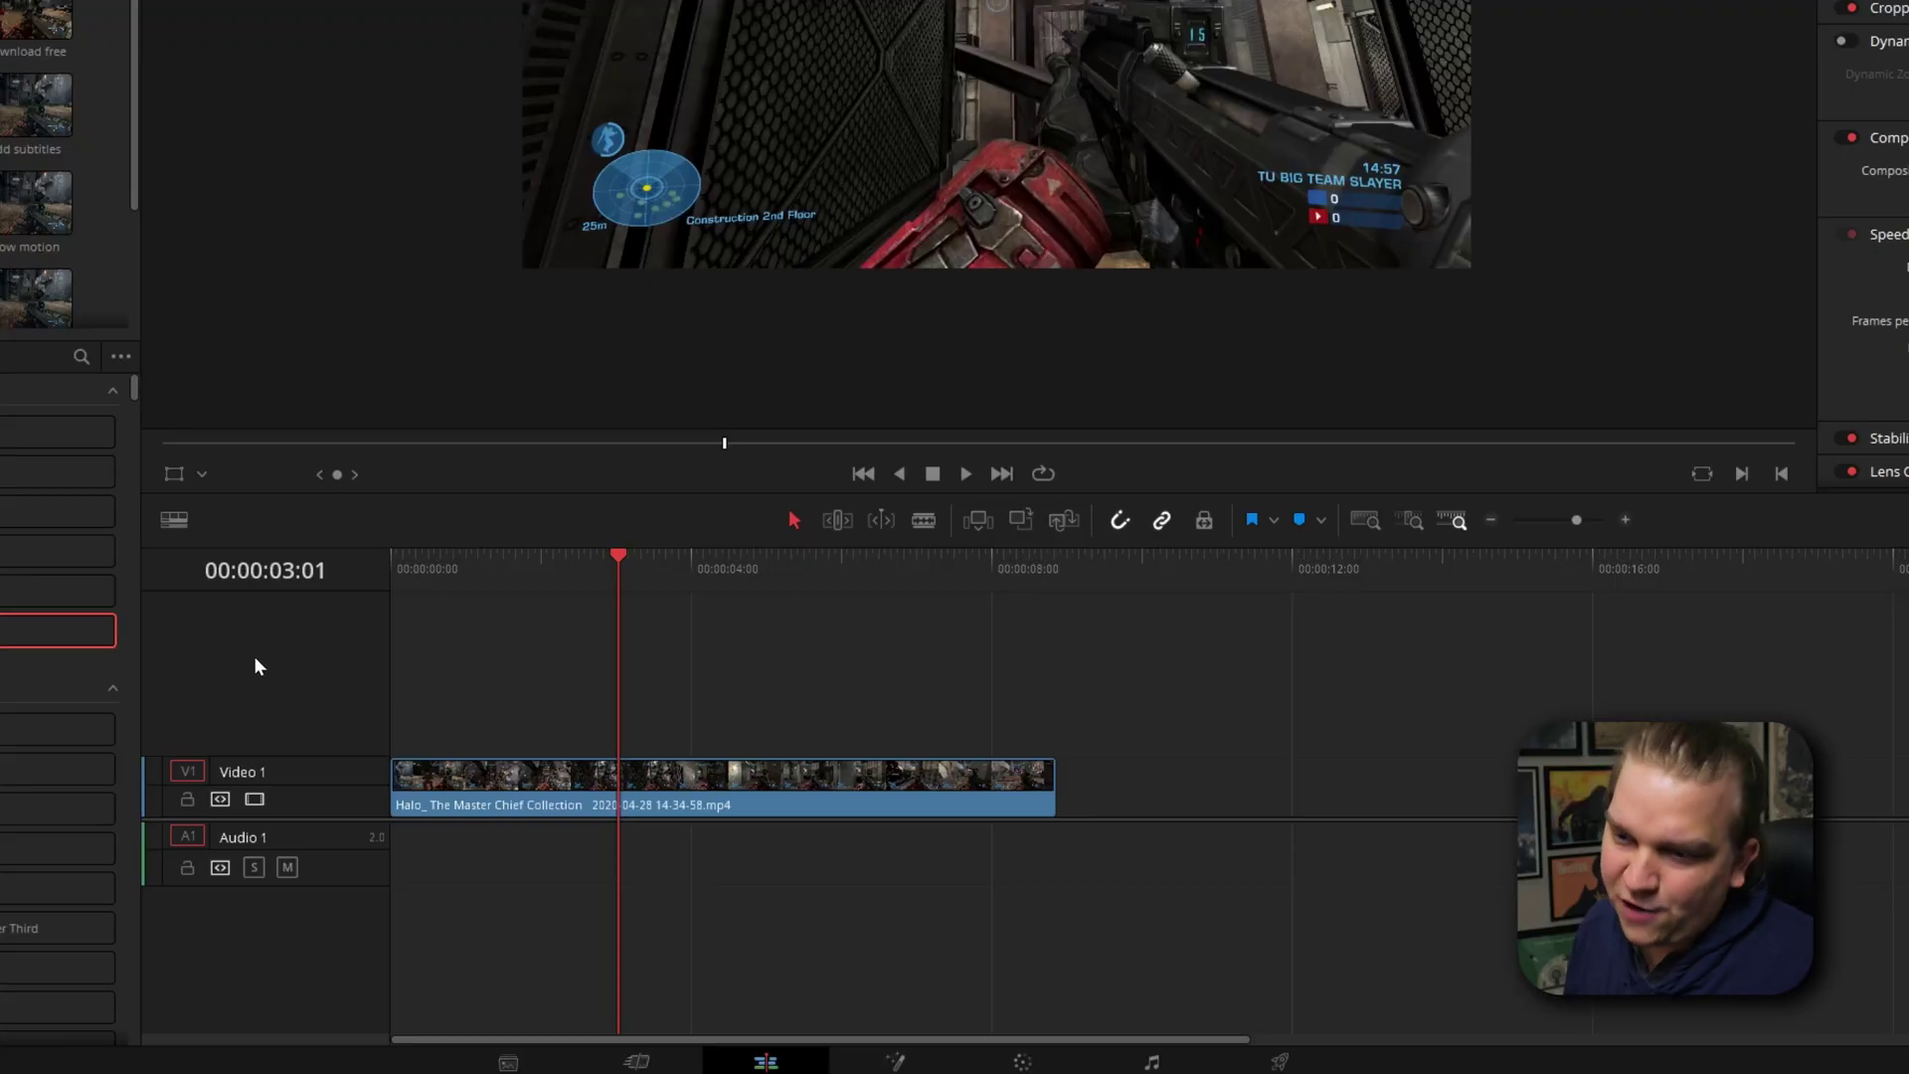
- Add a subtitle track from the track header menu and select ST1 to show its Inspector settings
{"action": "right_click", "coordinate": [256, 665]}
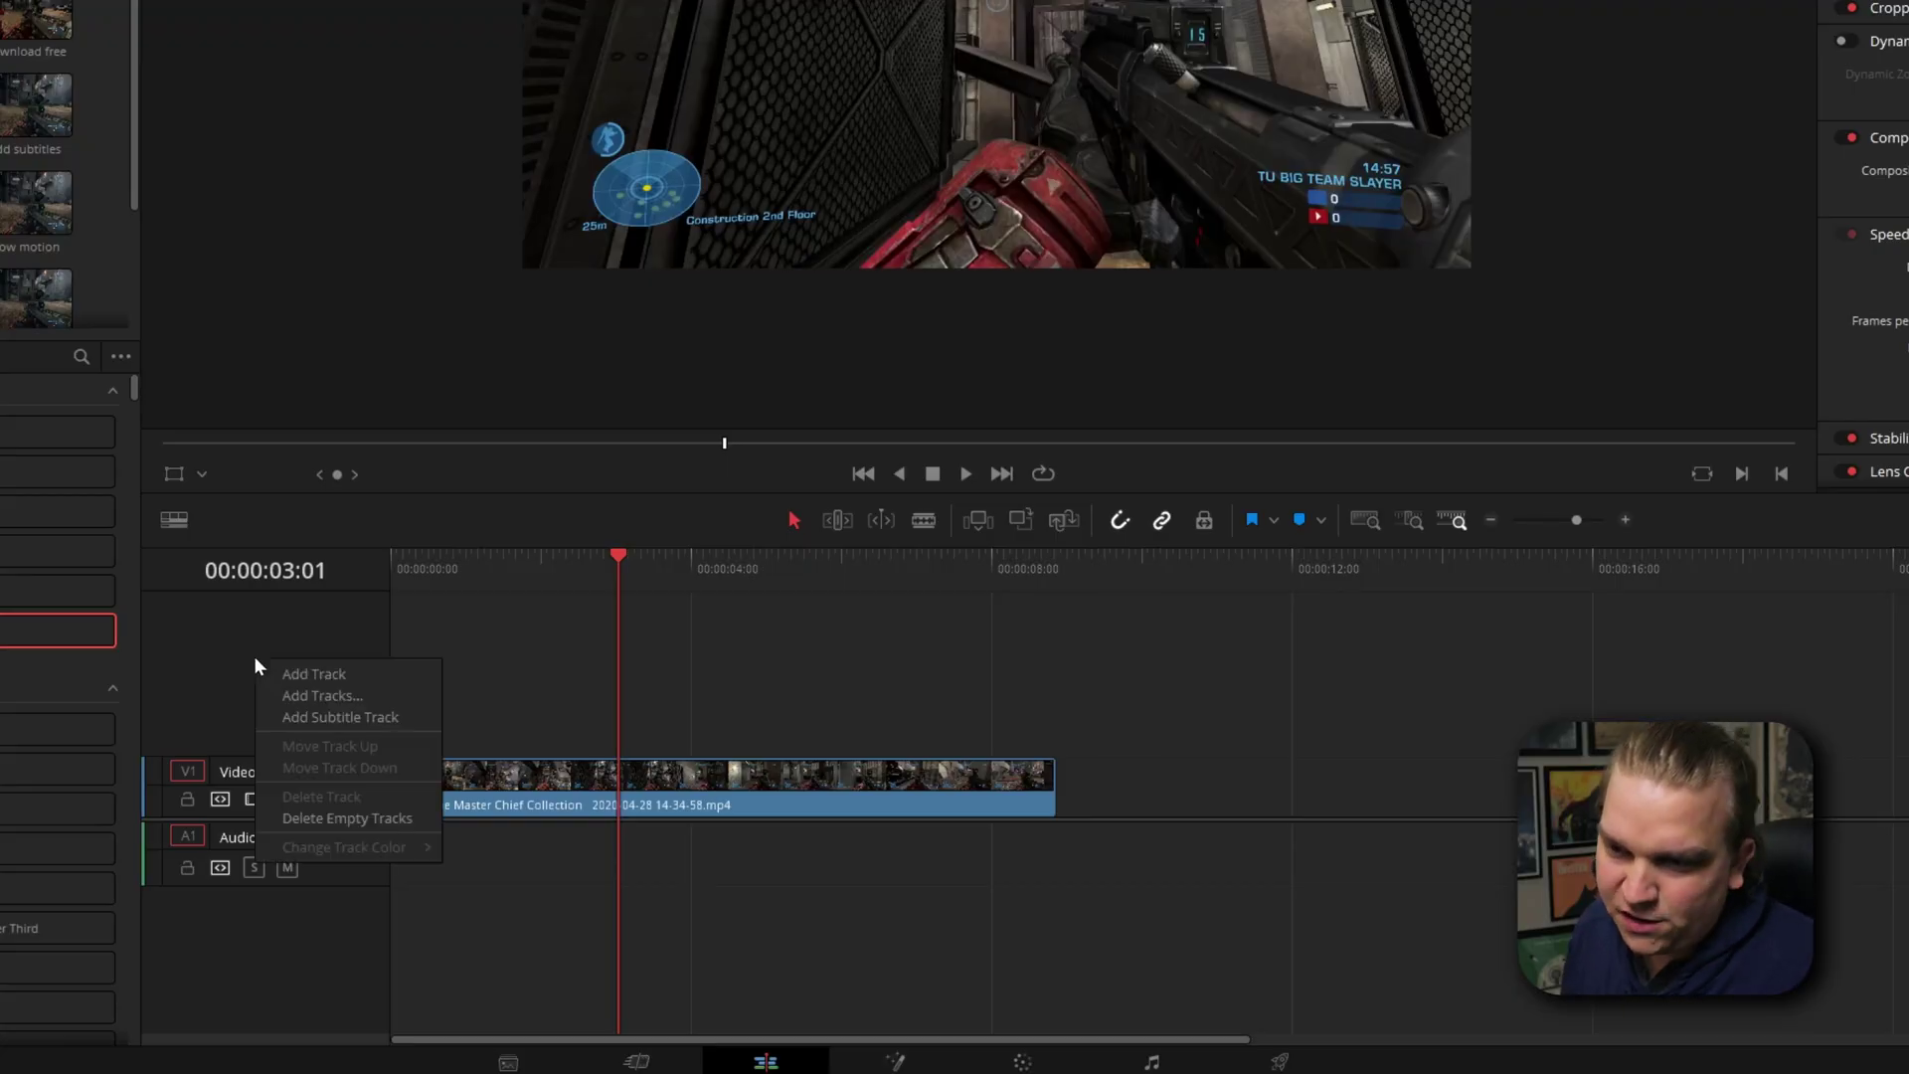
{"action": "left_click", "coordinate": [271, 718]}
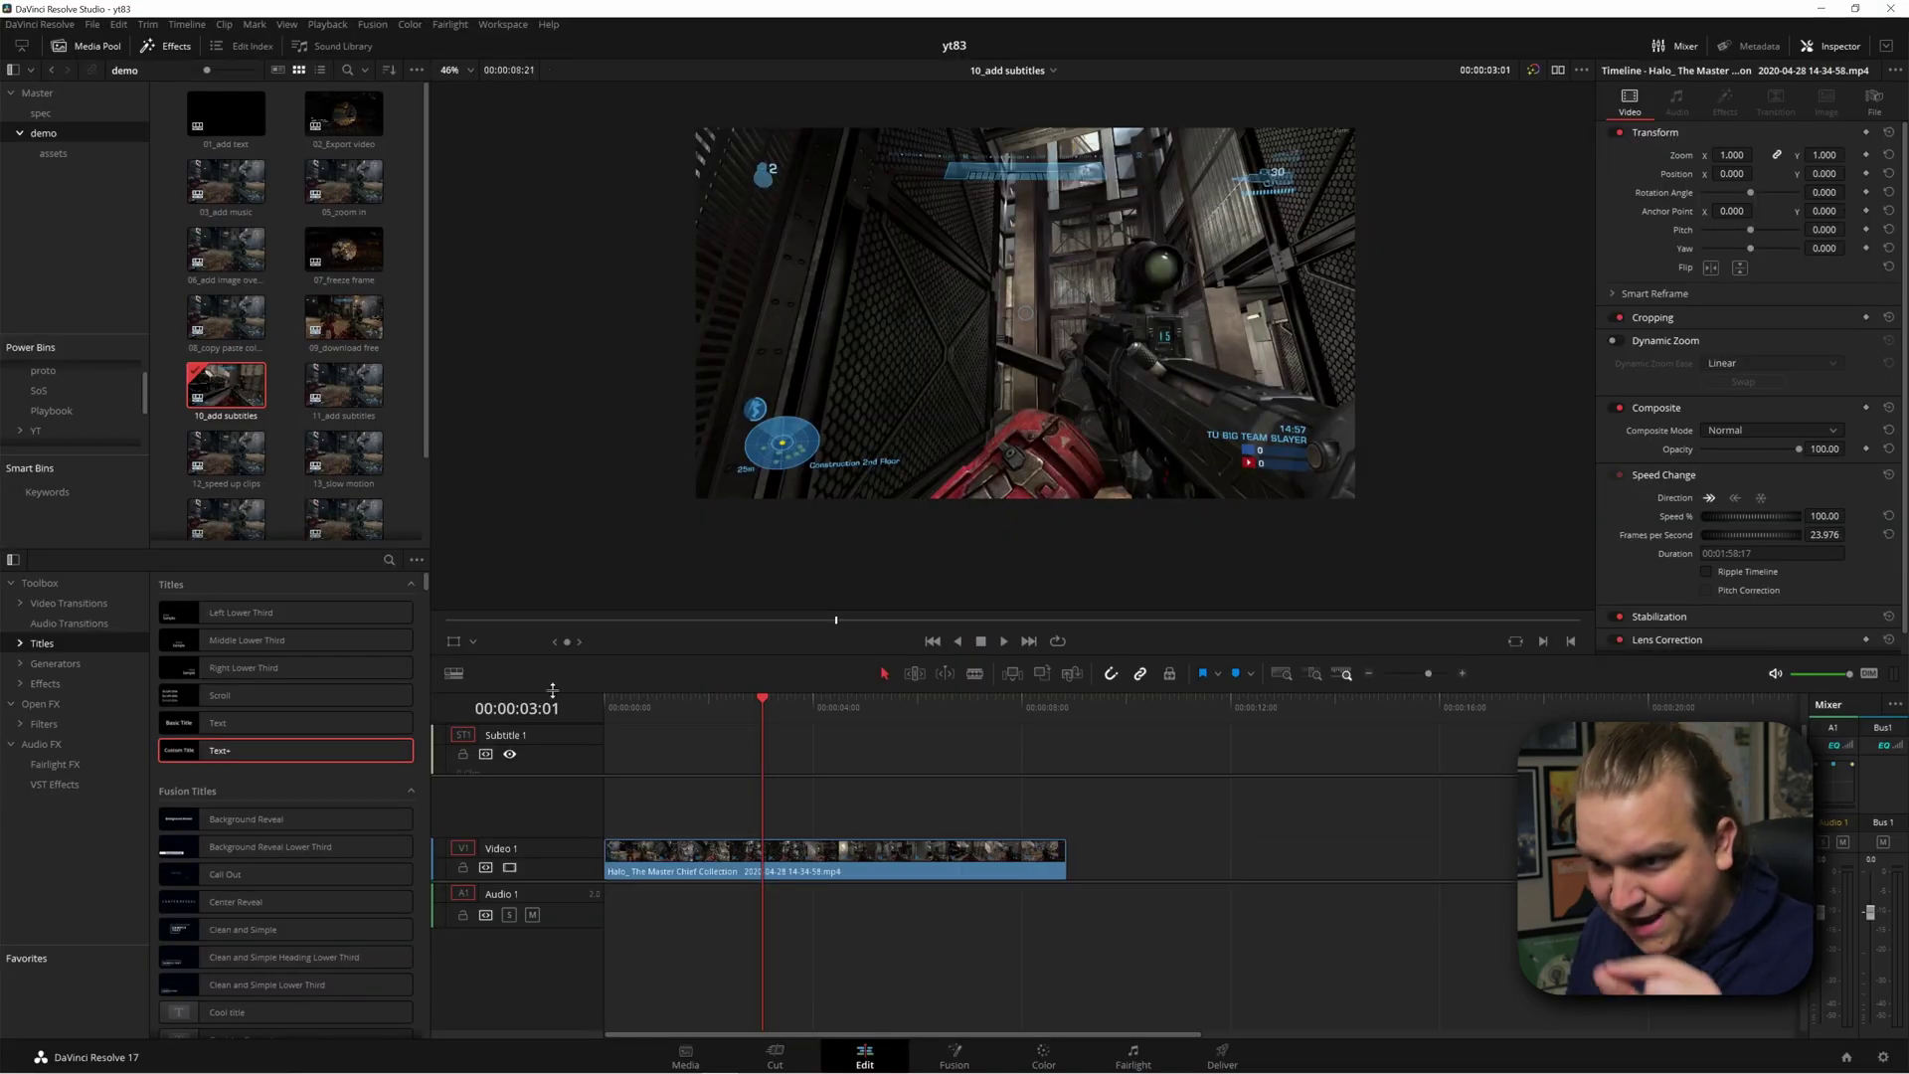
{"action": "left_click_drag", "start_coordinate": [686, 711], "coordinate": [641, 756]}
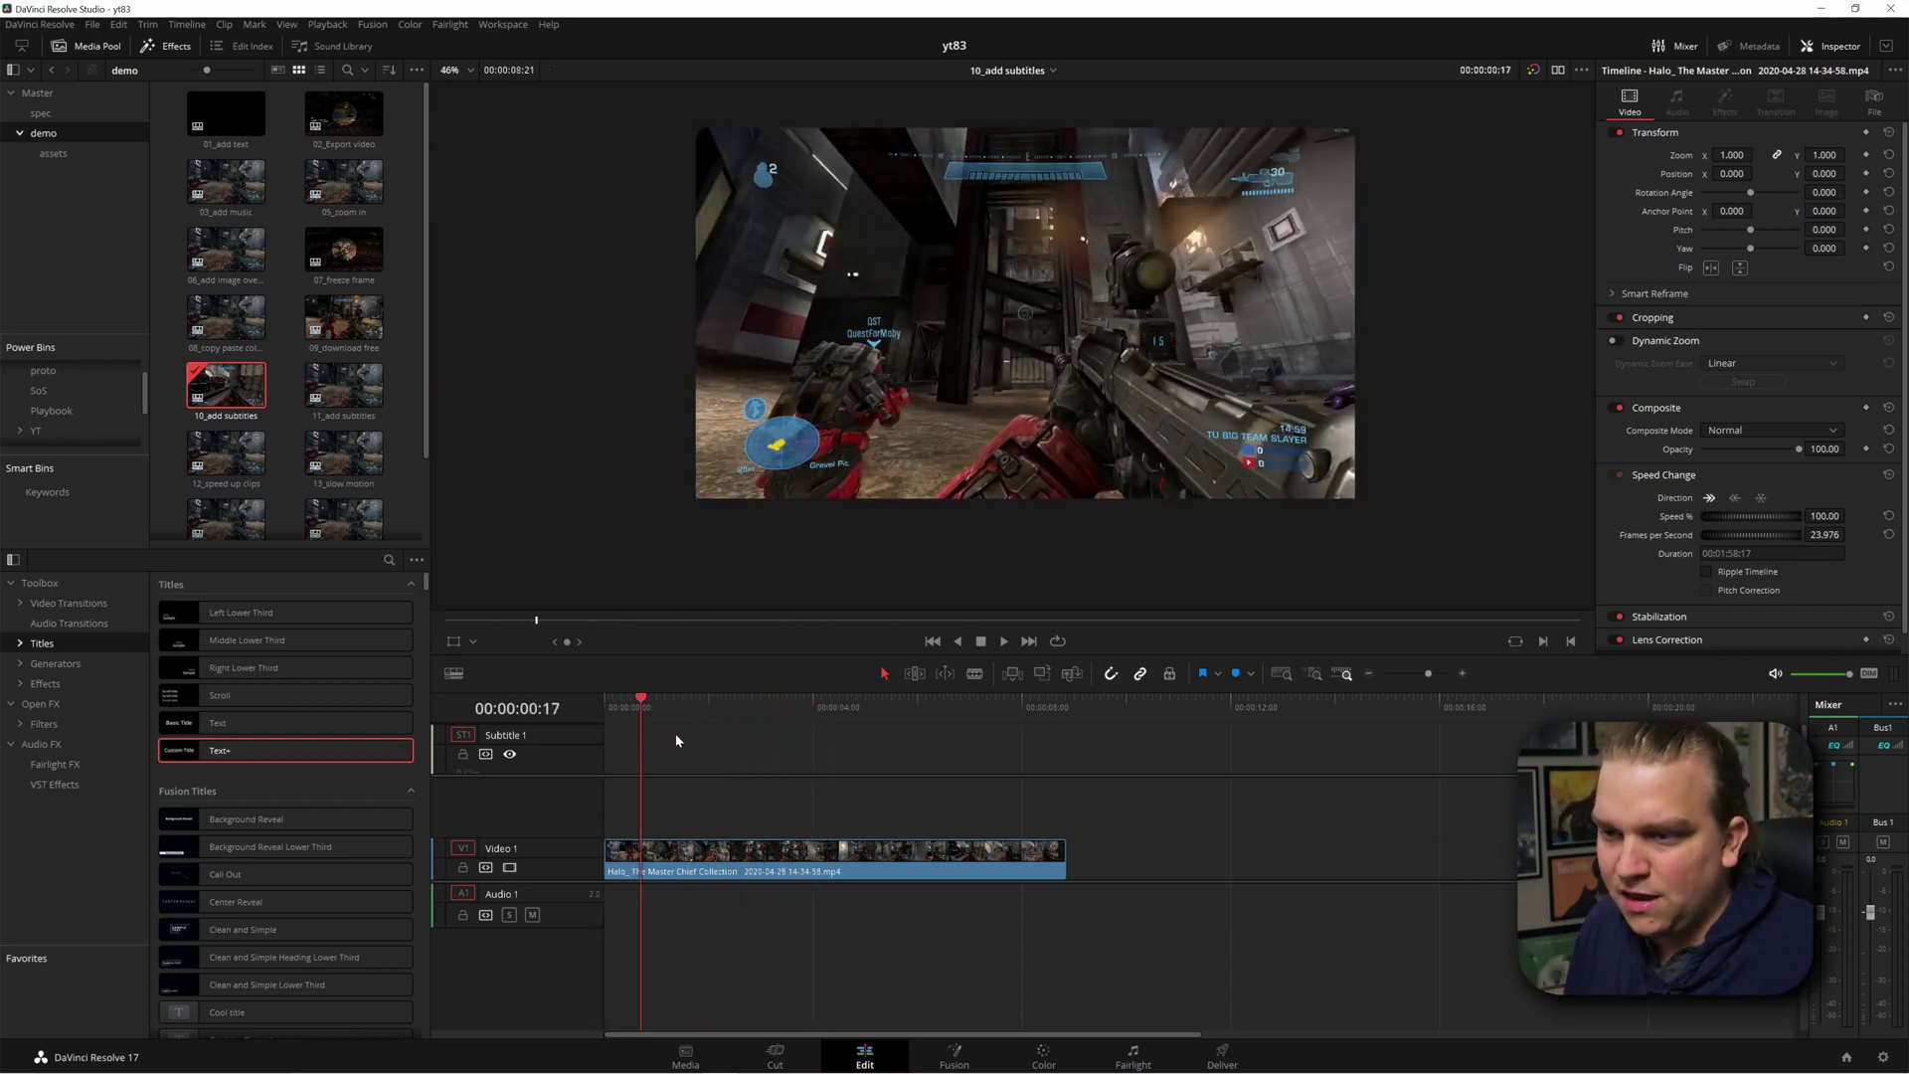
{"action": "left_click", "coordinate": [666, 743]}
- Create a caption at 00:00:01:02 reading 'Hello, welcome to my video' and move the playhead past it
{"action": "key", "text": "Left"}
{"action": "key", "text": "Left"}
{"action": "key", "text": "Left"}
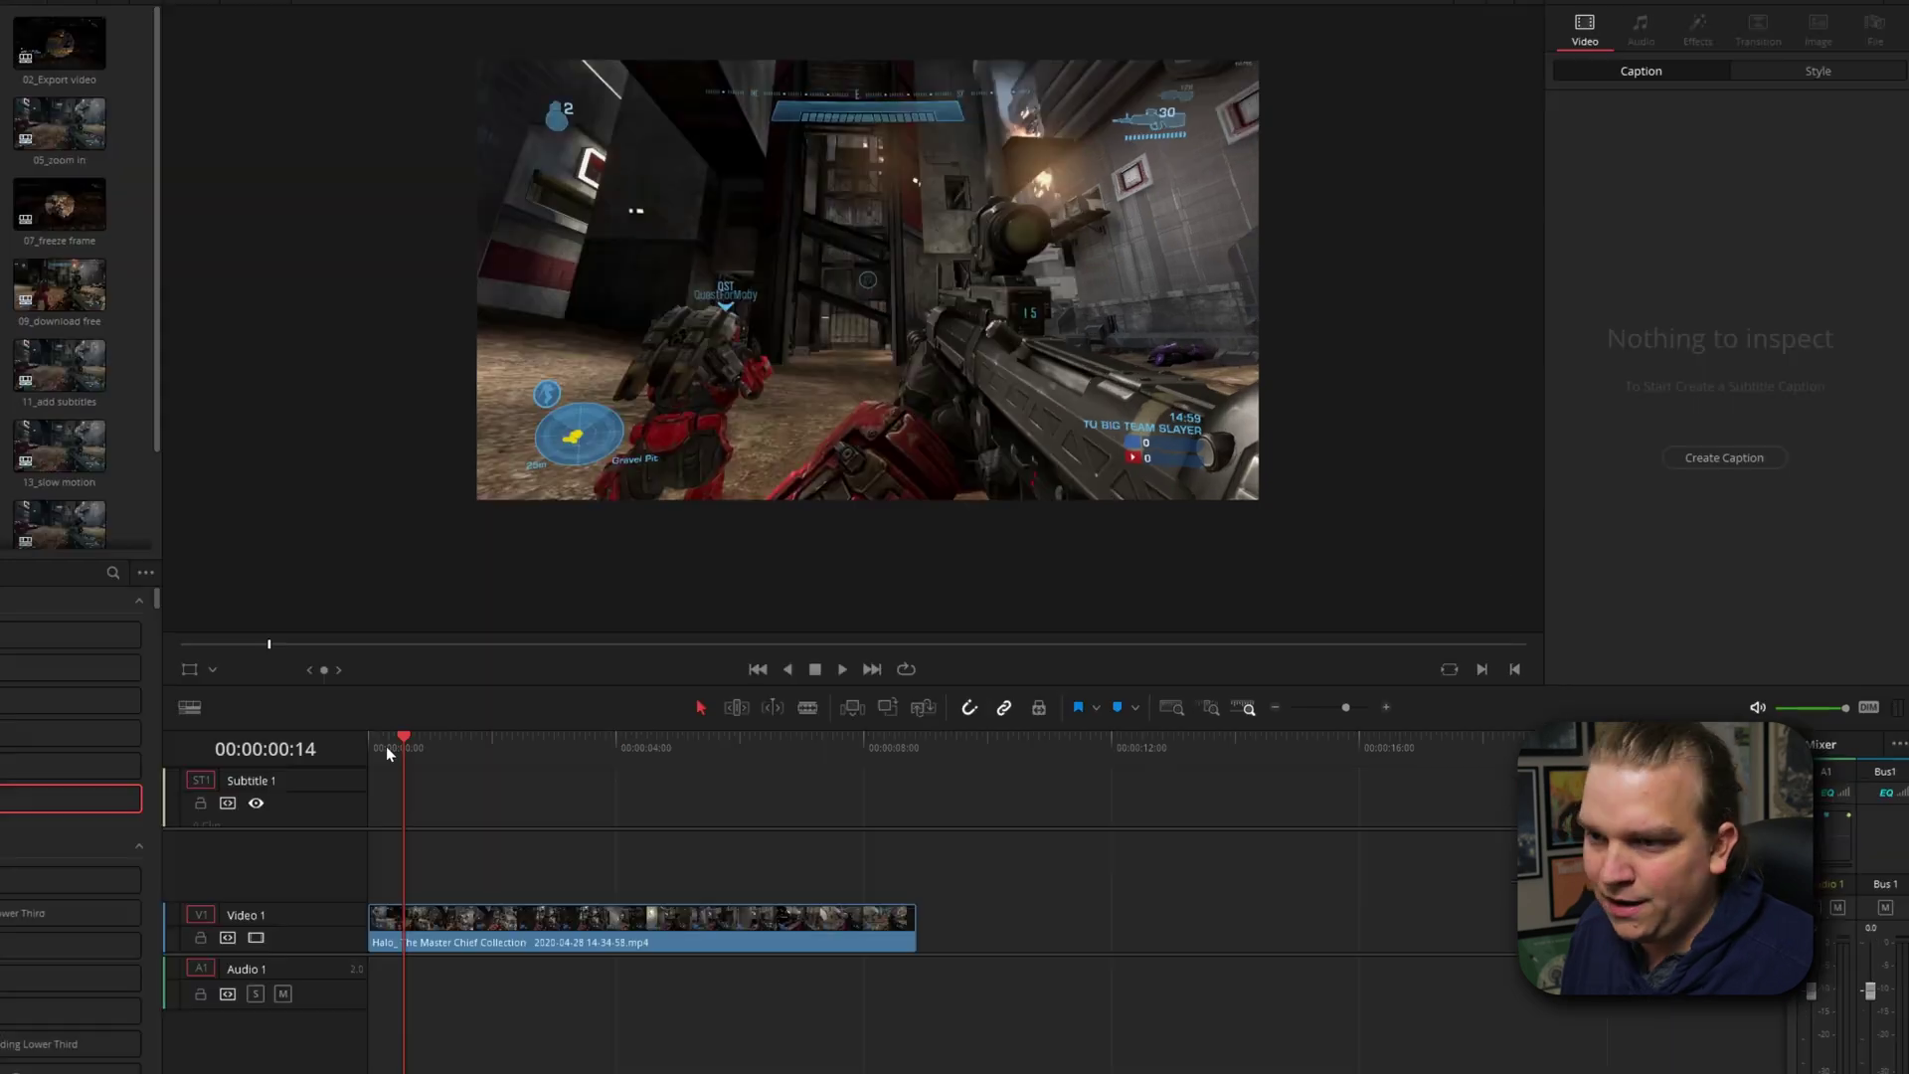
{"action": "key", "text": "space"}
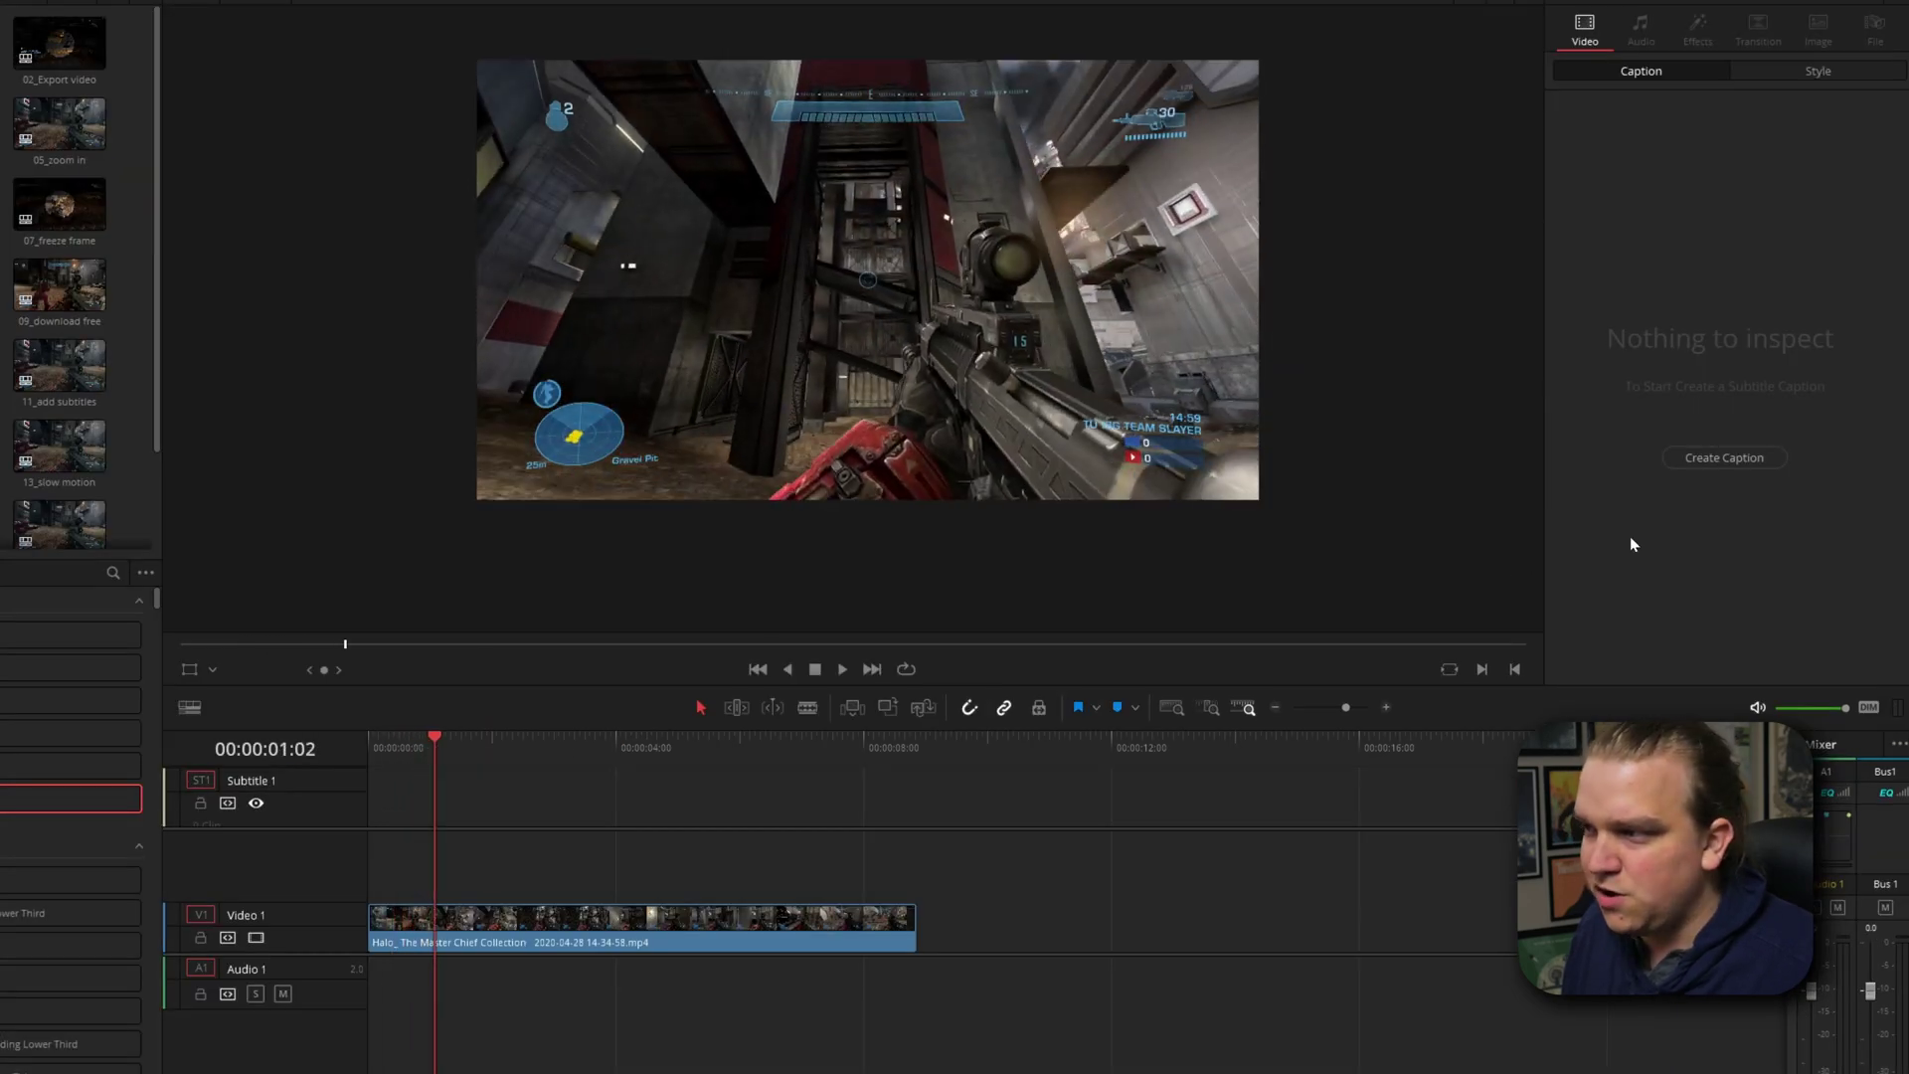
{"action": "left_click", "coordinate": [1716, 463]}
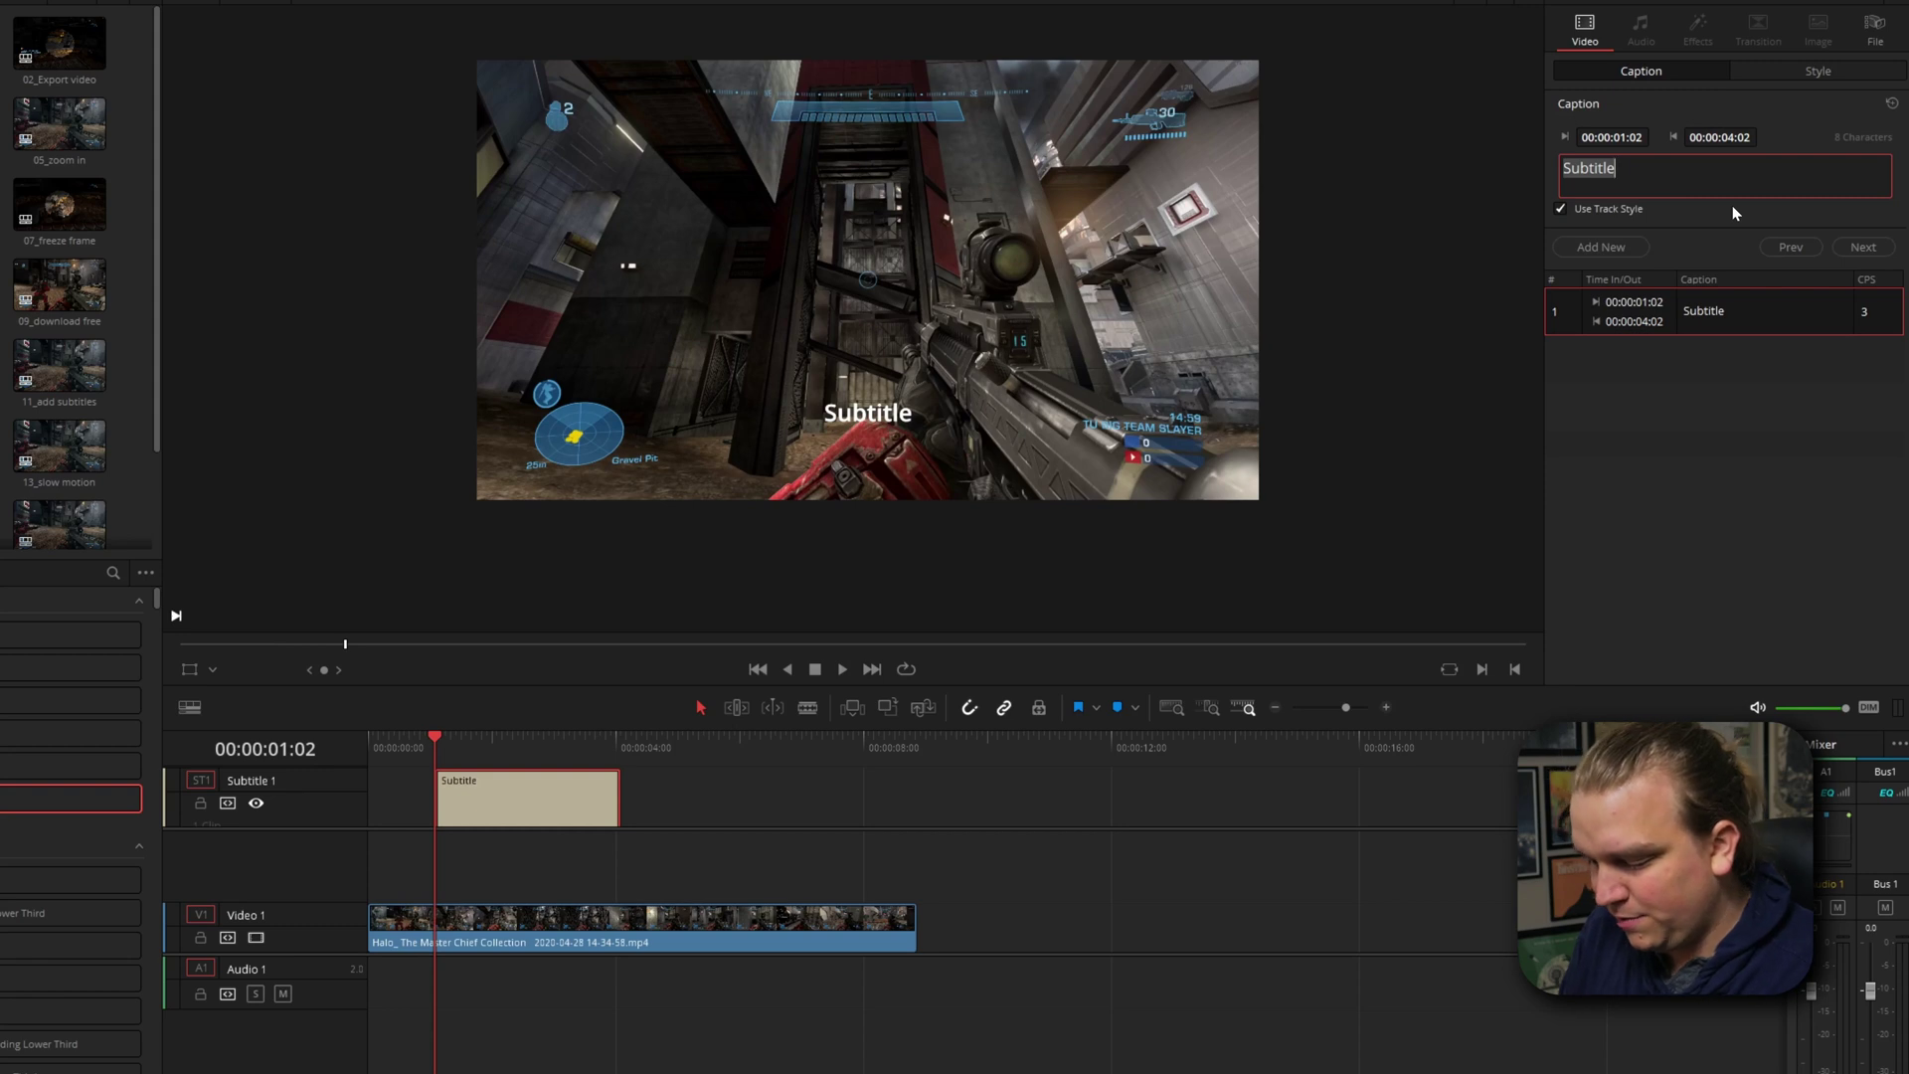
{"action": "type", "text": "Hello, welc"}
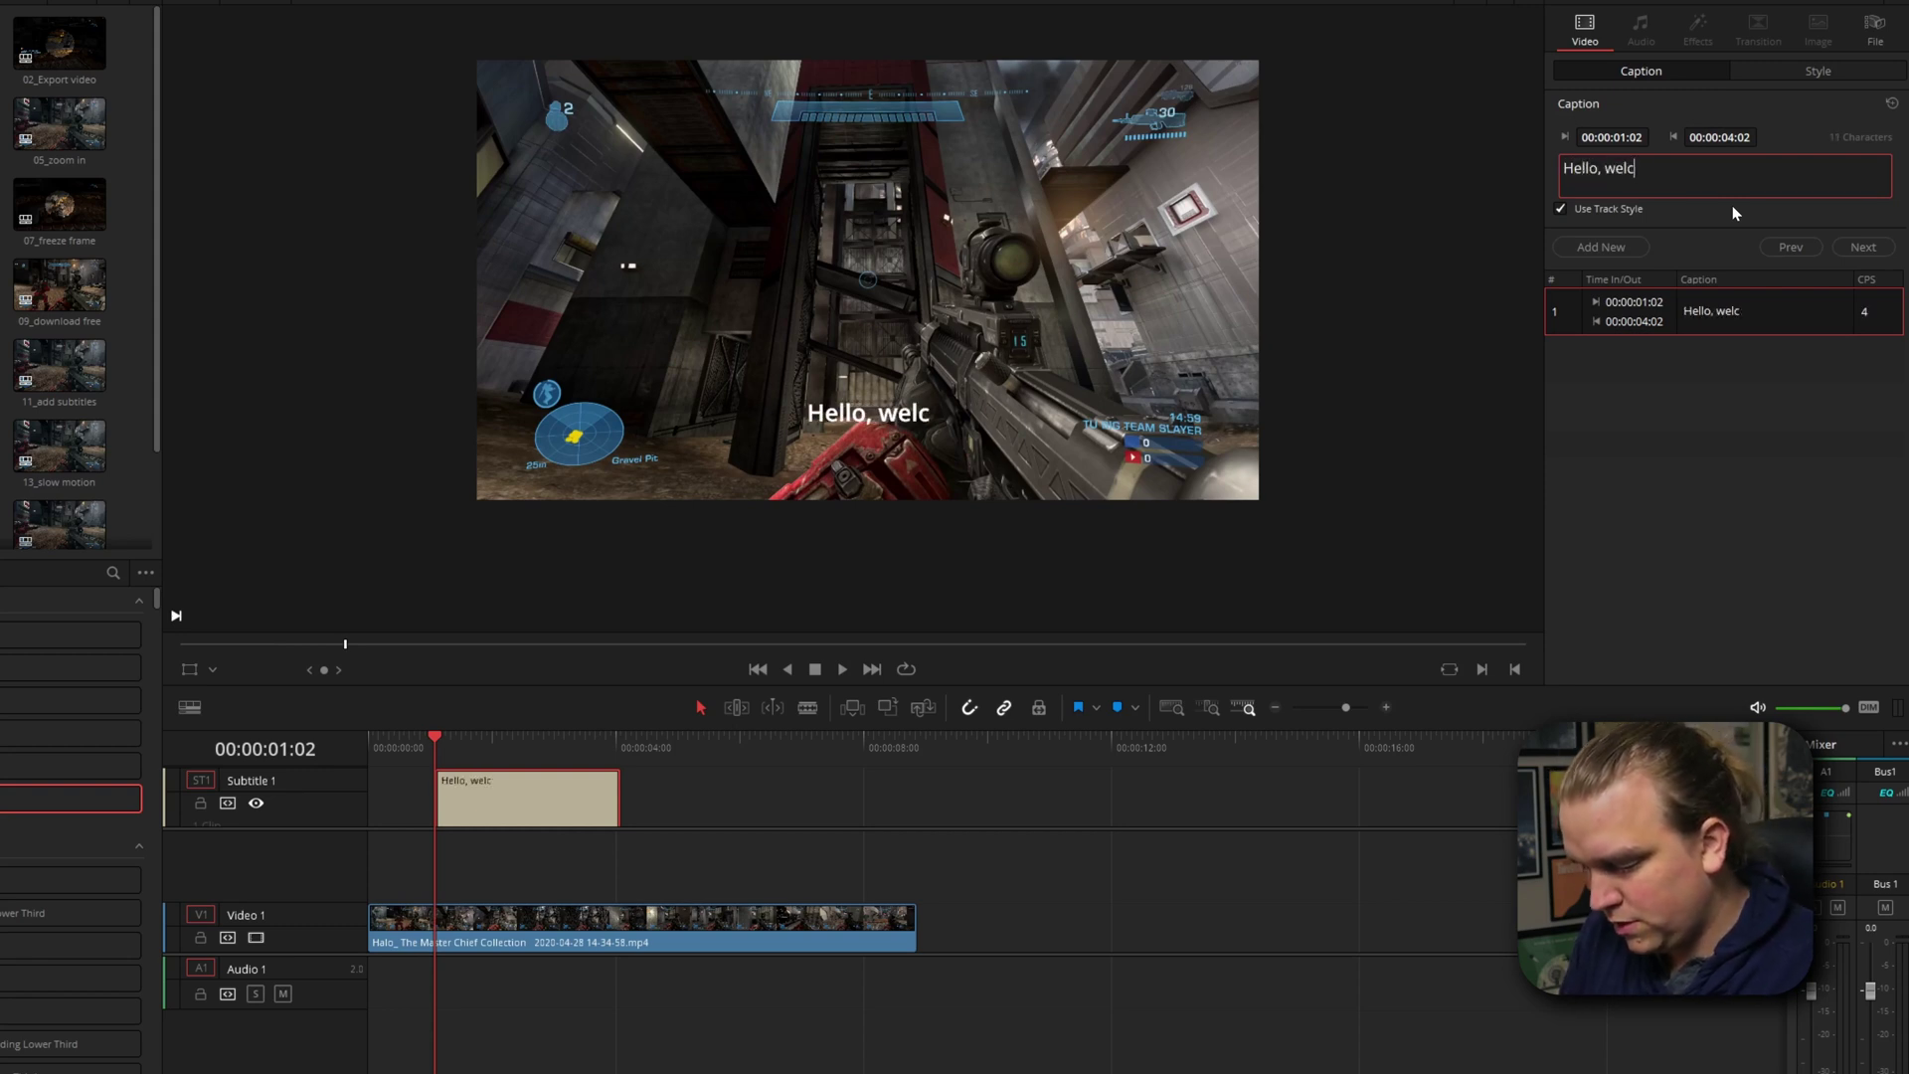
{"action": "type", "text": "ome to my video"}
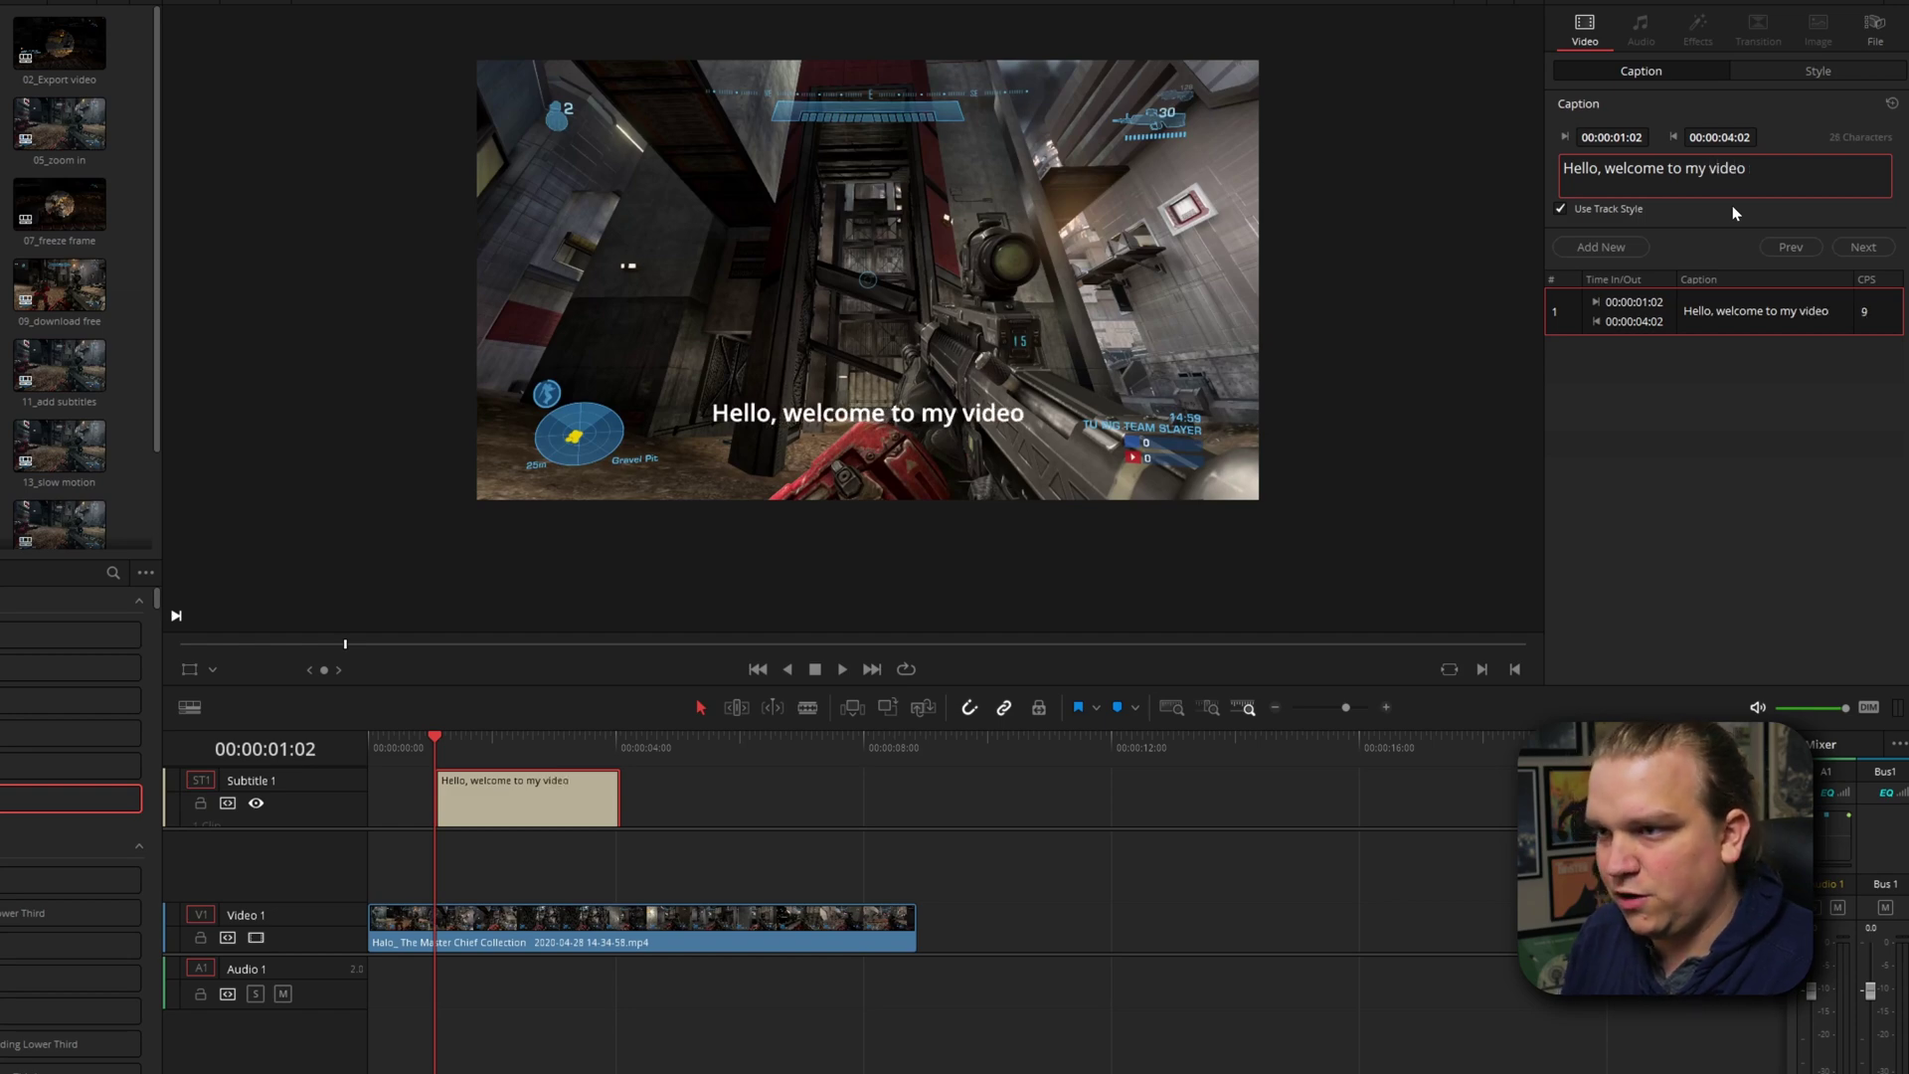
{"action": "left_click_drag", "start_coordinate": [438, 740], "coordinate": [549, 762]}
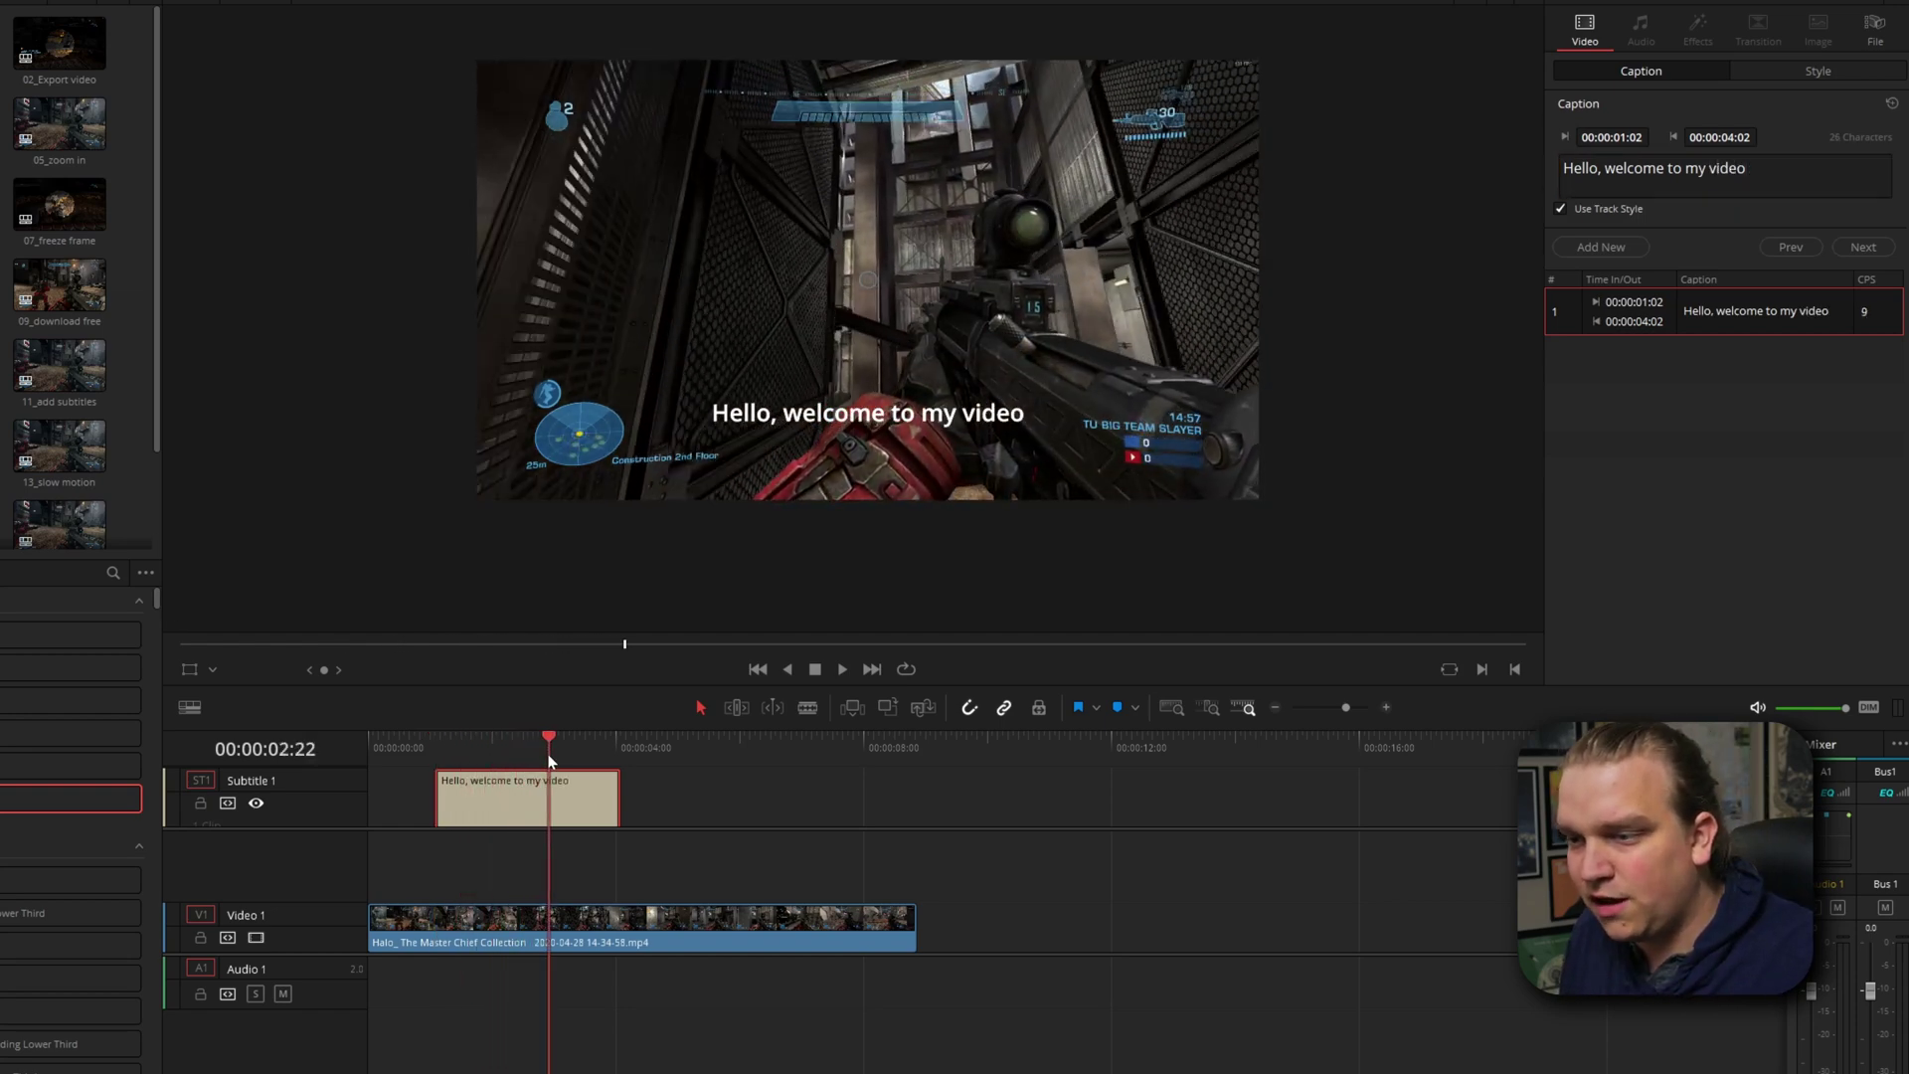
- Add a second caption and turn on a background behind the captions in the style settings
{"action": "left_click", "coordinate": [1586, 252]}
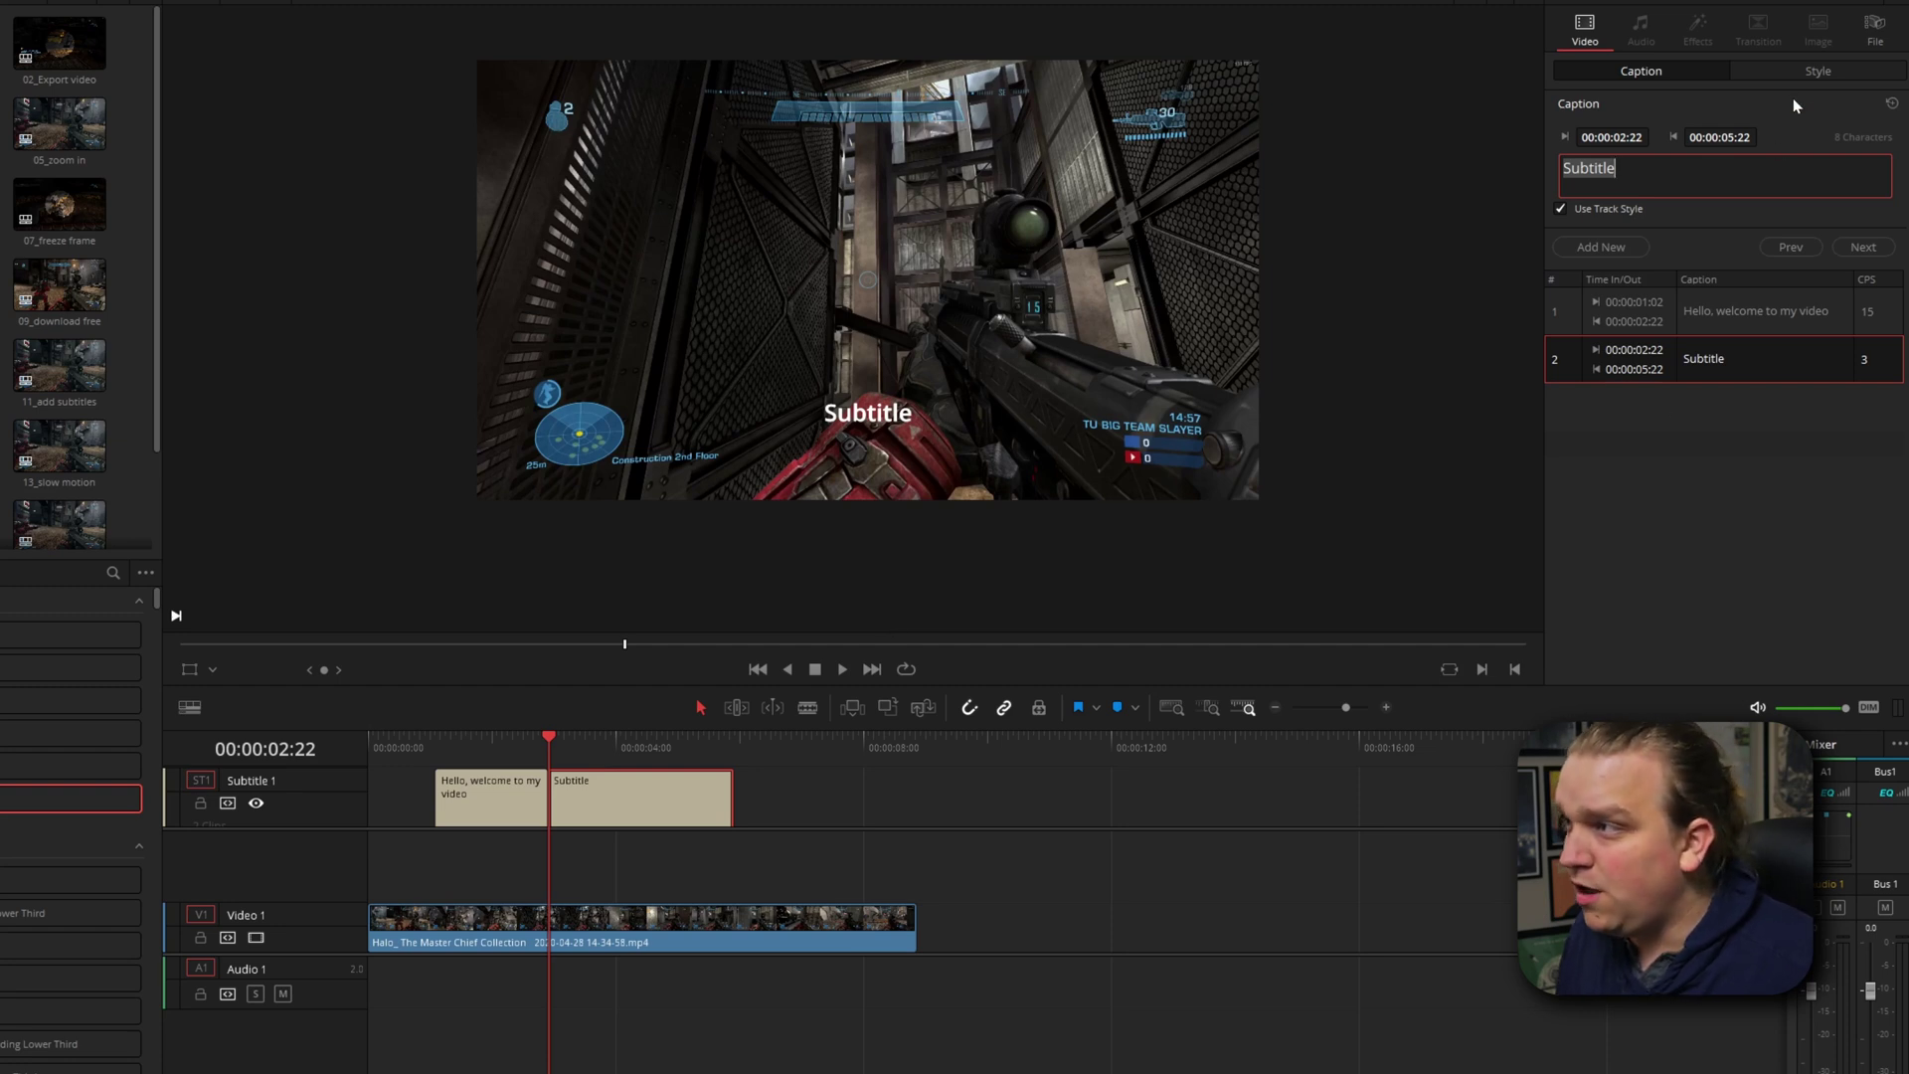
{"action": "left_click", "coordinate": [1811, 71]}
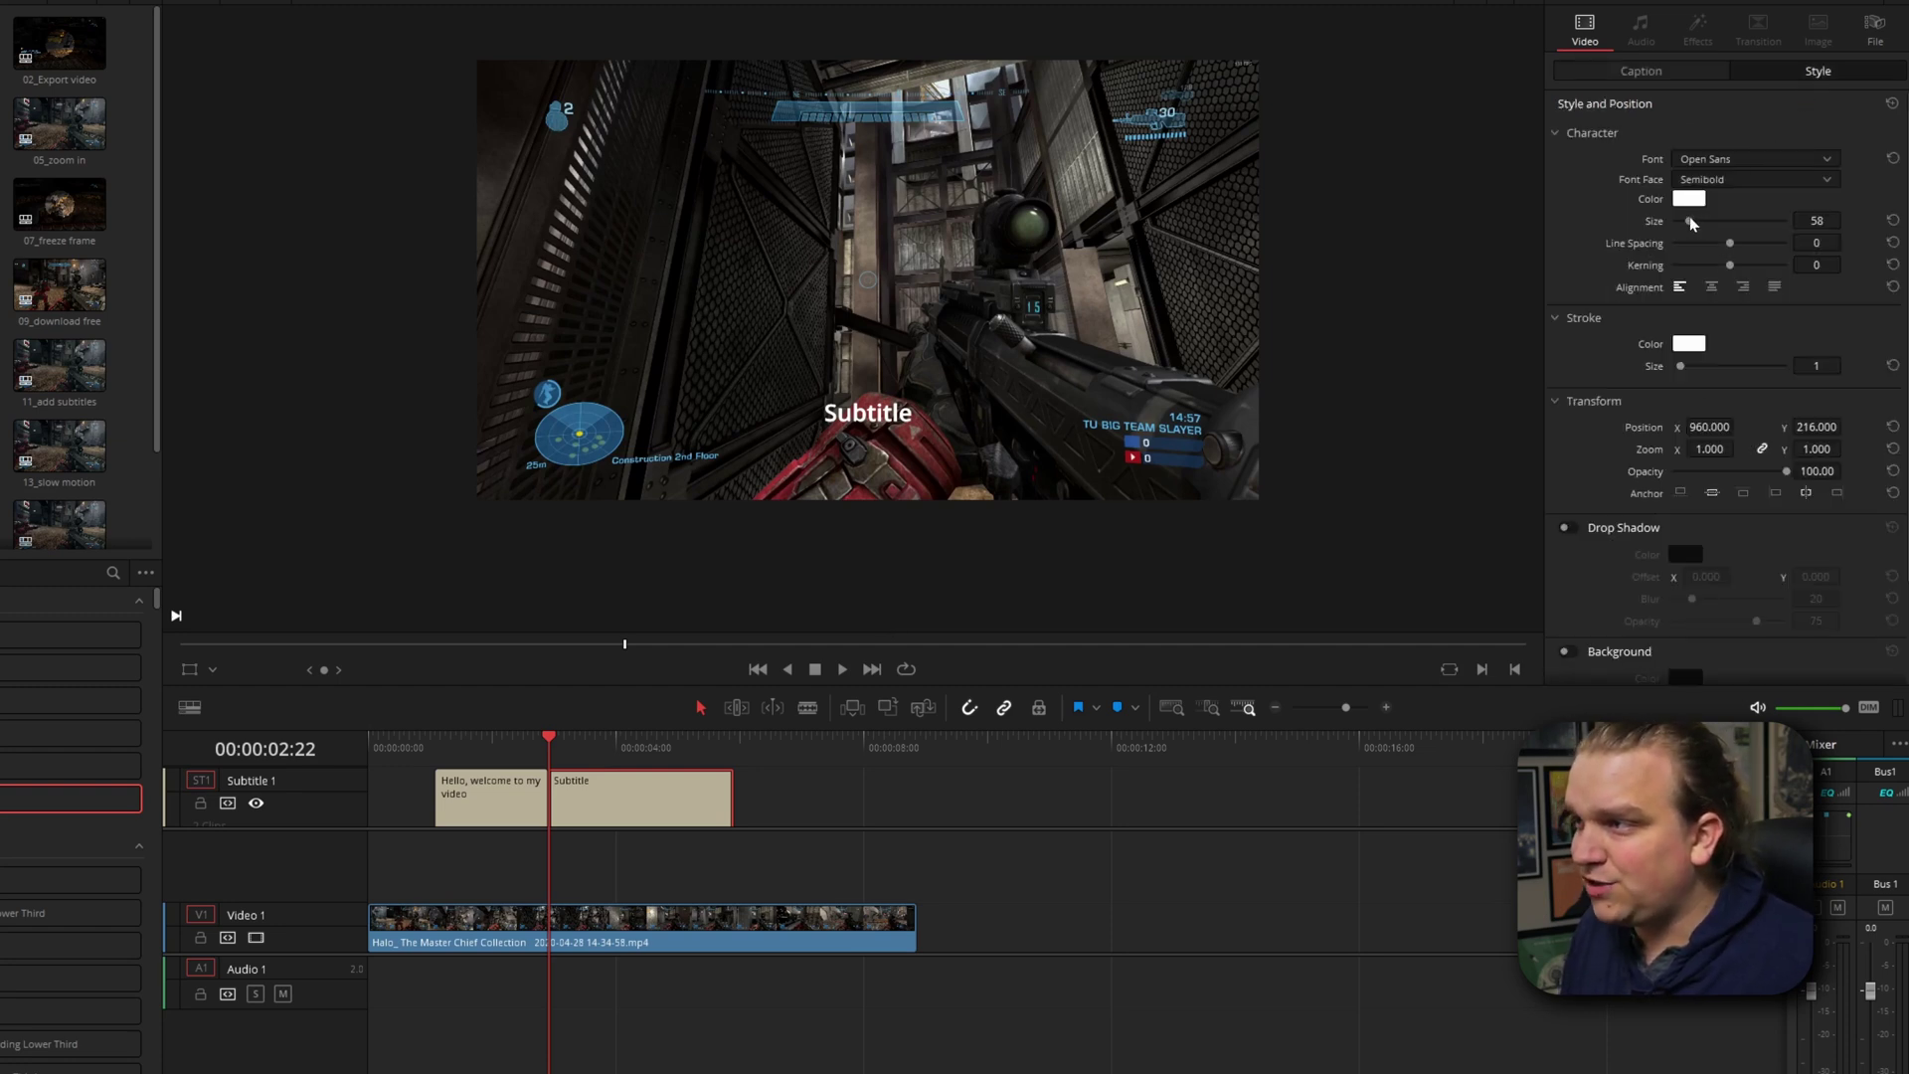
{"action": "left_click_drag", "start_coordinate": [1689, 221], "coordinate": [1697, 221]}
{"action": "scroll", "coordinate": [1594, 298], "scroll_direction": "down", "scroll_amount": 2}
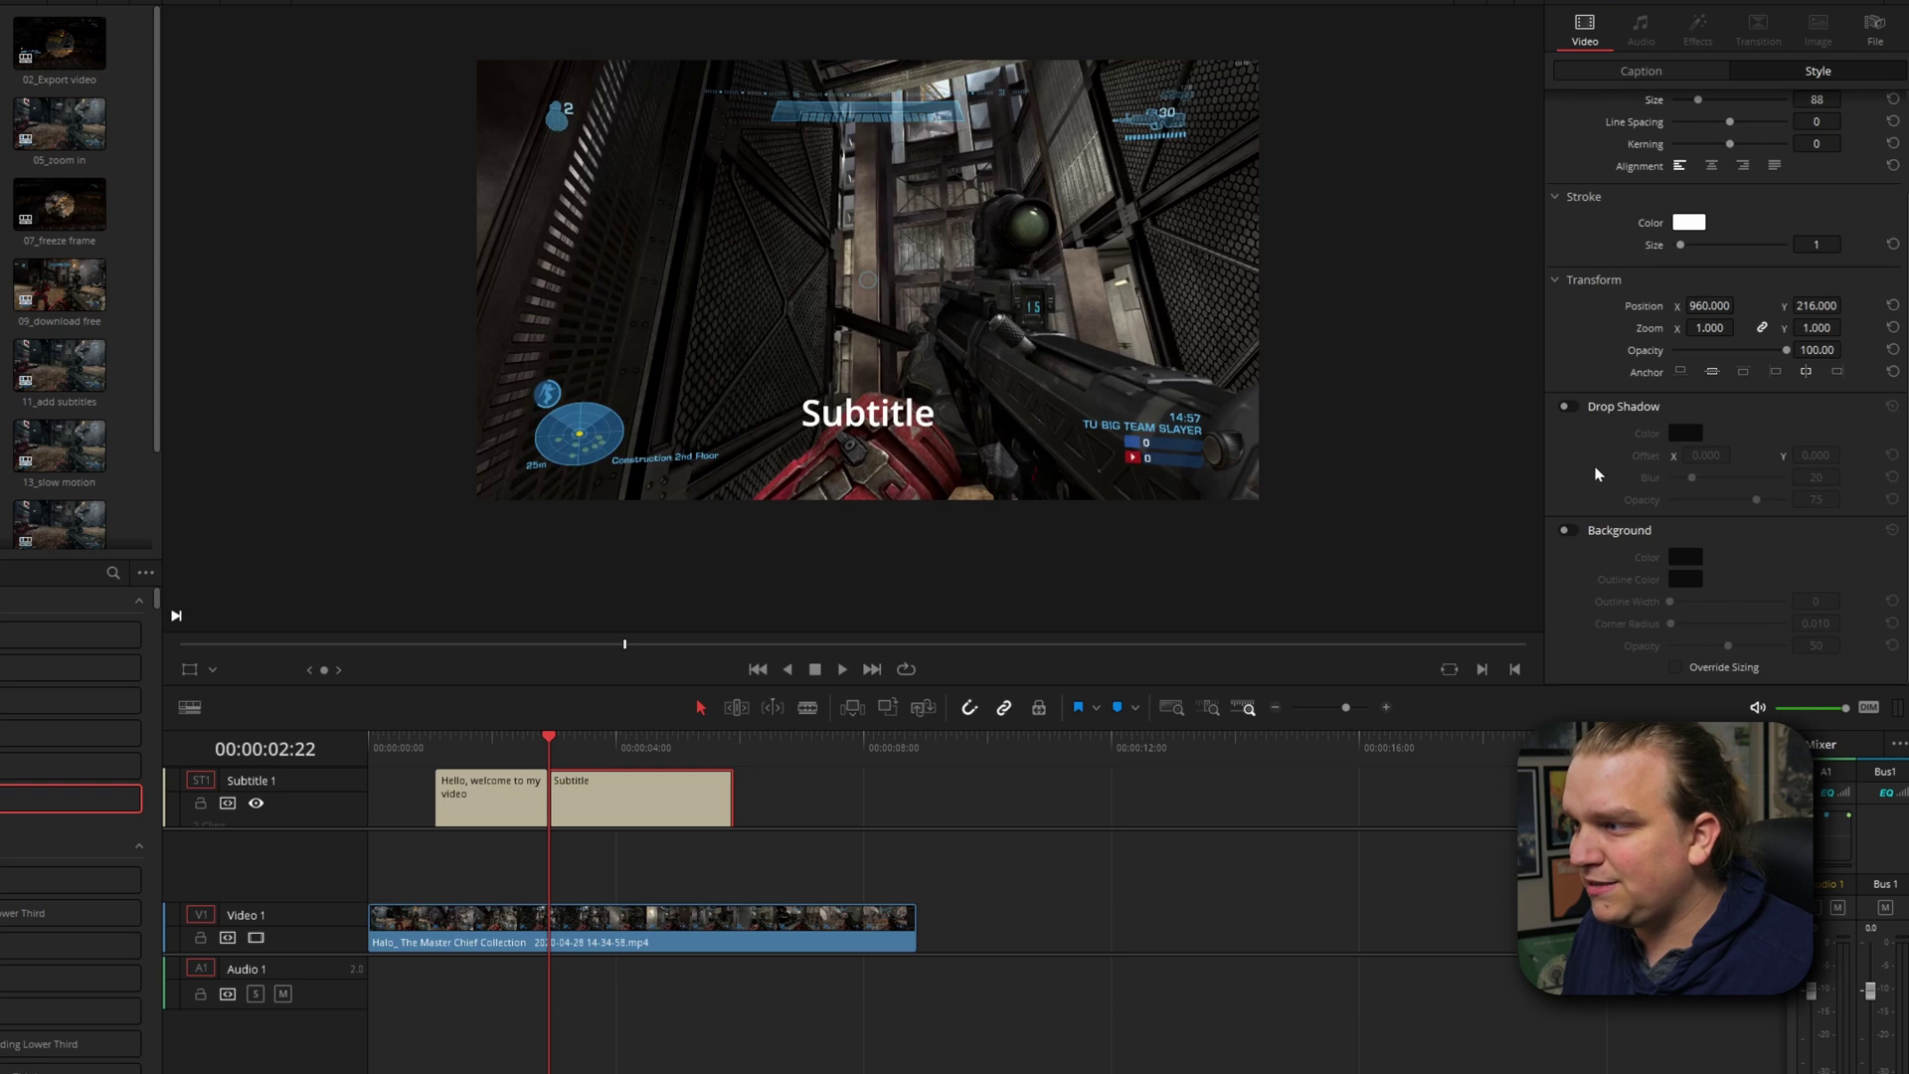
{"action": "left_click", "coordinate": [1567, 531]}
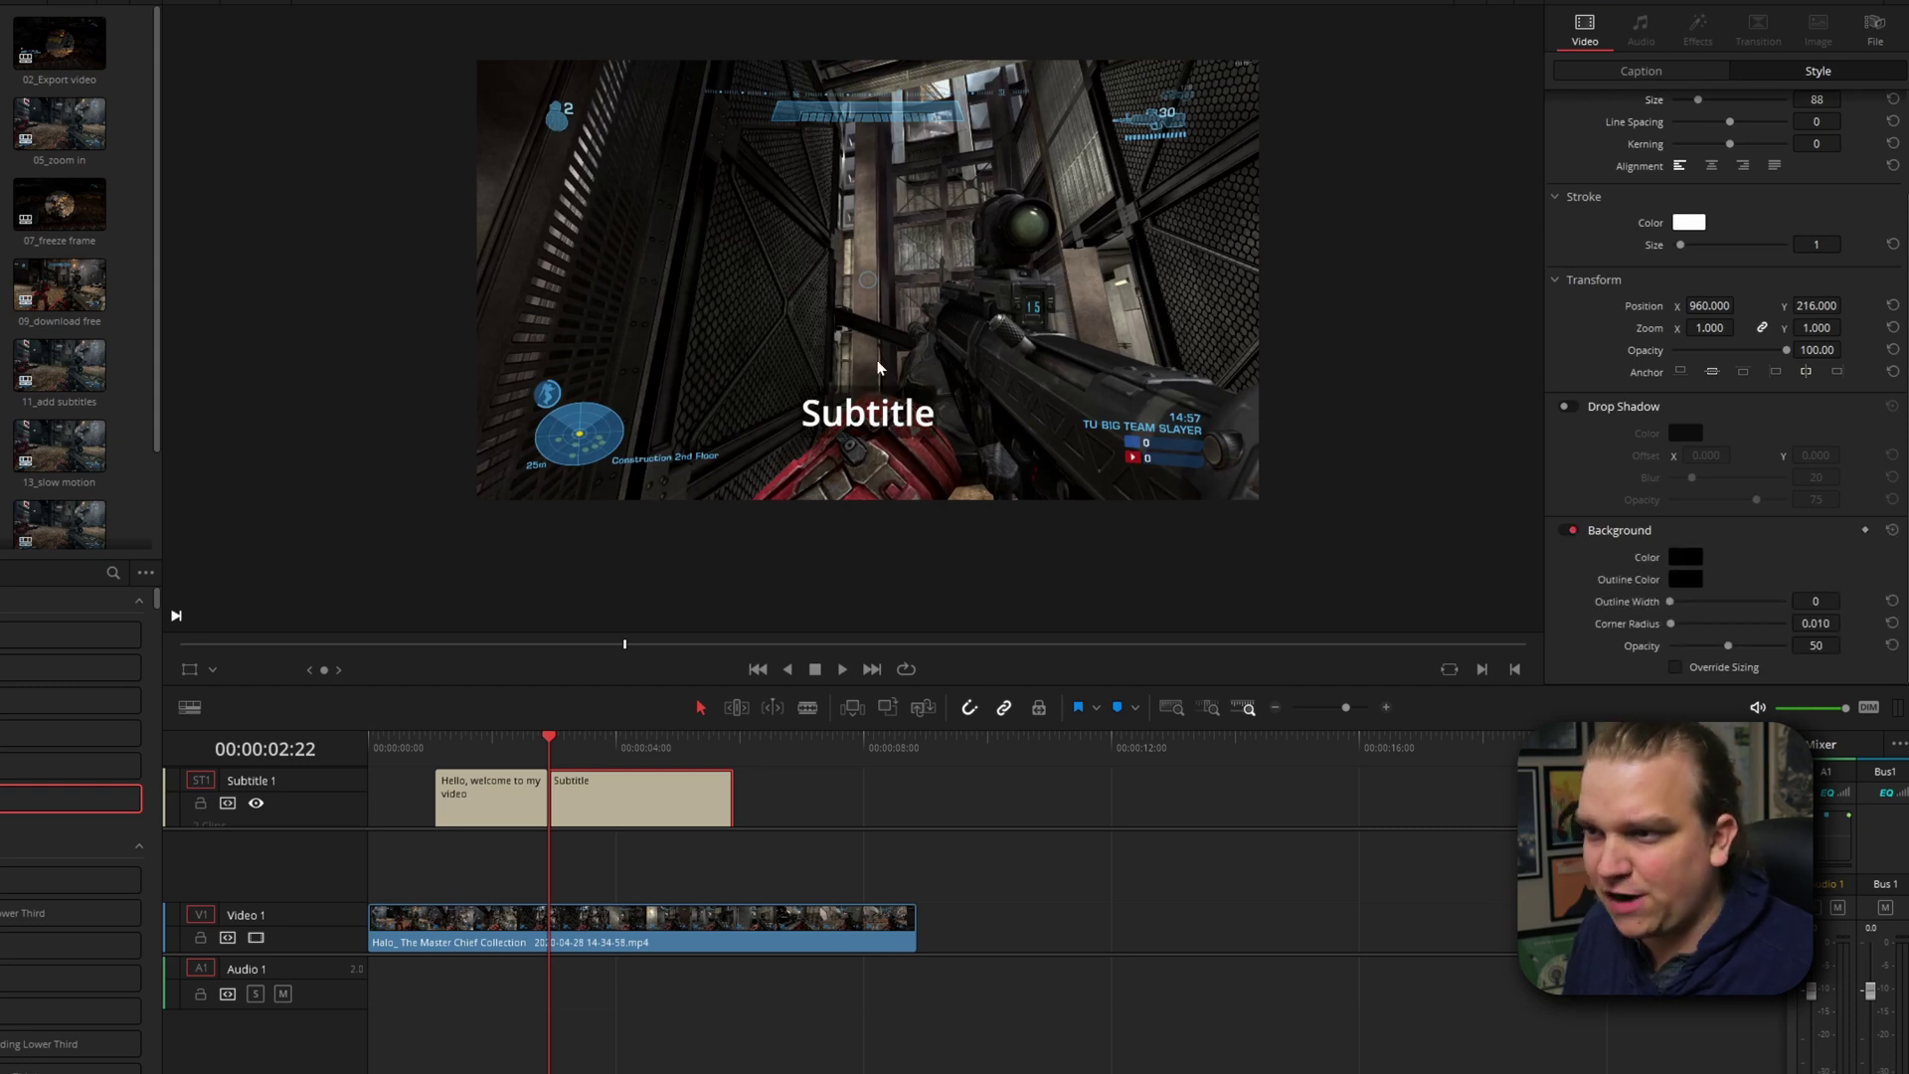
- Change the second caption's text to 'Subtitle scale to the text'
{"action": "left_click", "coordinate": [1636, 73]}
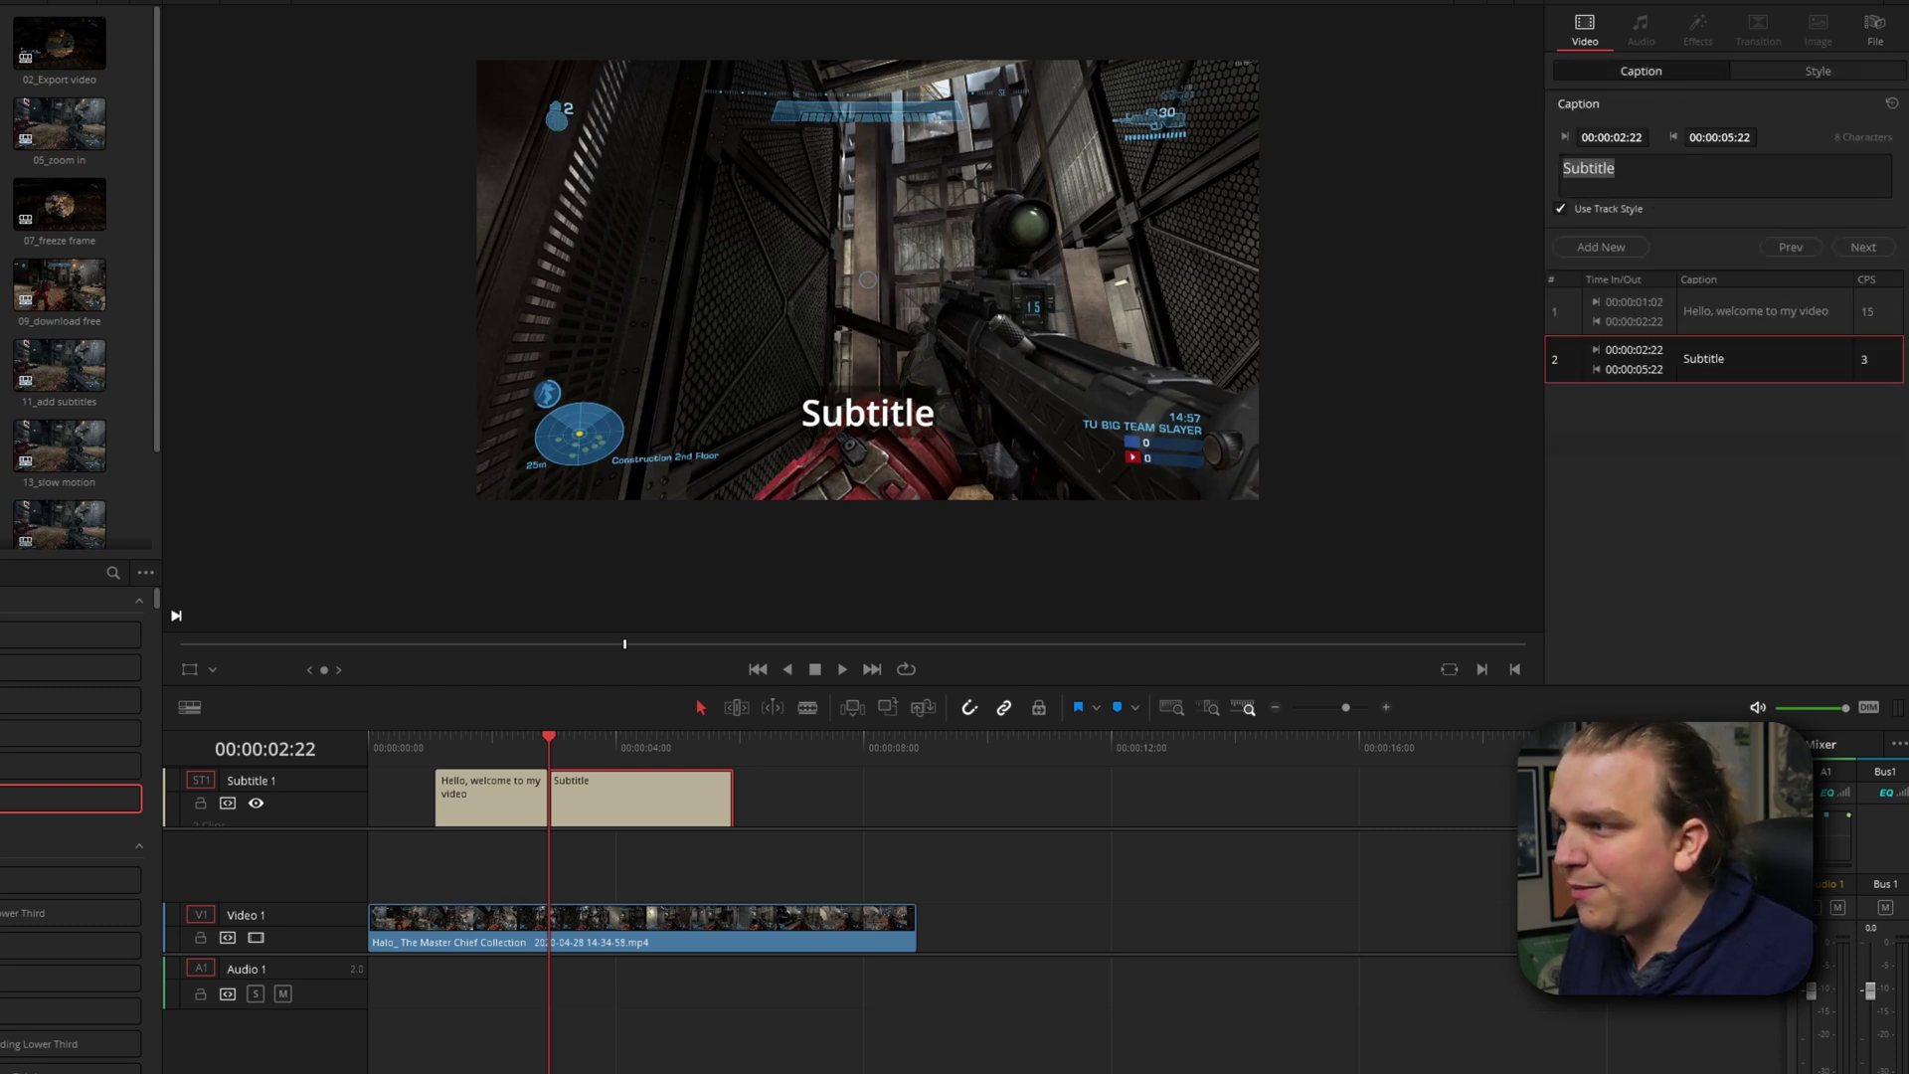
{"action": "left_click", "coordinate": [1617, 169]}
{"action": "type", "text": "sc"}
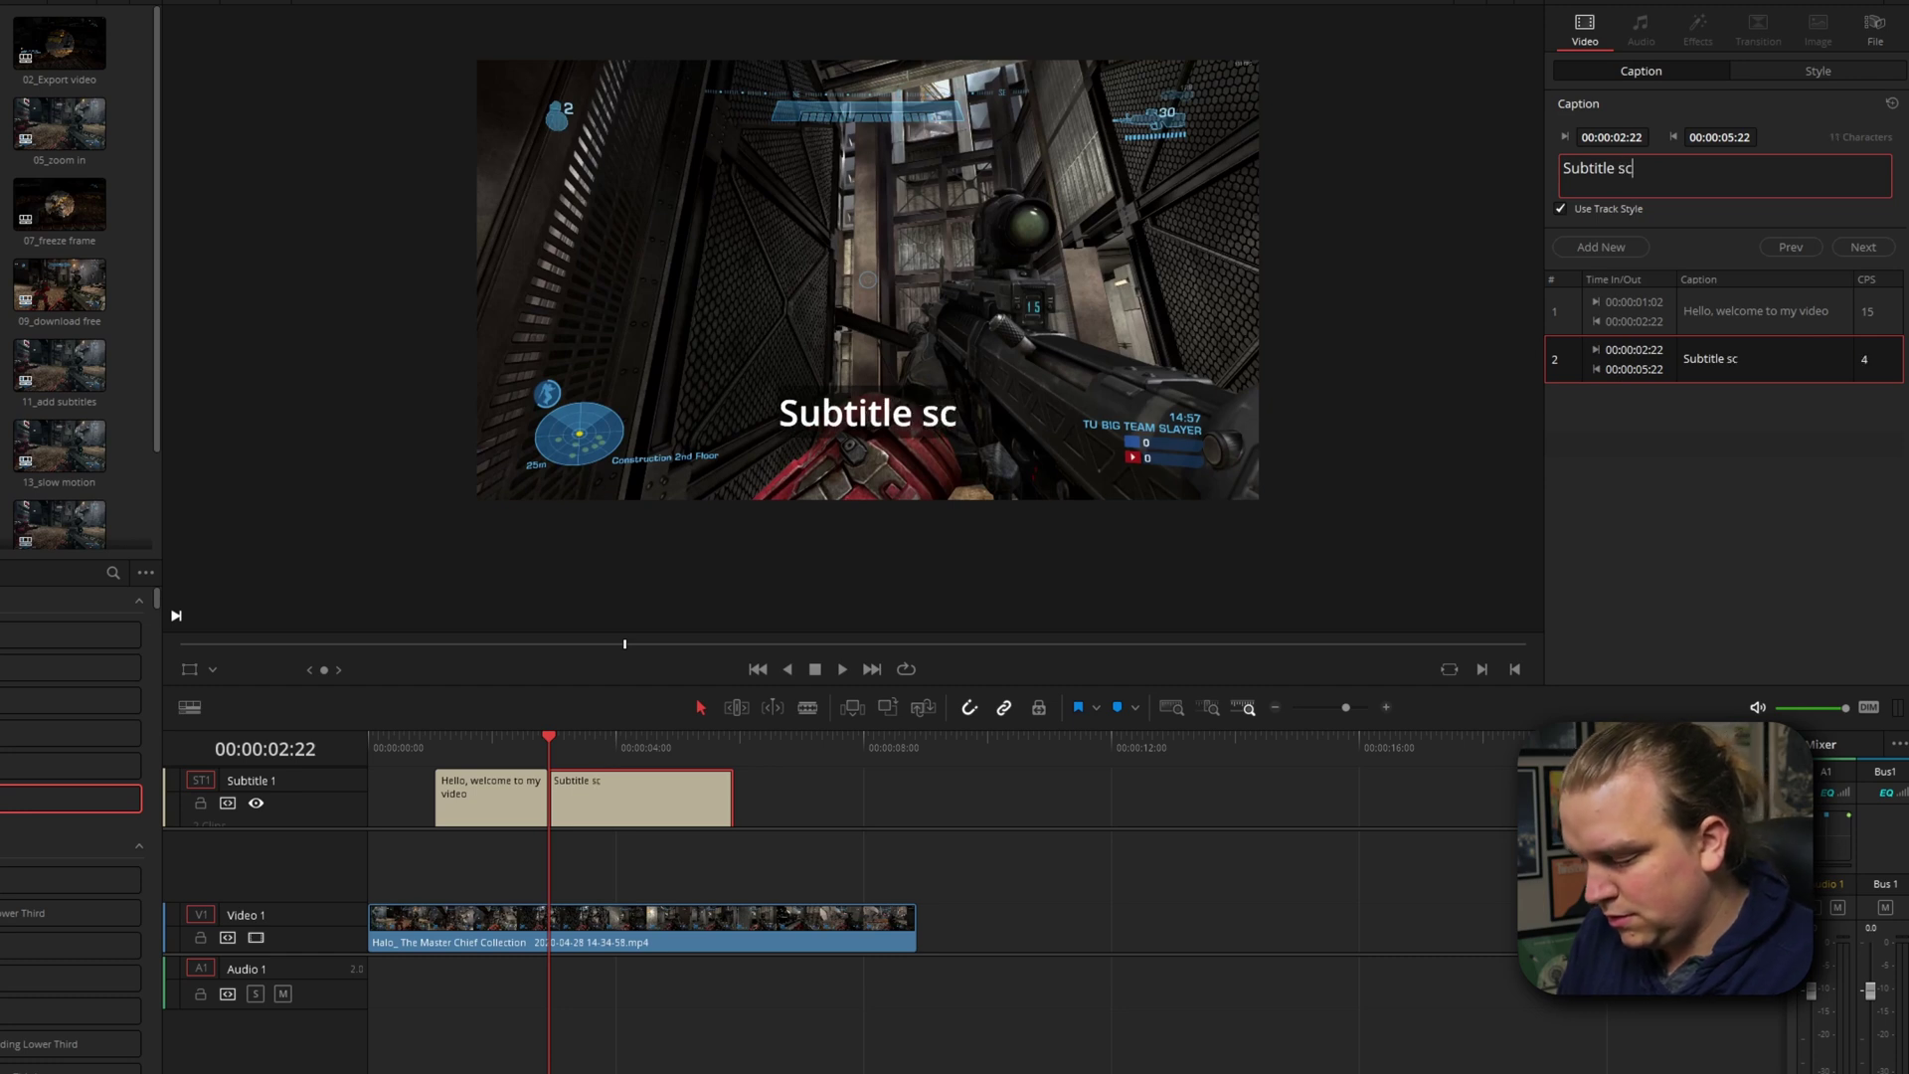
{"action": "type", "text": "ale to the text"}
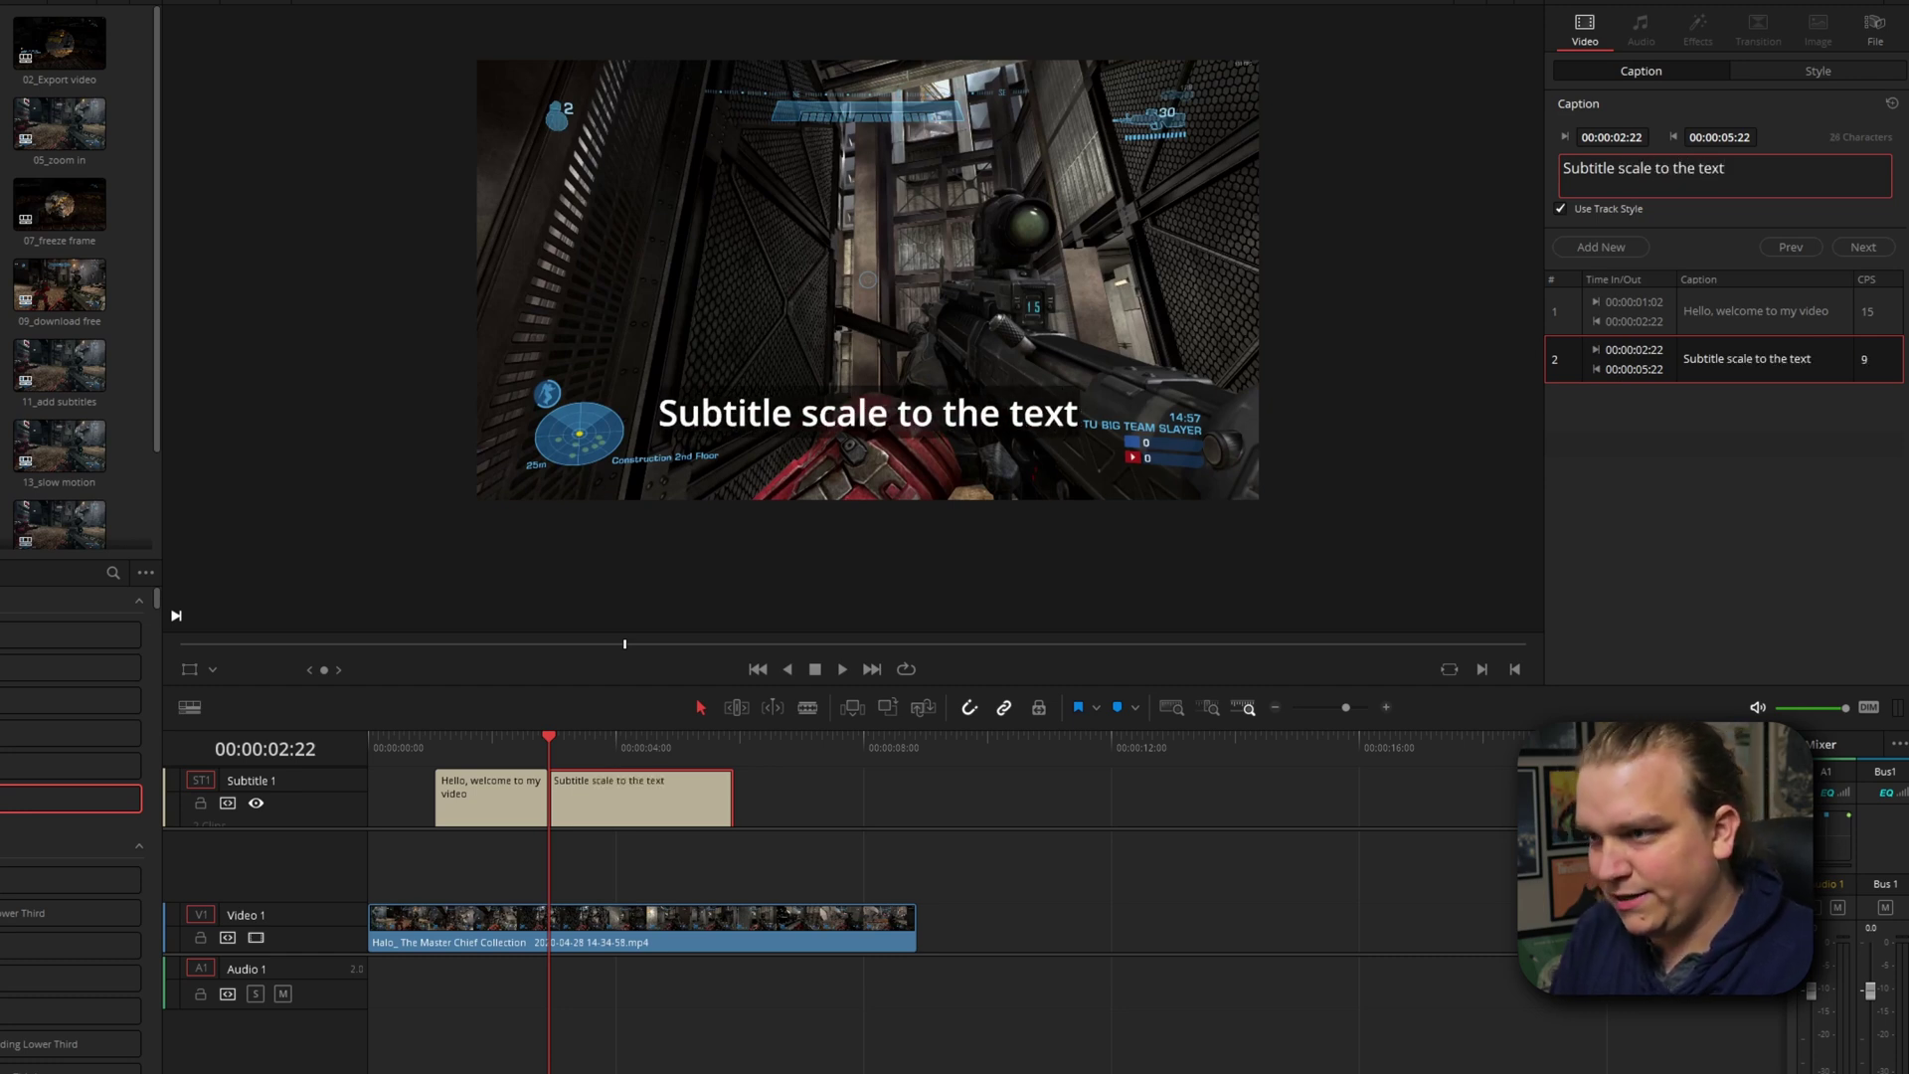
{"action": "left_click", "coordinate": [372, 798]}
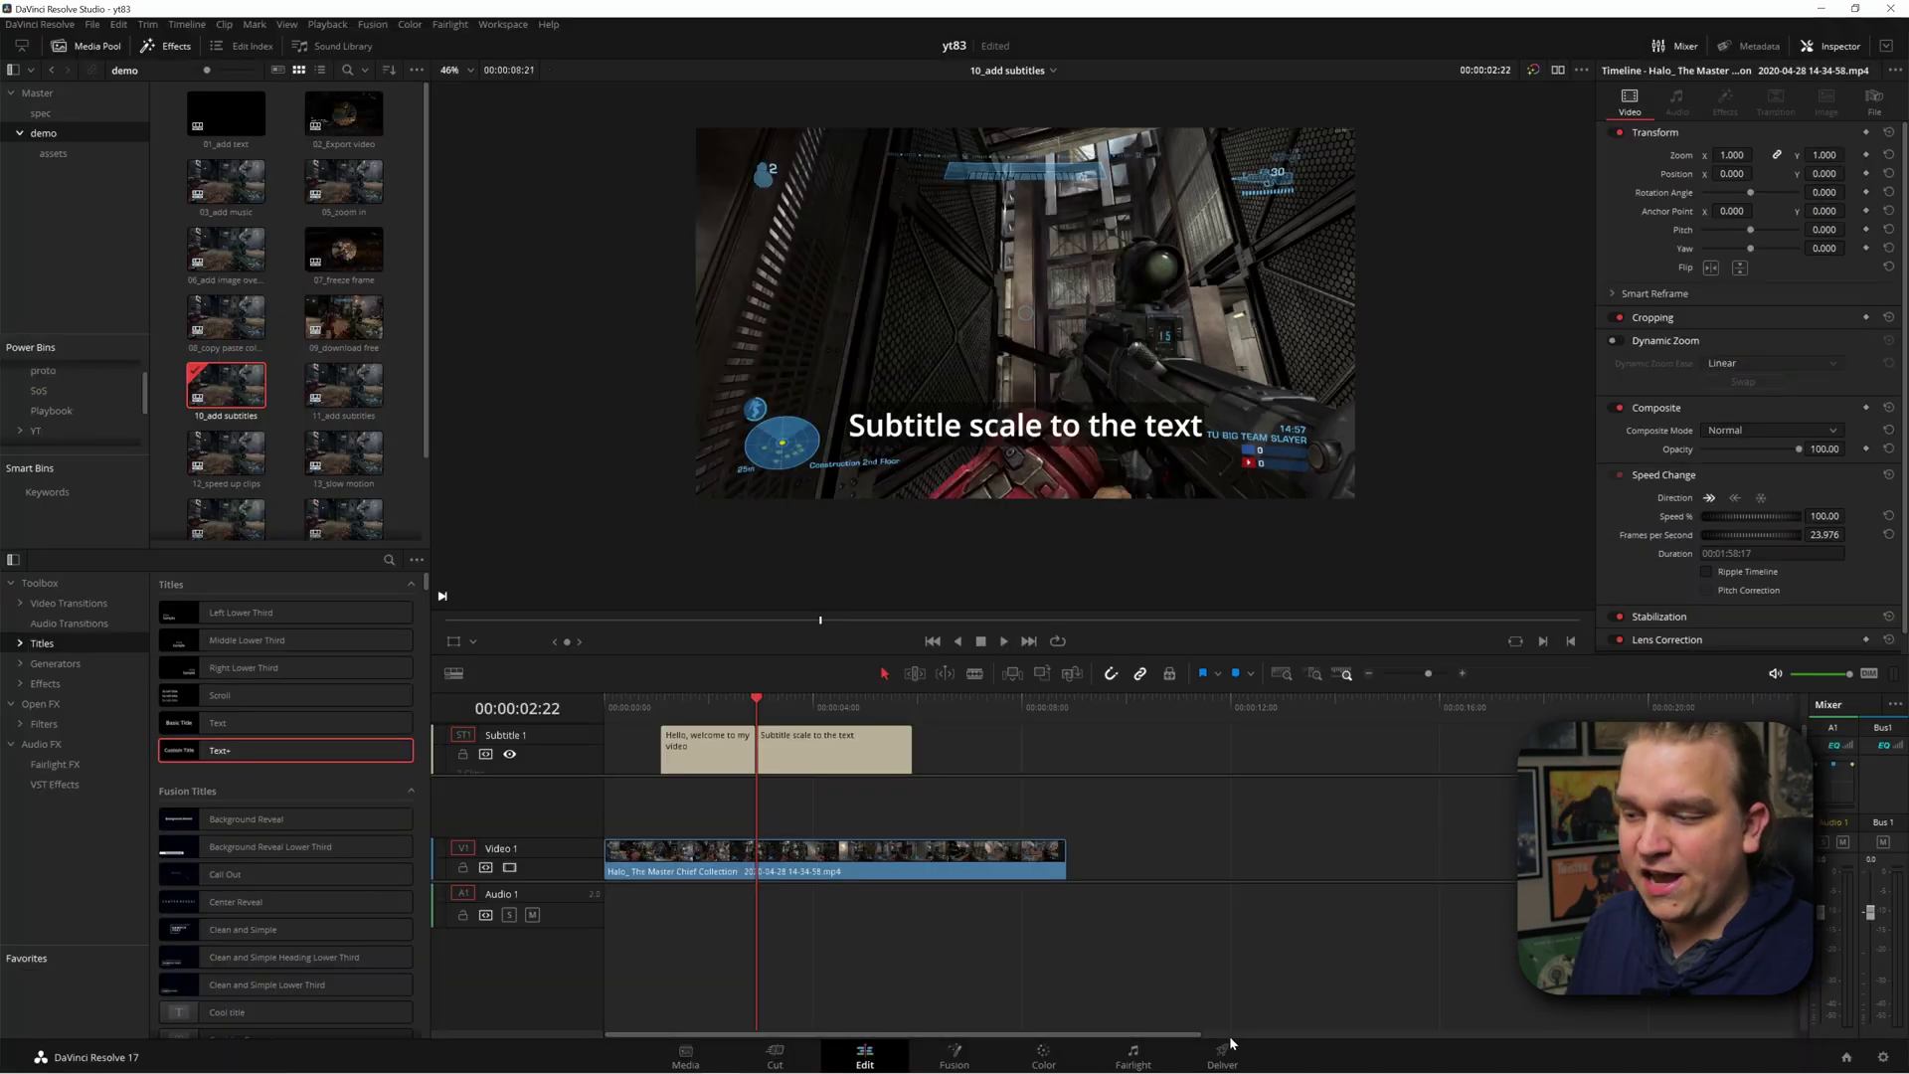
- On the Deliver page choose Custom, tick Export Subtitle, keep 'As a separate file' and SRT
{"action": "left_click", "coordinate": [1223, 1056]}
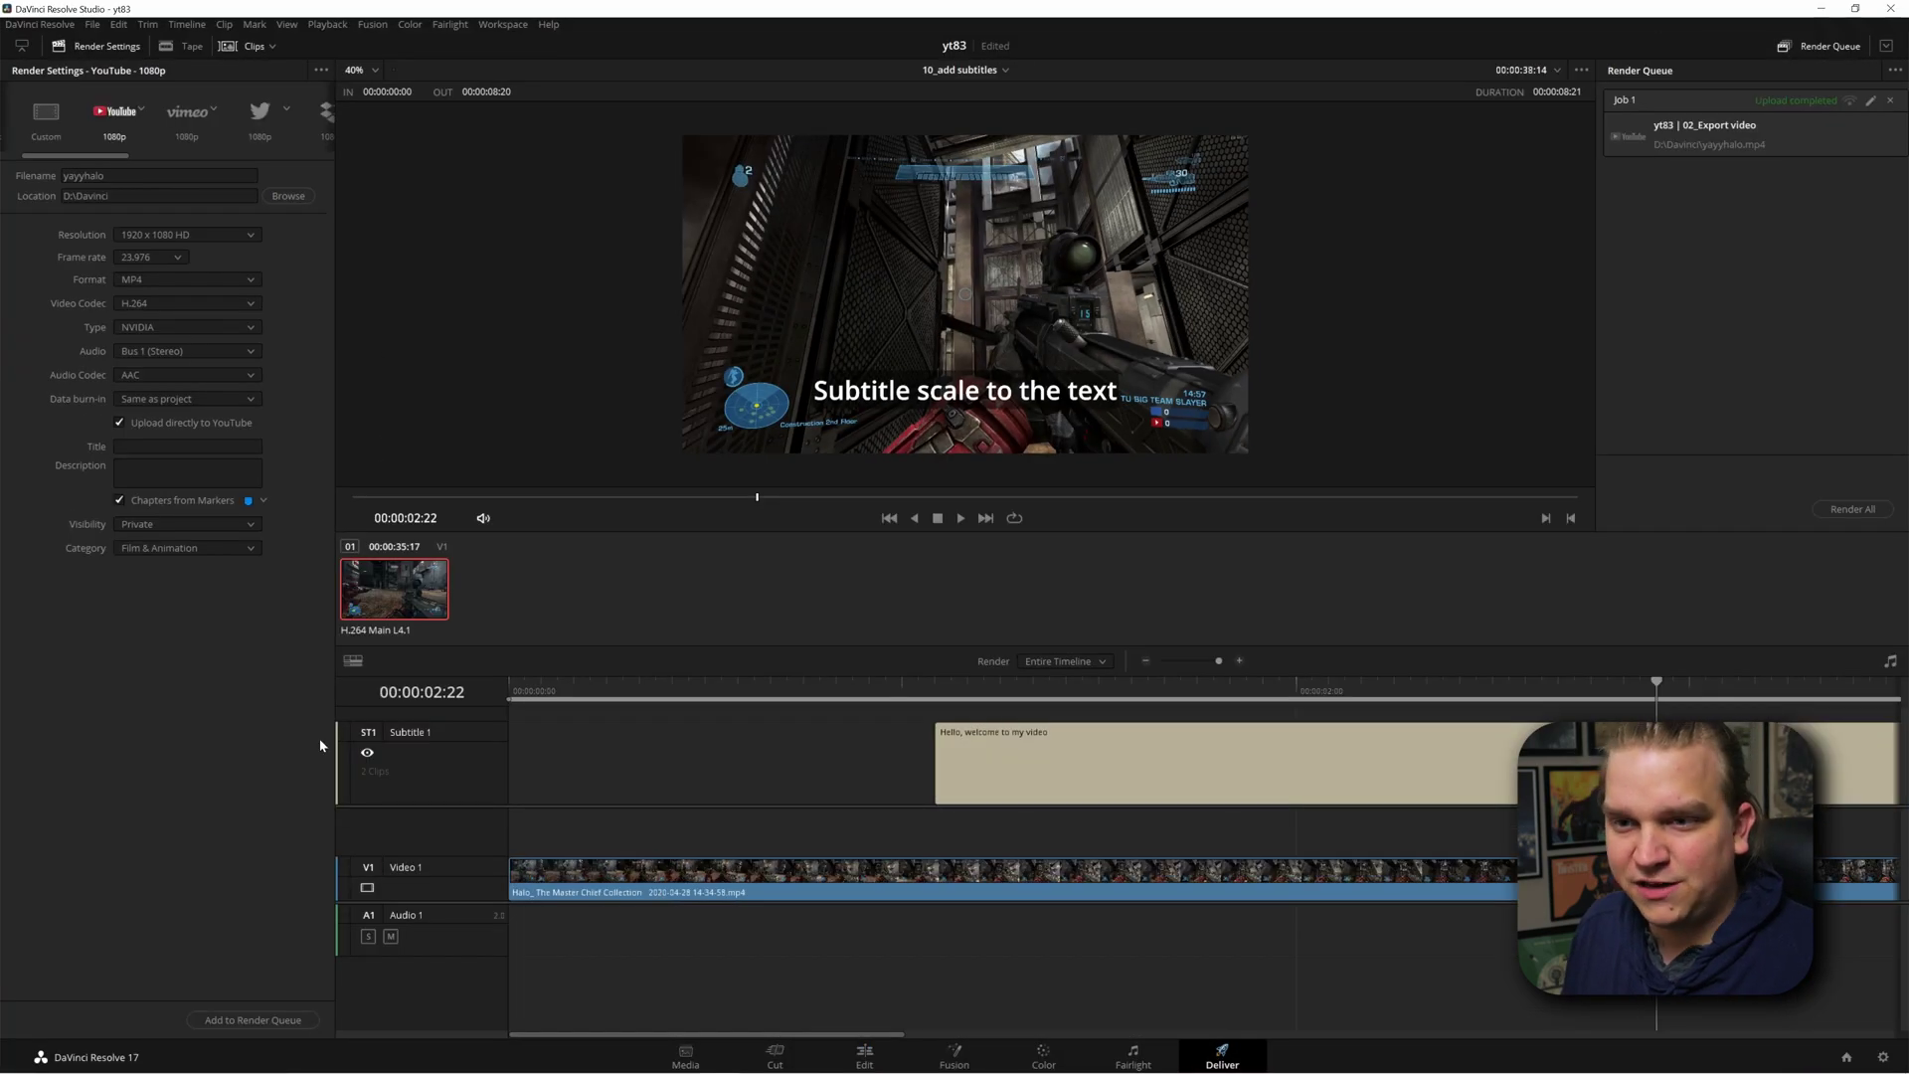
{"action": "left_click", "coordinate": [46, 117]}
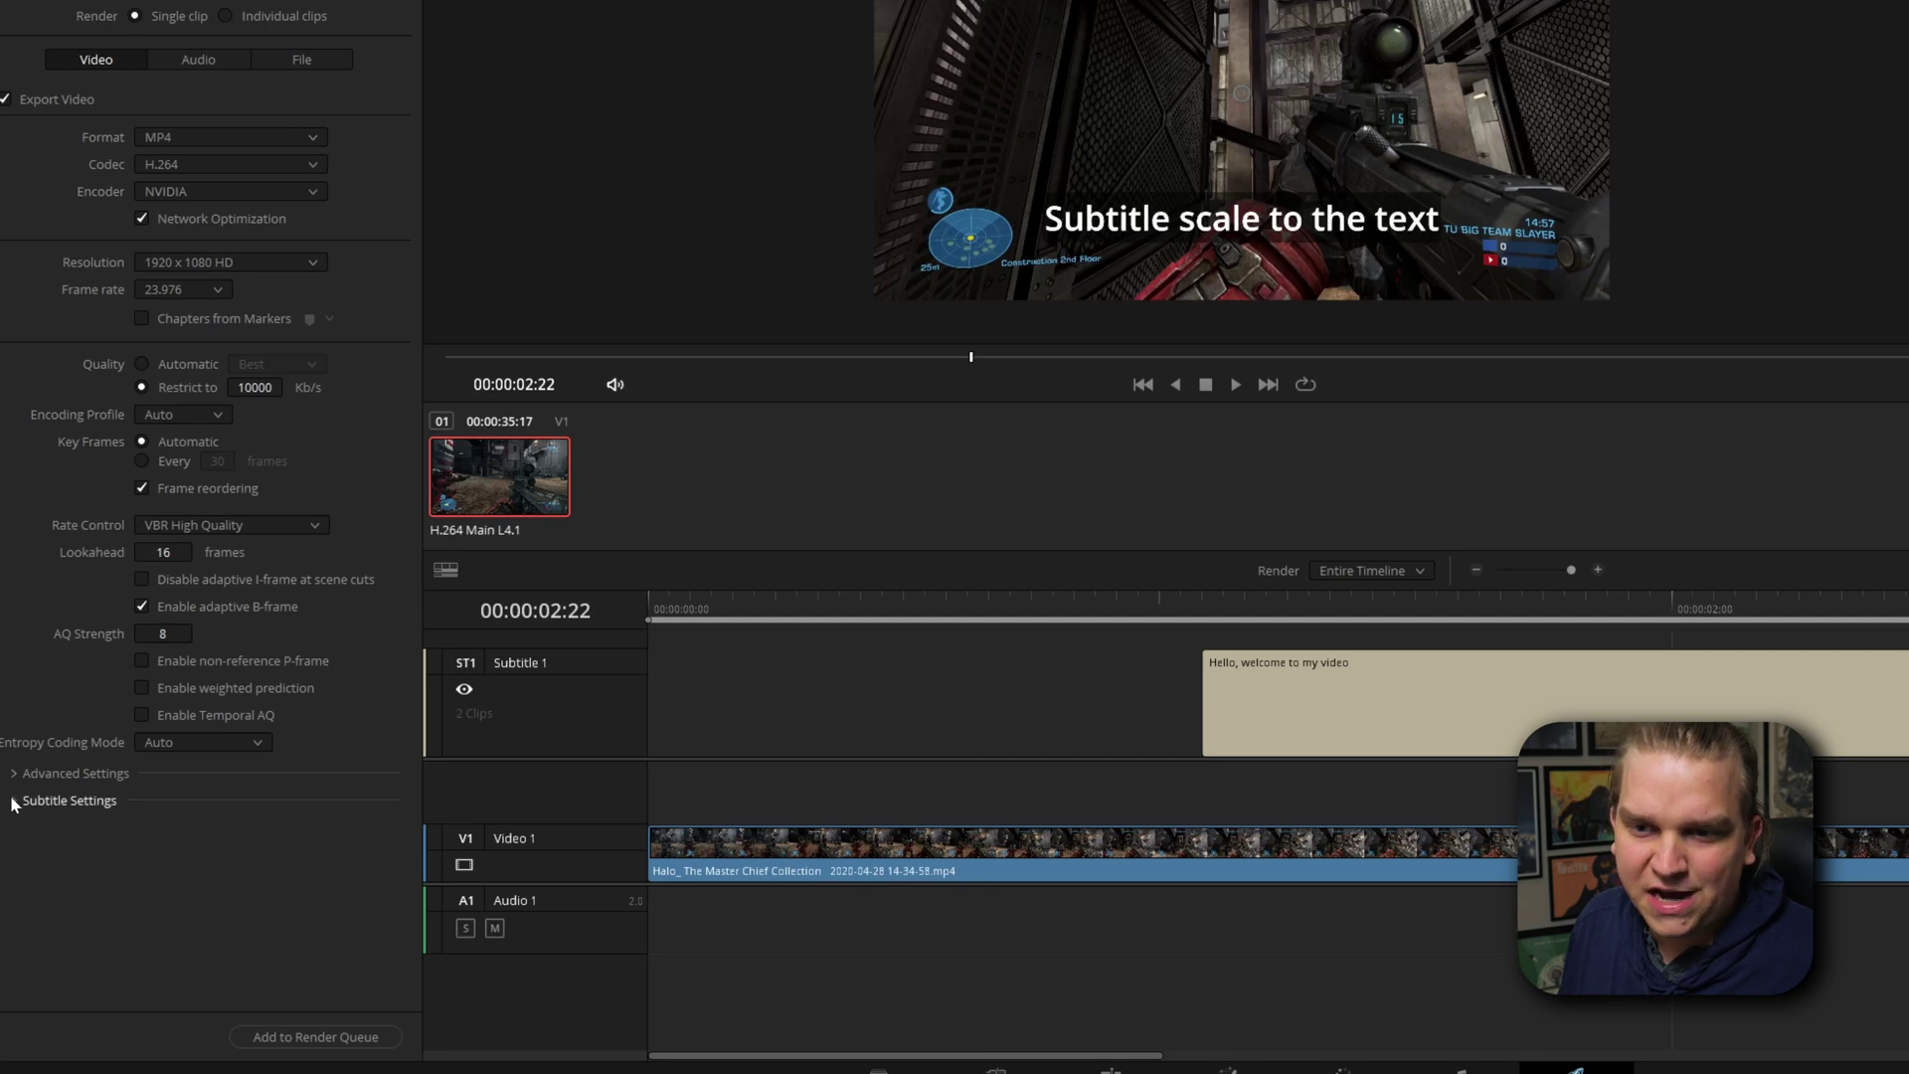
{"action": "left_click", "coordinate": [14, 802]}
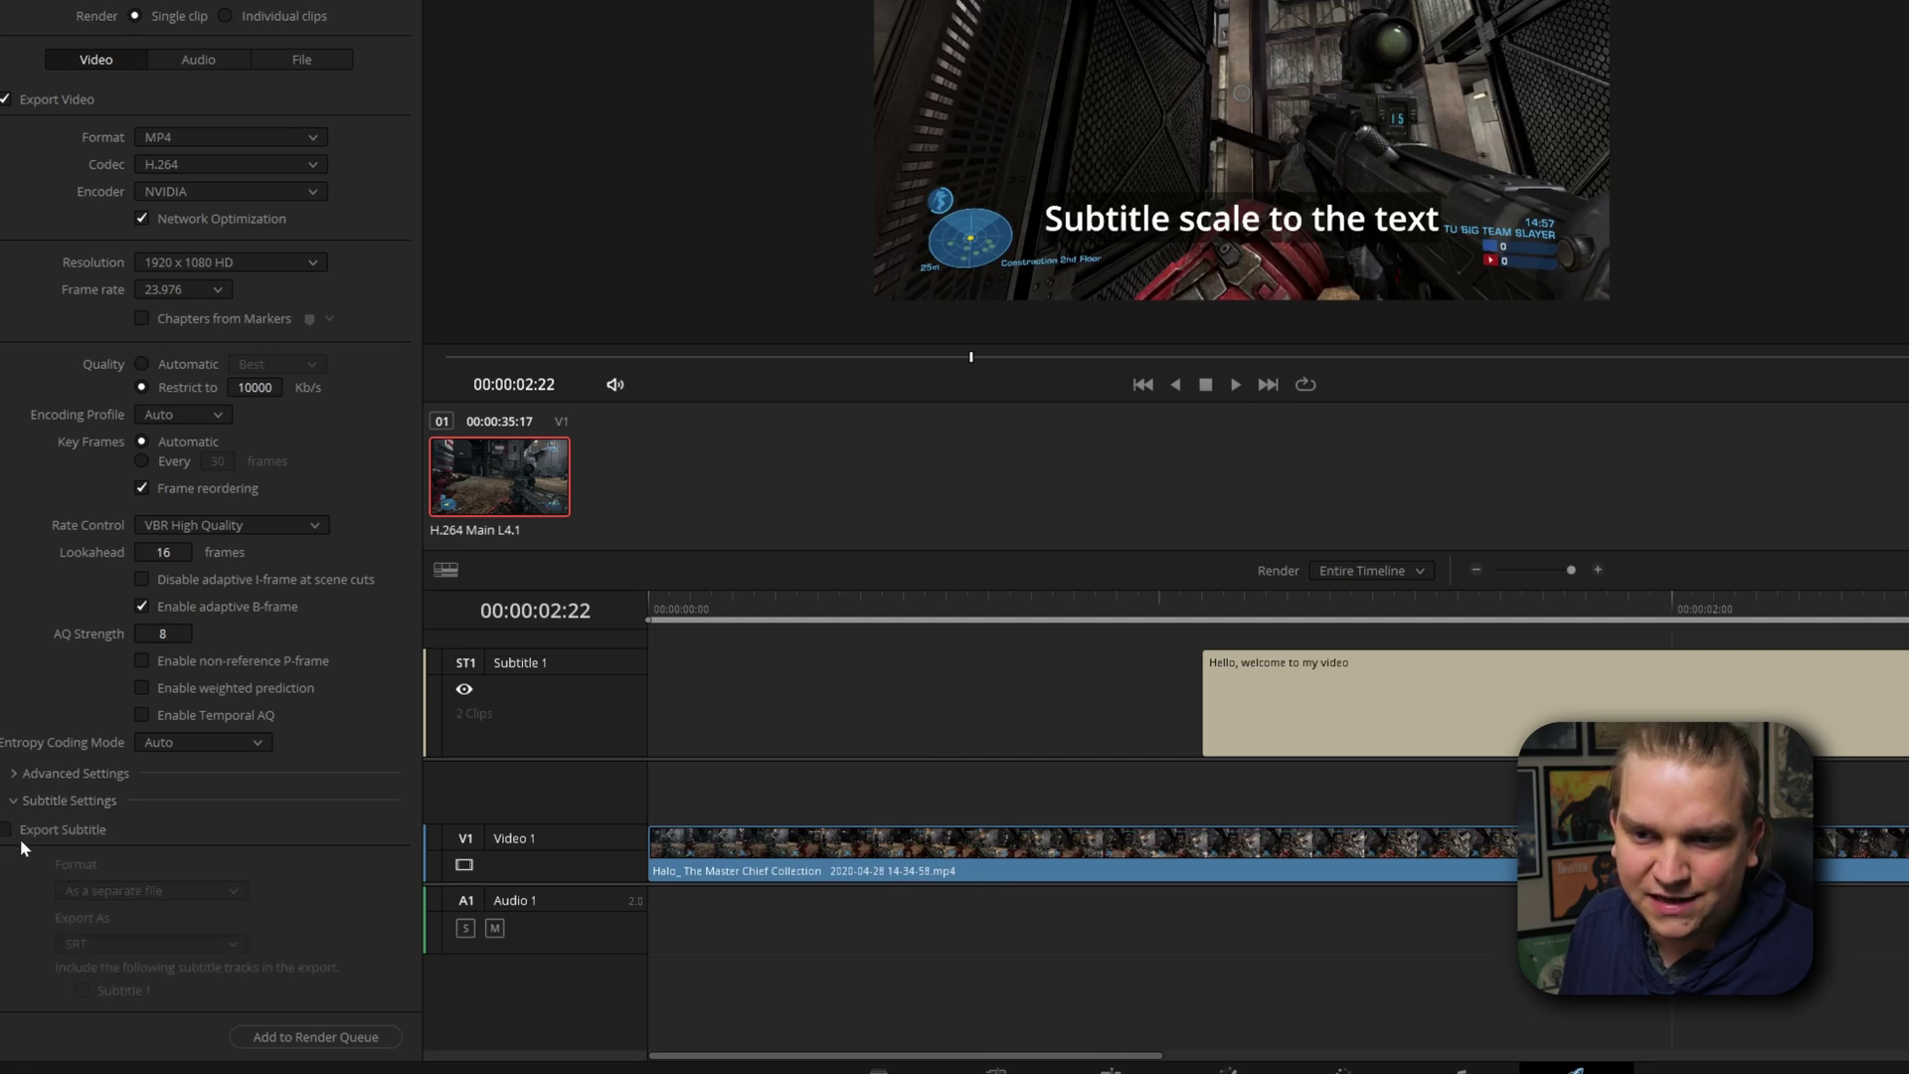
{"action": "left_click", "coordinate": [40, 831]}
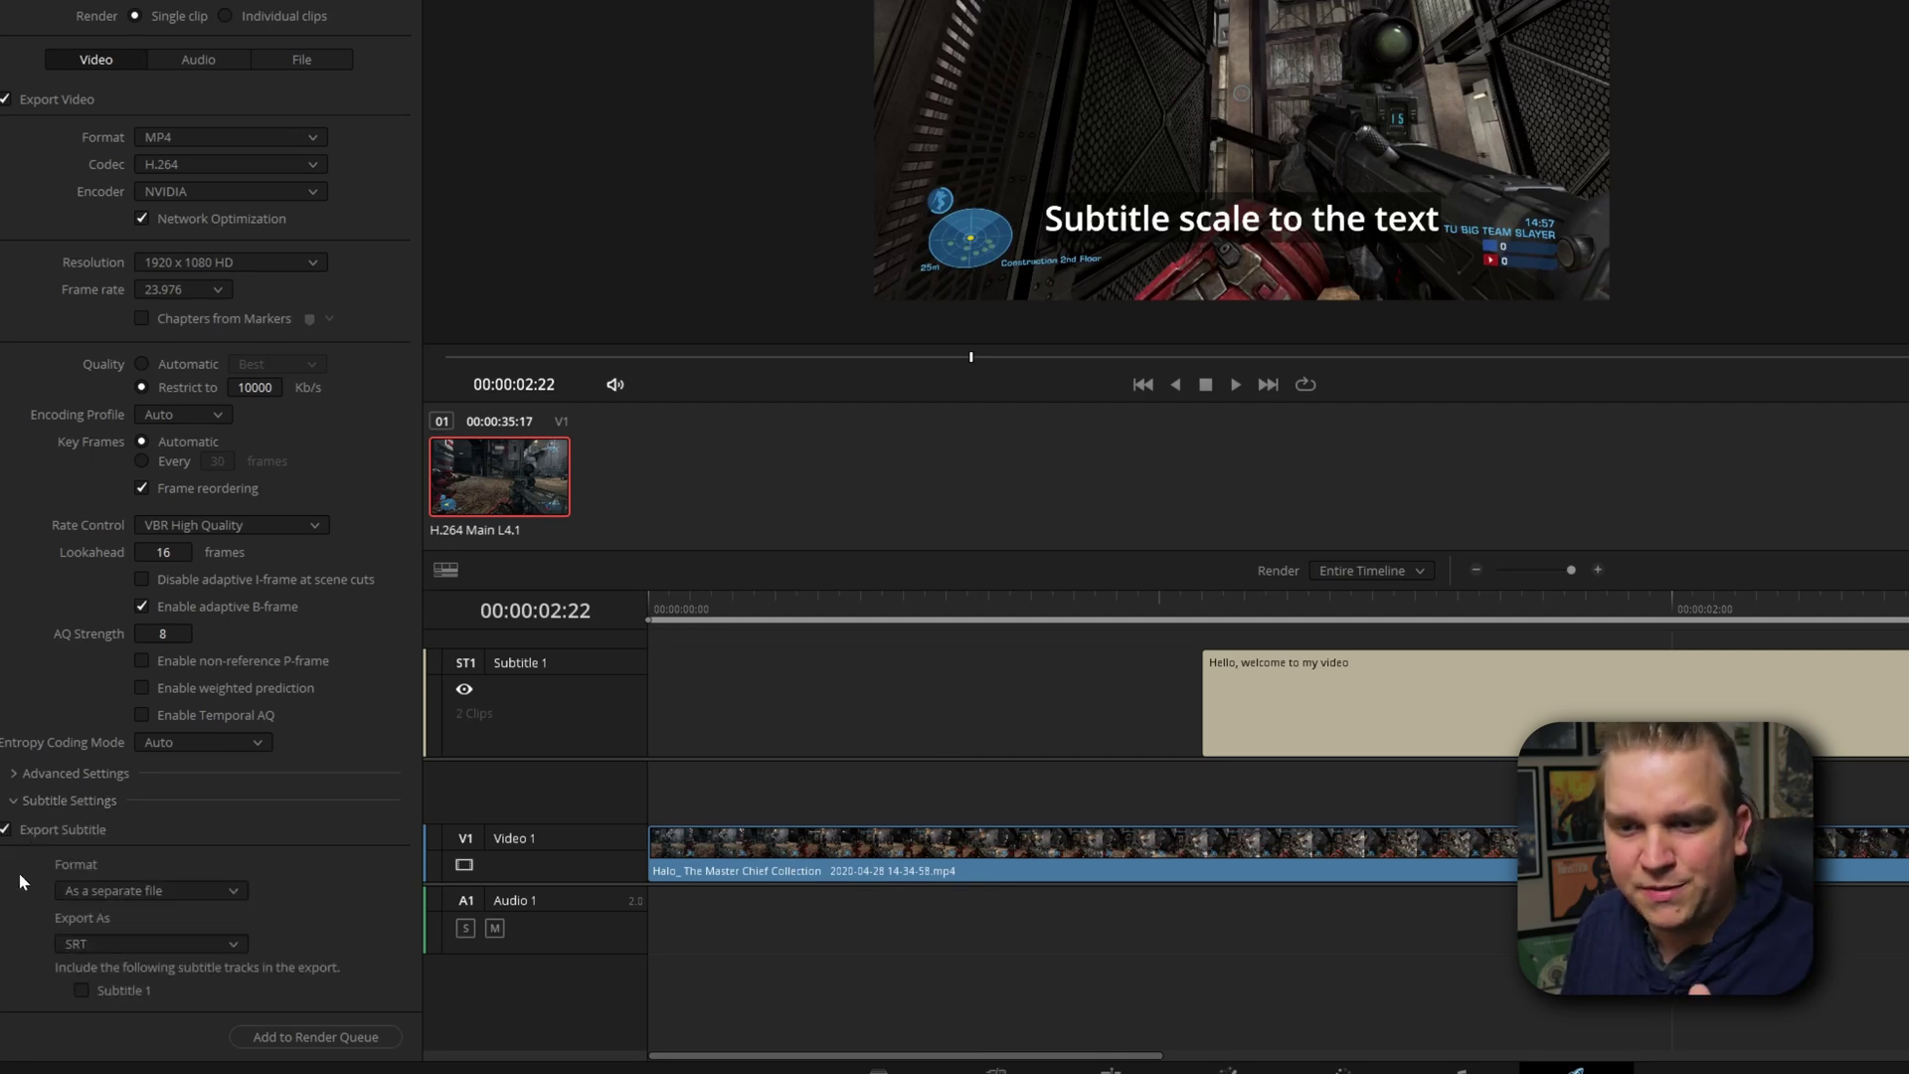
{"action": "left_click", "coordinate": [127, 891]}
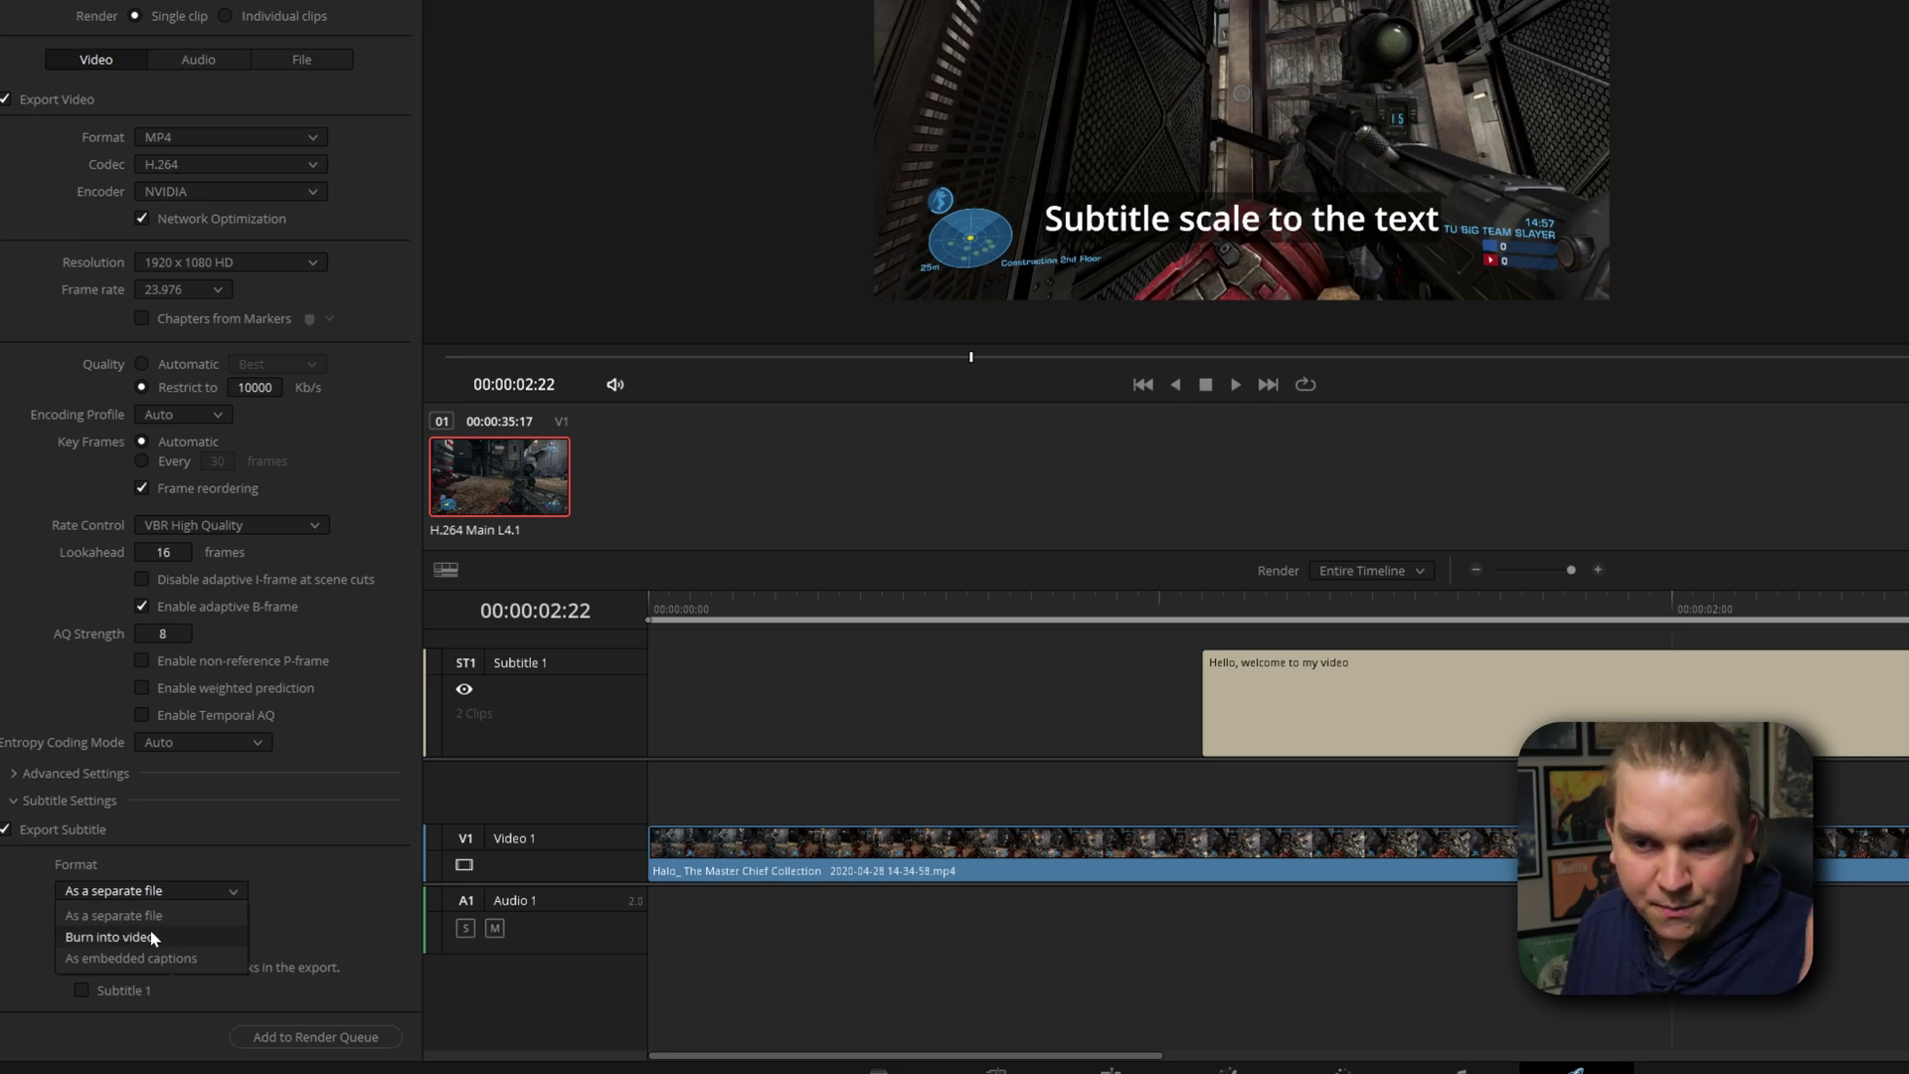
{"action": "left_click", "coordinate": [111, 915]}
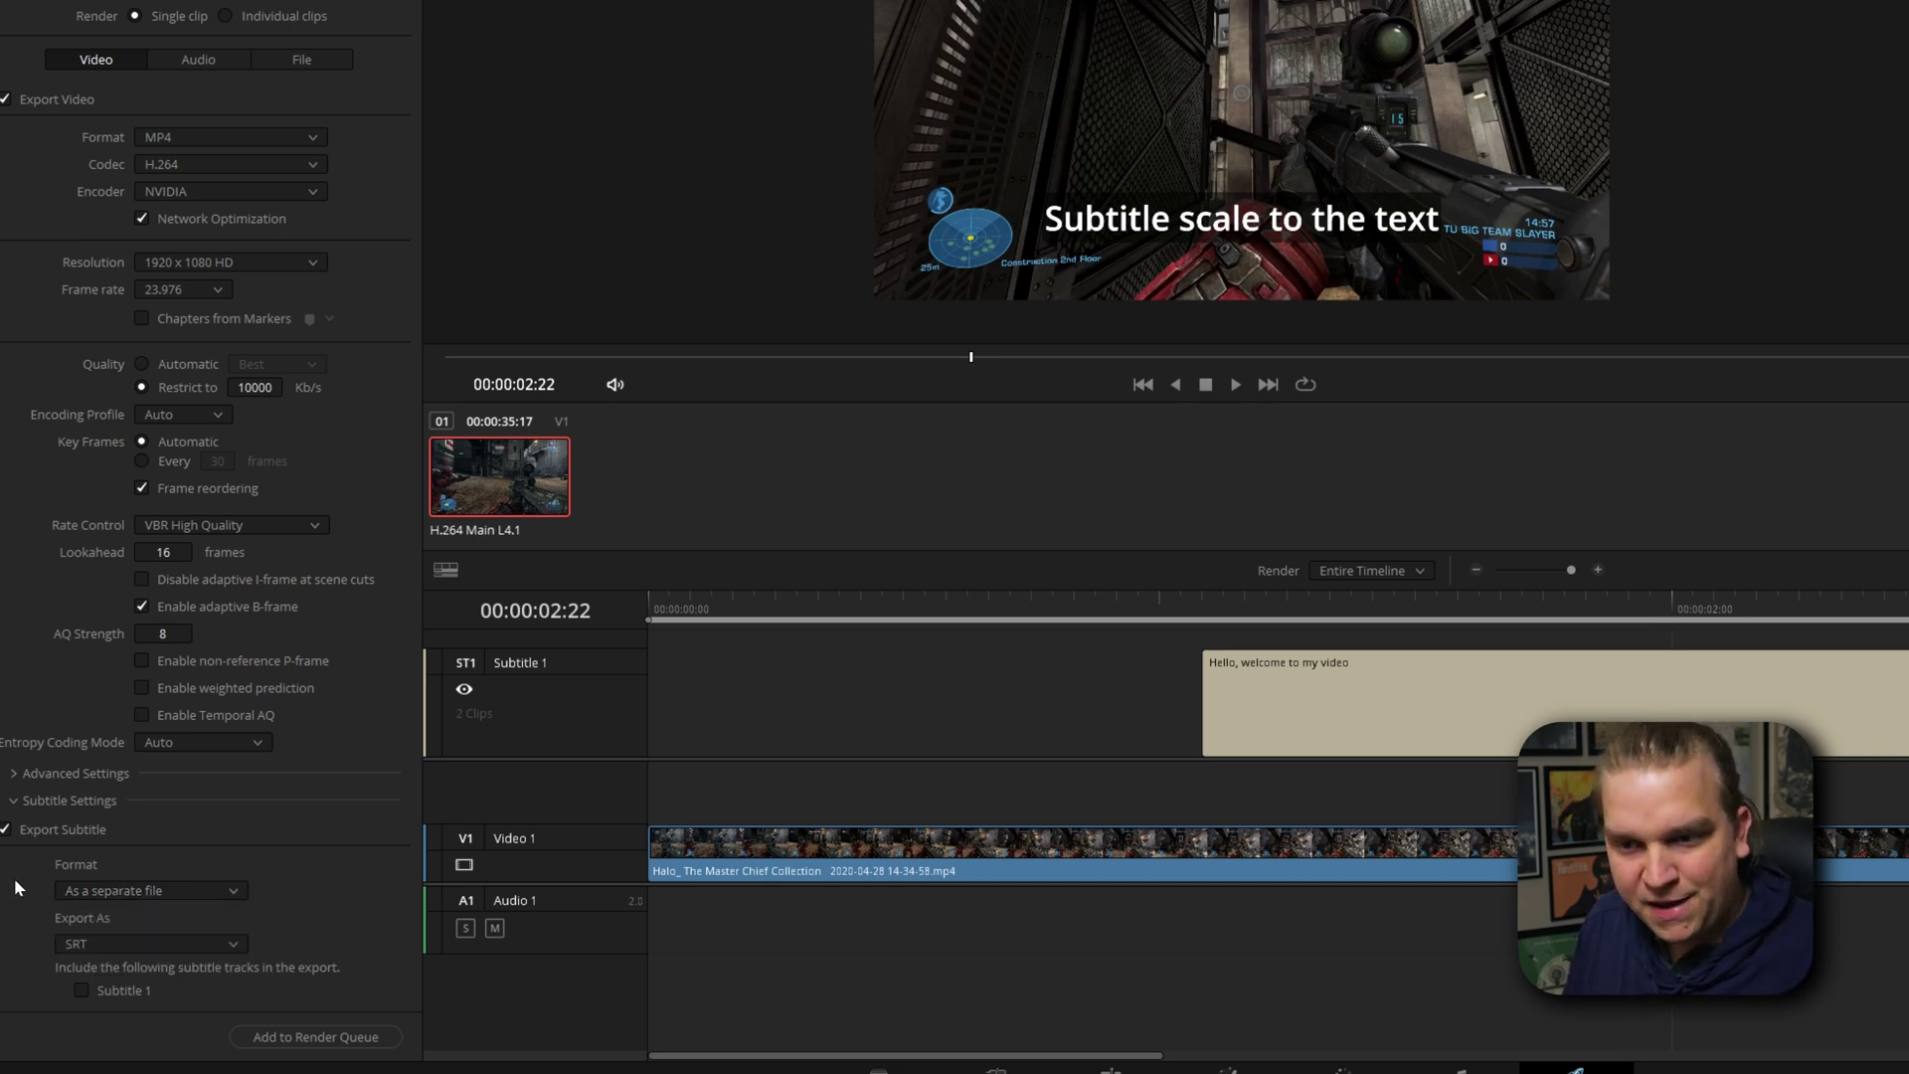
{"action": "left_click", "coordinate": [97, 941]}
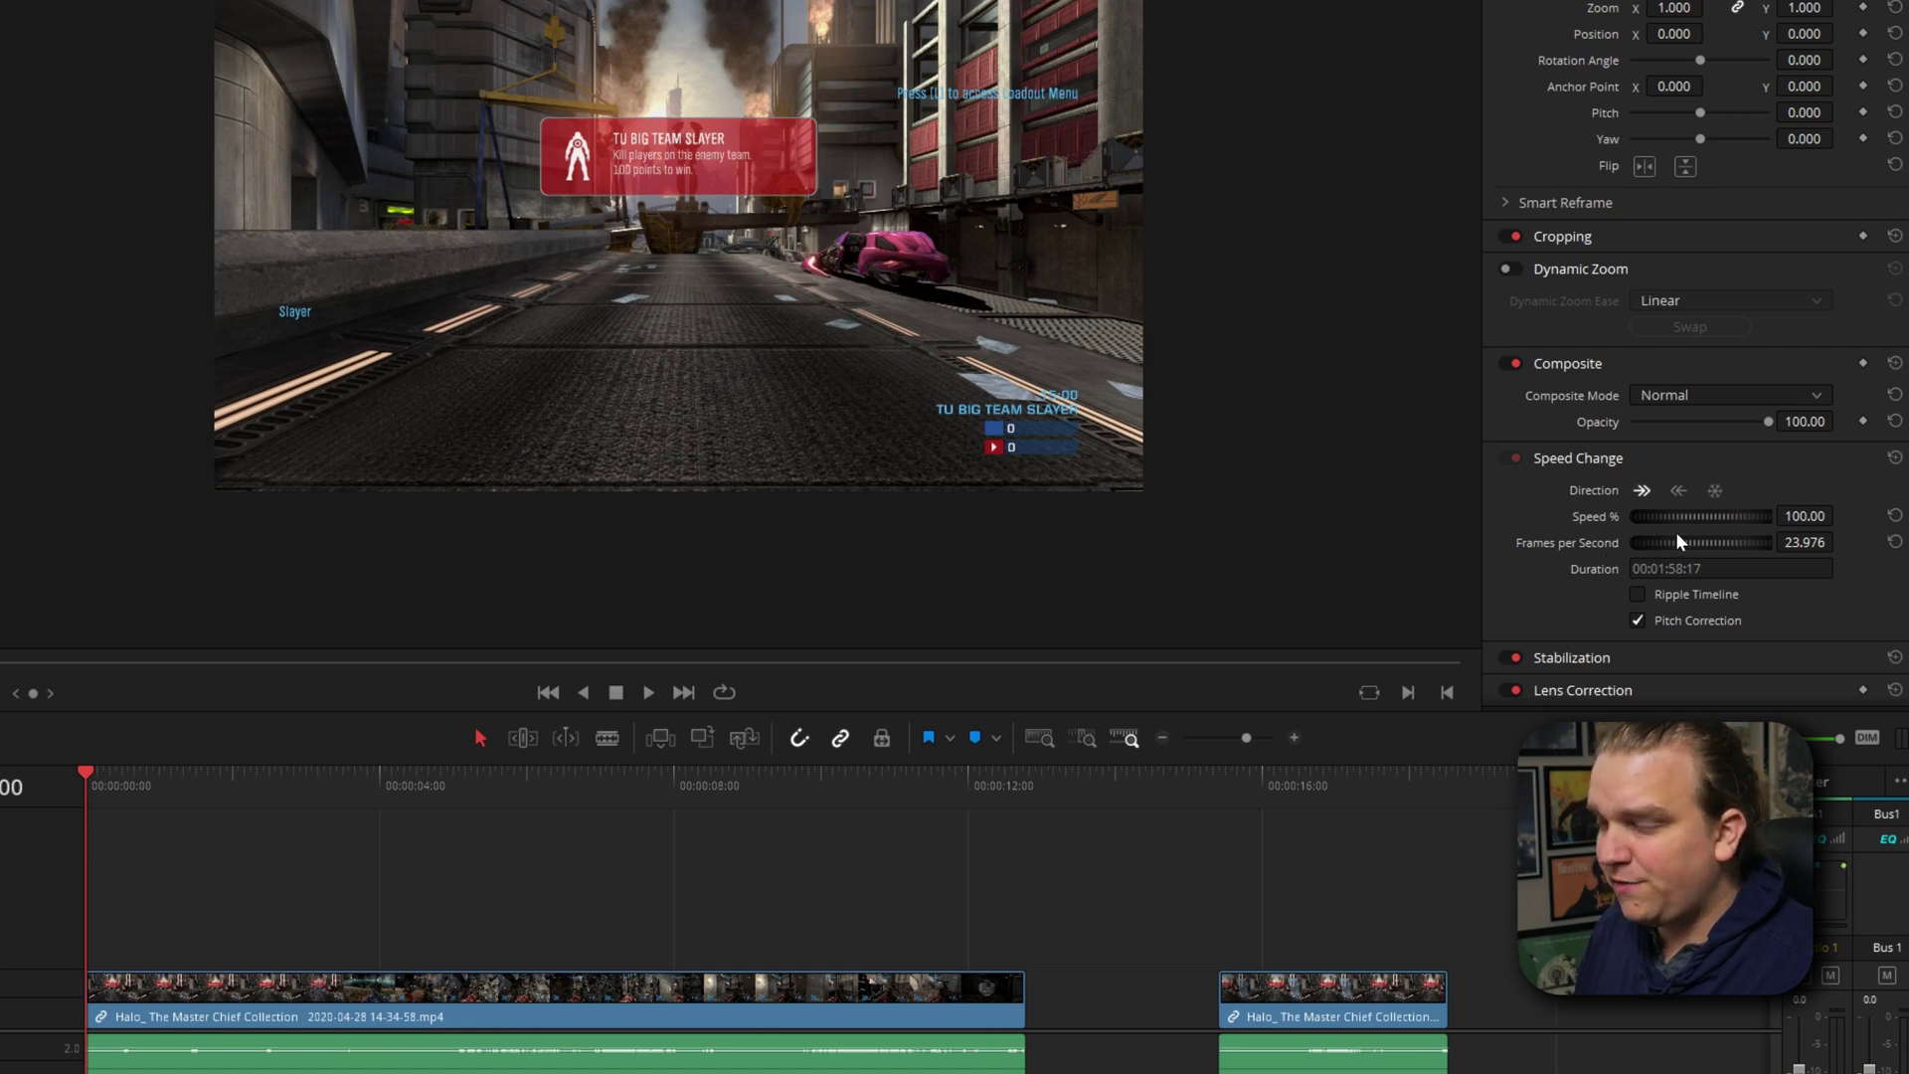
- Raise the first Halo clip to 290% speed, preview it, then undo the change
{"action": "left_click", "coordinate": [126, 778]}
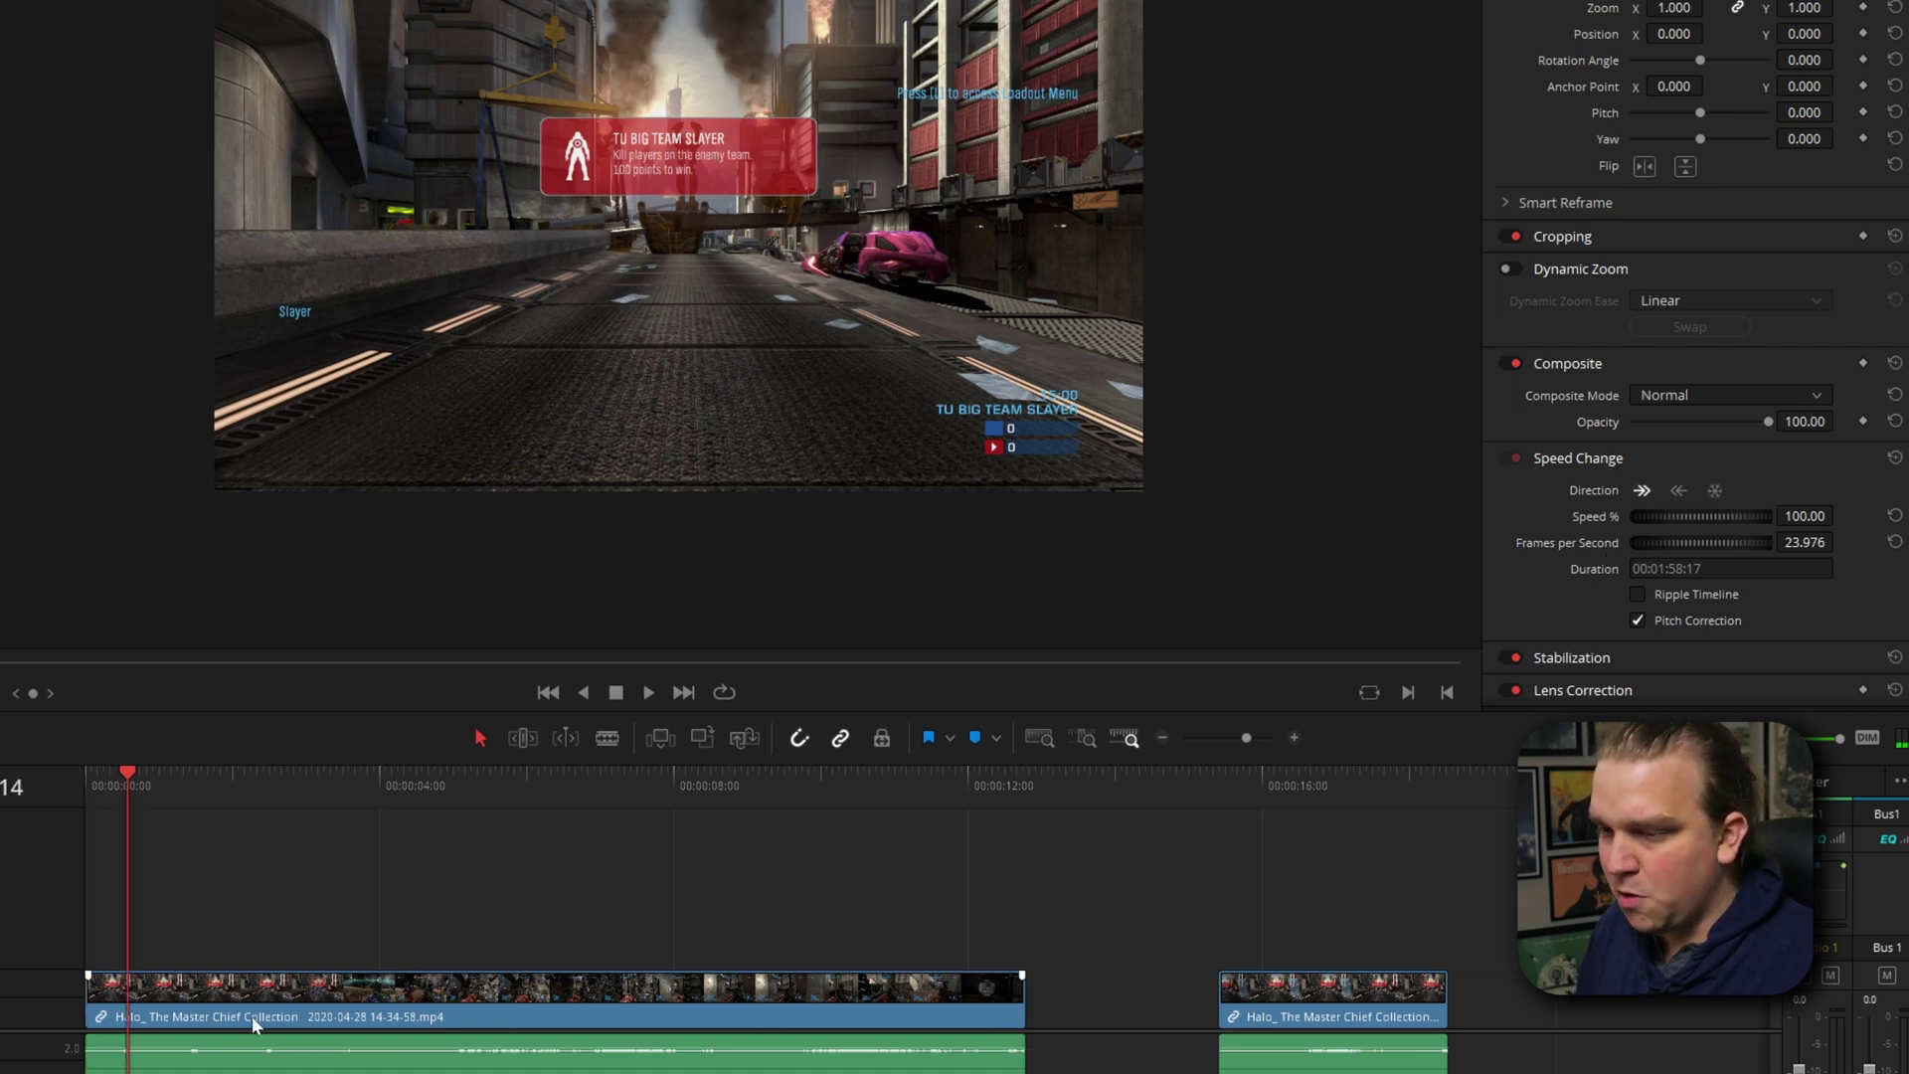
{"action": "left_click", "coordinate": [253, 1016]}
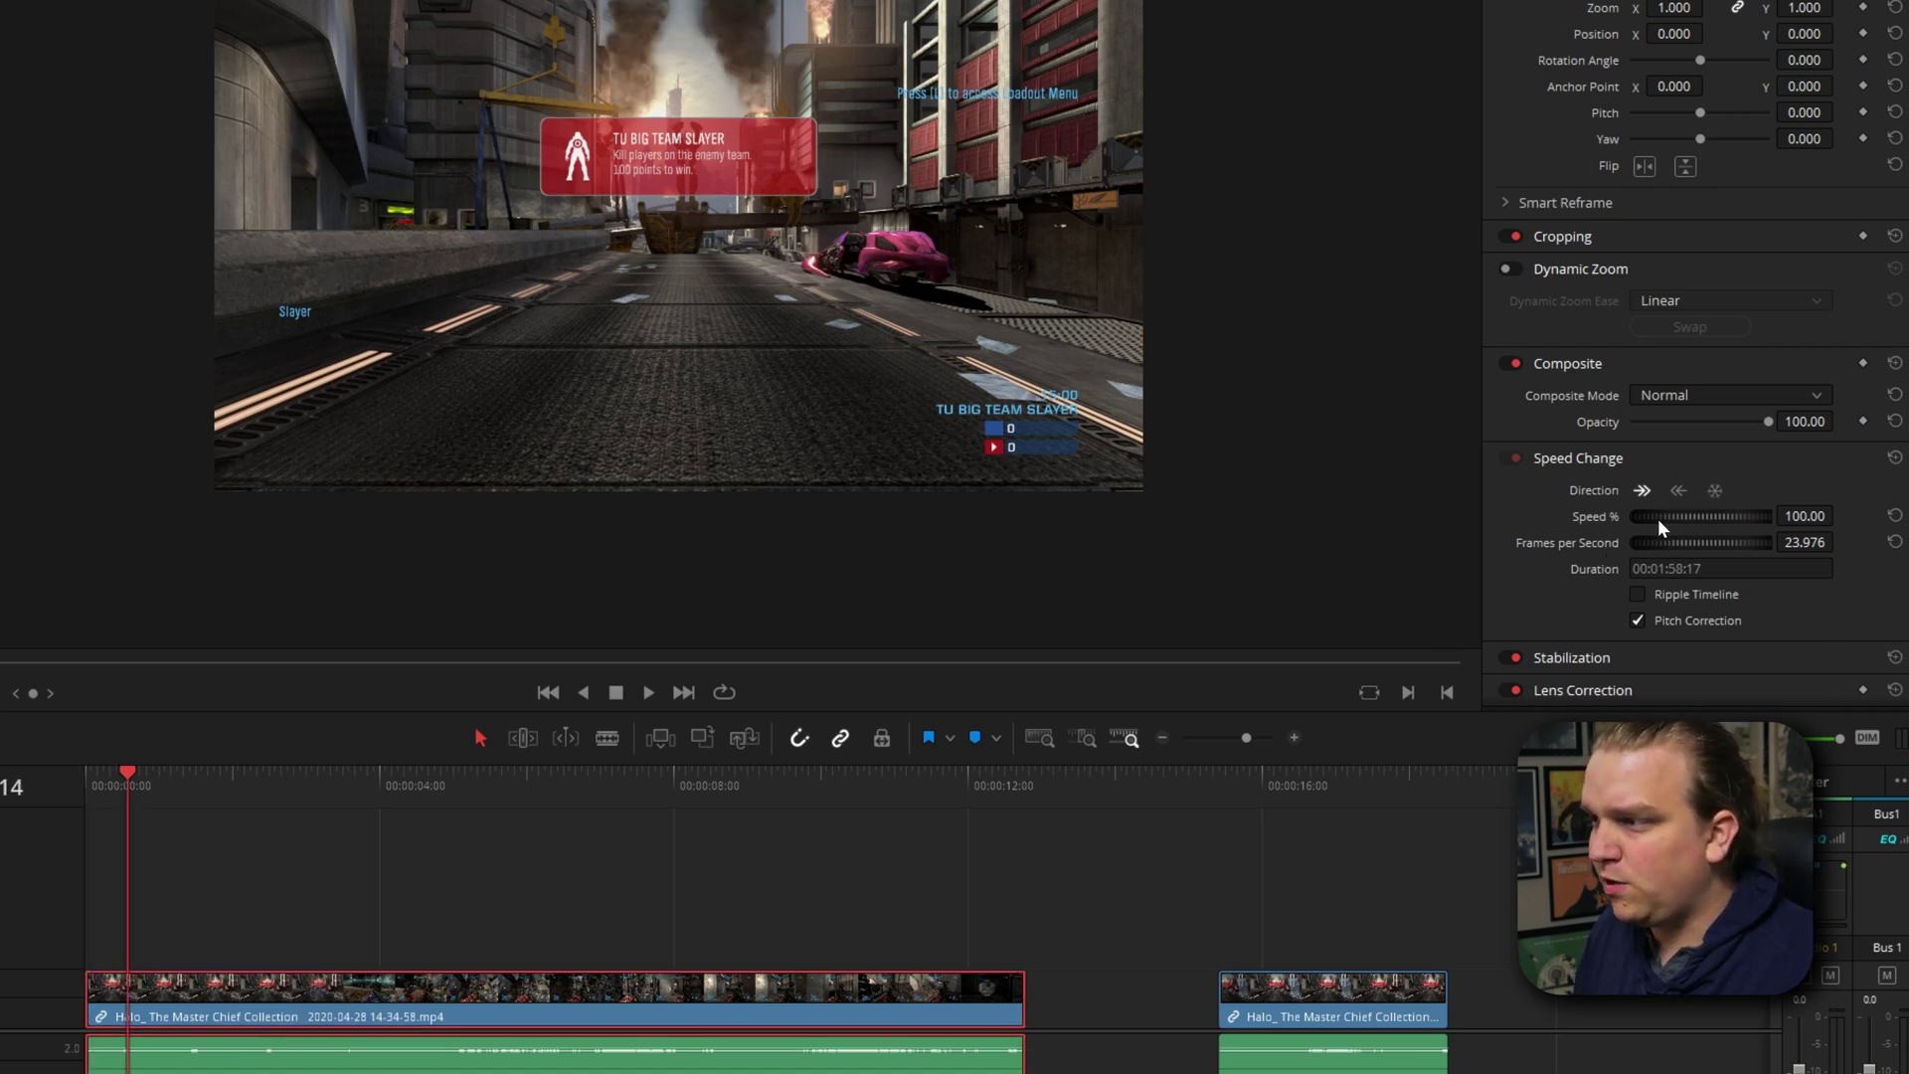
{"action": "left_click_drag", "start_coordinate": [1657, 517], "coordinate": [1786, 529]}
{"action": "key", "text": "space"}
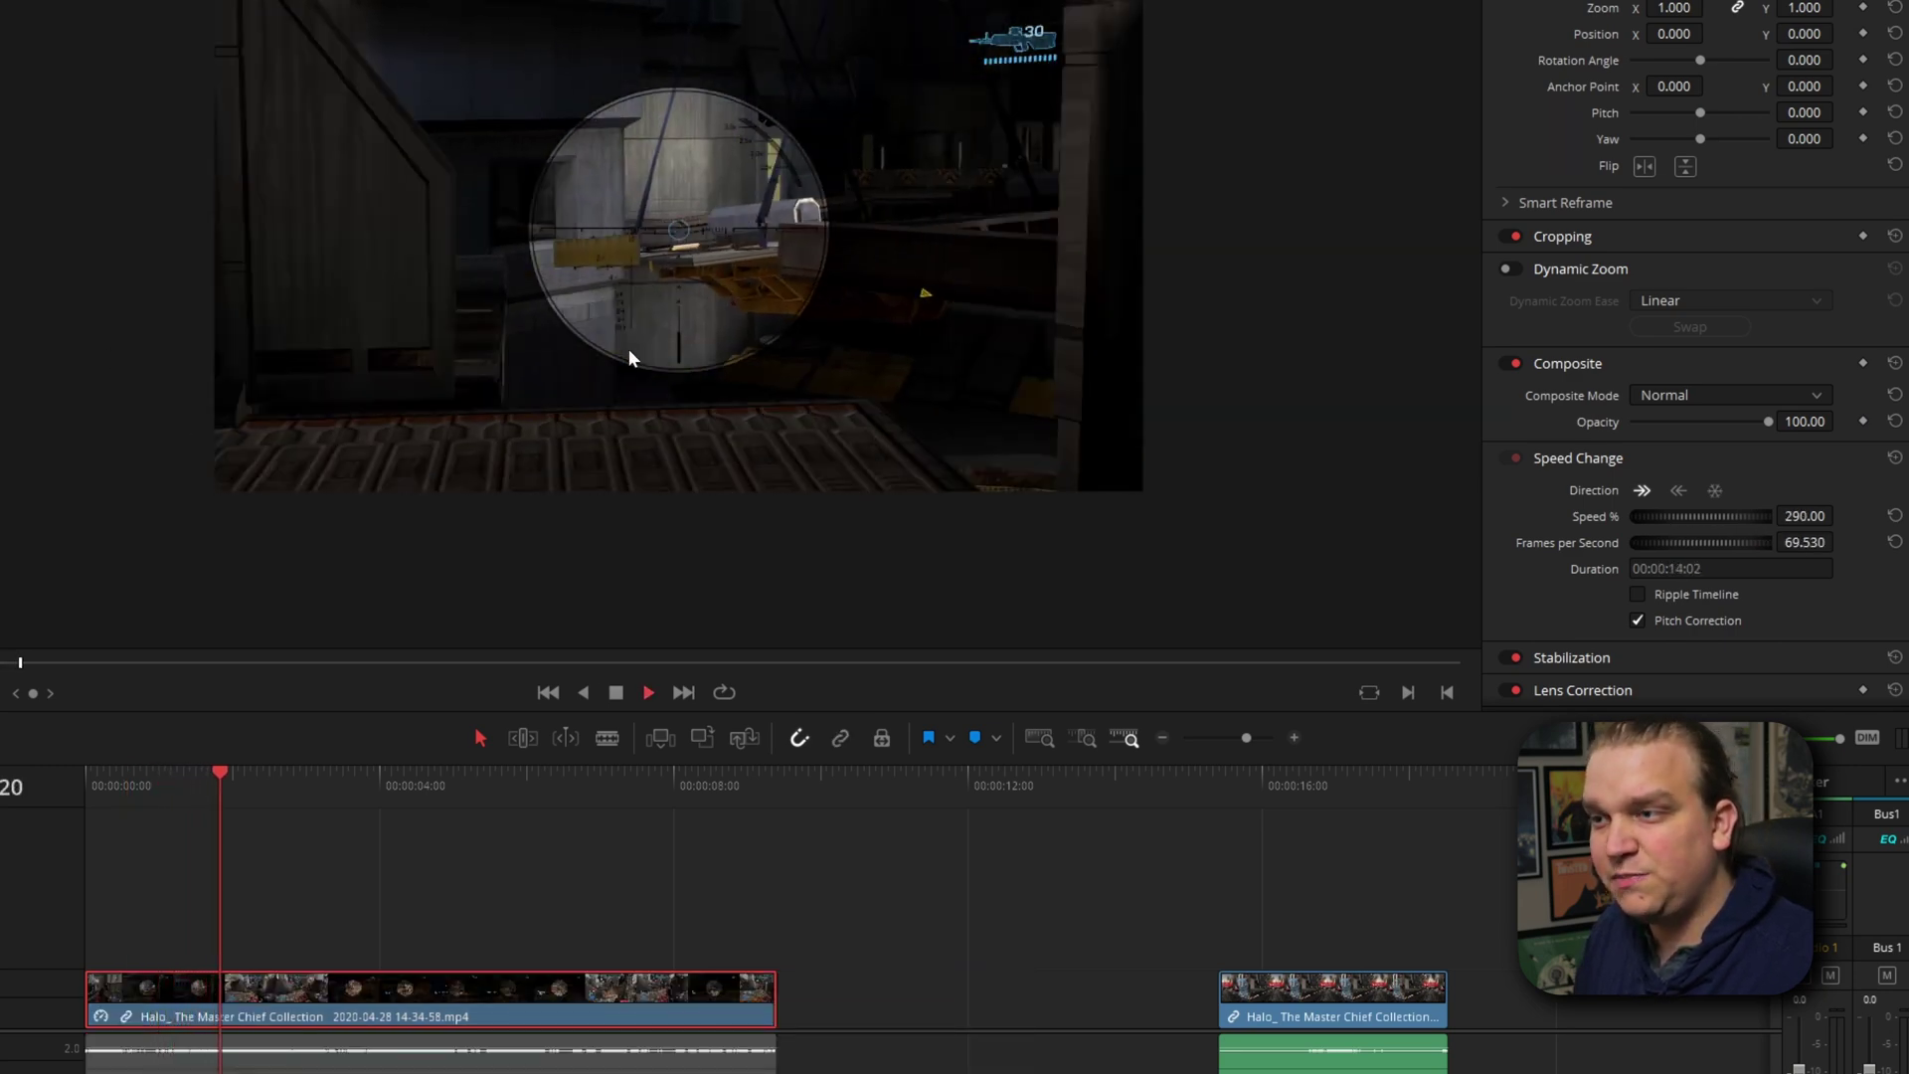
{"action": "key", "text": "space"}
{"action": "key", "text": "ctrl+z"}
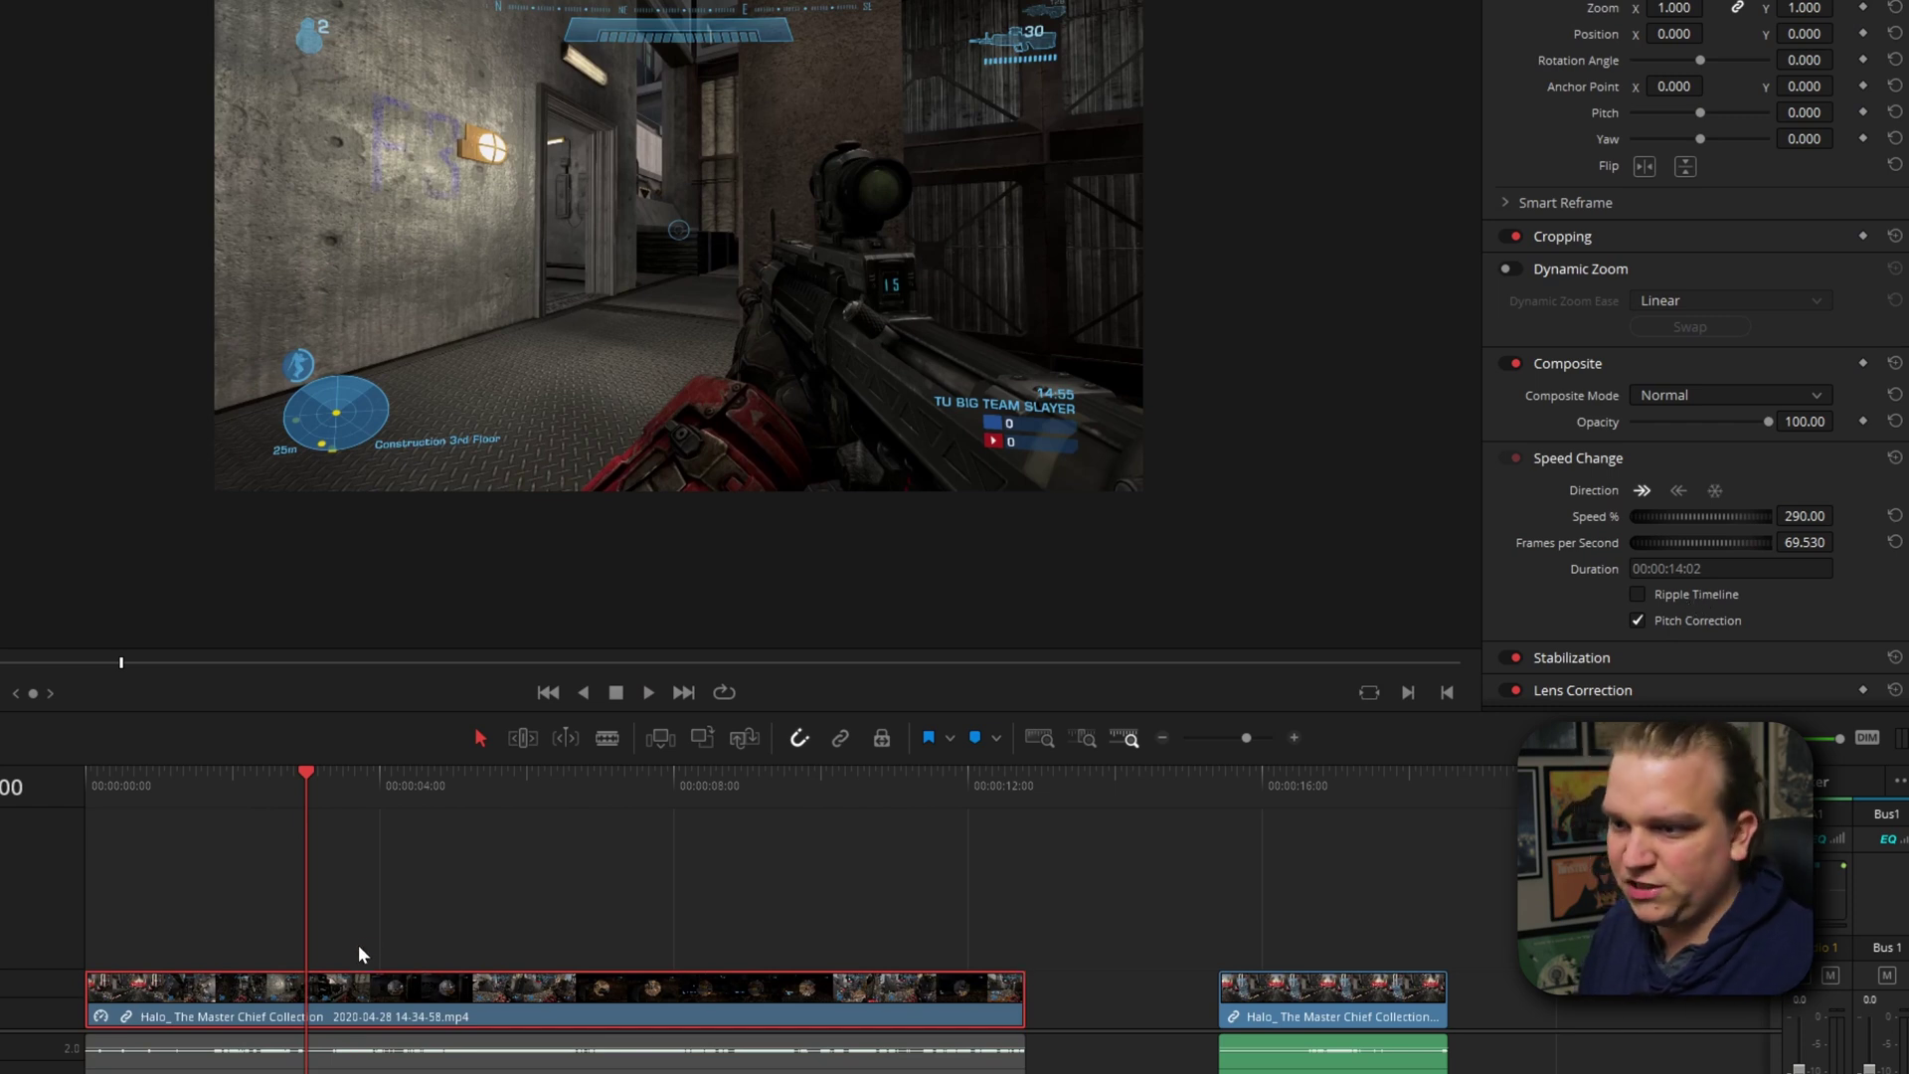
- Tick Ripple Timeline and drag the first clip's speed far higher
{"action": "left_click", "coordinate": [1655, 595]}
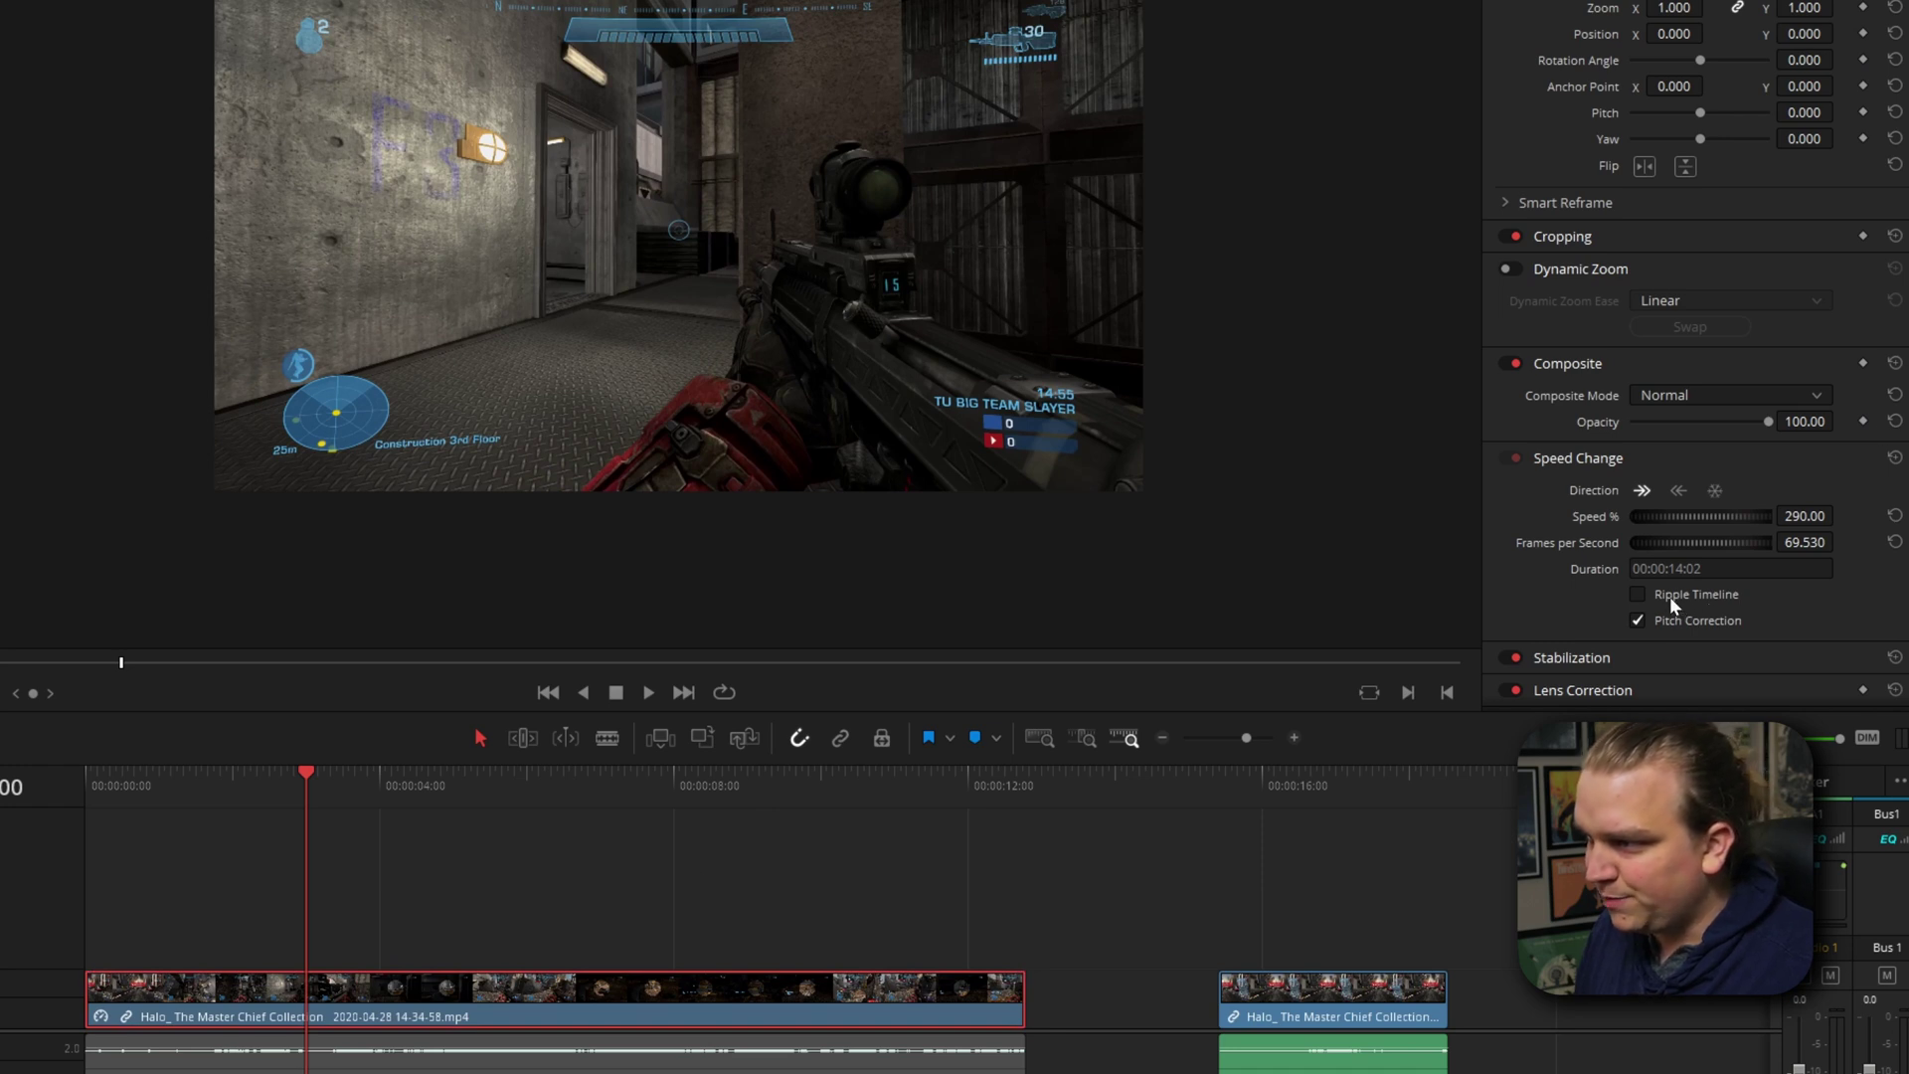
{"action": "left_click_drag", "start_coordinate": [1815, 516], "coordinate": [1841, 514]}
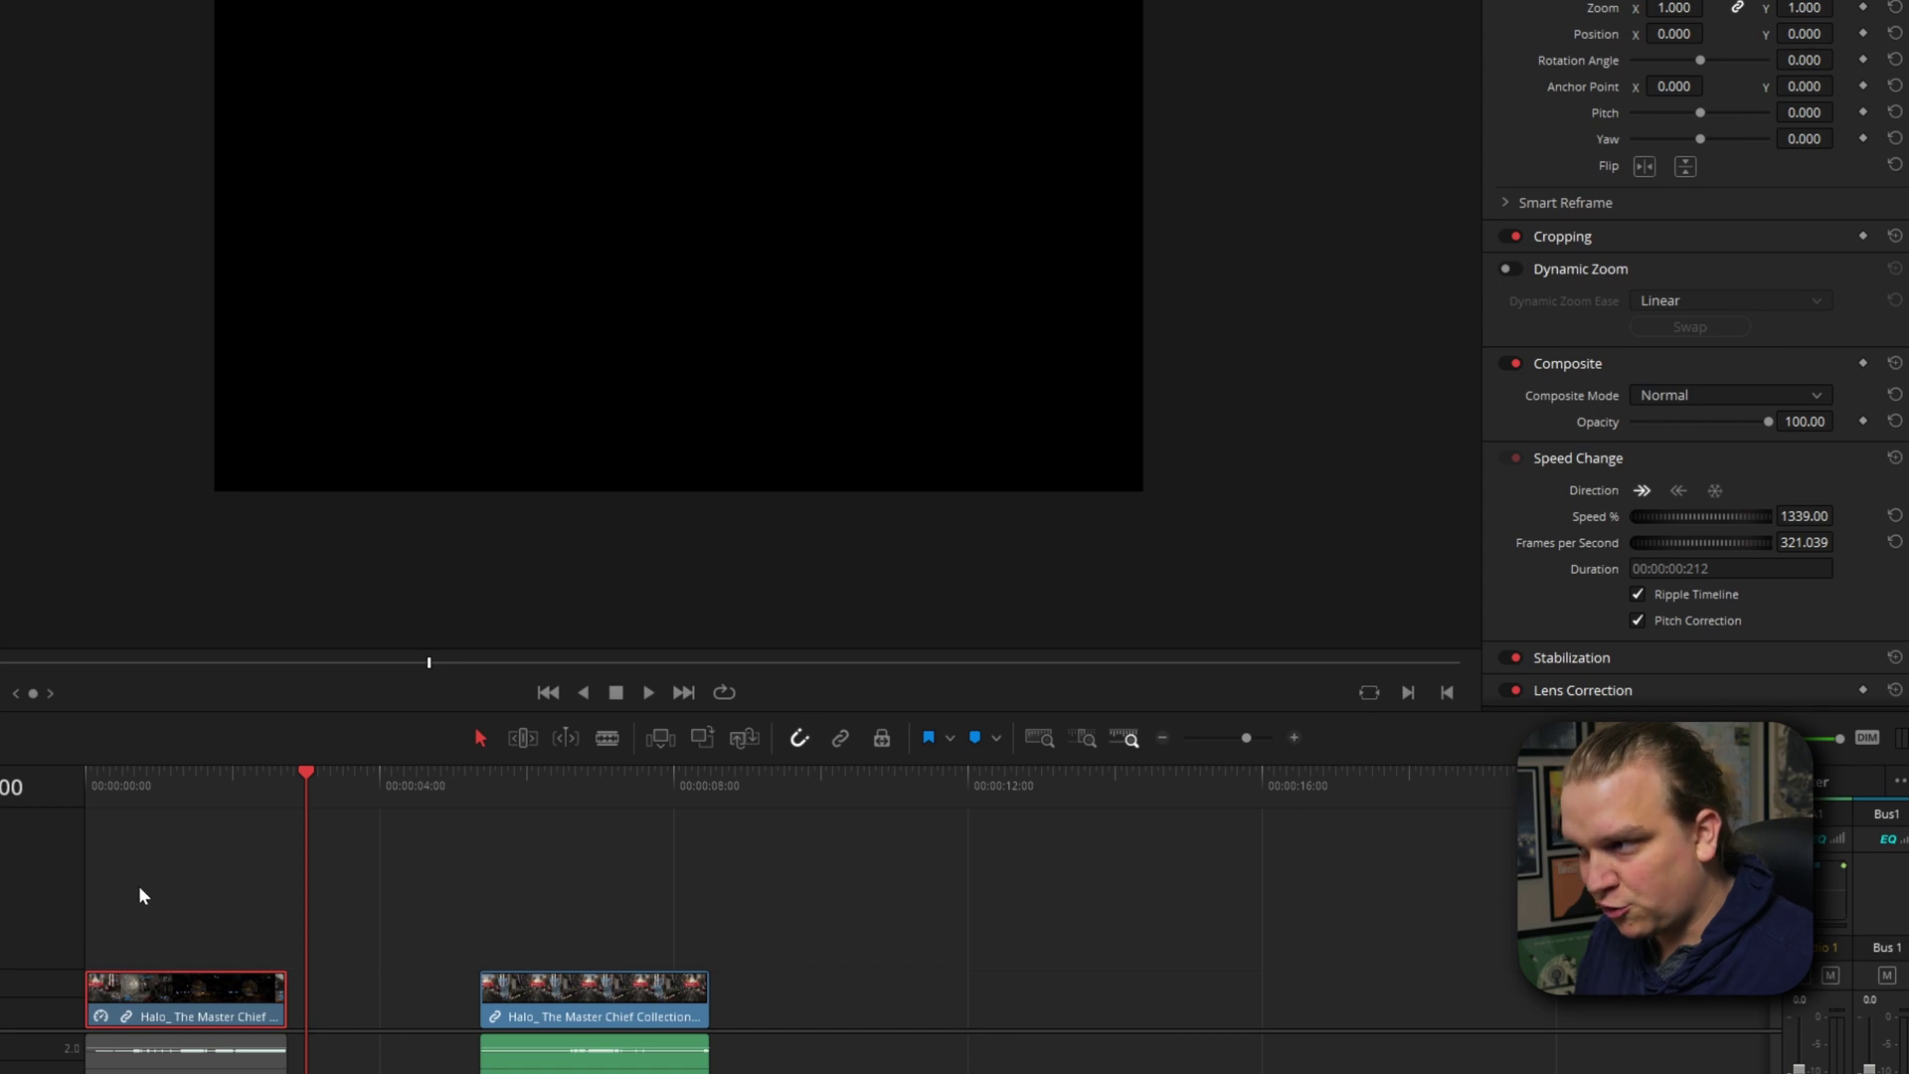
{"action": "key", "text": "Home"}
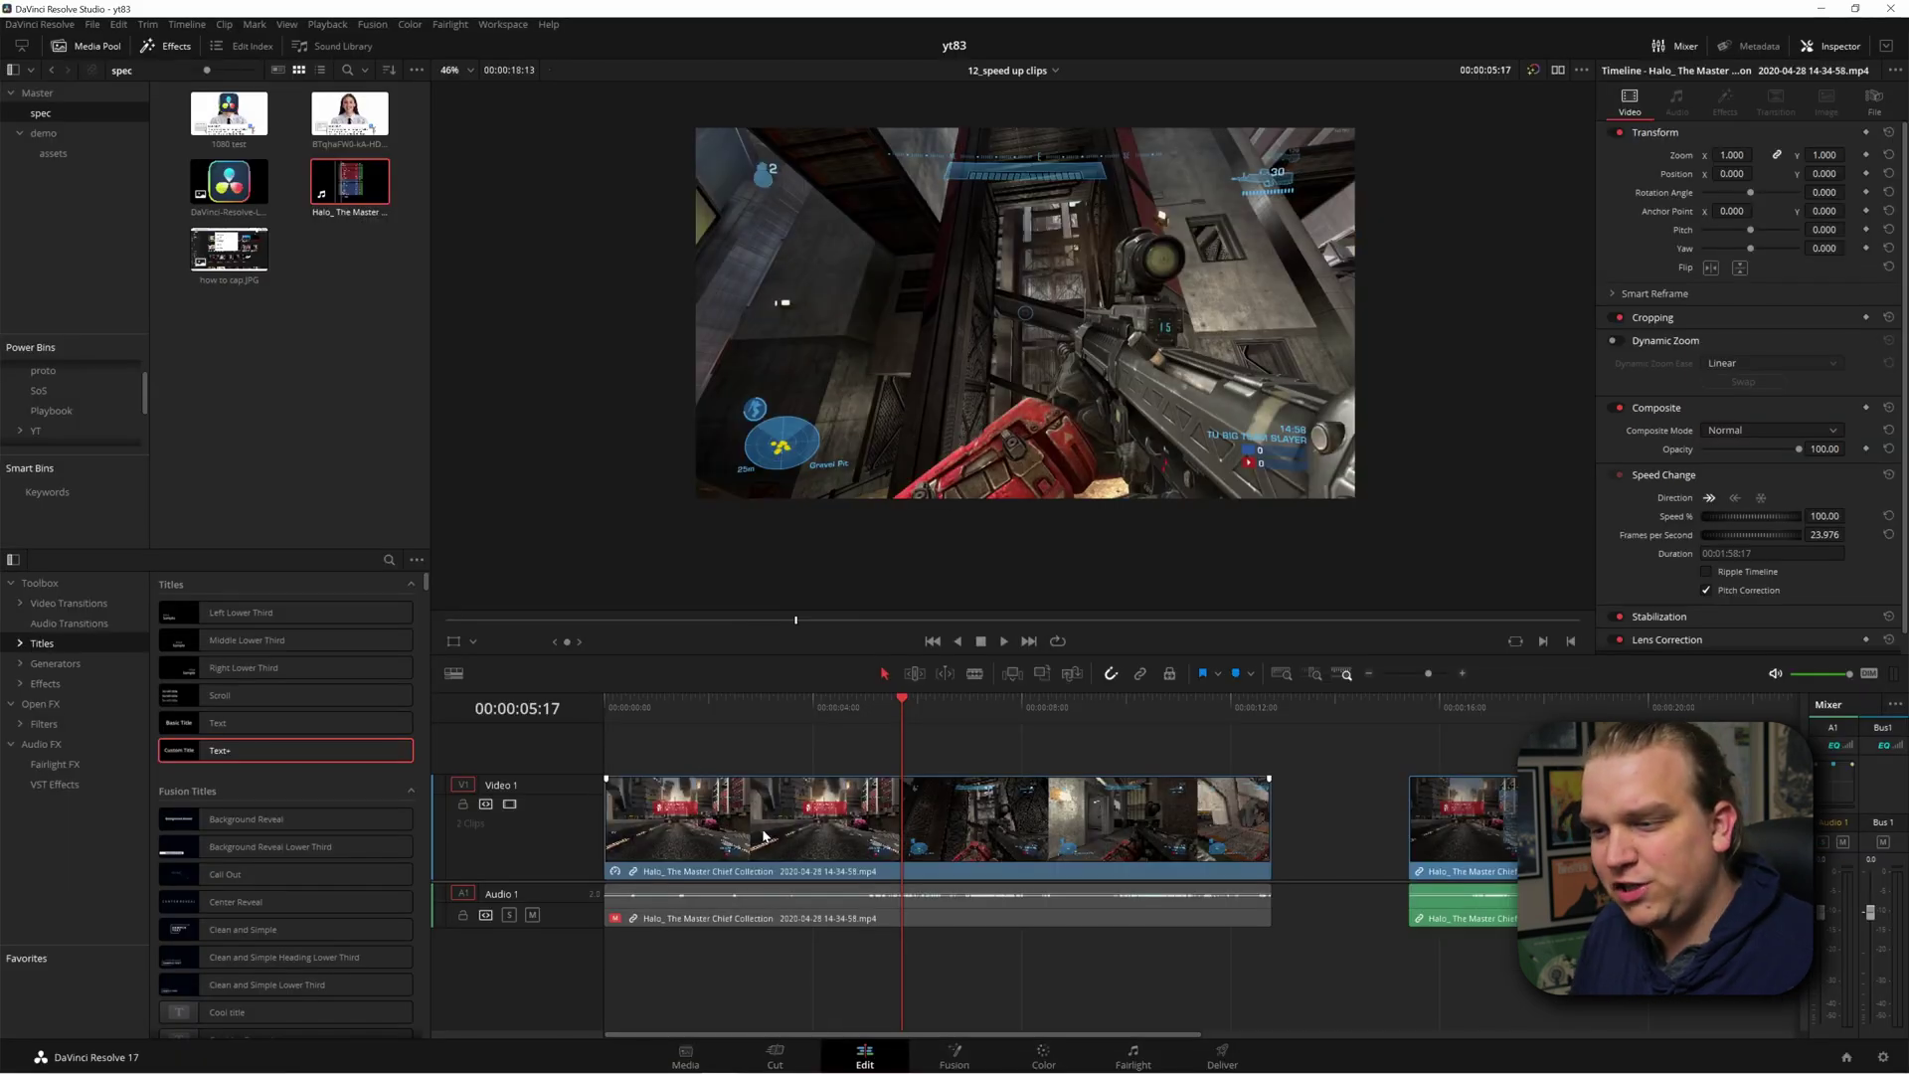
- Turn on retime controls and the retime curve for the Halo clip
{"action": "right_click", "coordinate": [763, 835]}
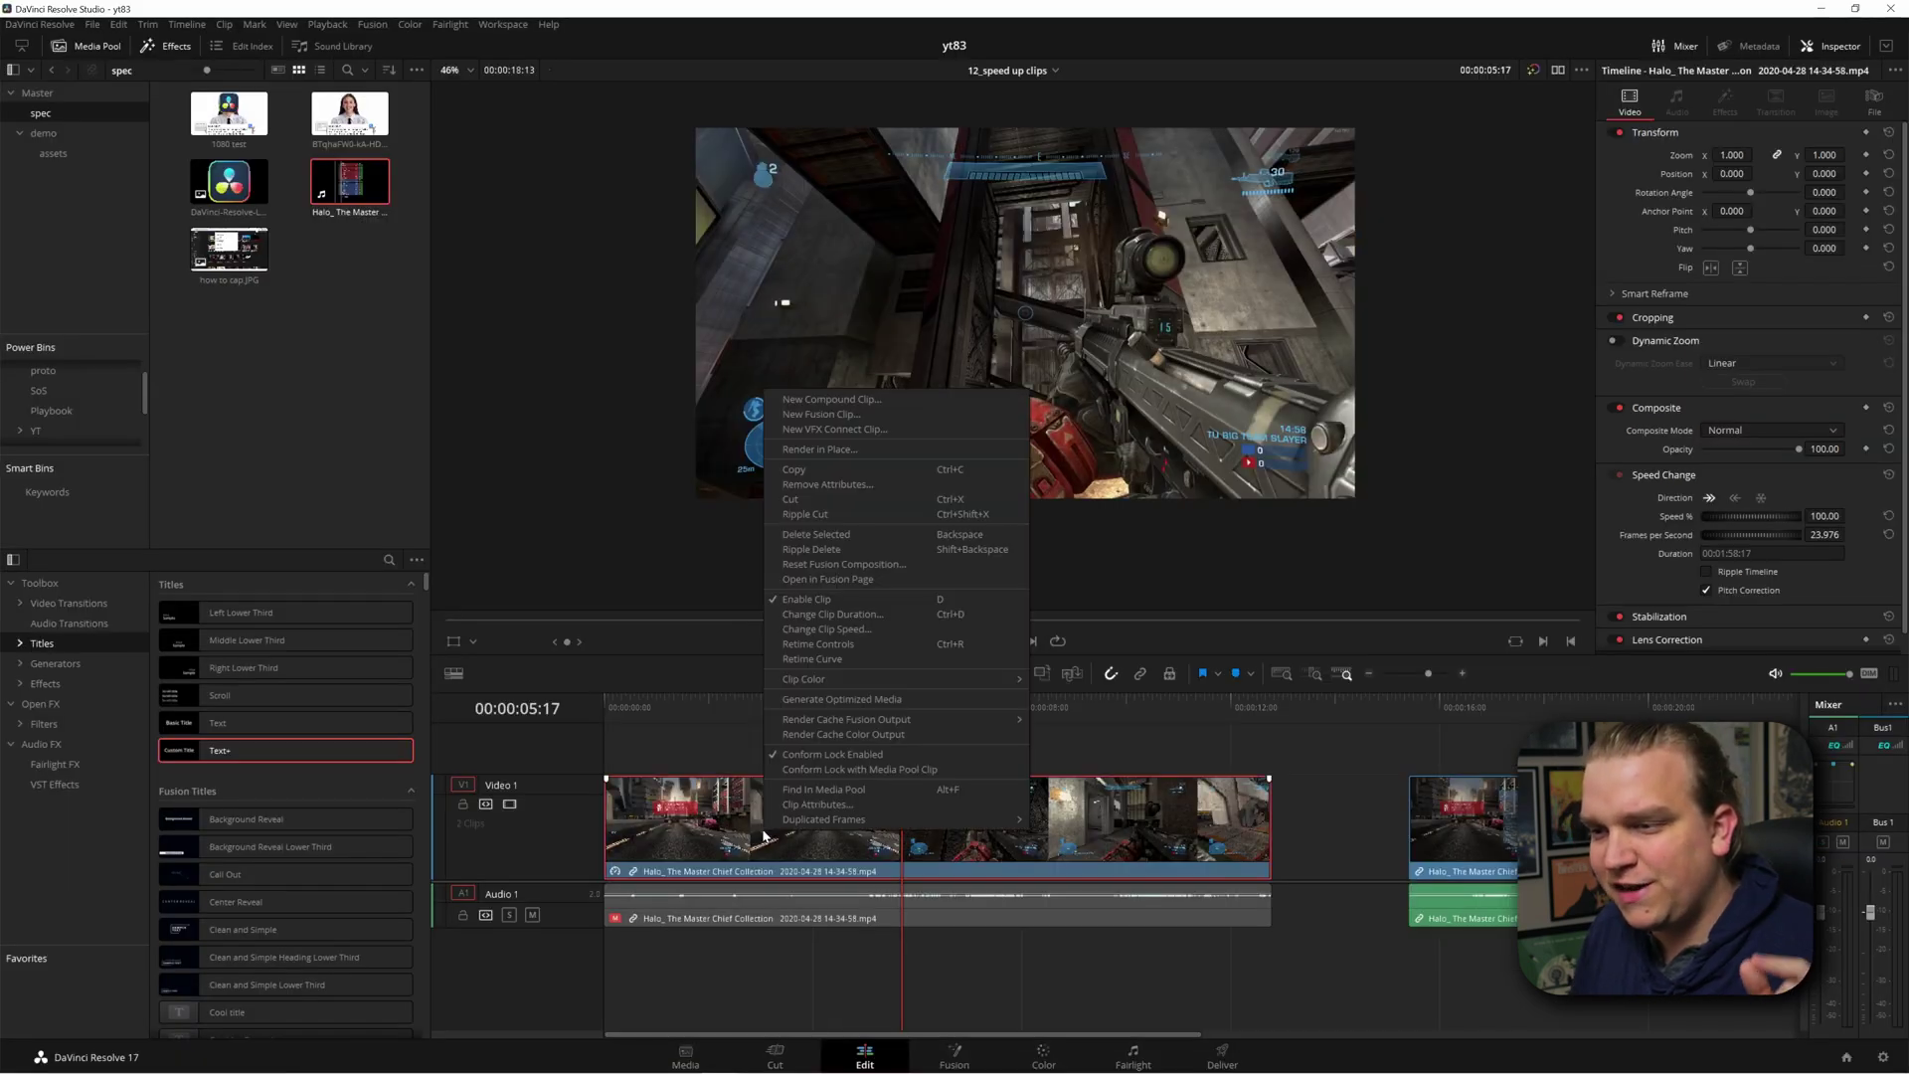
{"action": "left_click", "coordinate": [813, 629]}
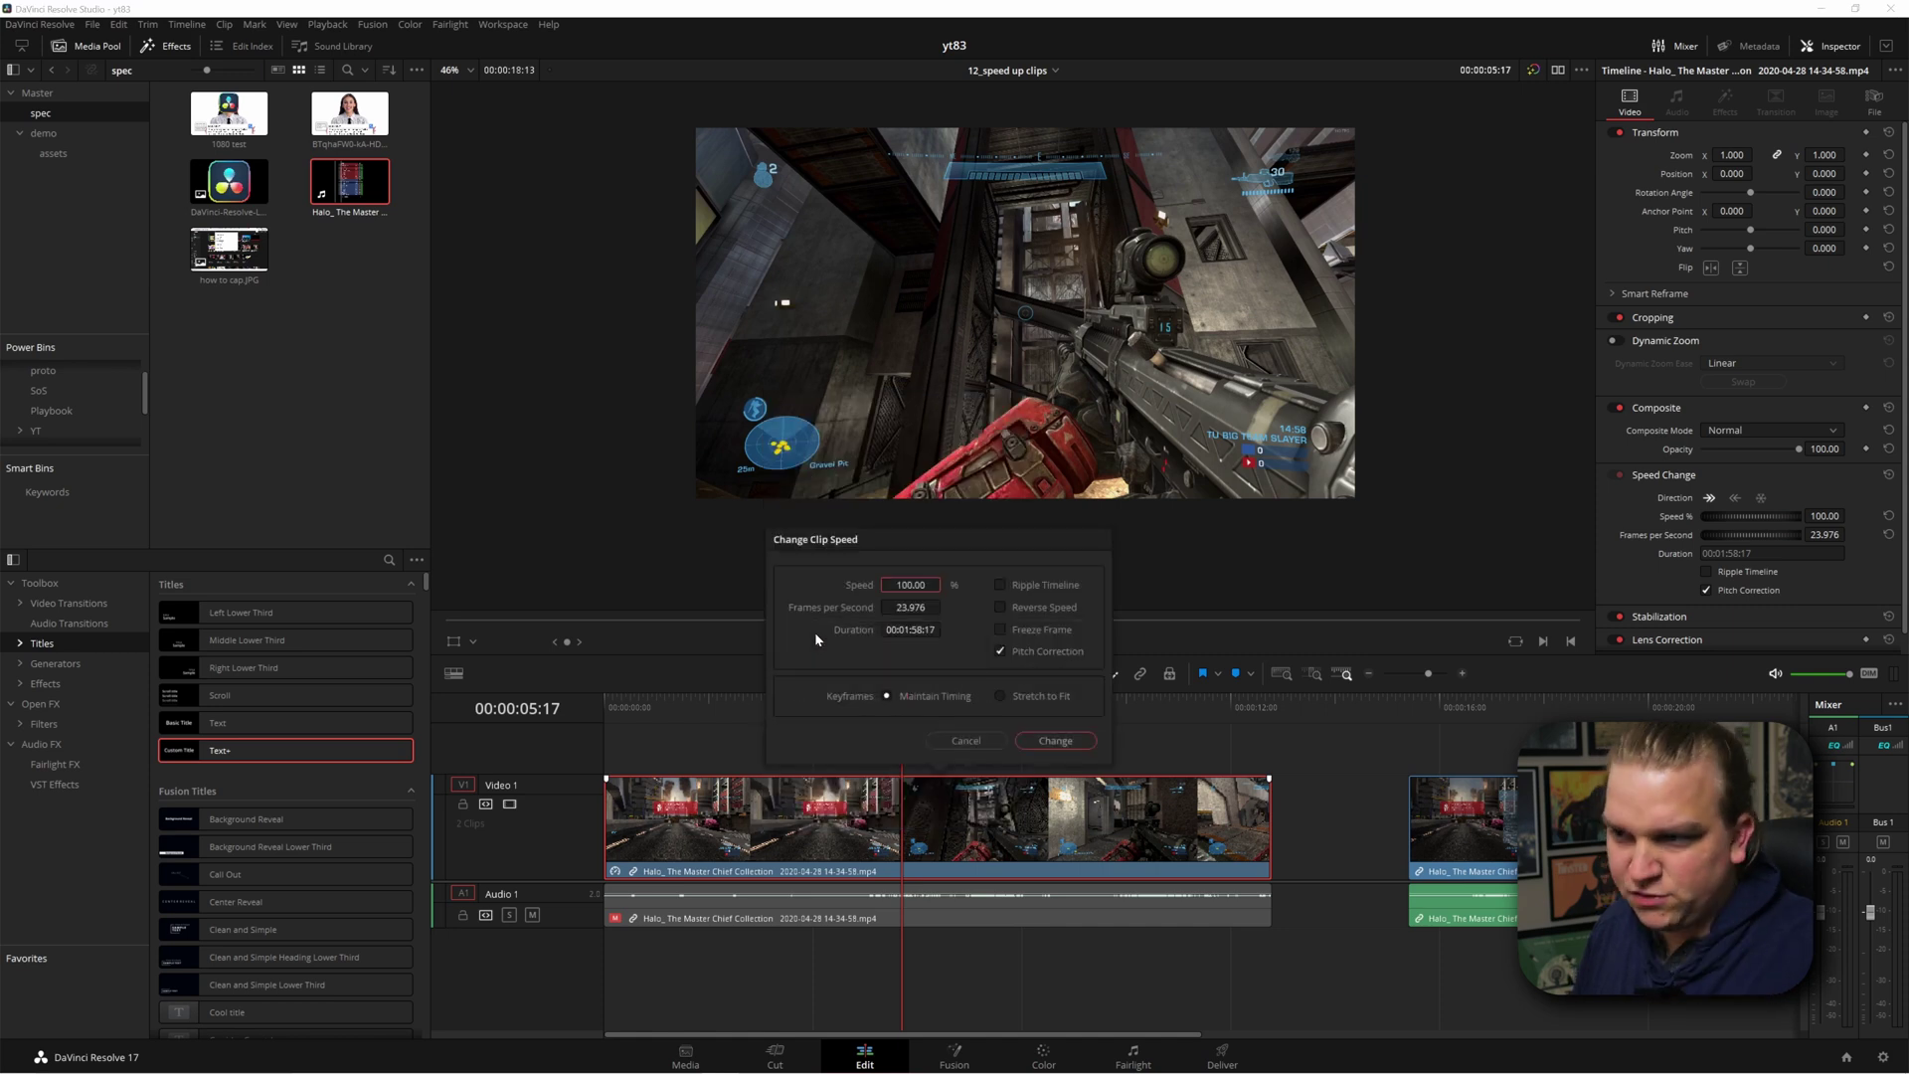
{"action": "key", "text": "Escape"}
{"action": "right_click", "coordinate": [930, 829]}
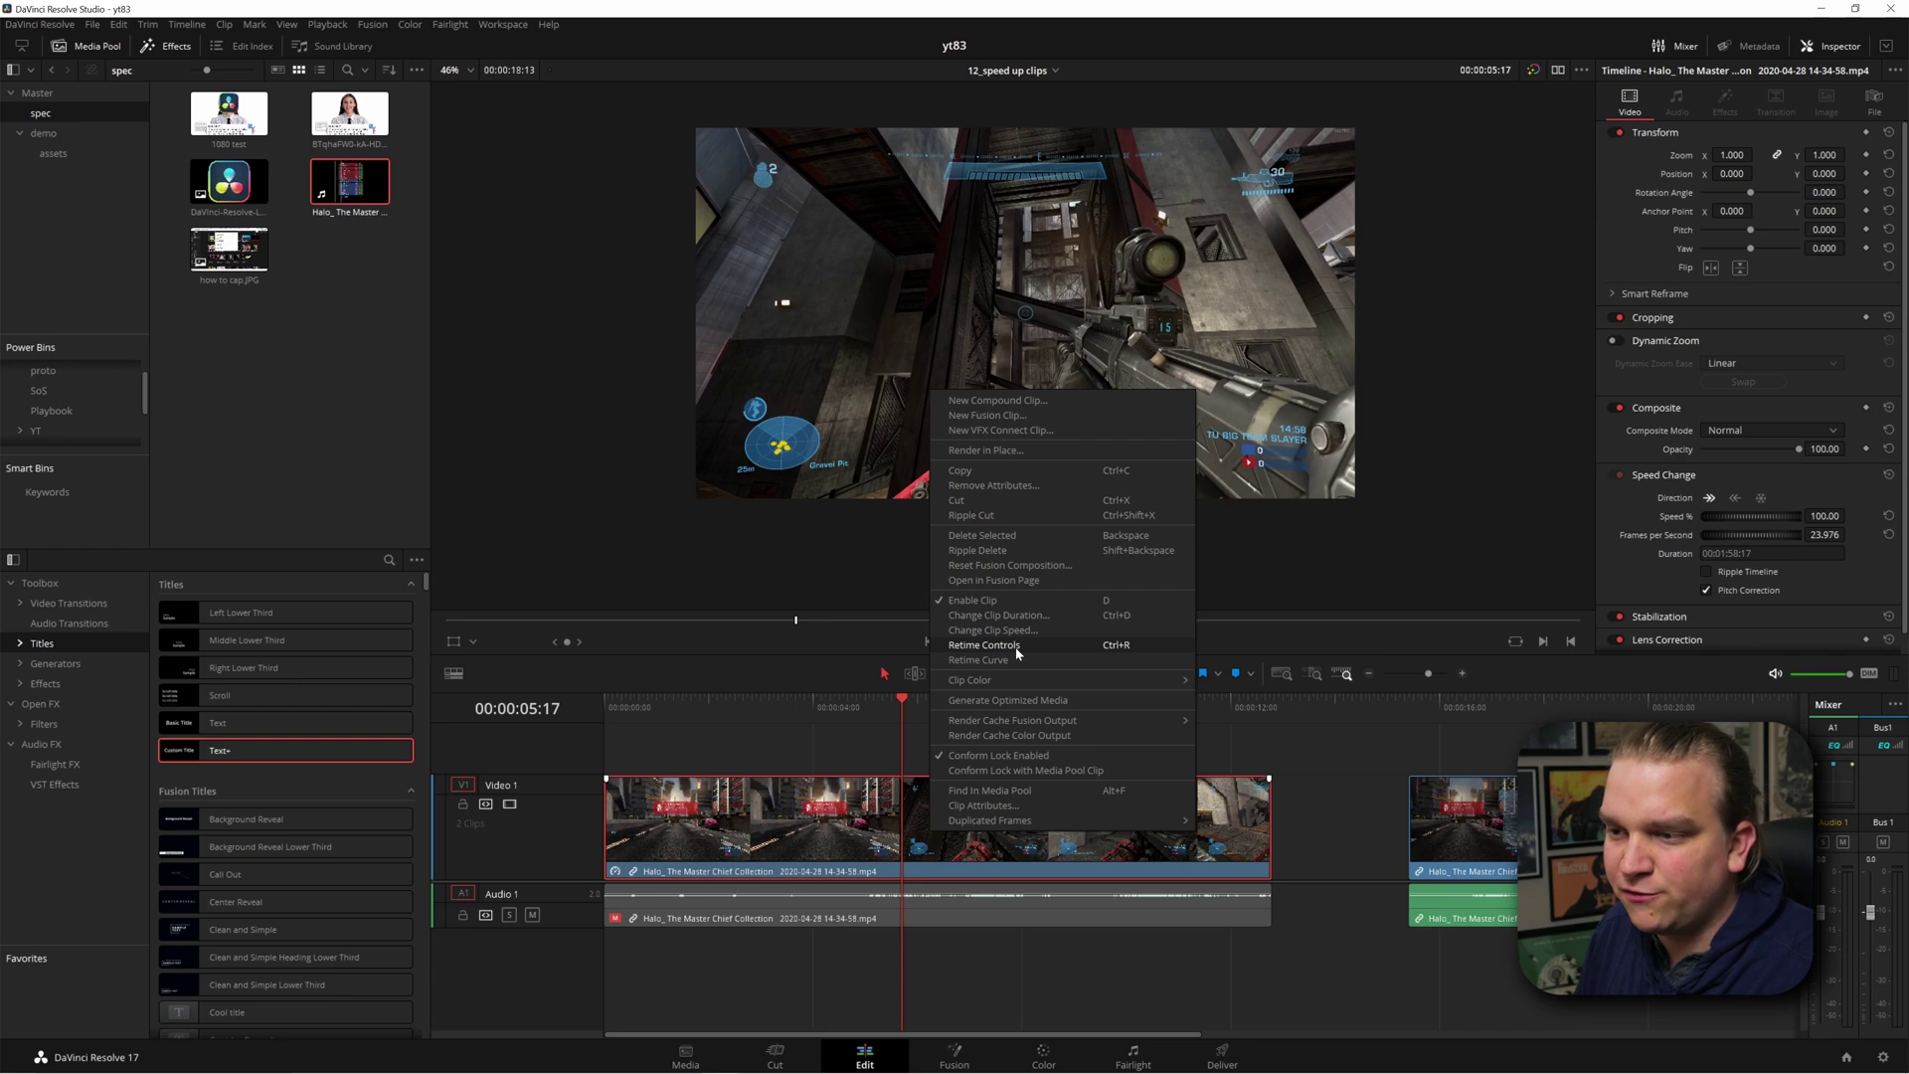
{"action": "left_click", "coordinate": [1017, 648]}
{"action": "right_click", "coordinate": [933, 820]}
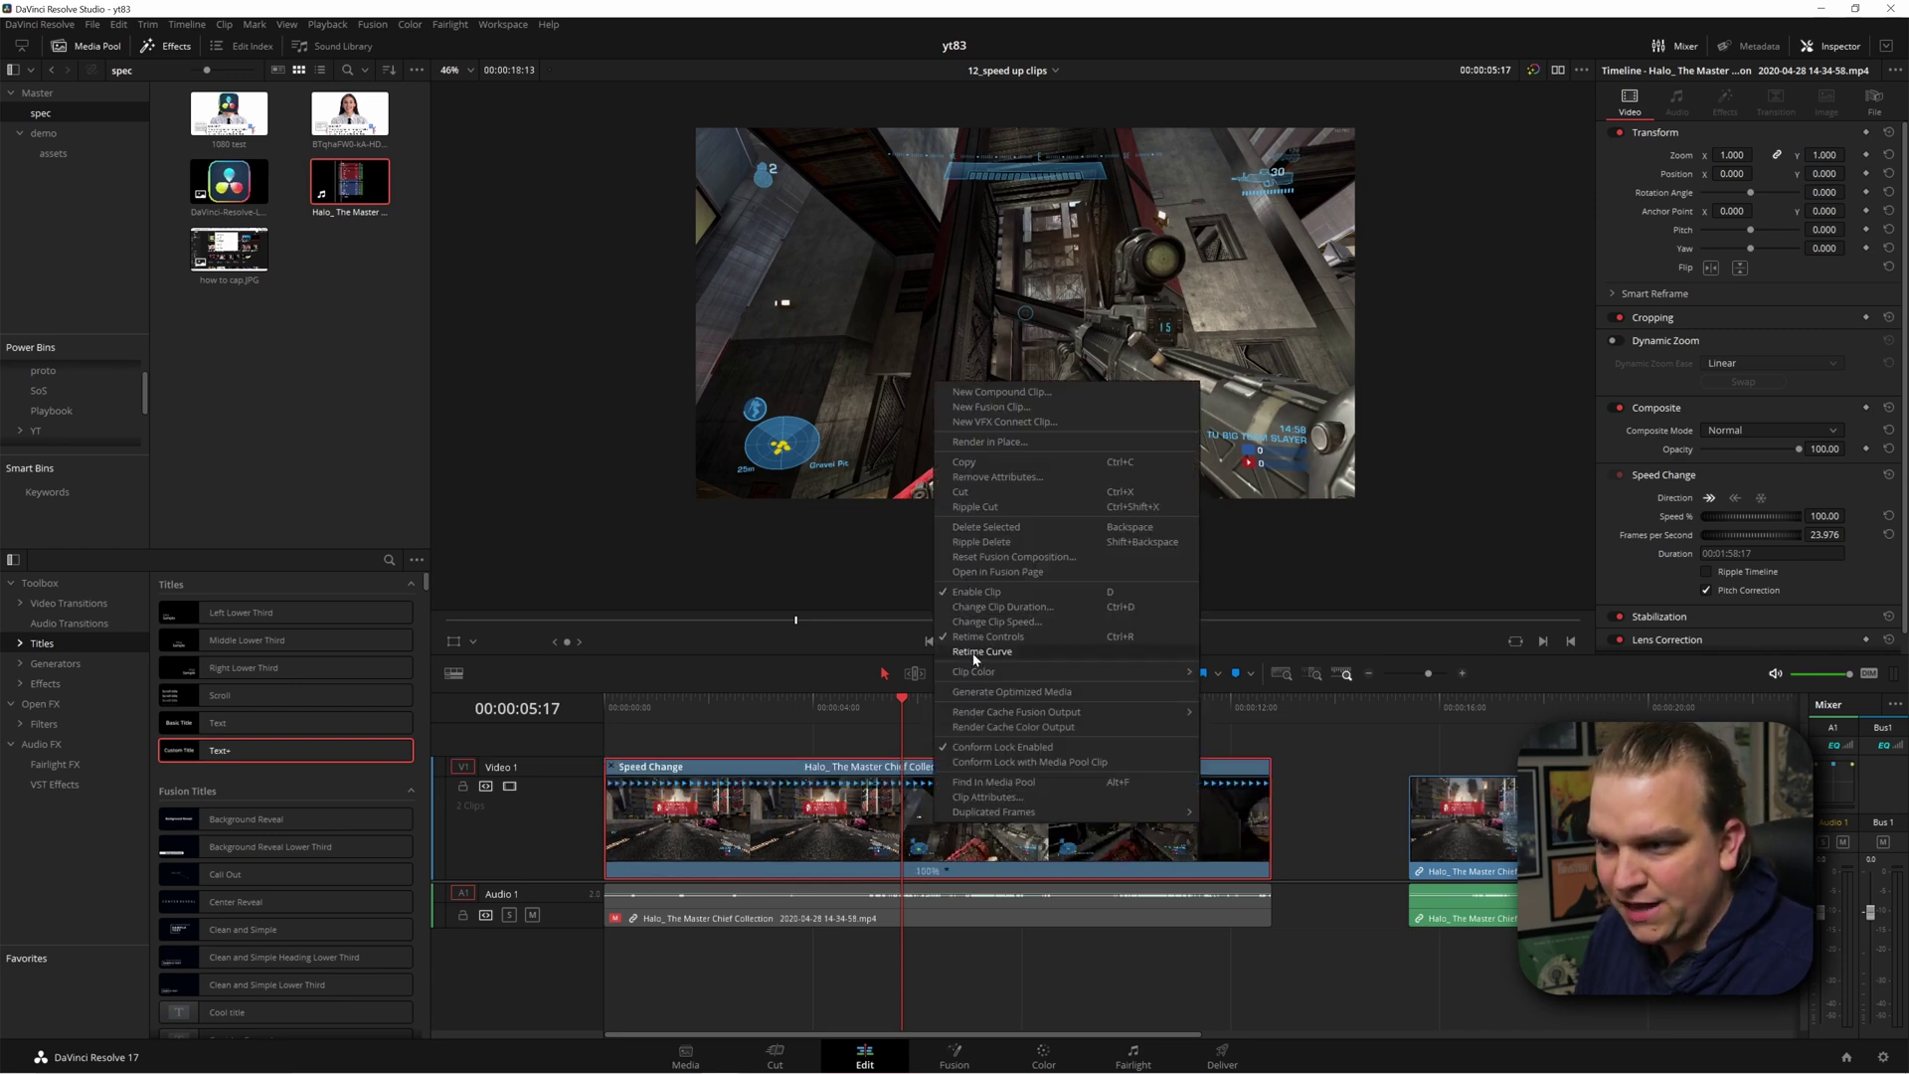
{"action": "left_click", "coordinate": [970, 668]}
- Show the Retime Speed curve, add a speed point at 00:00:06:16, and ramp the first part to about 300%
{"action": "left_click", "coordinate": [760, 700]}
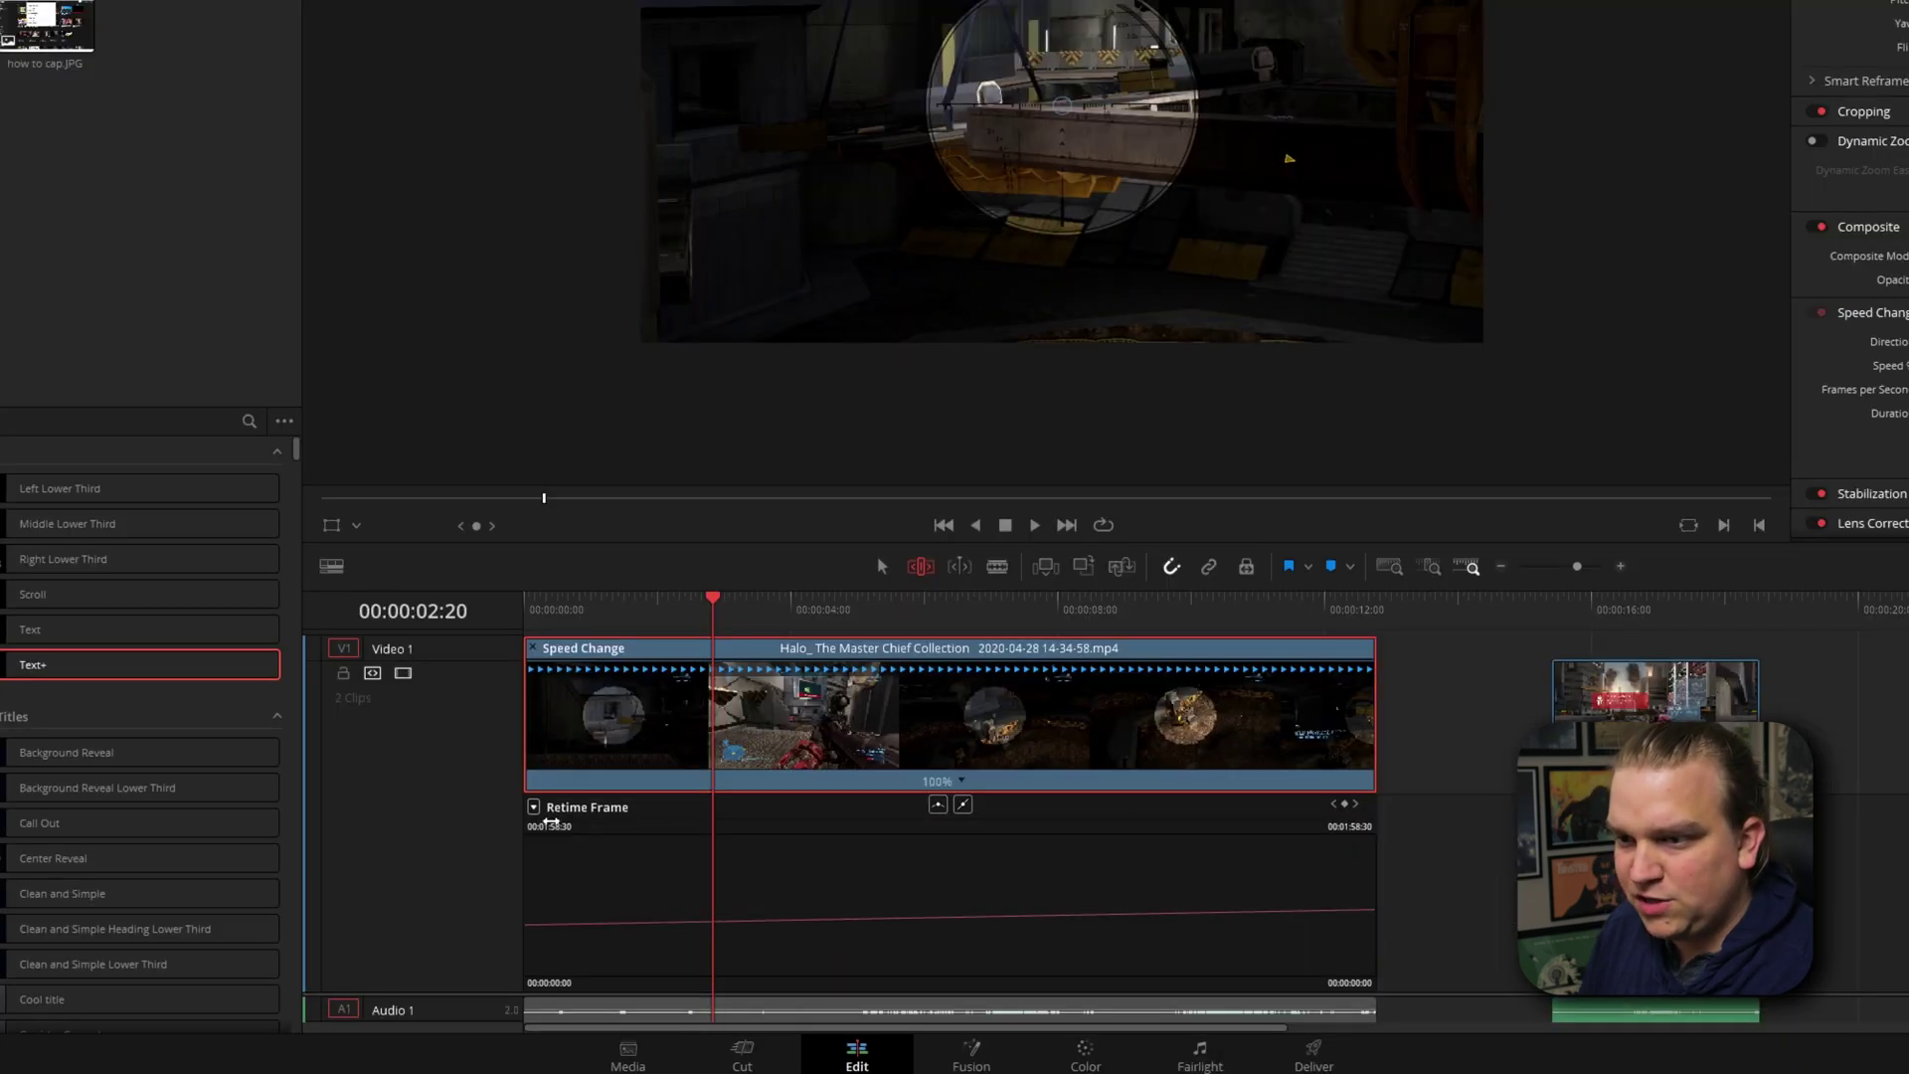
{"action": "left_click", "coordinate": [534, 809]}
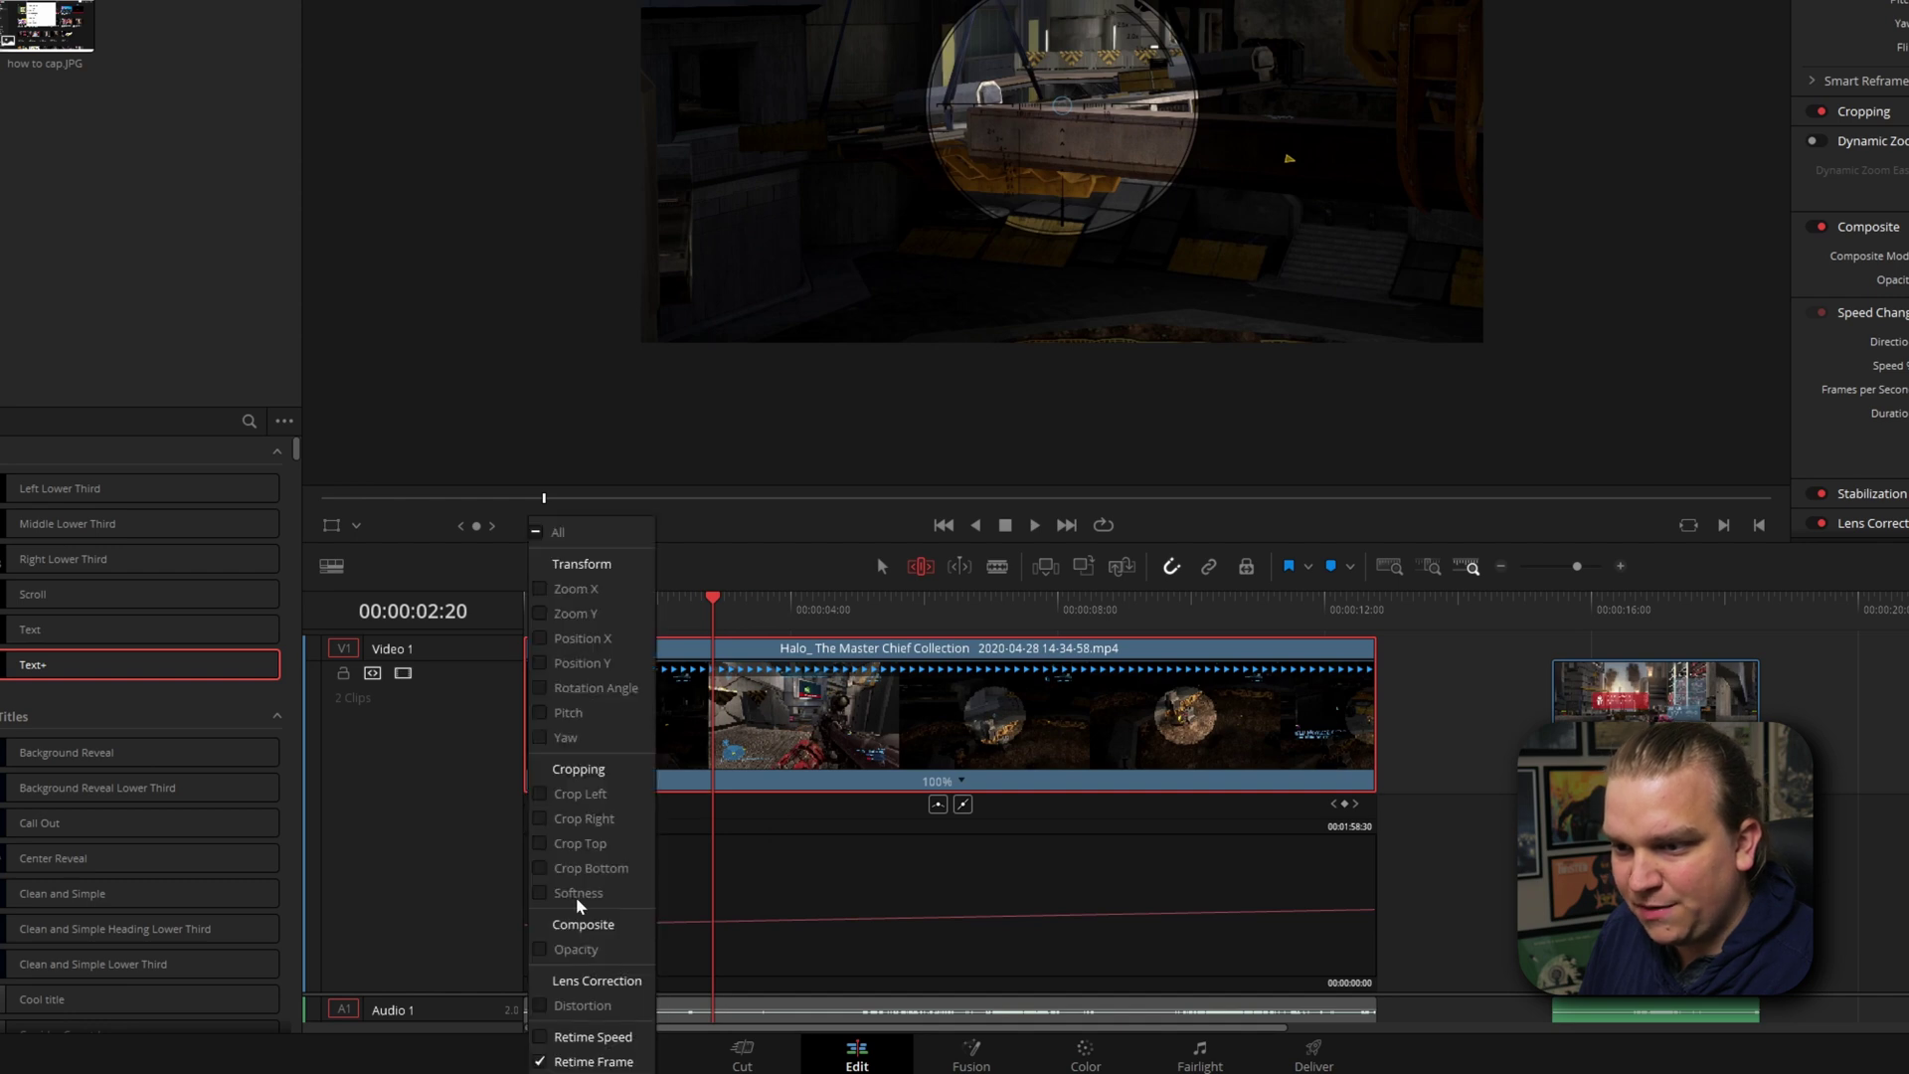
{"action": "left_click", "coordinate": [597, 1037]}
{"action": "left_click", "coordinate": [968, 895]}
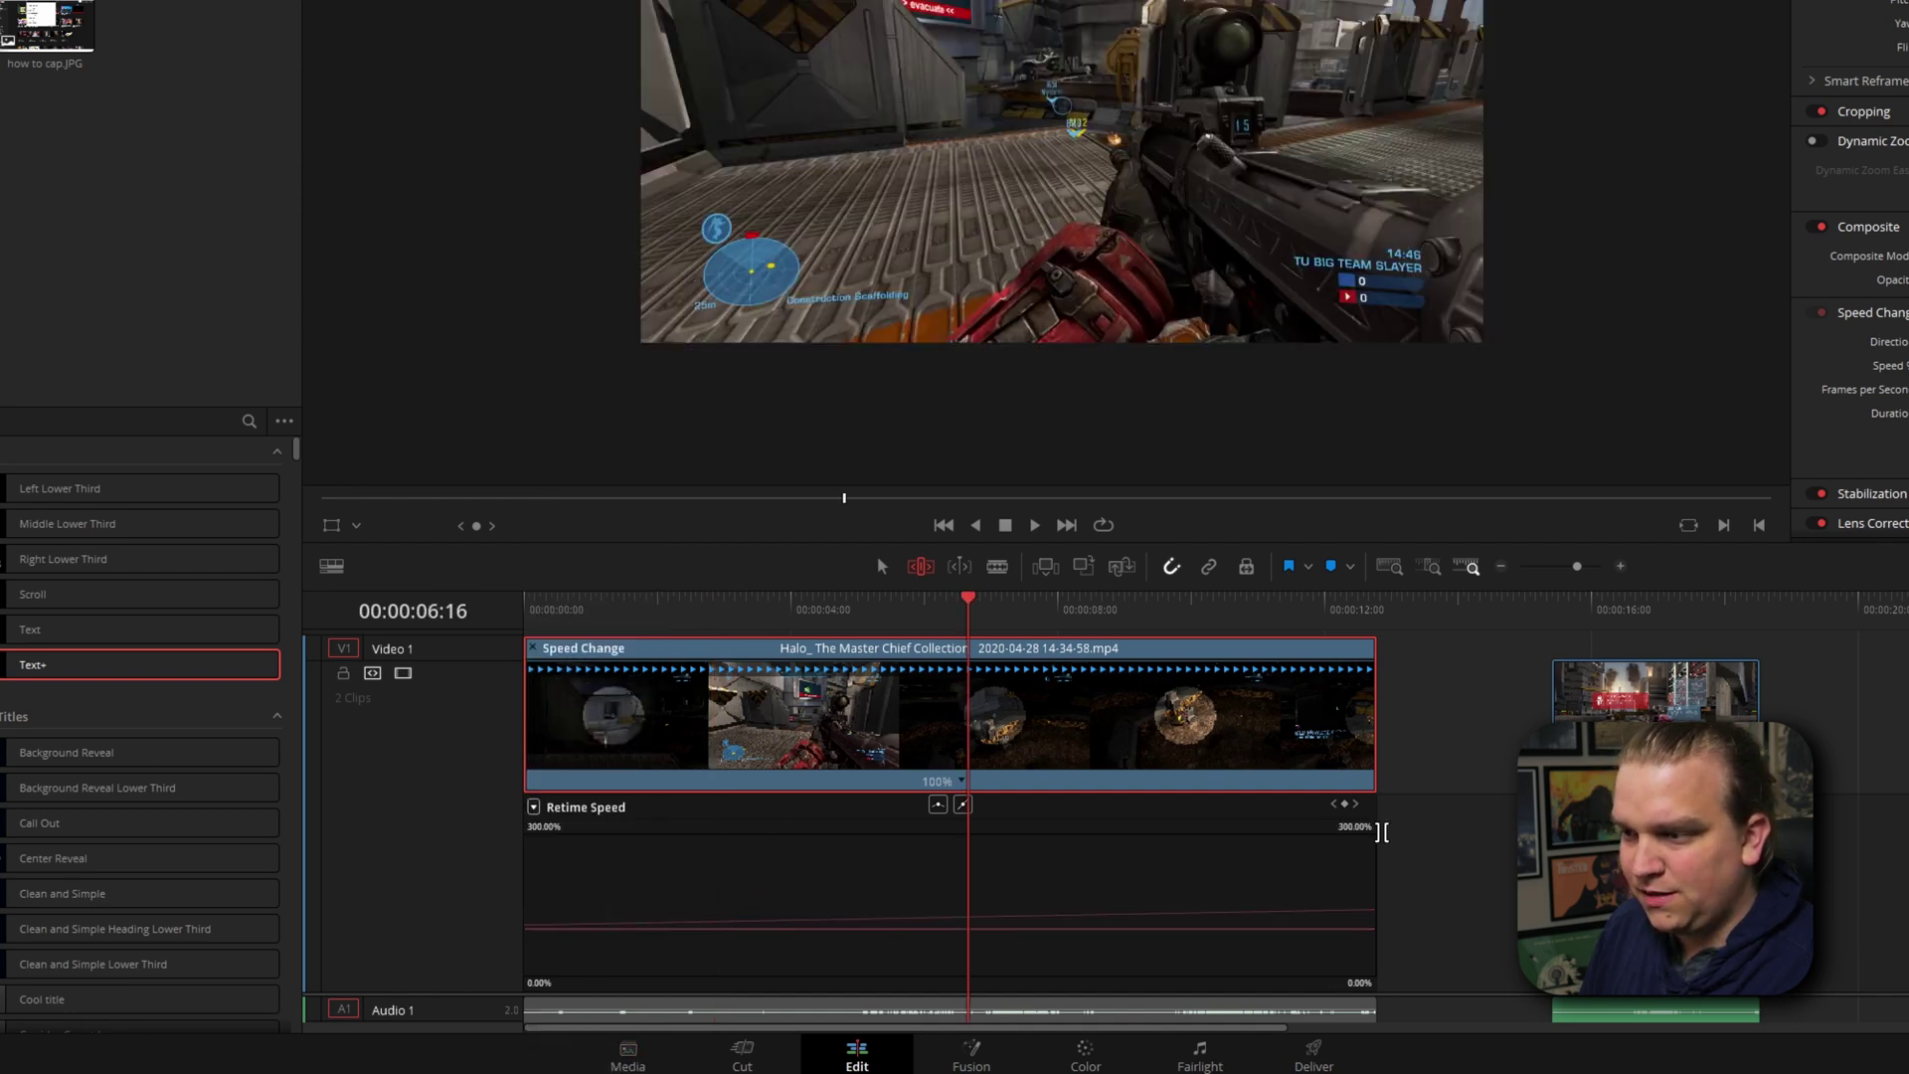
{"action": "left_click", "coordinate": [1345, 804]}
{"action": "left_click_drag", "start_coordinate": [935, 928], "coordinate": [1043, 242]}
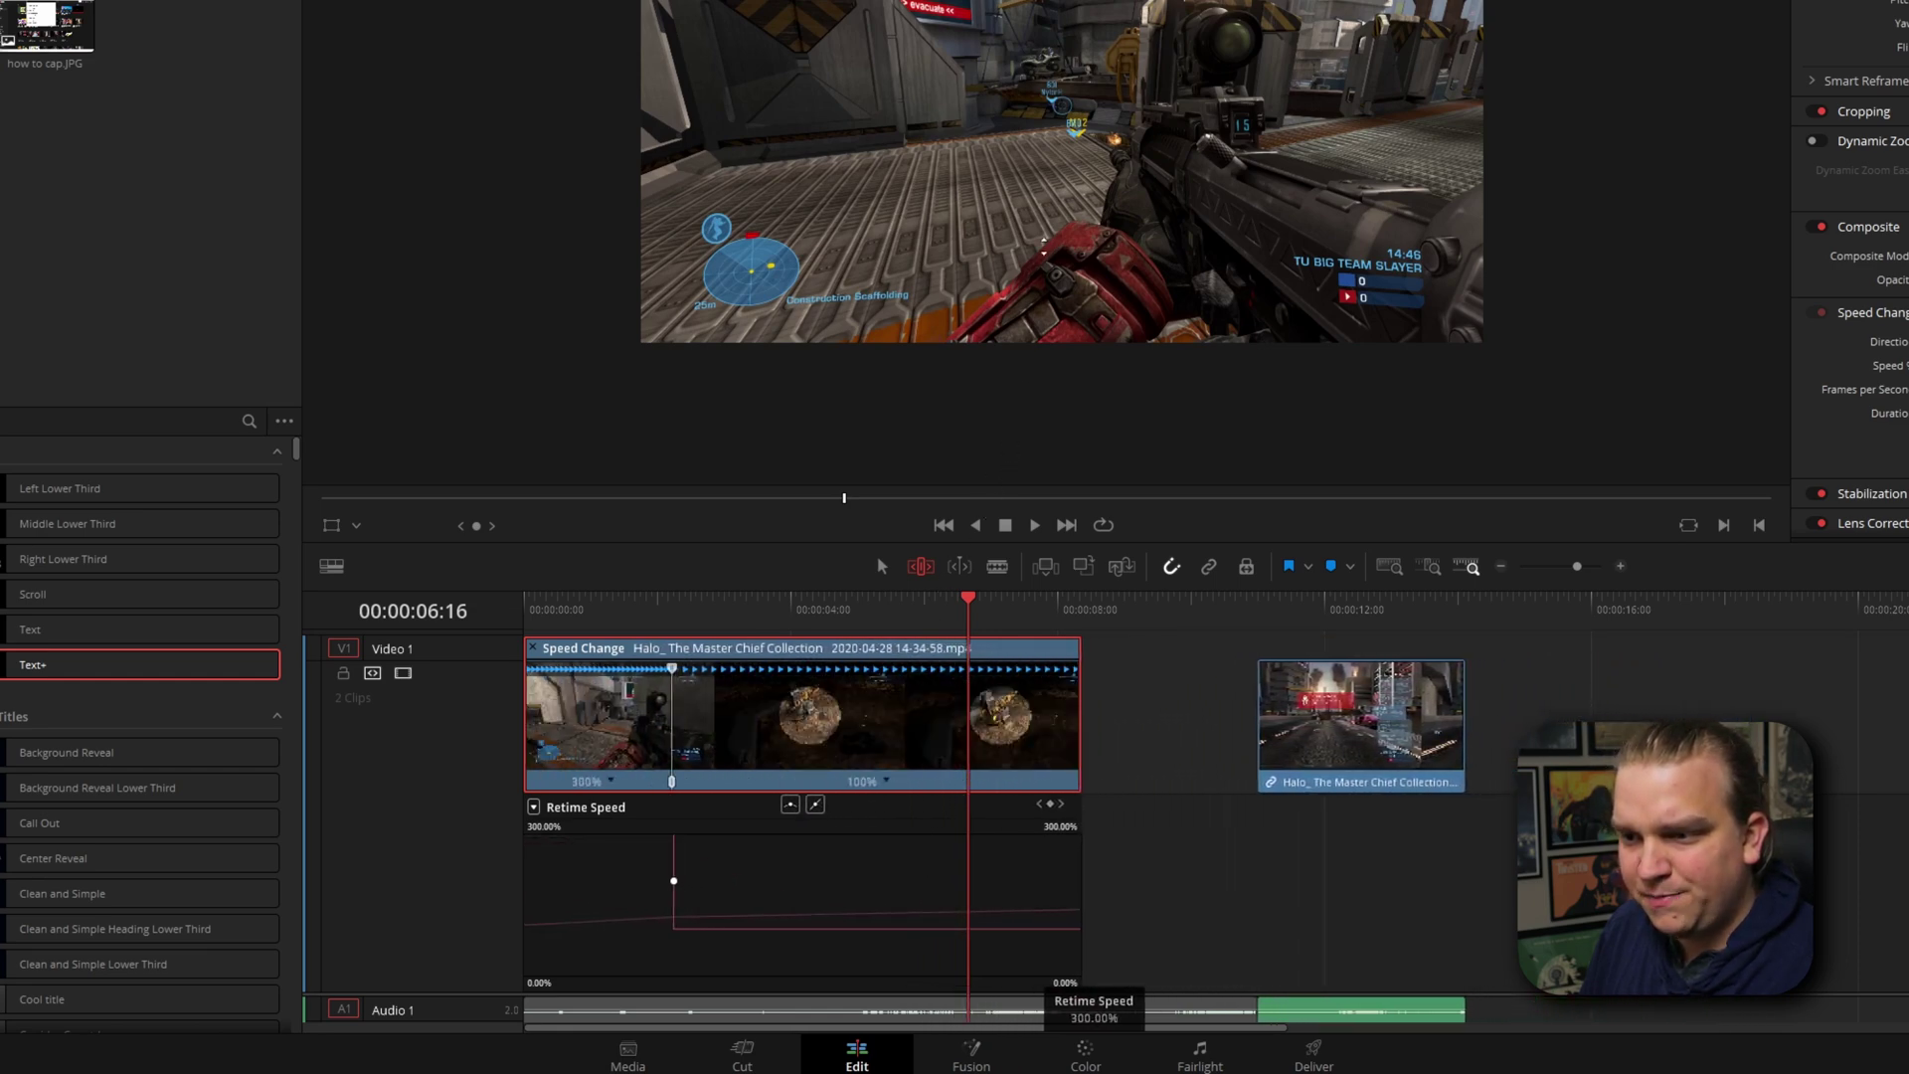
- Preview the ramp from the start and smooth the speed keyframe into an ease
{"action": "key", "text": "Home"}
{"action": "key", "text": "space"}
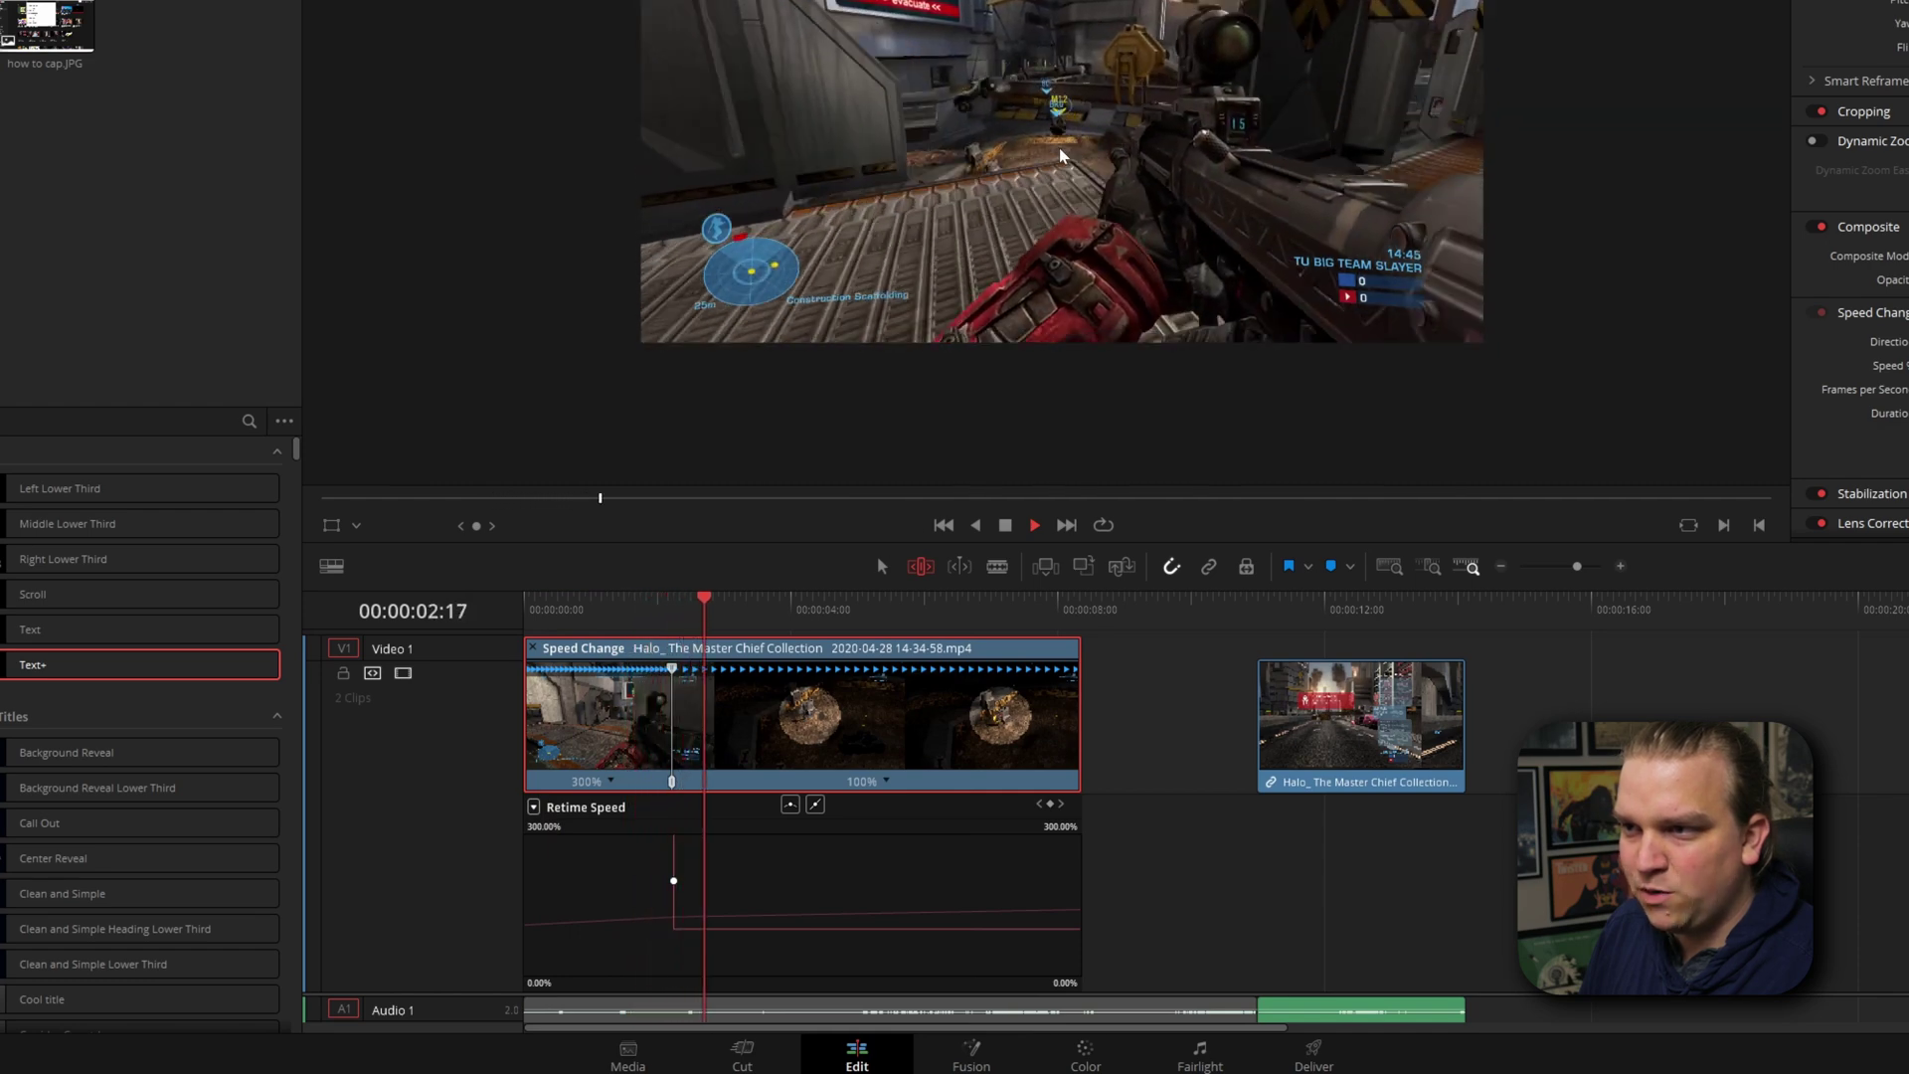
{"action": "key", "text": "space"}
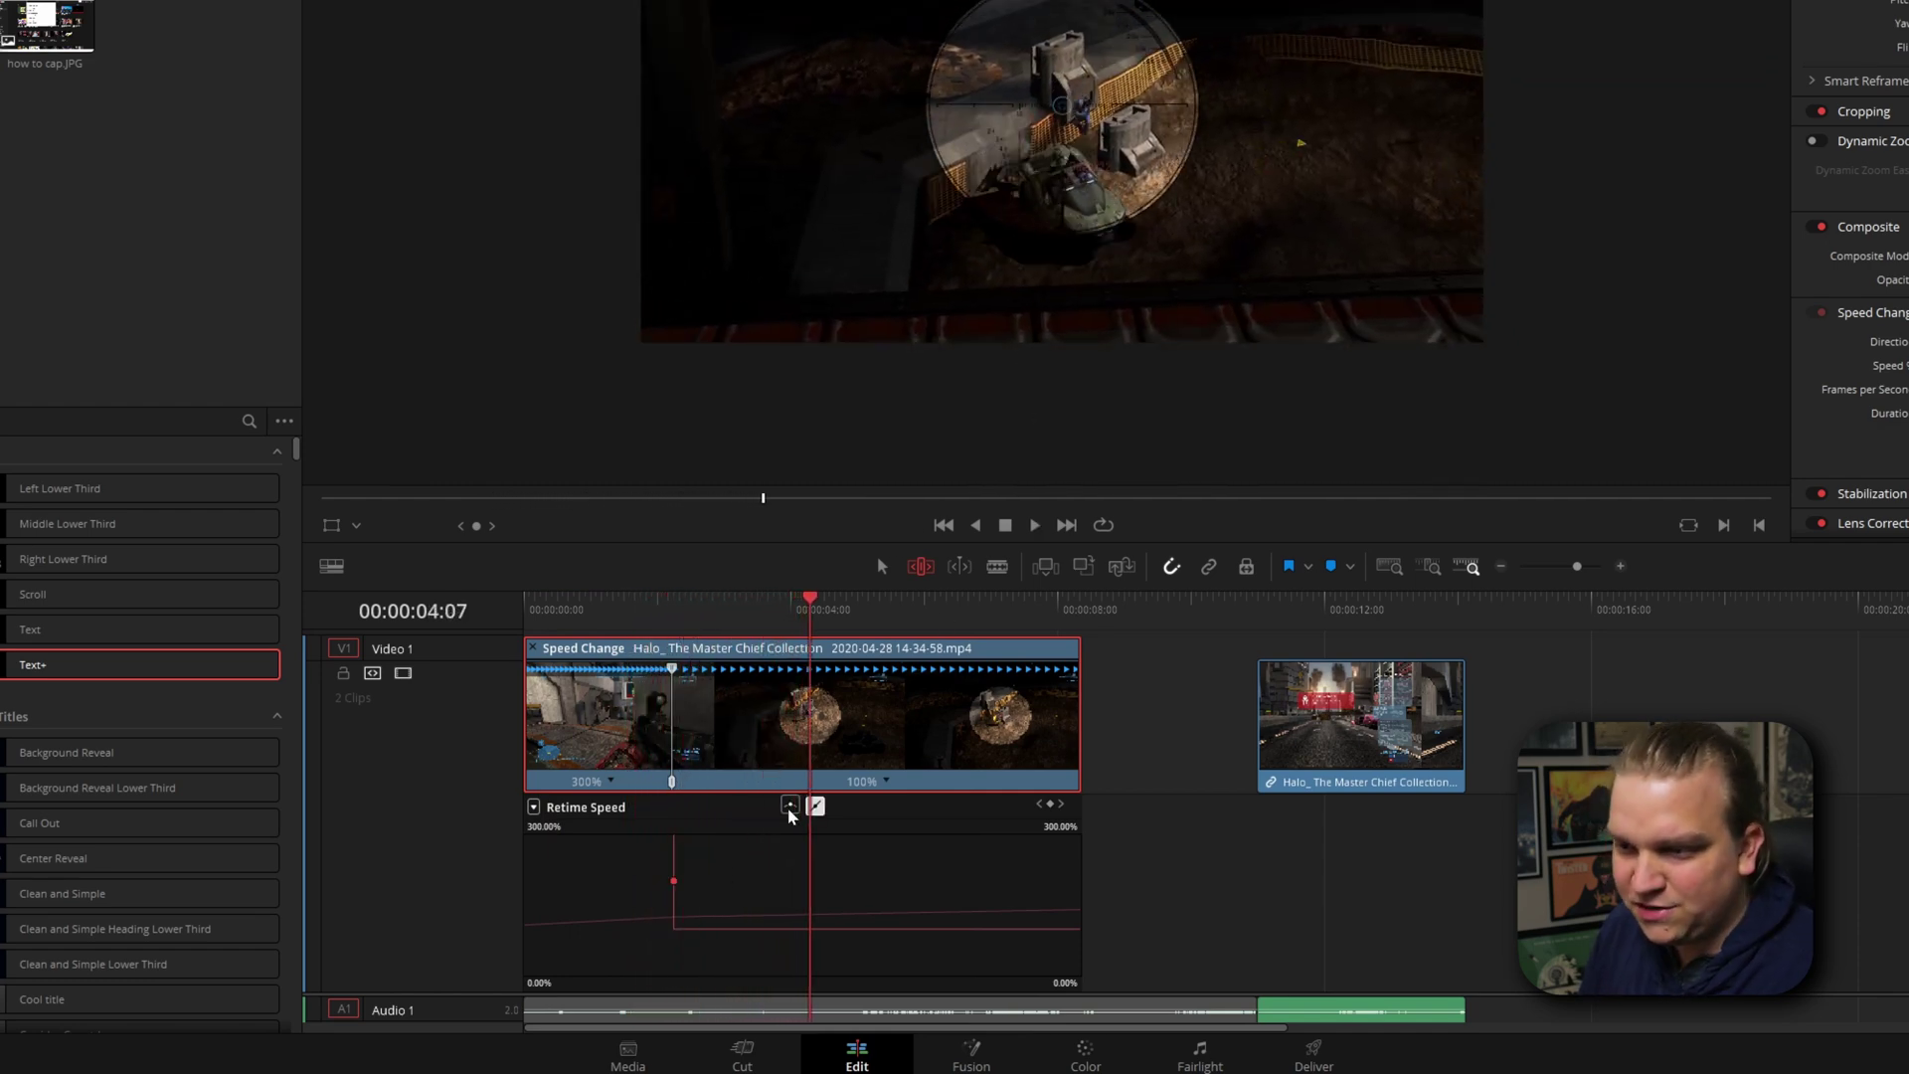
{"action": "left_click", "coordinate": [790, 806]}
{"action": "left_click", "coordinate": [575, 605]}
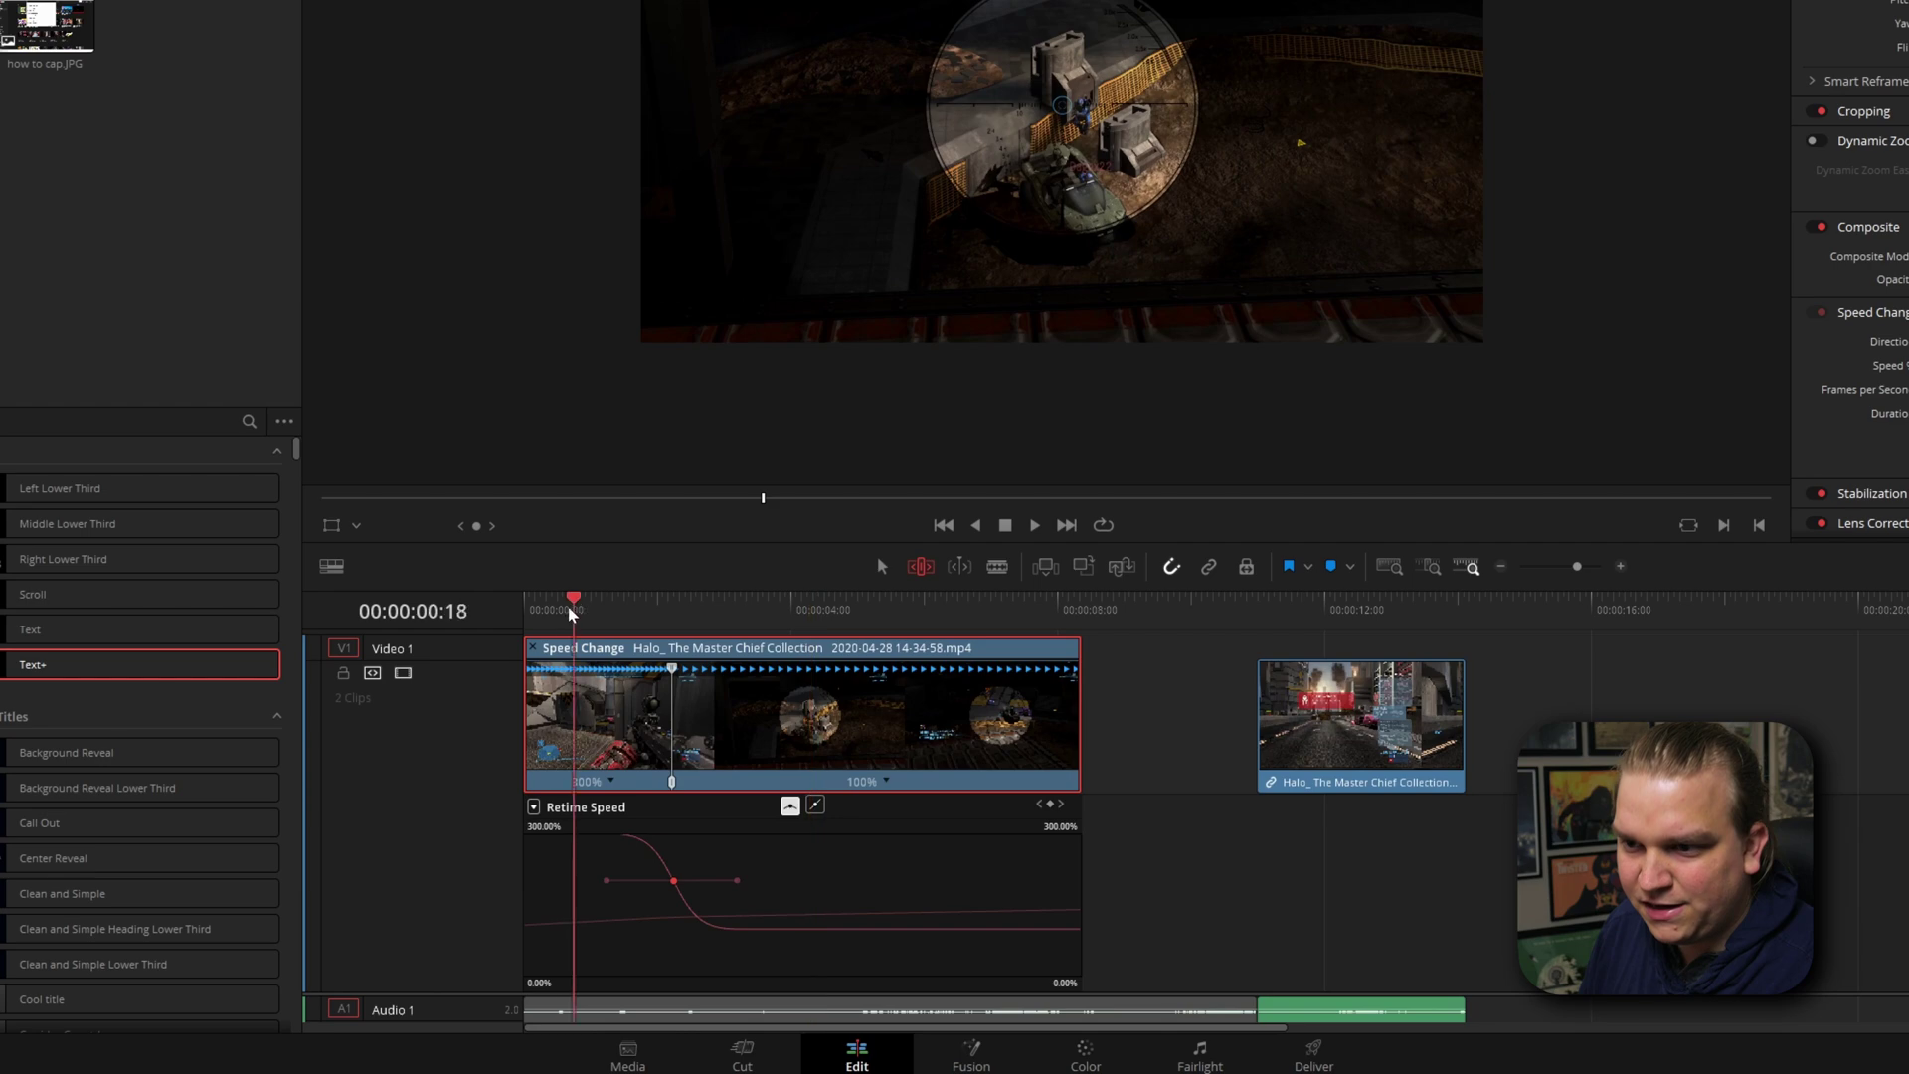
{"action": "key", "text": "space"}
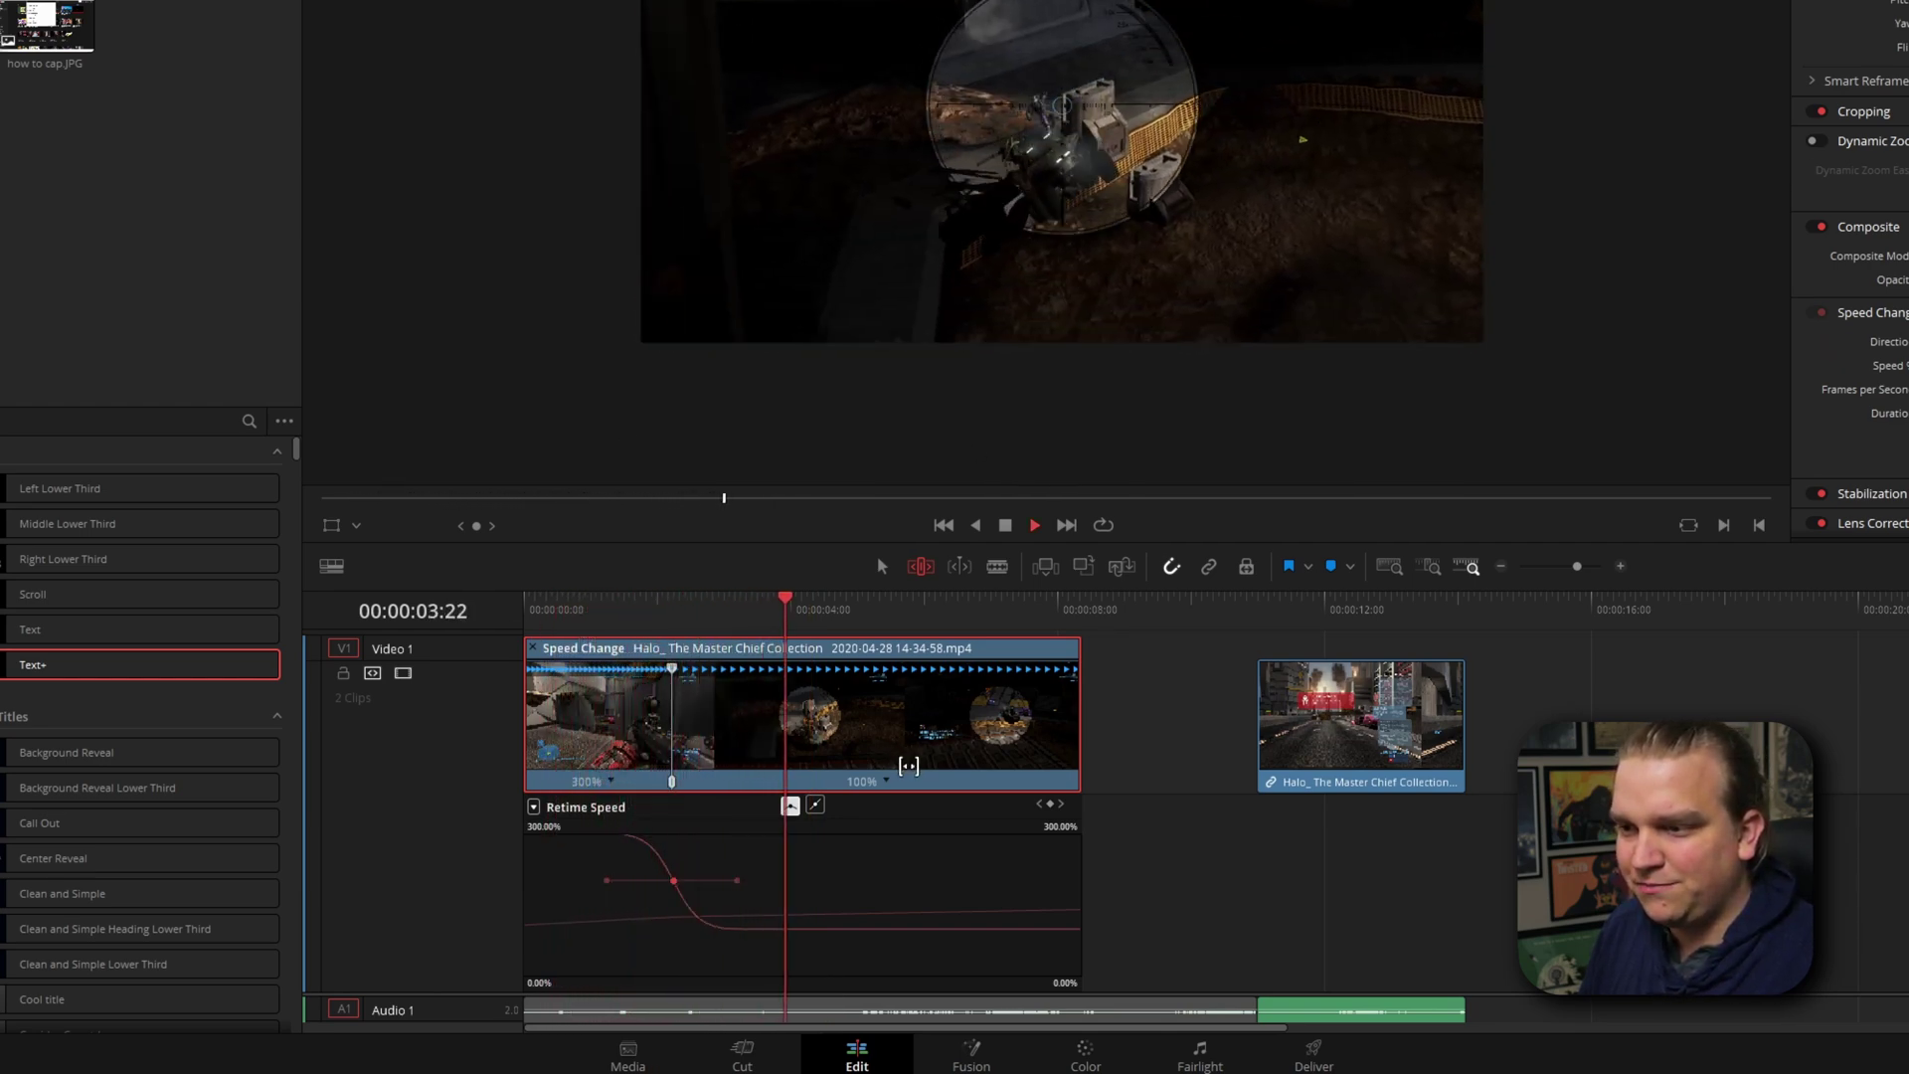
{"action": "key", "text": "space"}
- Add a speed point, speed the final section up to 300% with a smooth curve, and play back
{"action": "left_click", "coordinate": [1050, 803]}
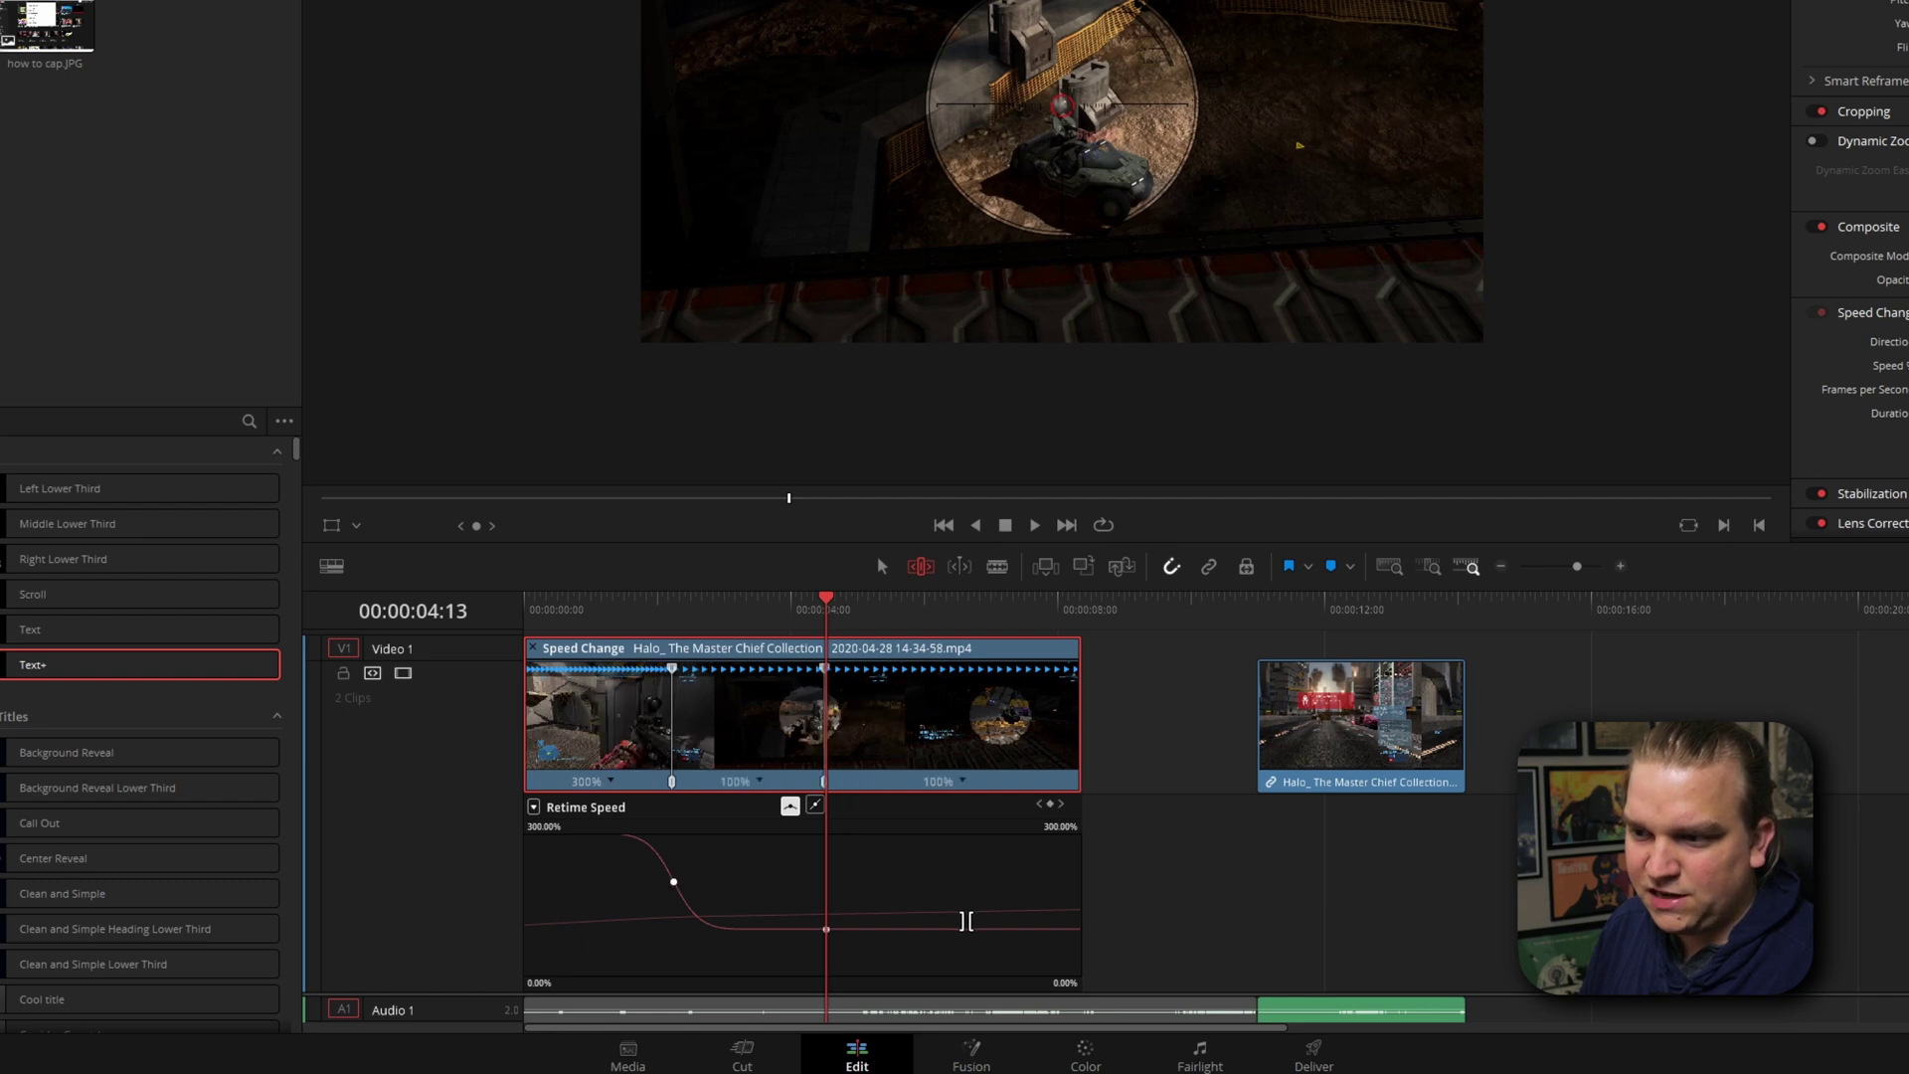
{"action": "left_click_drag", "start_coordinate": [966, 921], "coordinate": [1018, 991]}
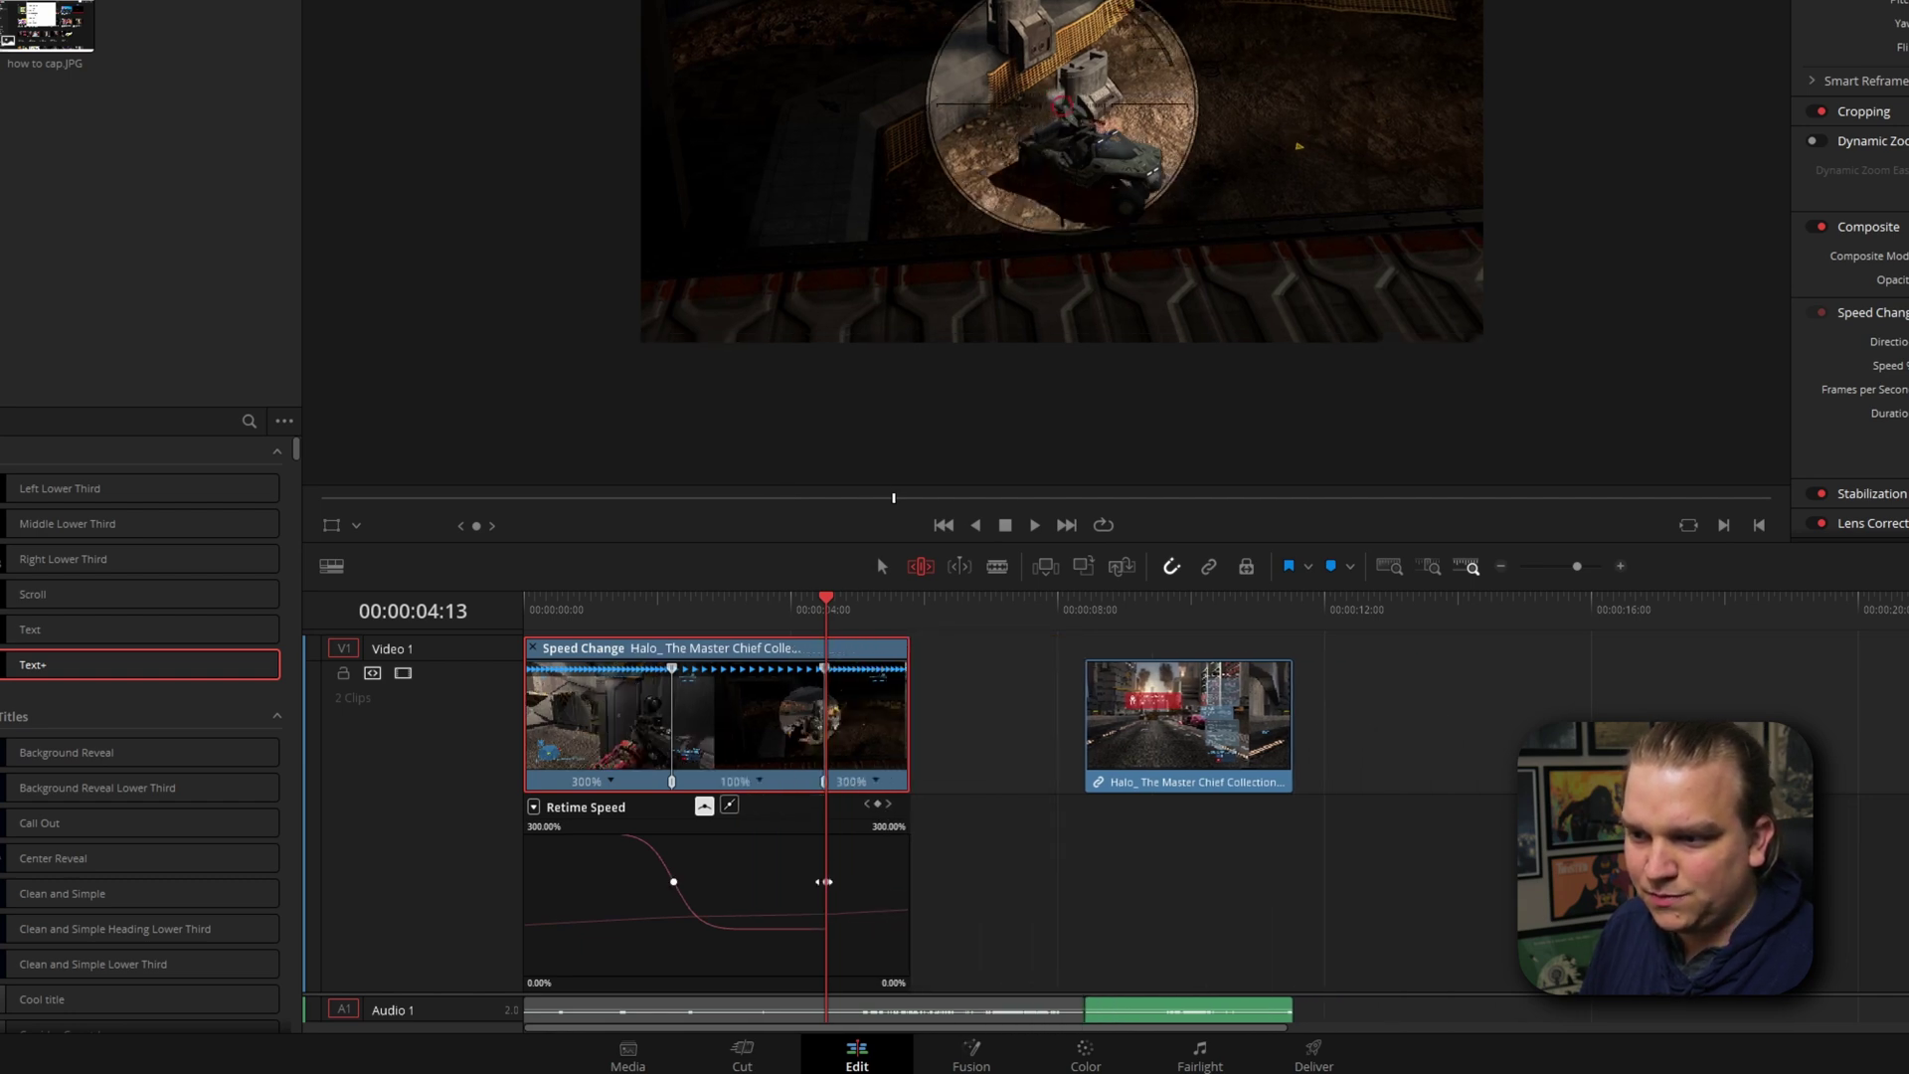
{"action": "left_click", "coordinate": [704, 806]}
{"action": "key", "text": "space"}
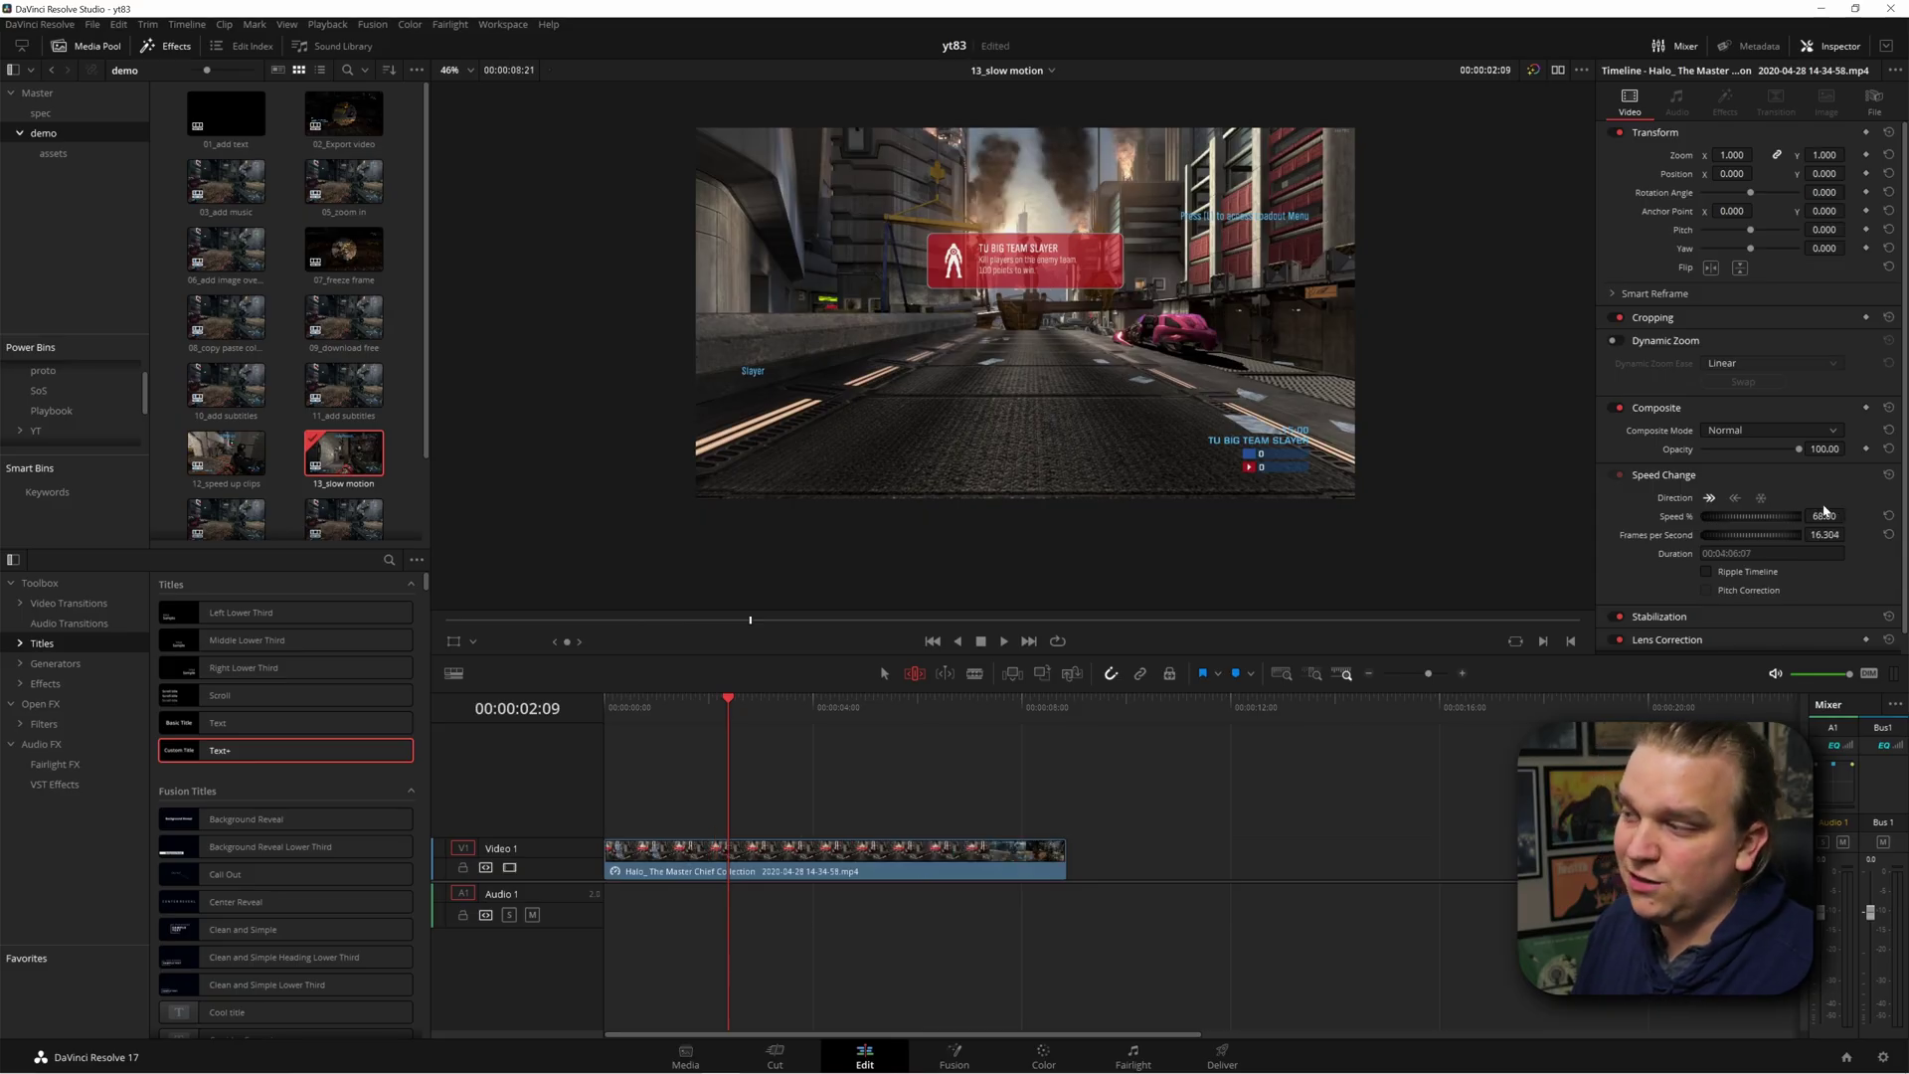
- Confirm a Speed of -135% so the clip plays in reverse, then preview it
{"action": "key", "text": "space"}
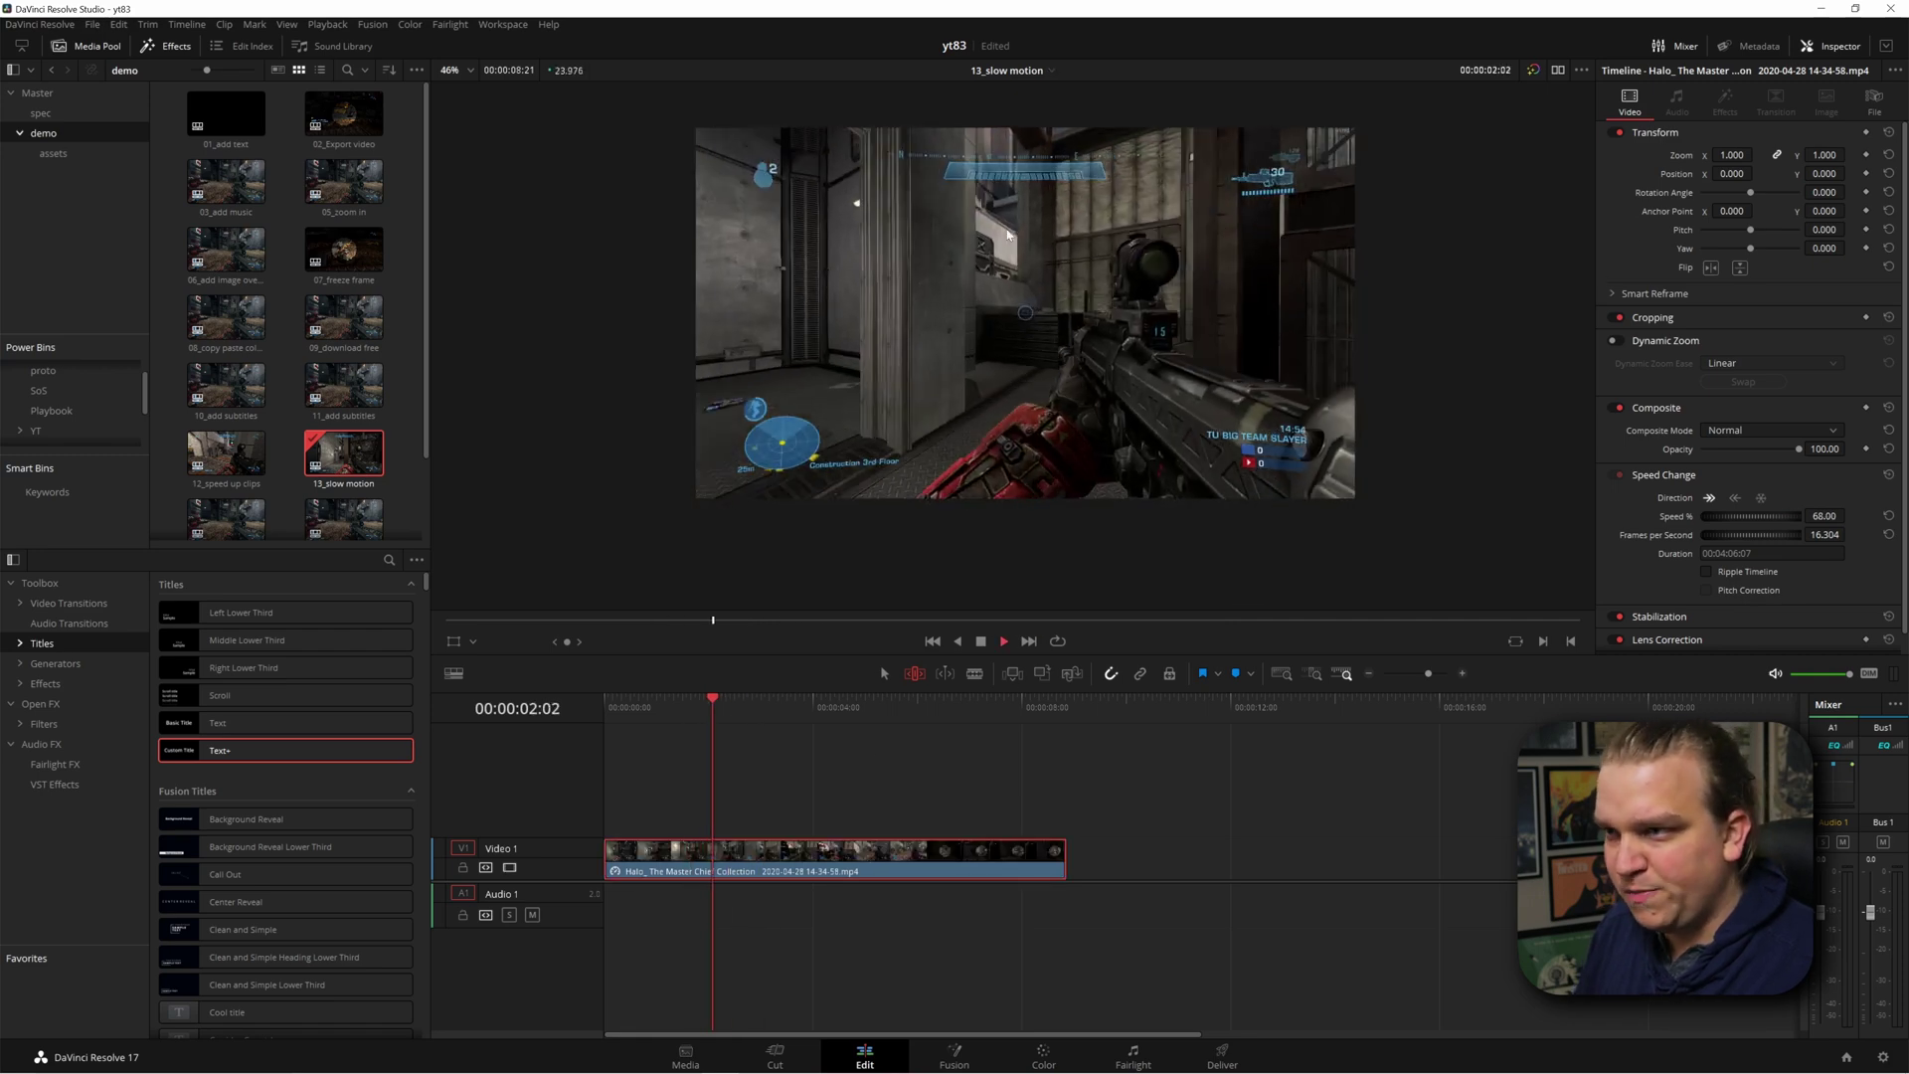
{"action": "key", "text": "space"}
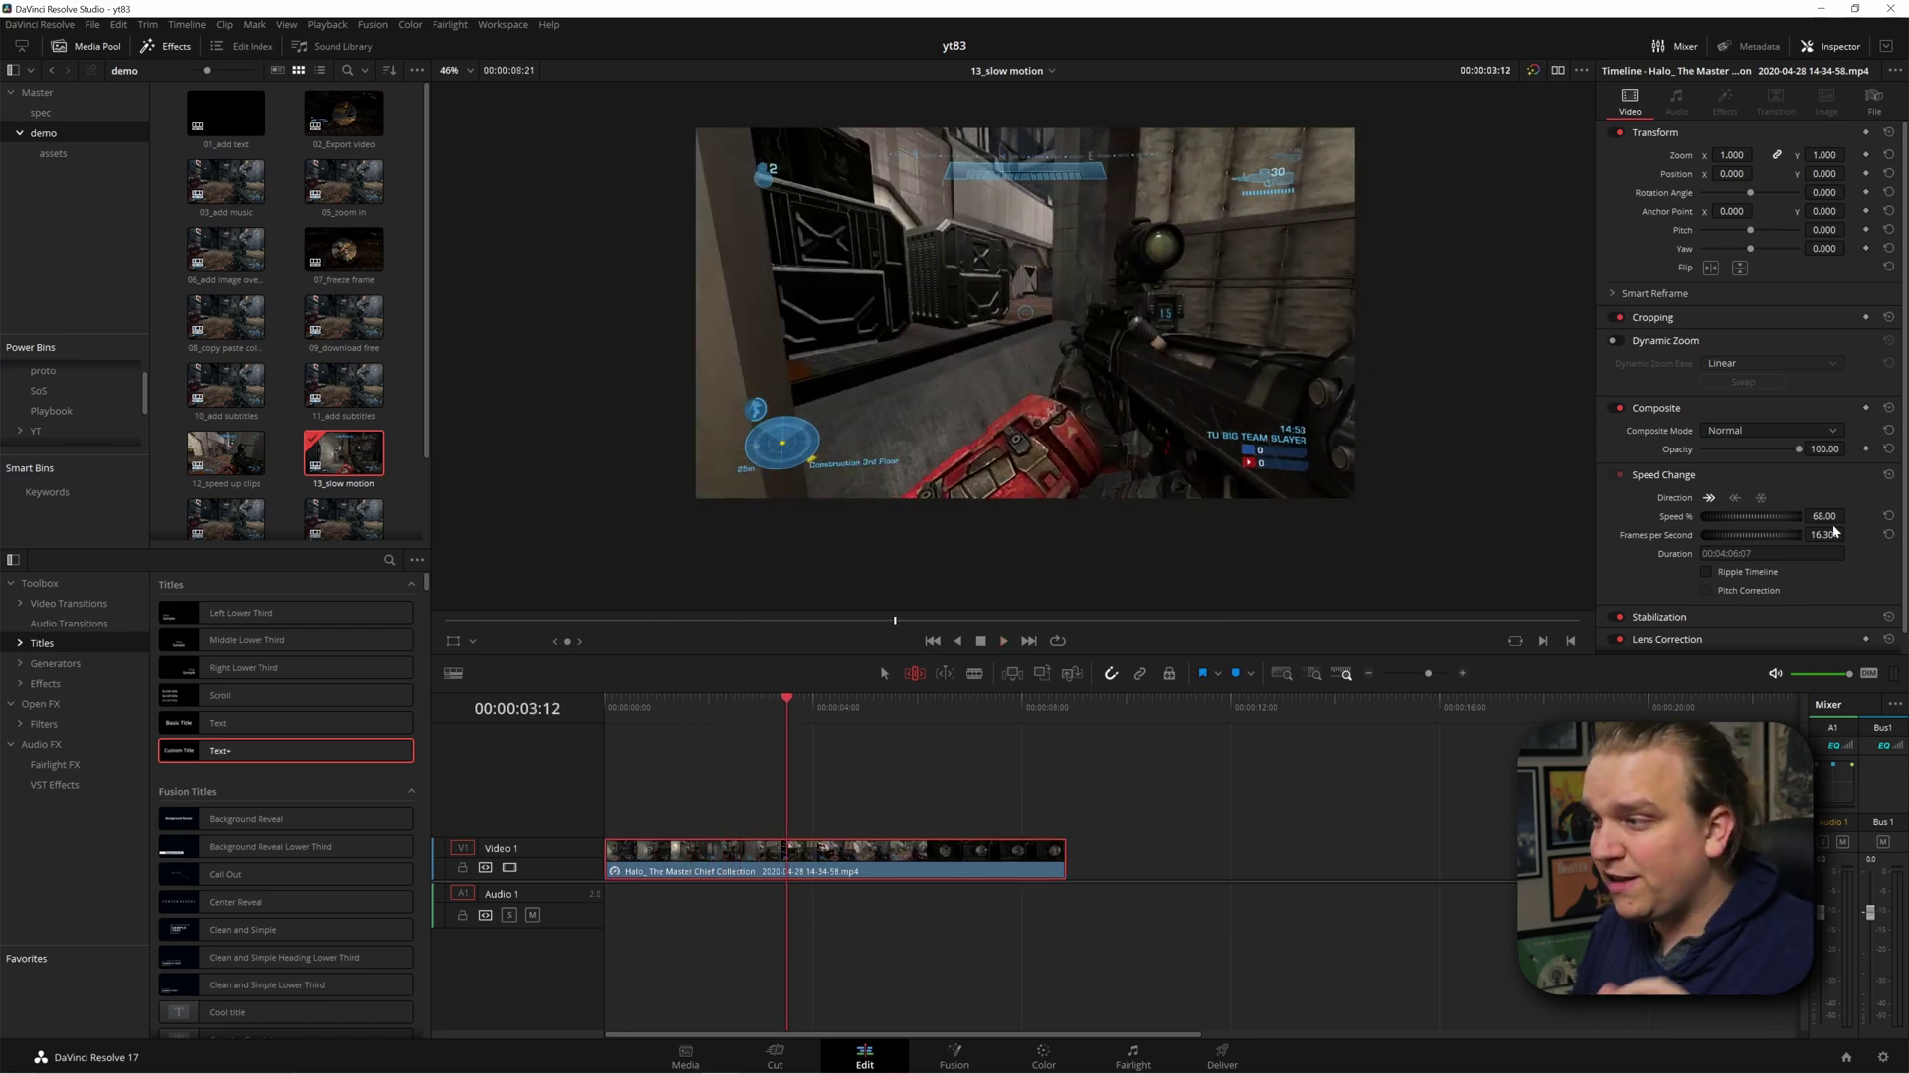
{"action": "key", "text": "Return"}
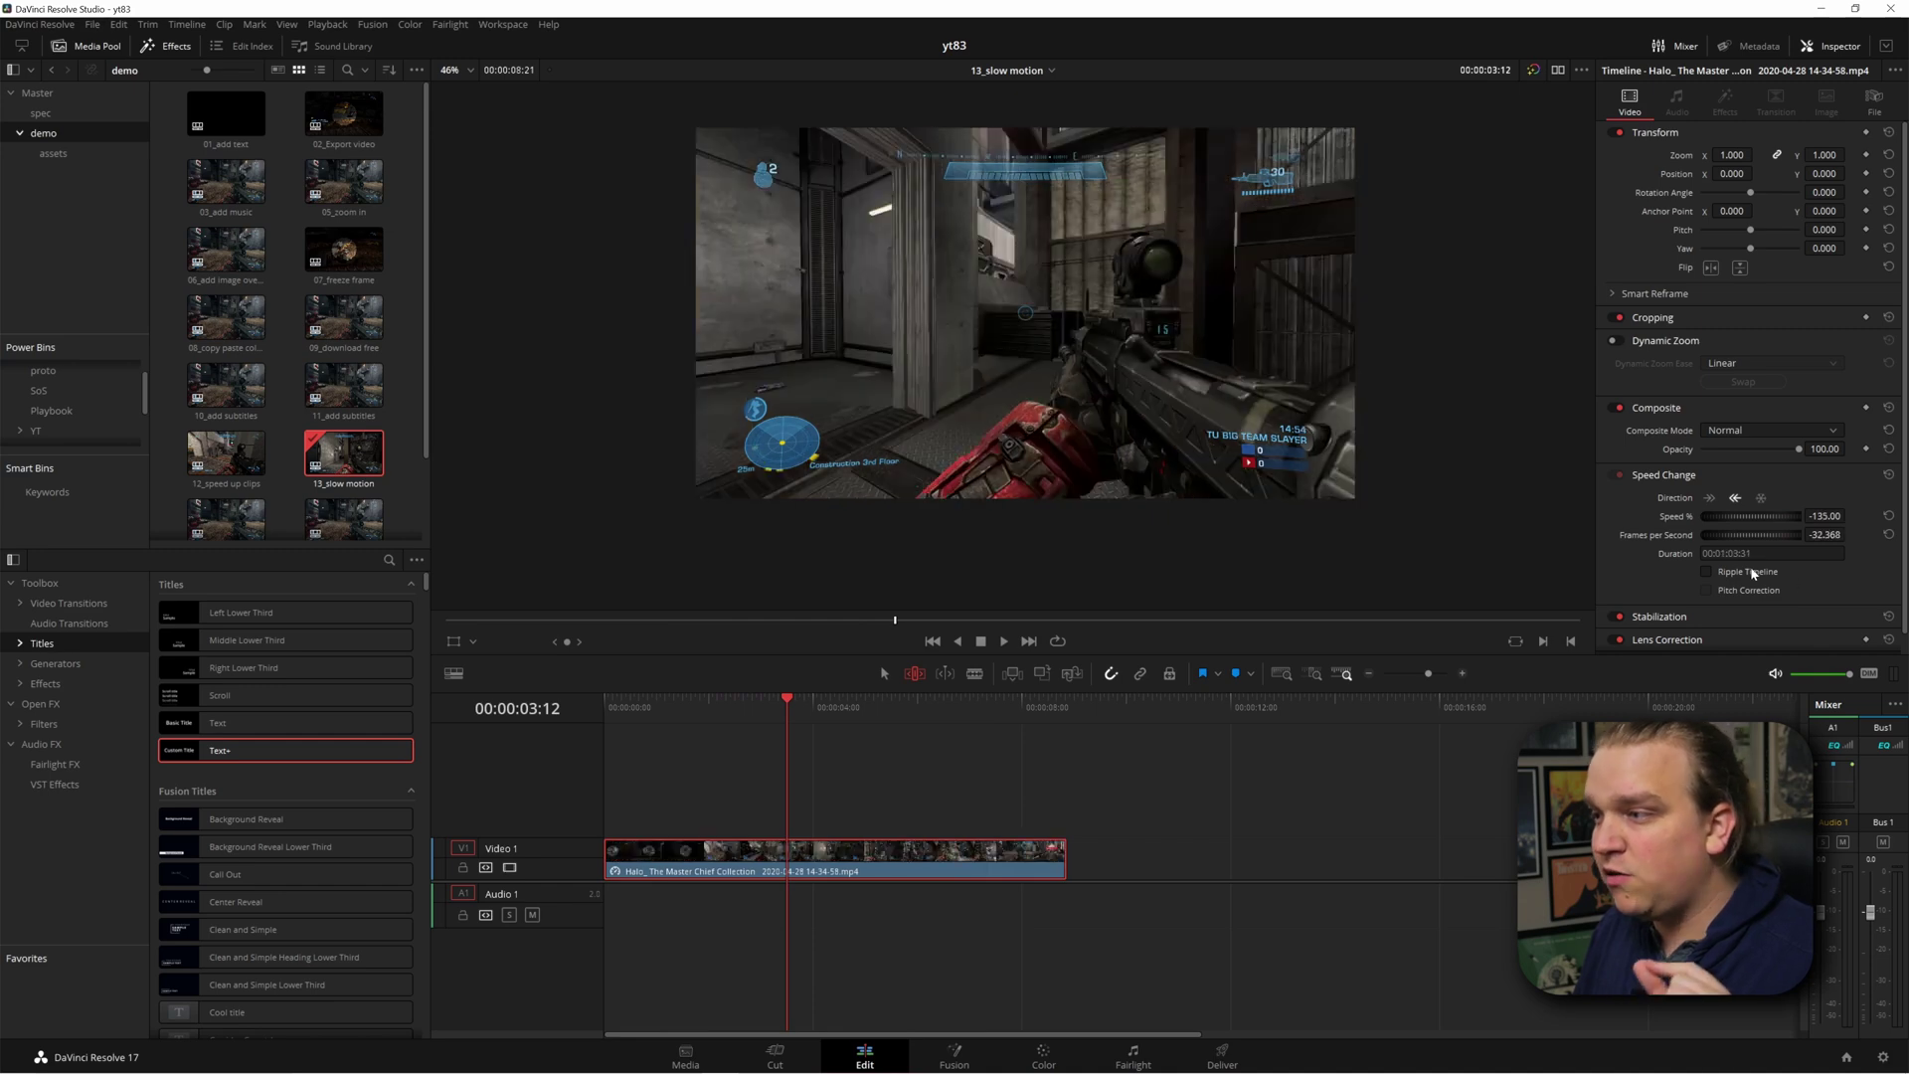
{"action": "key", "text": "space"}
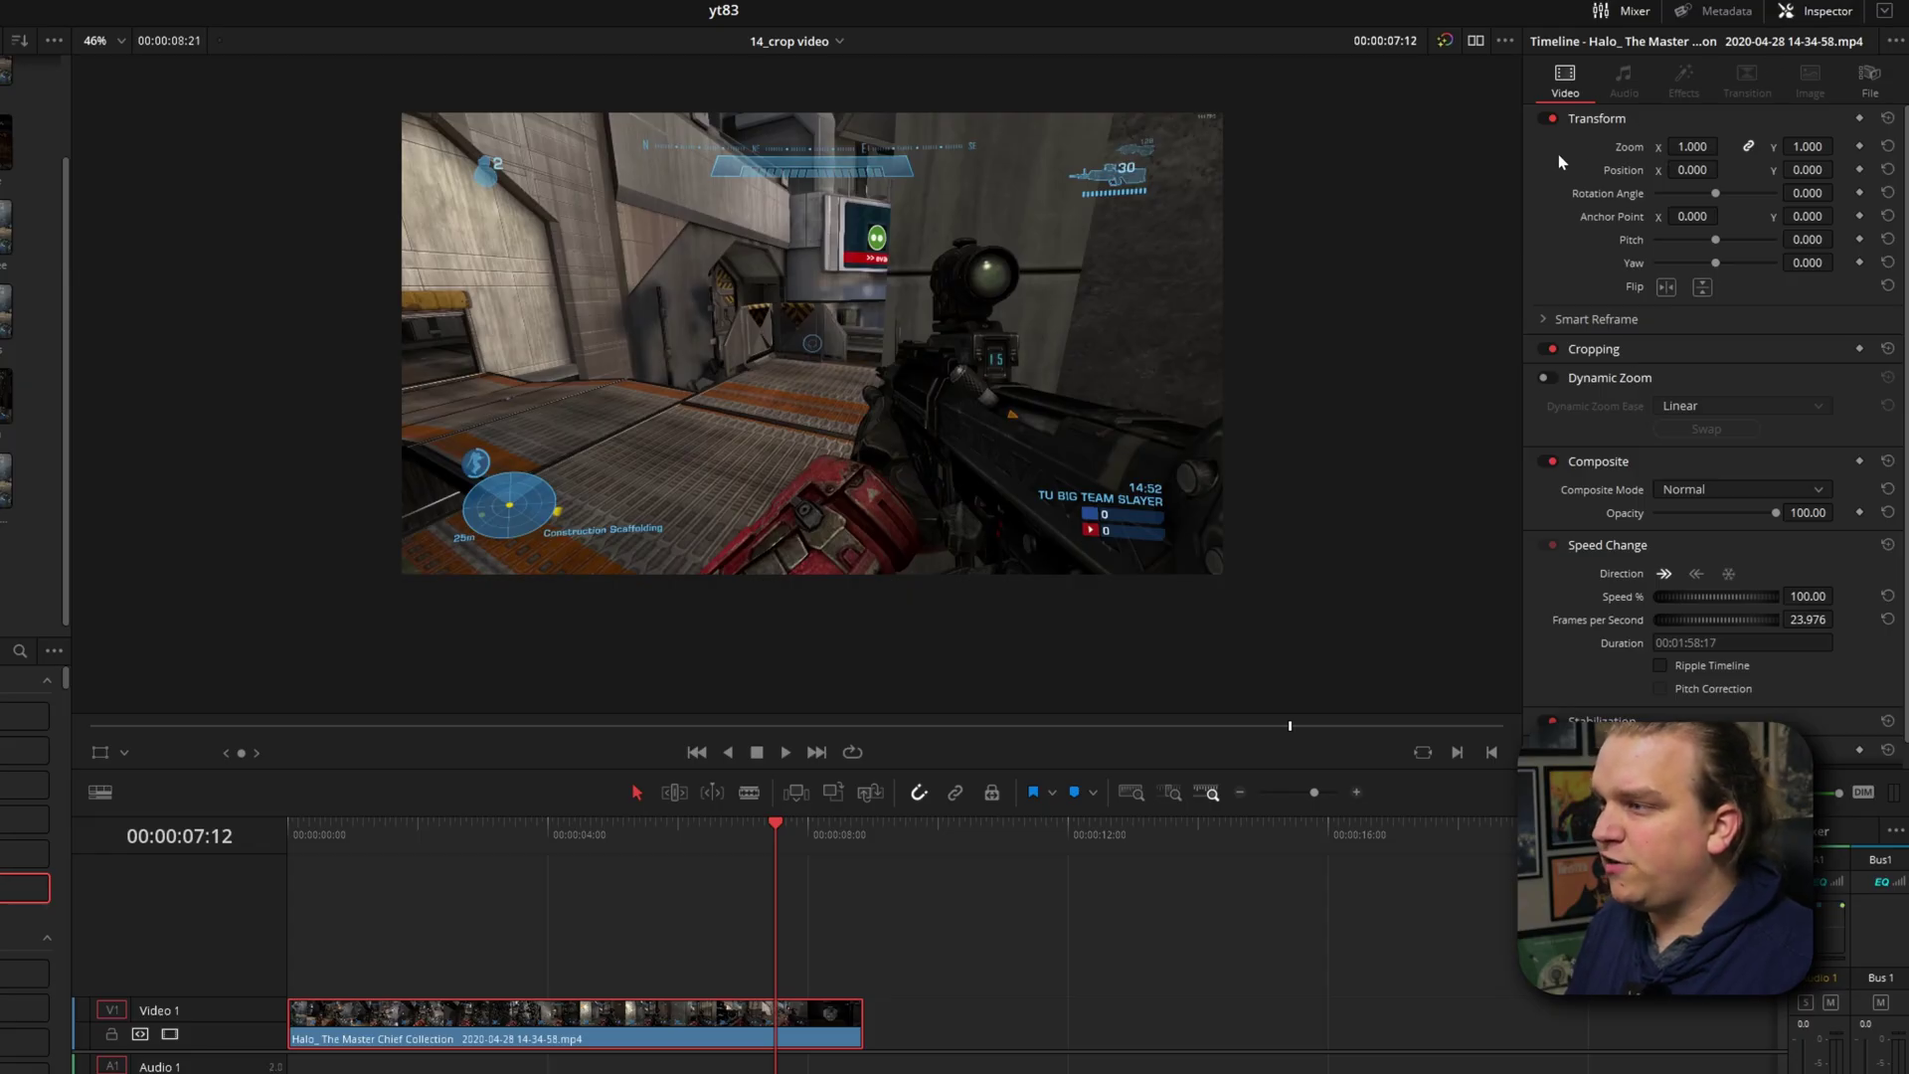
- Crop the Halo clip in from all four edges, then shift it left and tilt it about 15 degrees
{"action": "left_click", "coordinate": [1592, 349]}
{"action": "left_click_drag", "start_coordinate": [1655, 377], "coordinate": [1726, 471]}
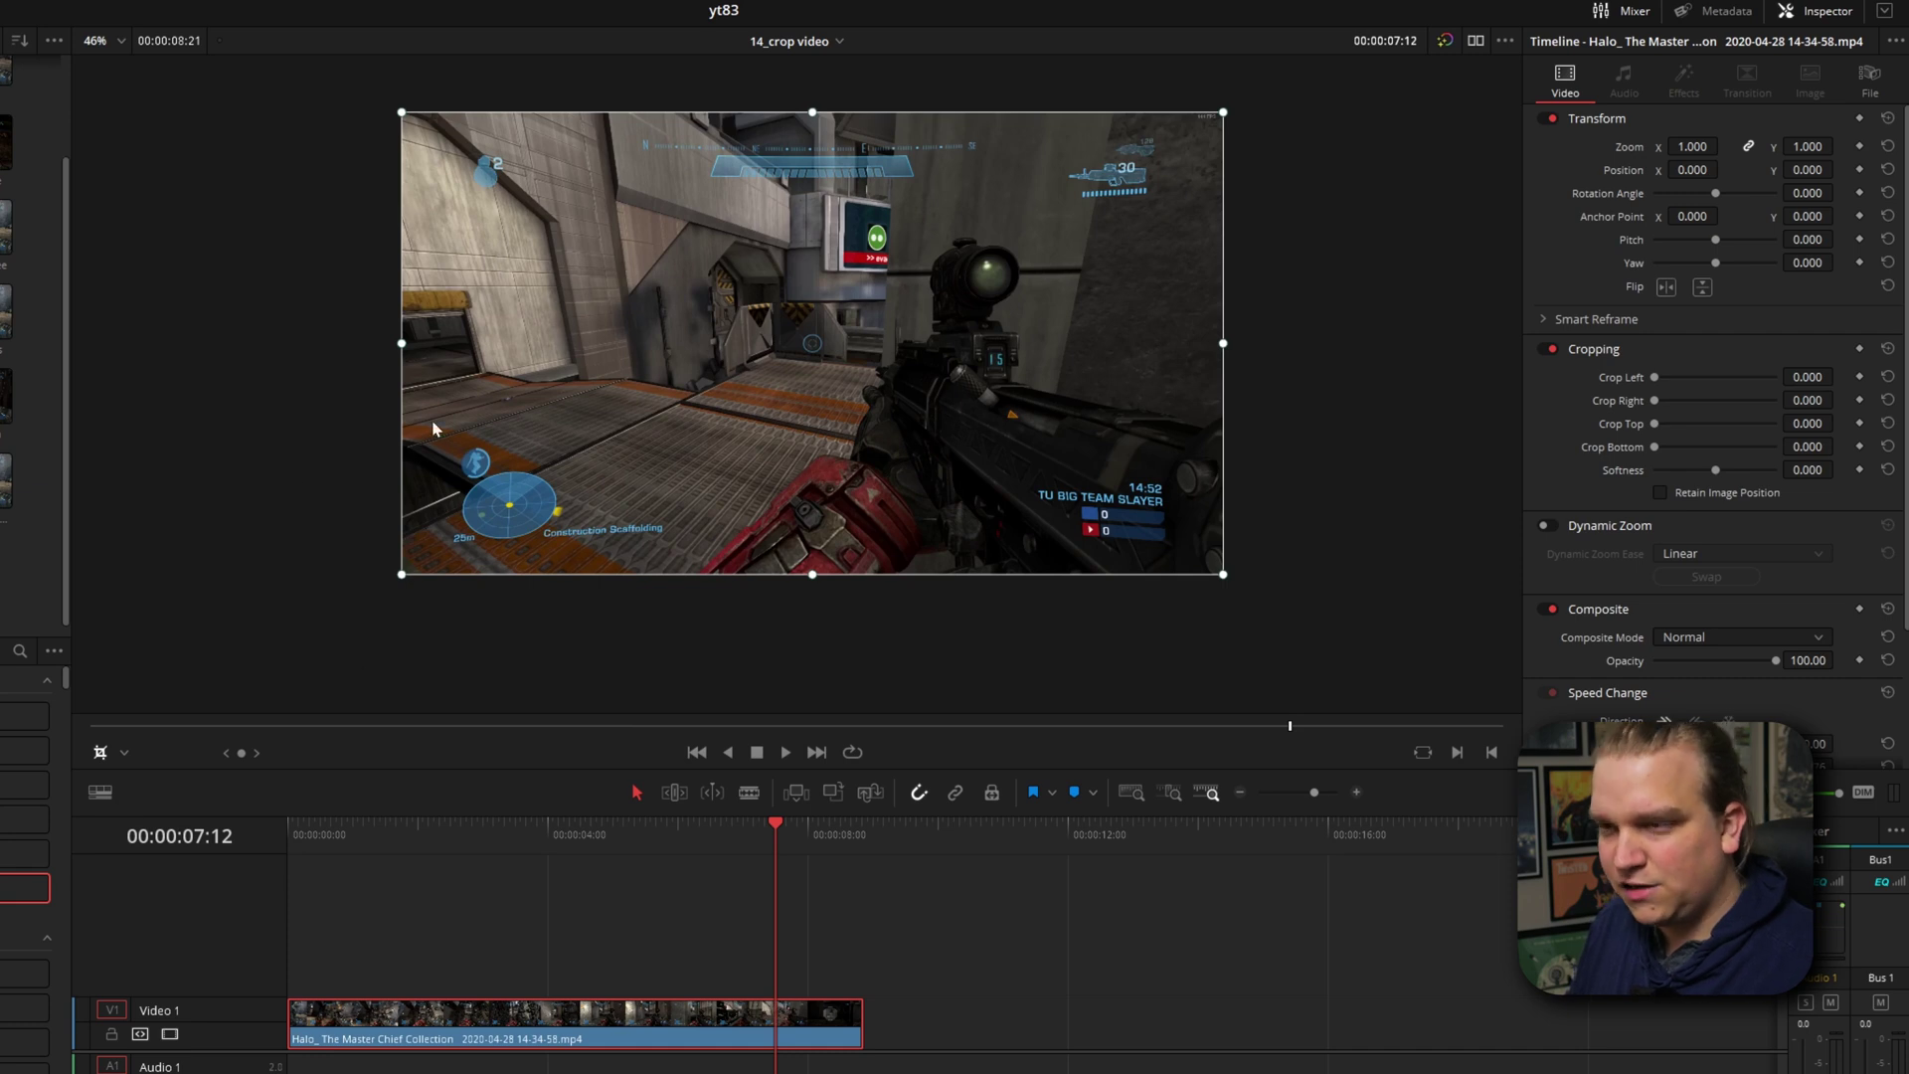
{"action": "left_click_drag", "start_coordinate": [416, 355], "coordinate": [880, 236]}
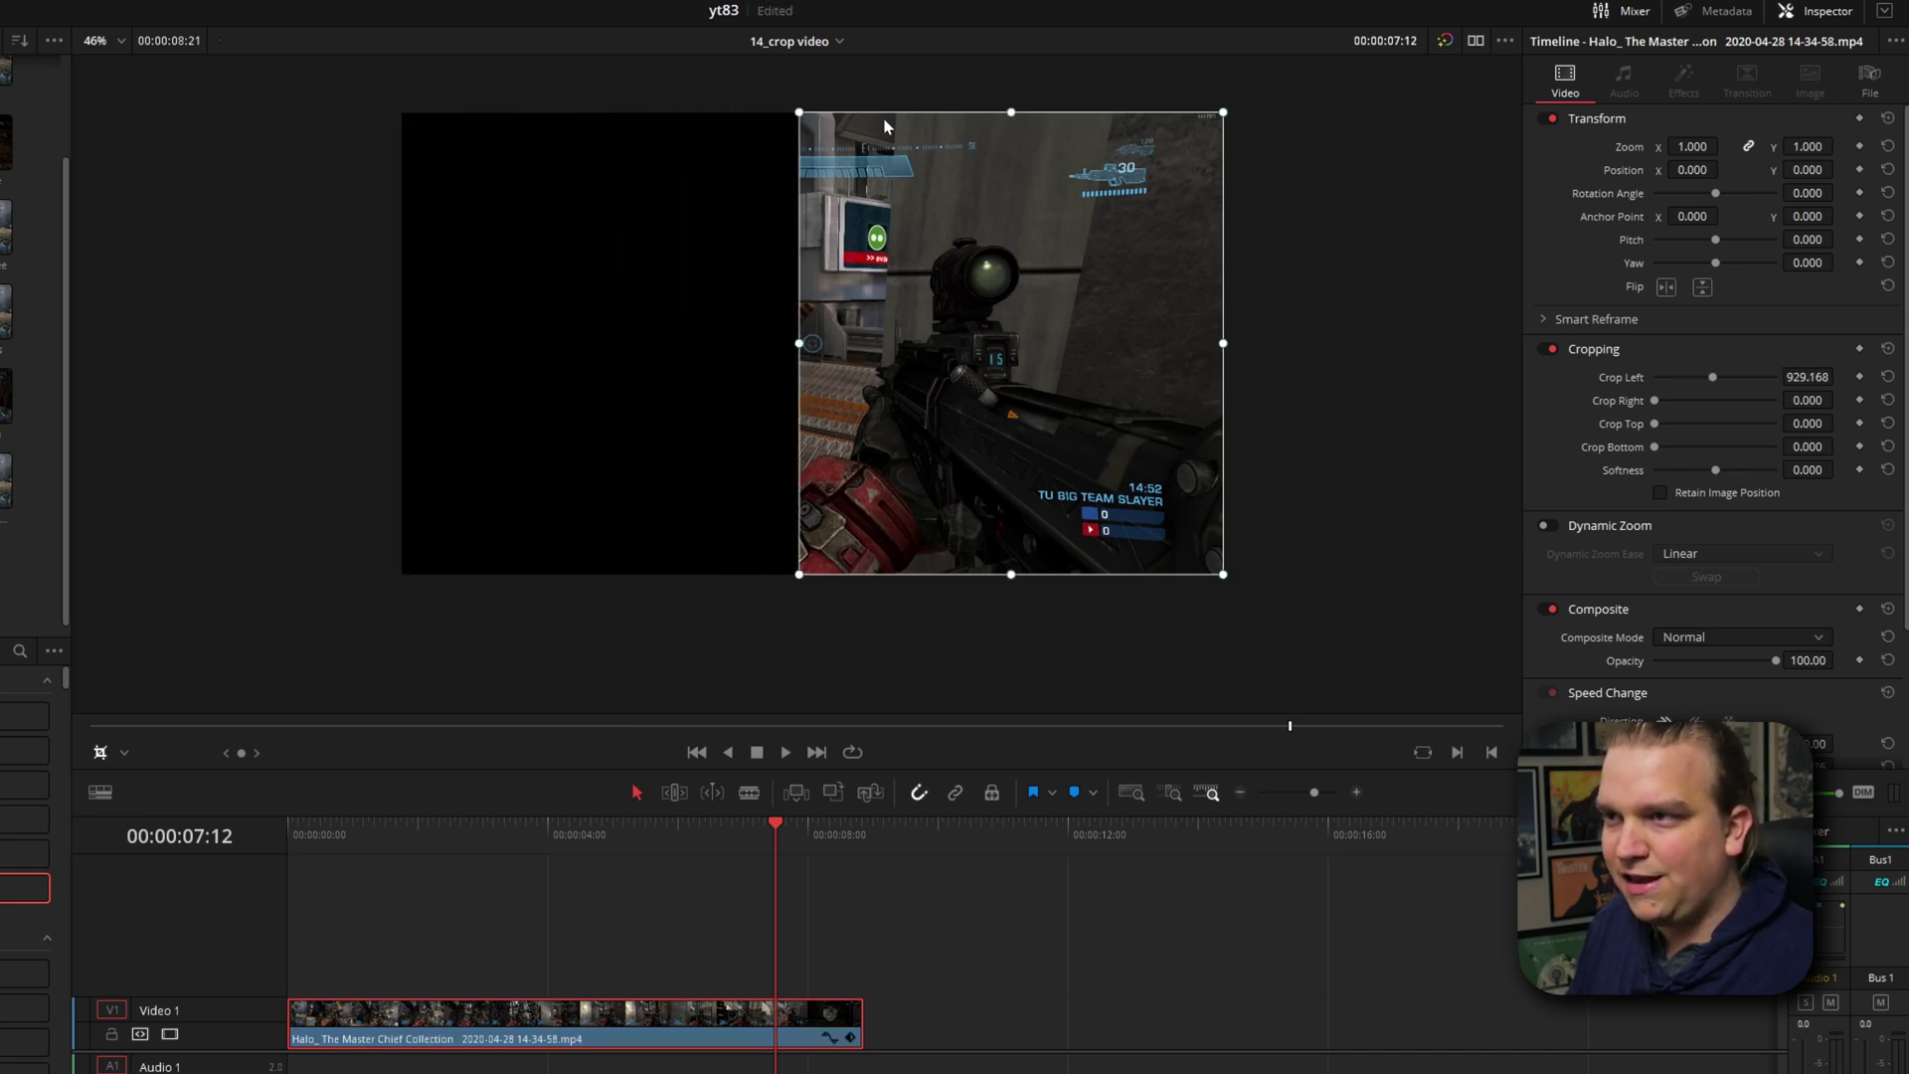
{"action": "left_click_drag", "start_coordinate": [798, 116], "coordinate": [578, 204]}
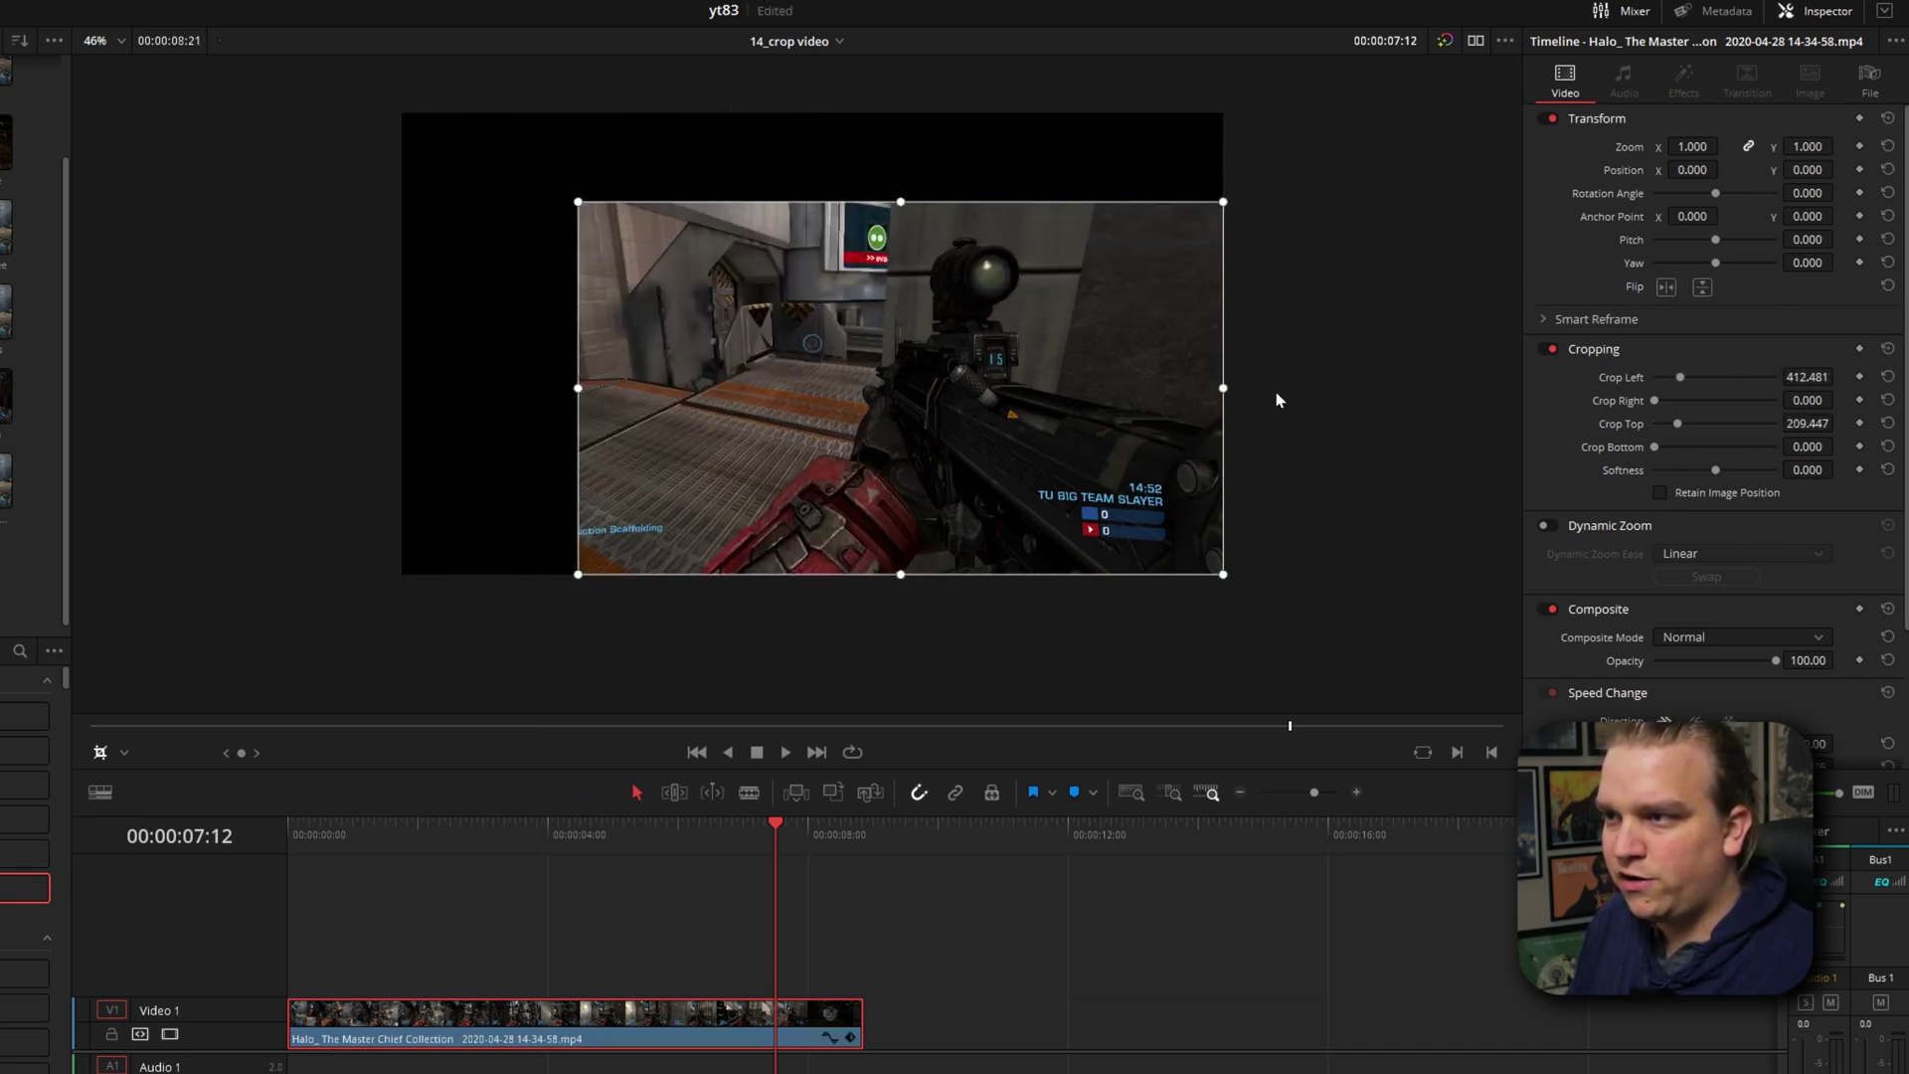
{"action": "left_click_drag", "start_coordinate": [1224, 390], "coordinate": [1080, 418]}
{"action": "left_click_drag", "start_coordinate": [1068, 575], "coordinate": [1051, 495]}
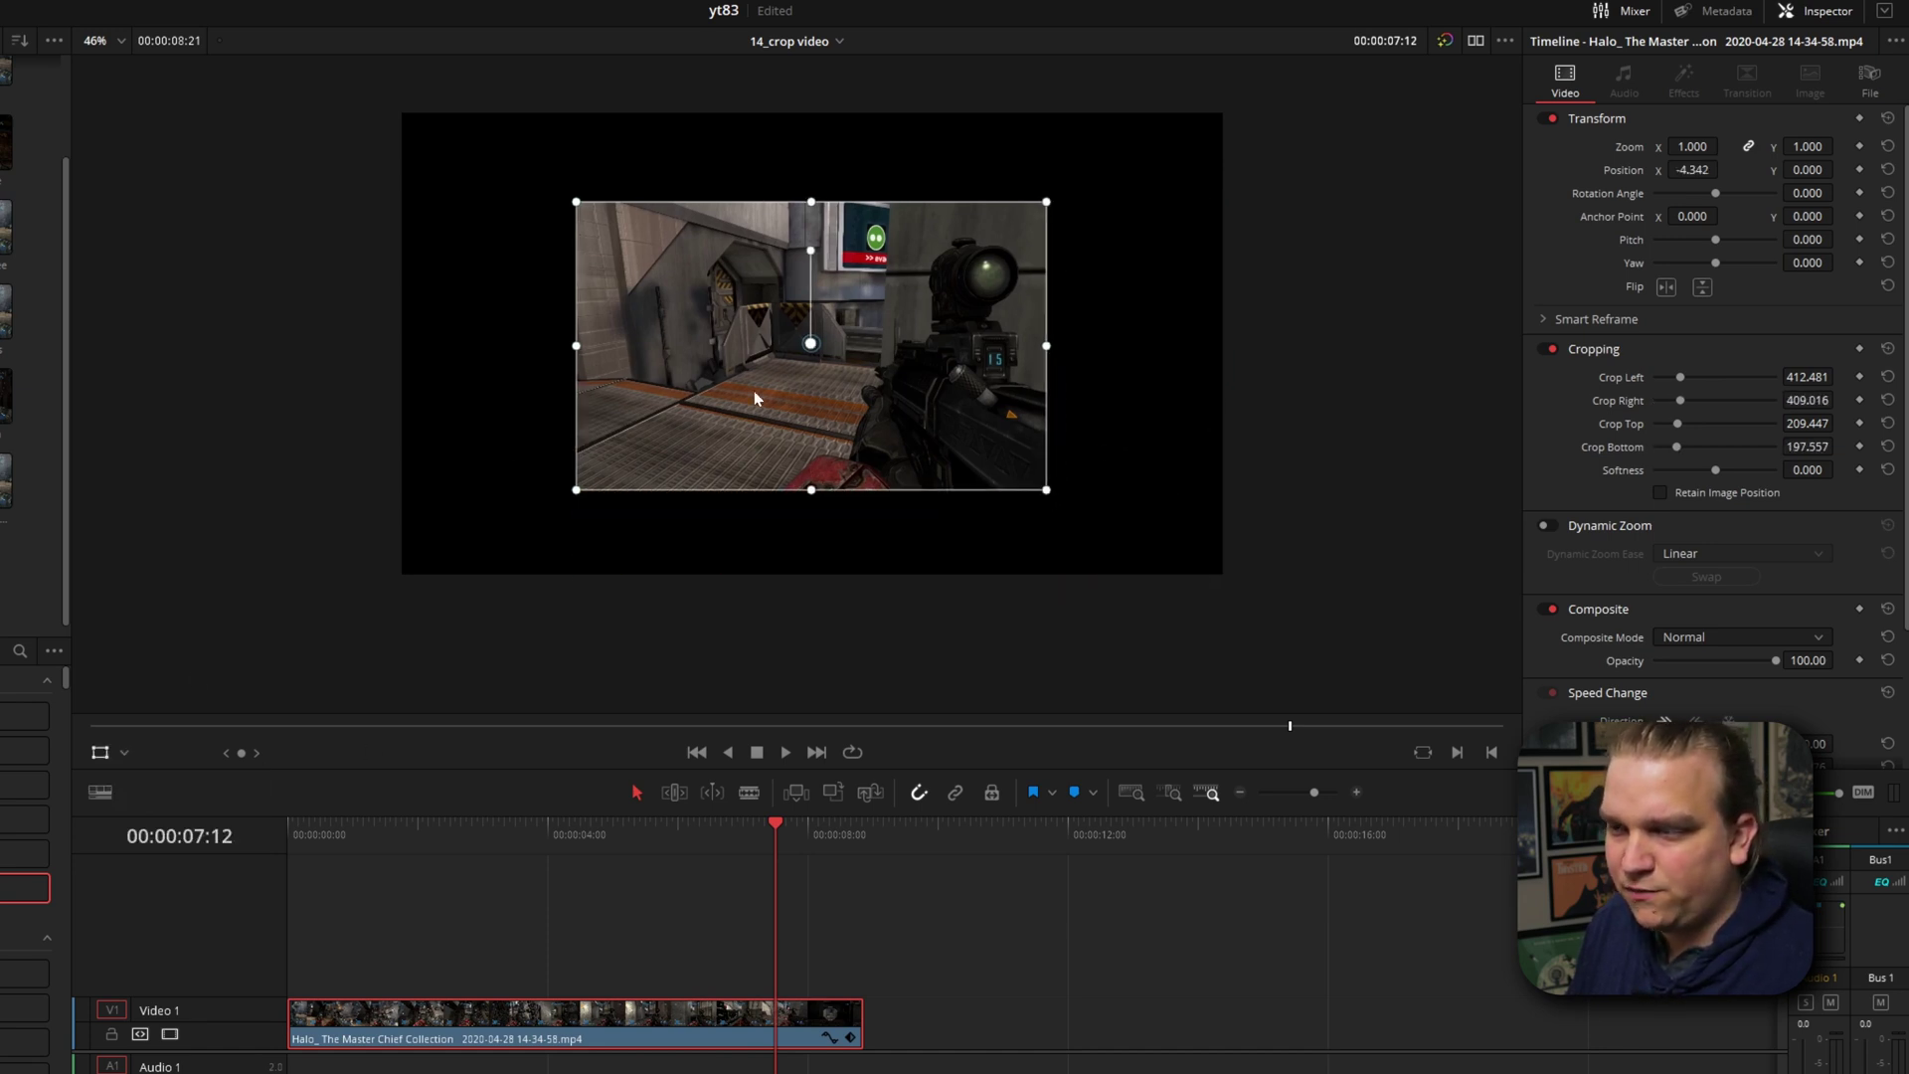
{"action": "left_click_drag", "start_coordinate": [754, 398], "coordinate": [617, 381]}
{"action": "left_click_drag", "start_coordinate": [674, 236], "coordinate": [650, 237]}
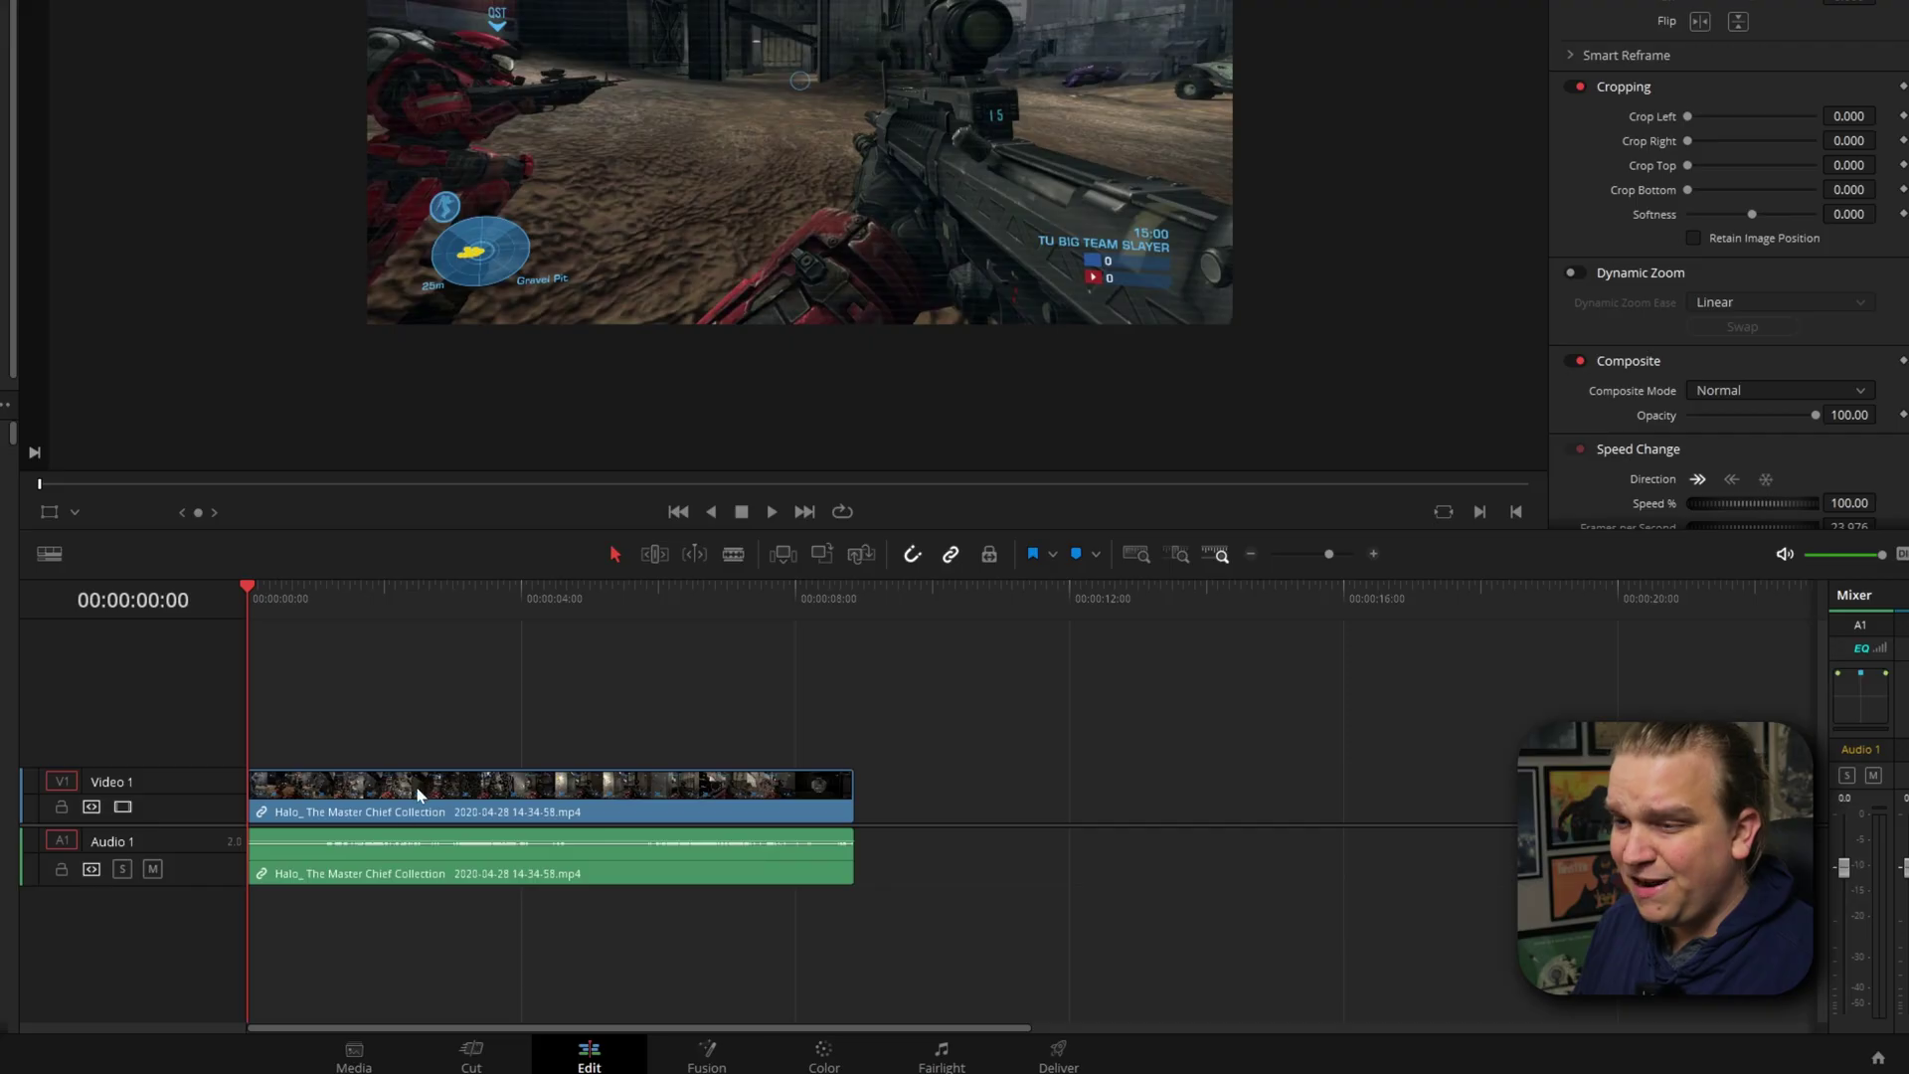
- Reposition the linked Halo video and audio clips along the timeline, undoing and redoing moves
{"action": "left_click_drag", "start_coordinate": [348, 781], "coordinate": [383, 713]}
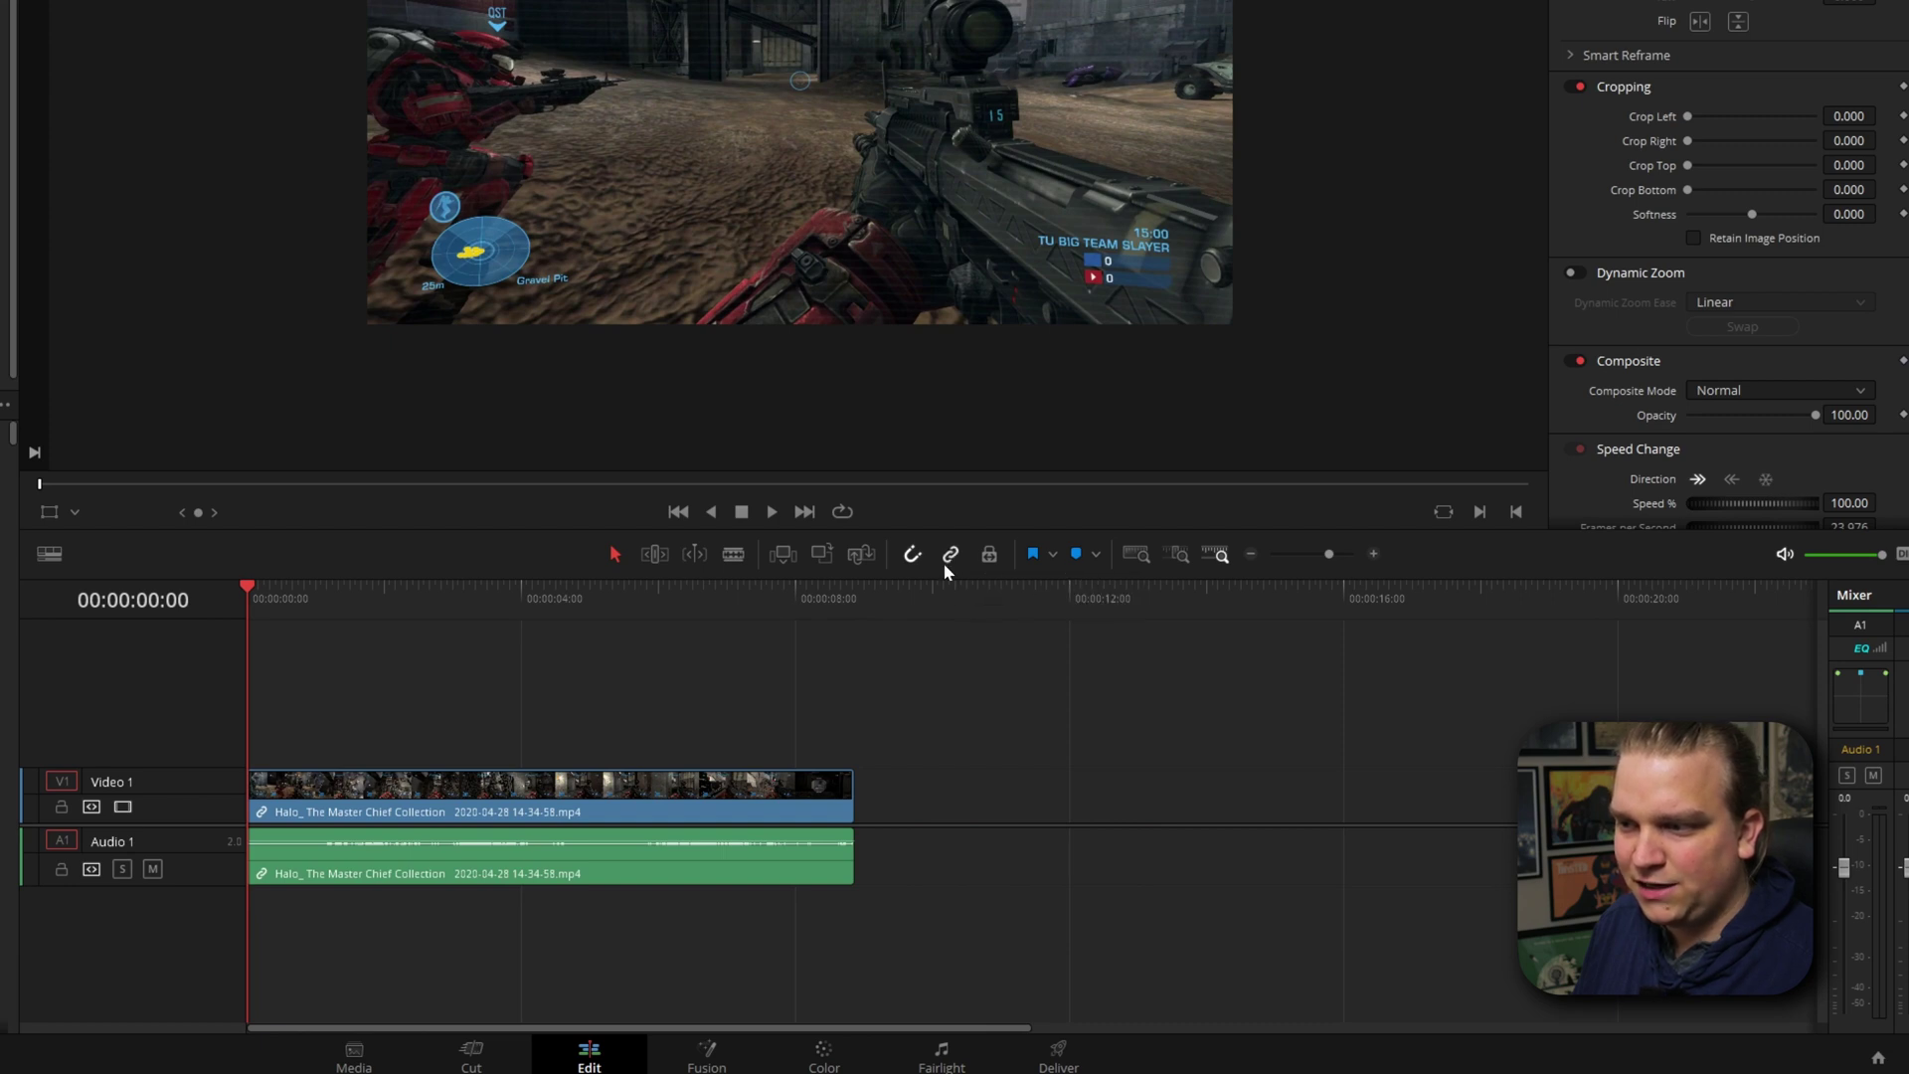
{"action": "left_click_drag", "start_coordinate": [473, 871], "coordinate": [960, 871]}
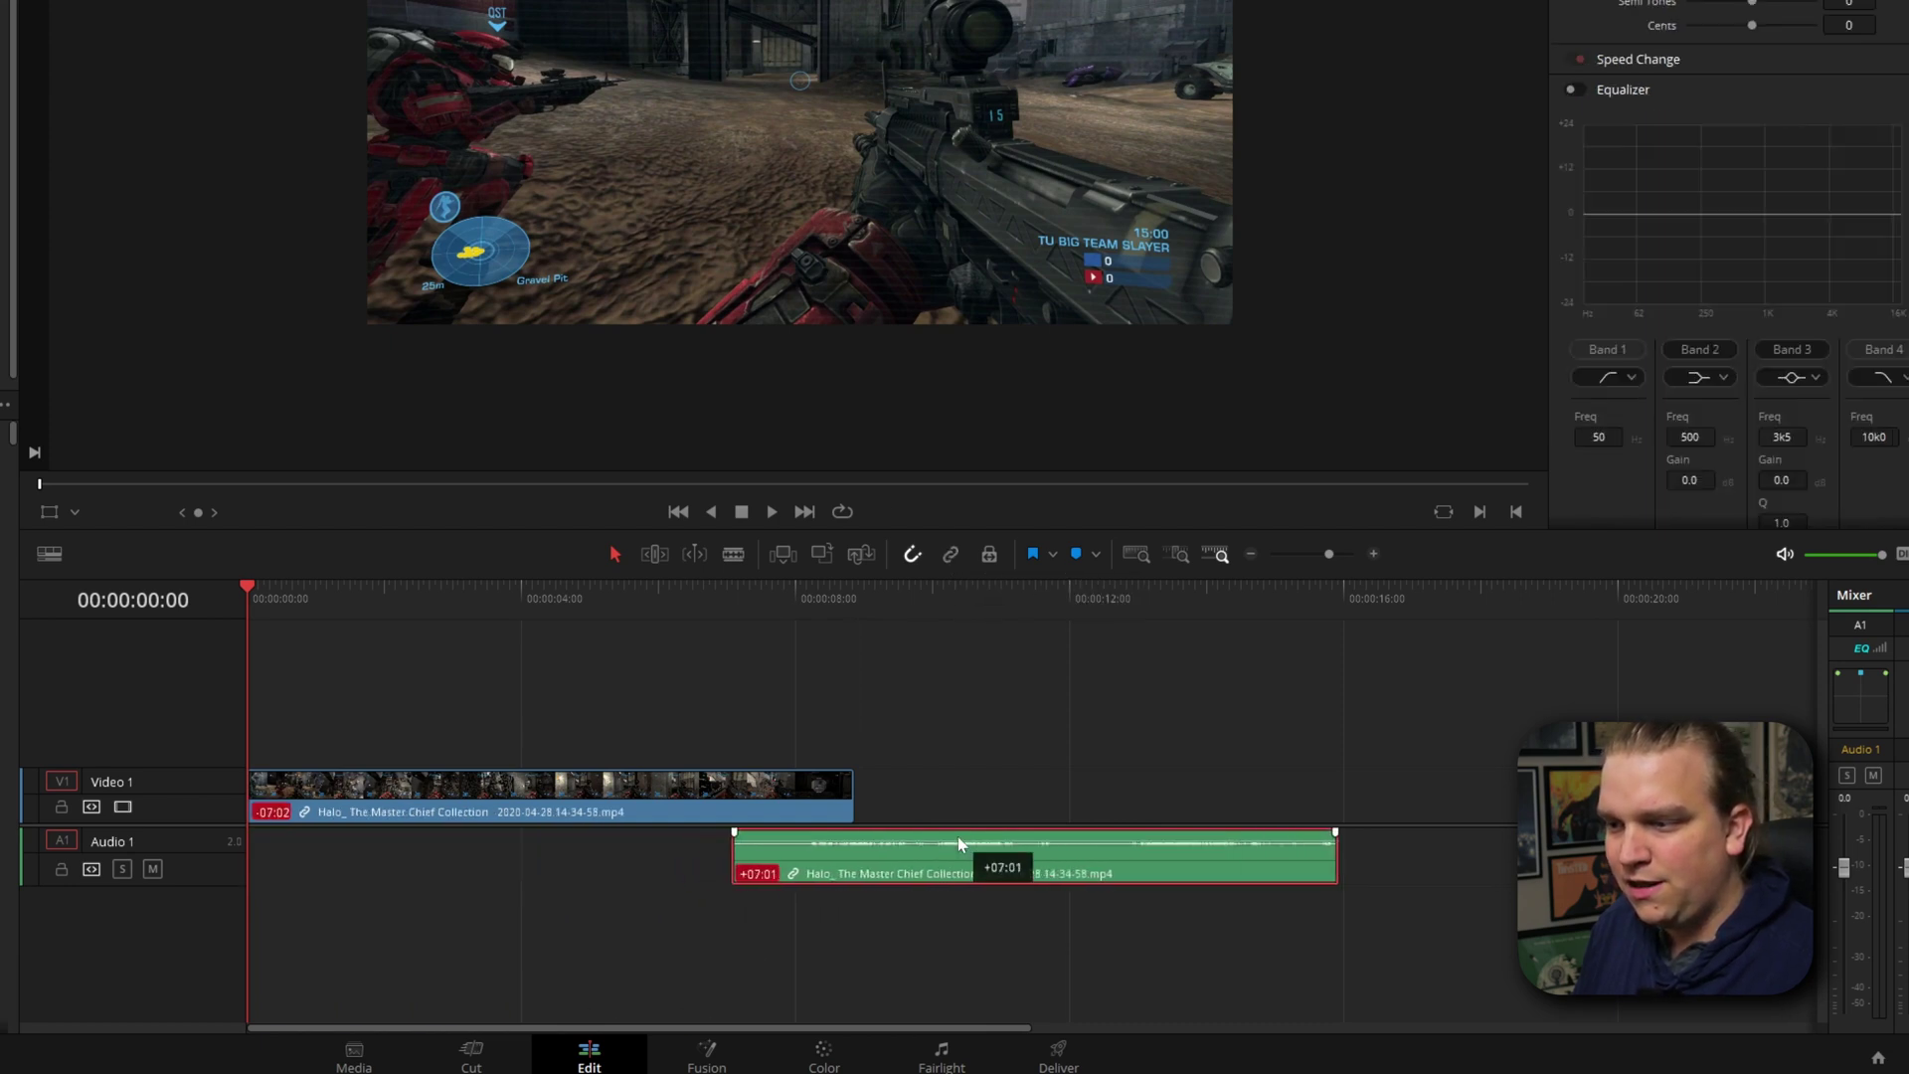
{"action": "left_click_drag", "start_coordinate": [696, 791], "coordinate": [782, 788]}
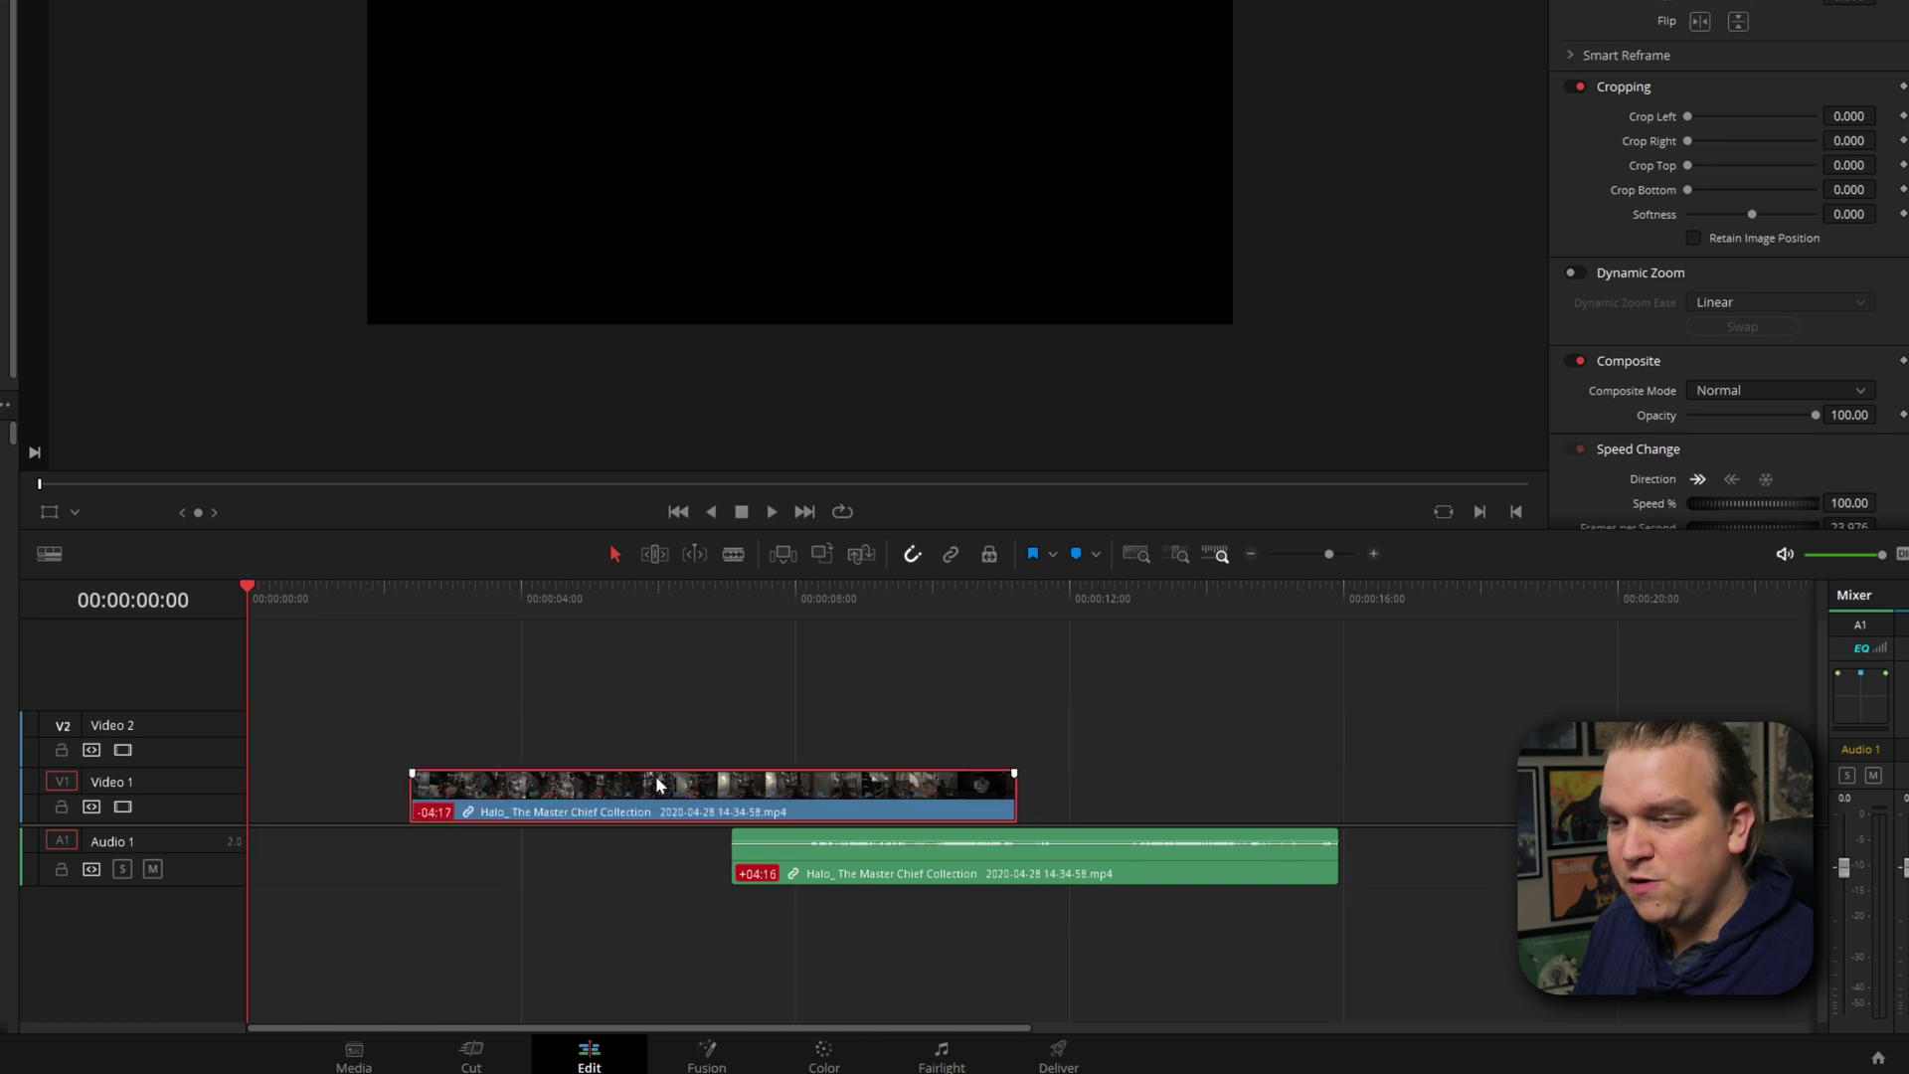
{"action": "left_click_drag", "start_coordinate": [657, 784], "coordinate": [287, 814]}
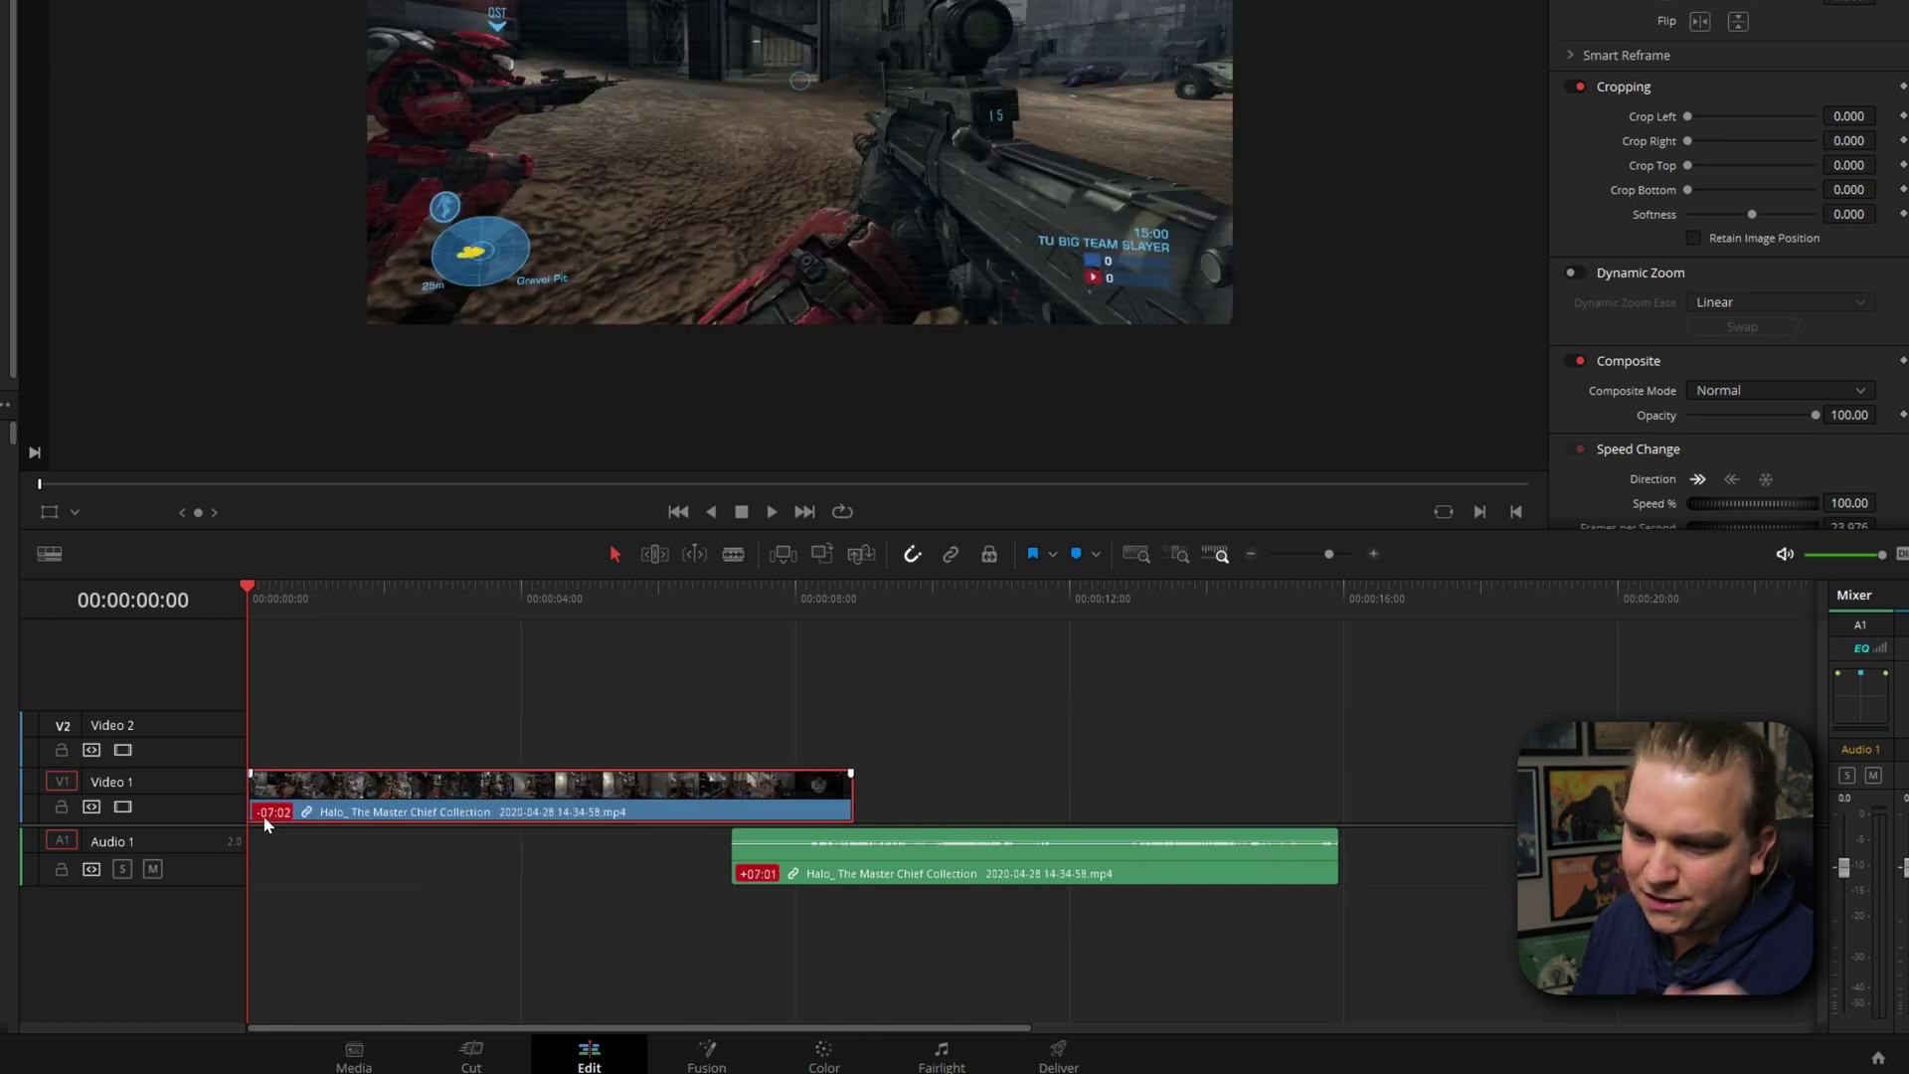
{"action": "left_click", "coordinate": [813, 872]}
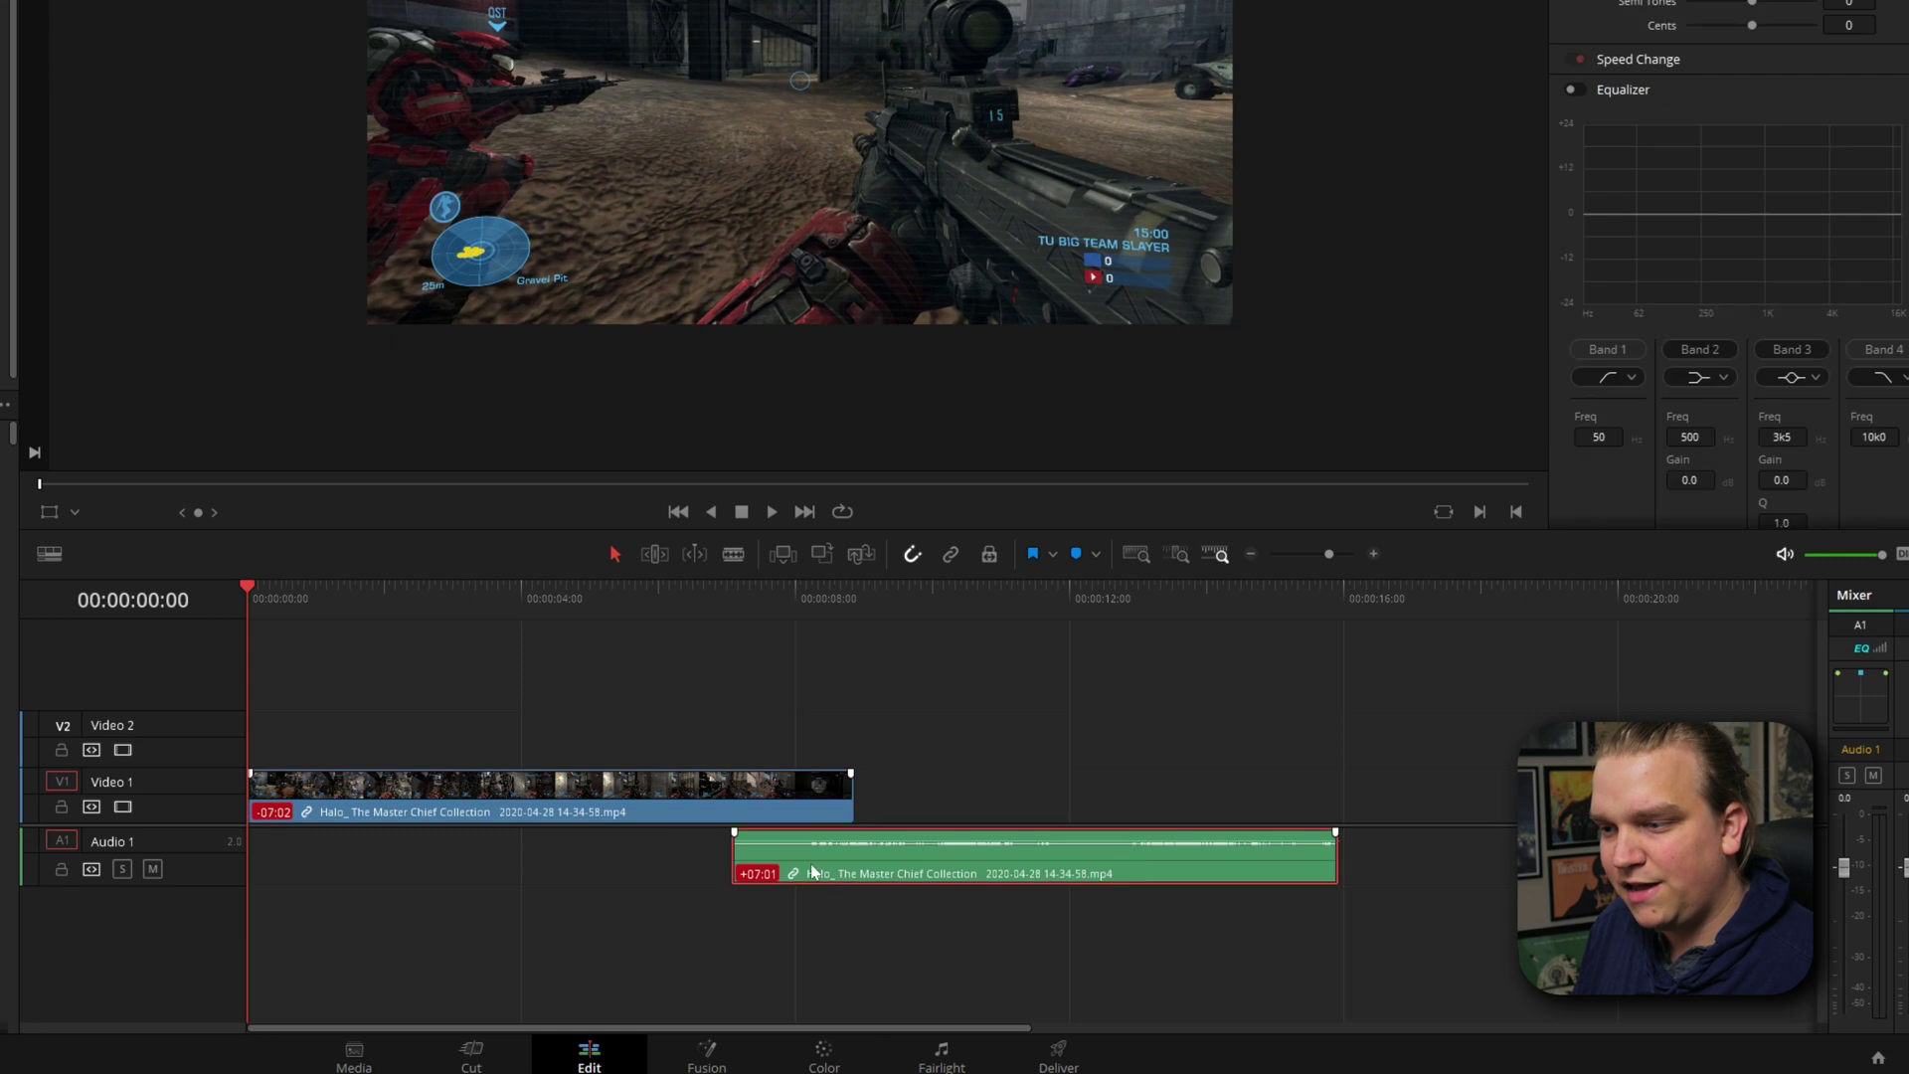
{"action": "left_click", "coordinate": [1046, 724]}
{"action": "mouse_move", "coordinate": [583, 784]}
{"action": "left_mouse_down"}
{"action": "mouse_move", "coordinate": [911, 785]}
{"action": "mouse_move", "coordinate": [584, 783]}
{"action": "left_mouse_up"}
{"action": "key", "text": "ctrl+z"}
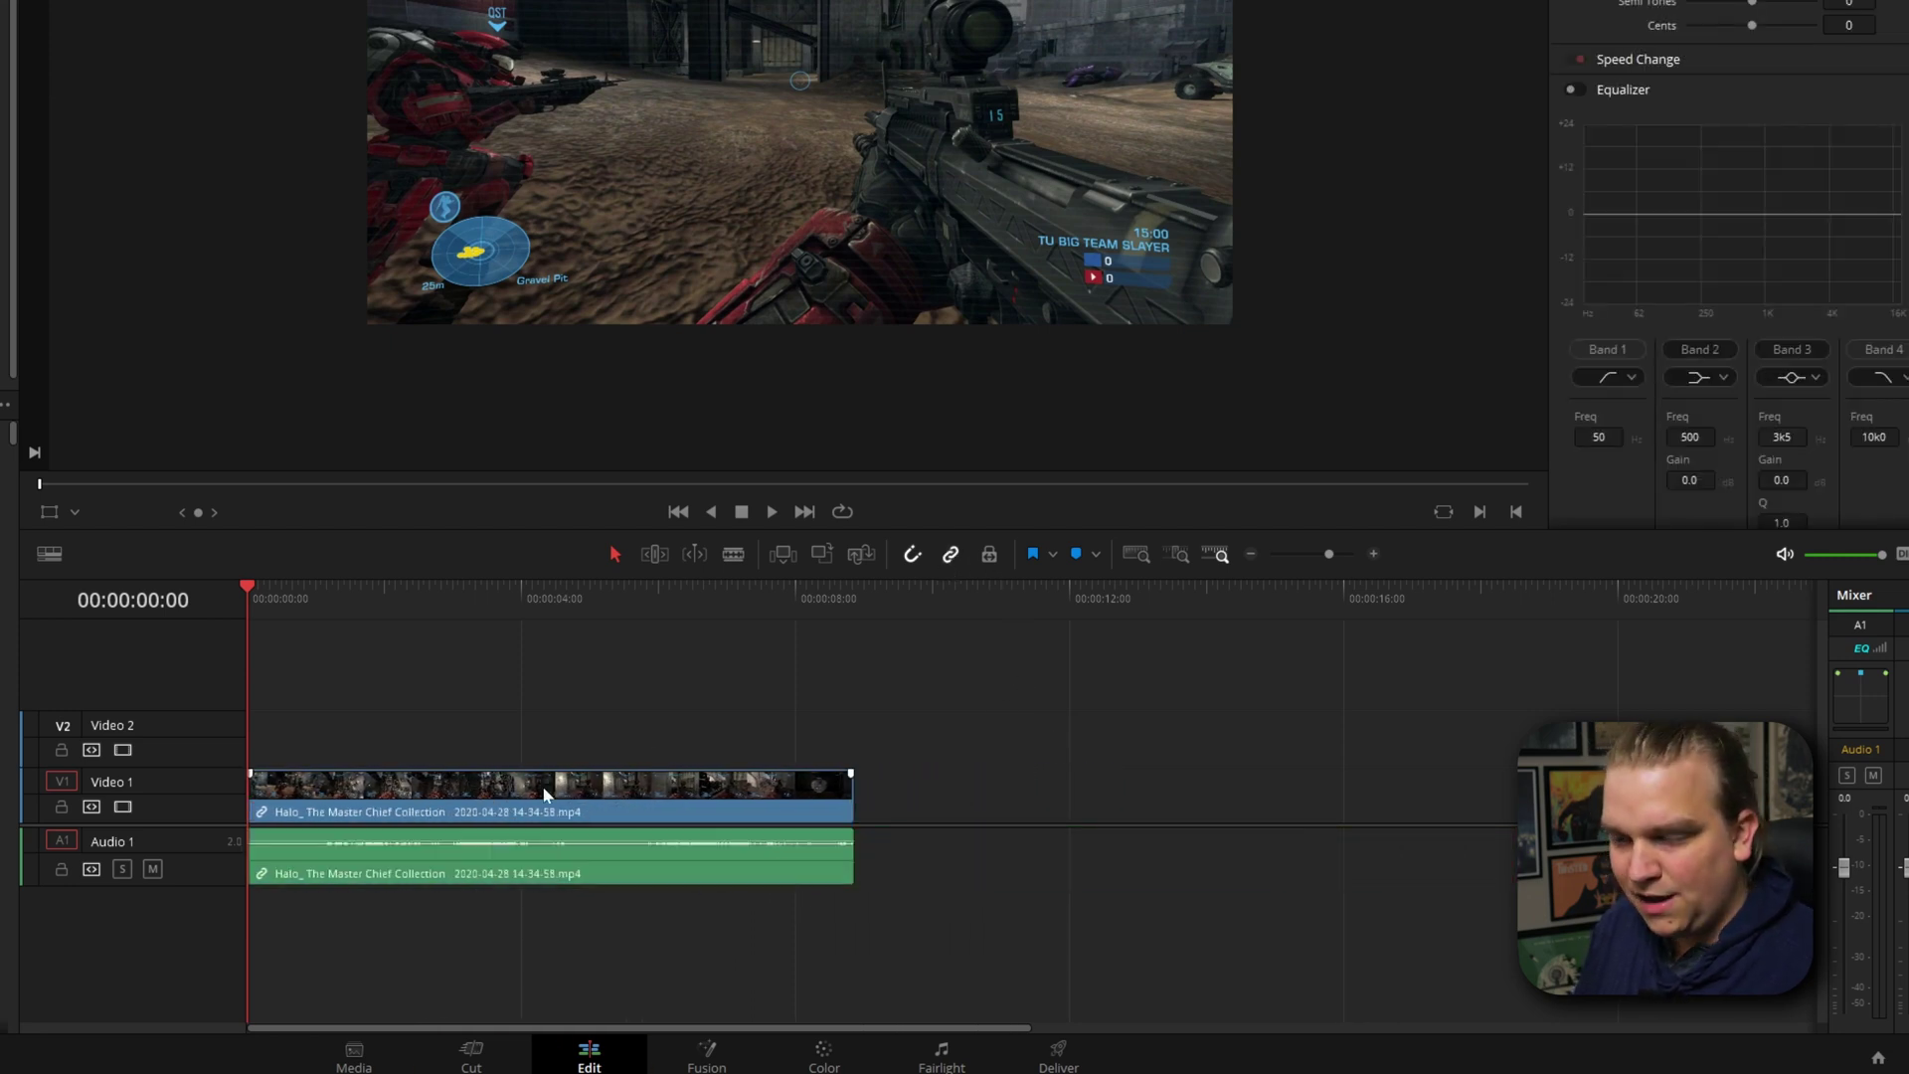
{"action": "key", "text": "ctrl+z"}
{"action": "key", "text": "ctrl+shift+z"}
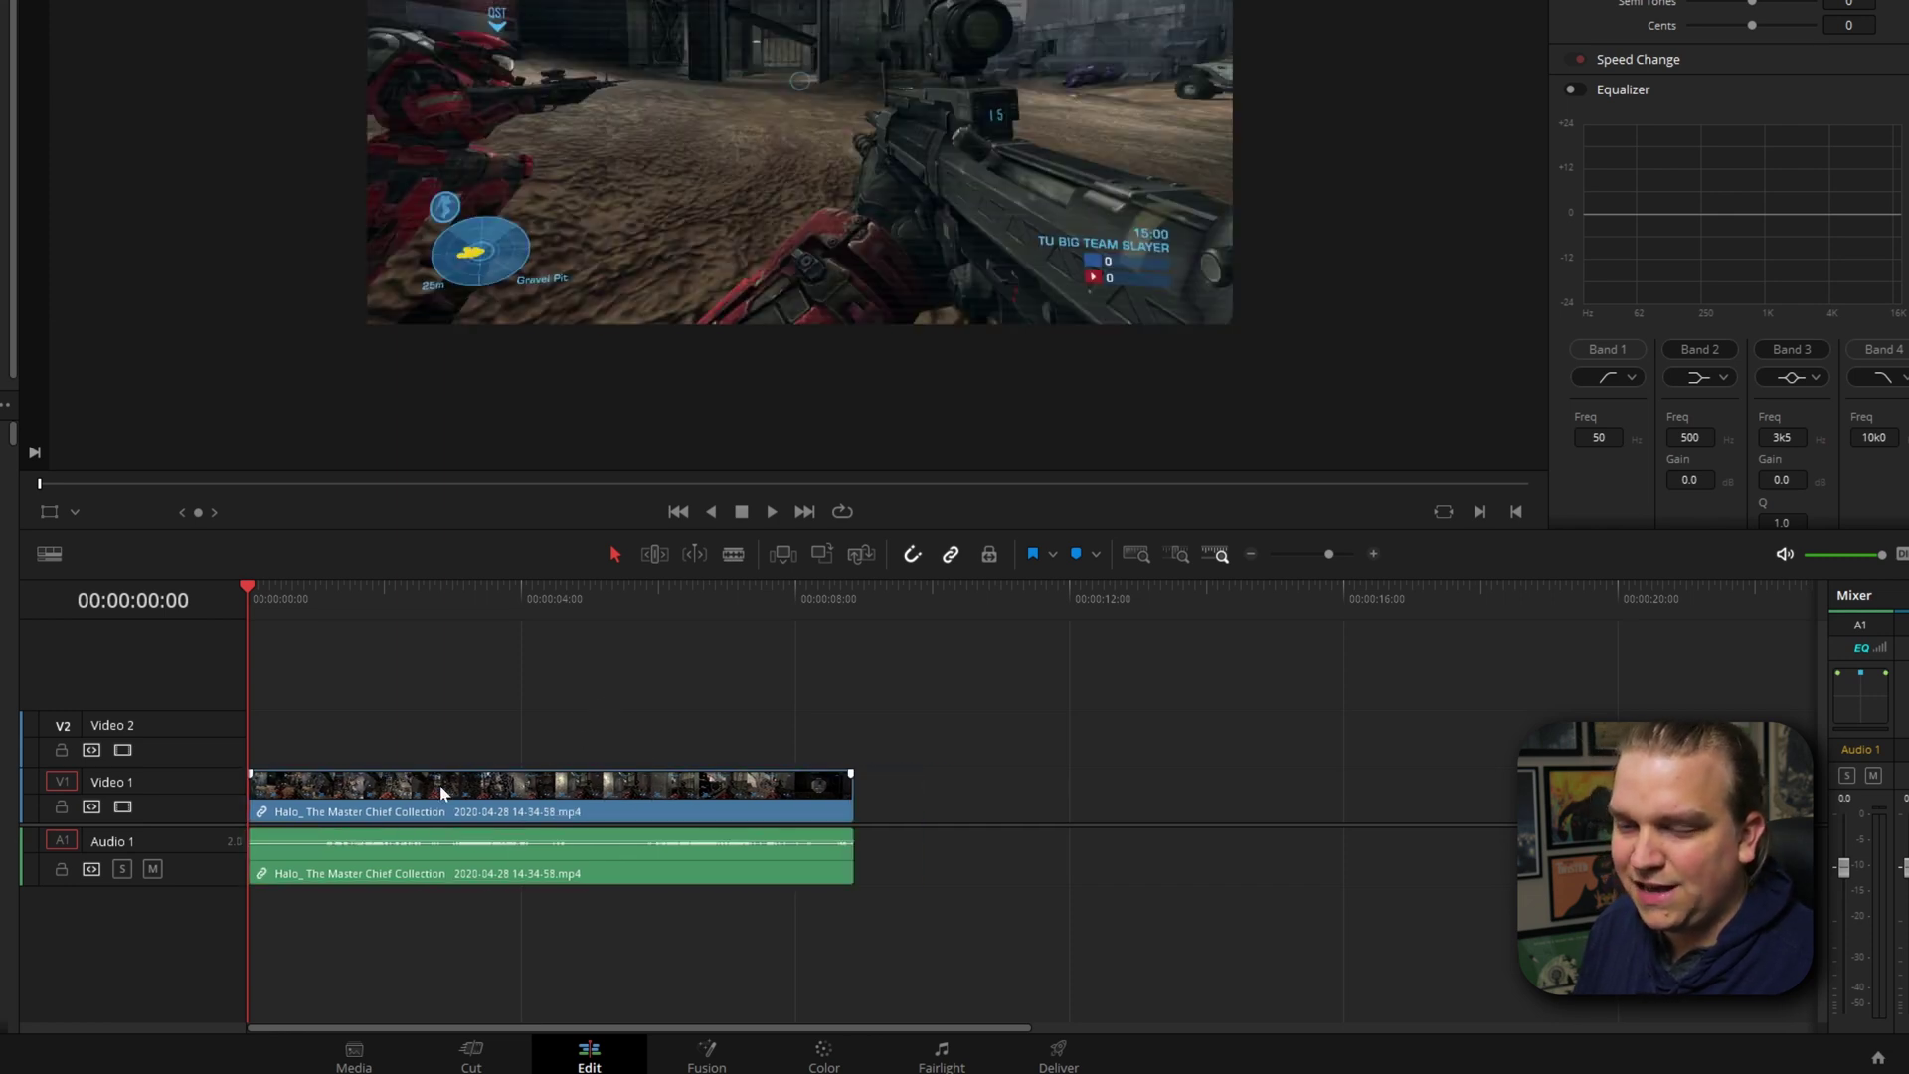
- Turn off Link Clips, move the audio to about 9 seconds and the video onto Video 3
{"action": "left_click_drag", "start_coordinate": [403, 802], "coordinate": [331, 828]}
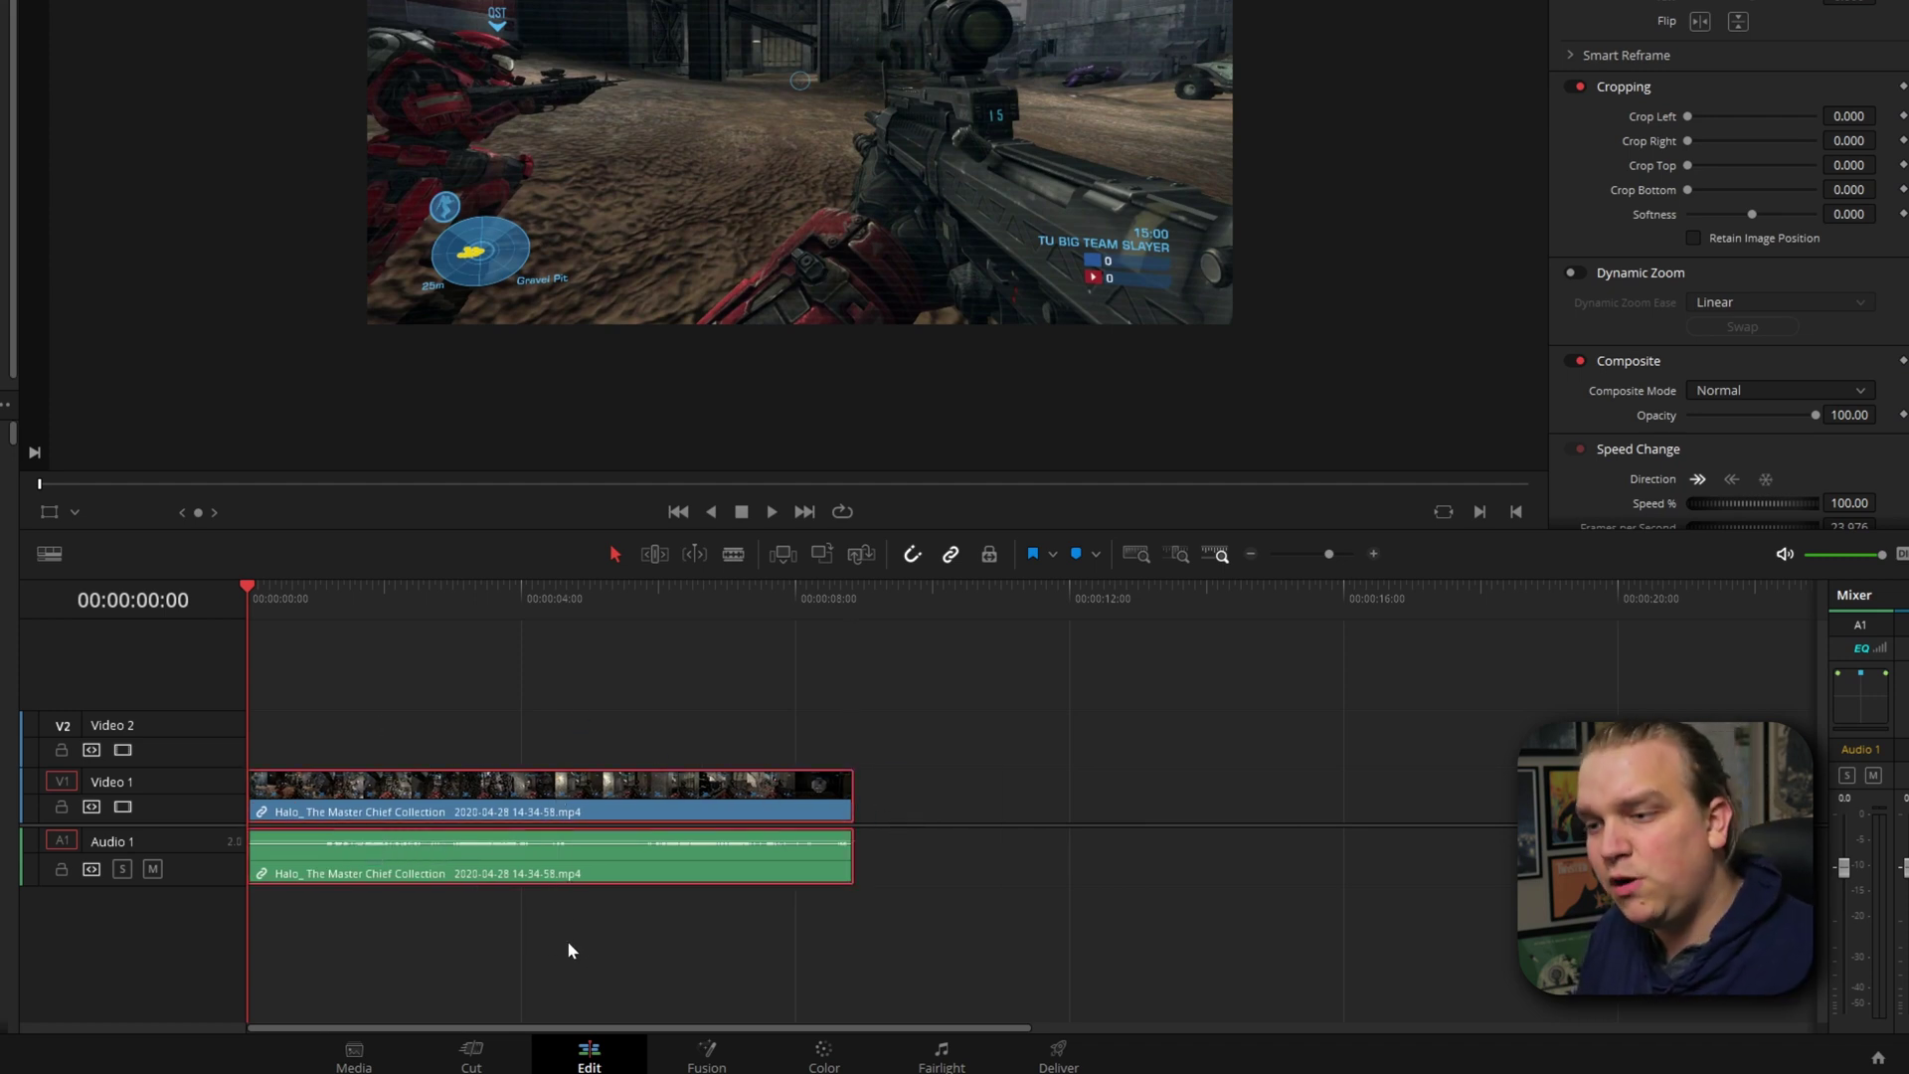
{"action": "right_click", "coordinate": [384, 793]}
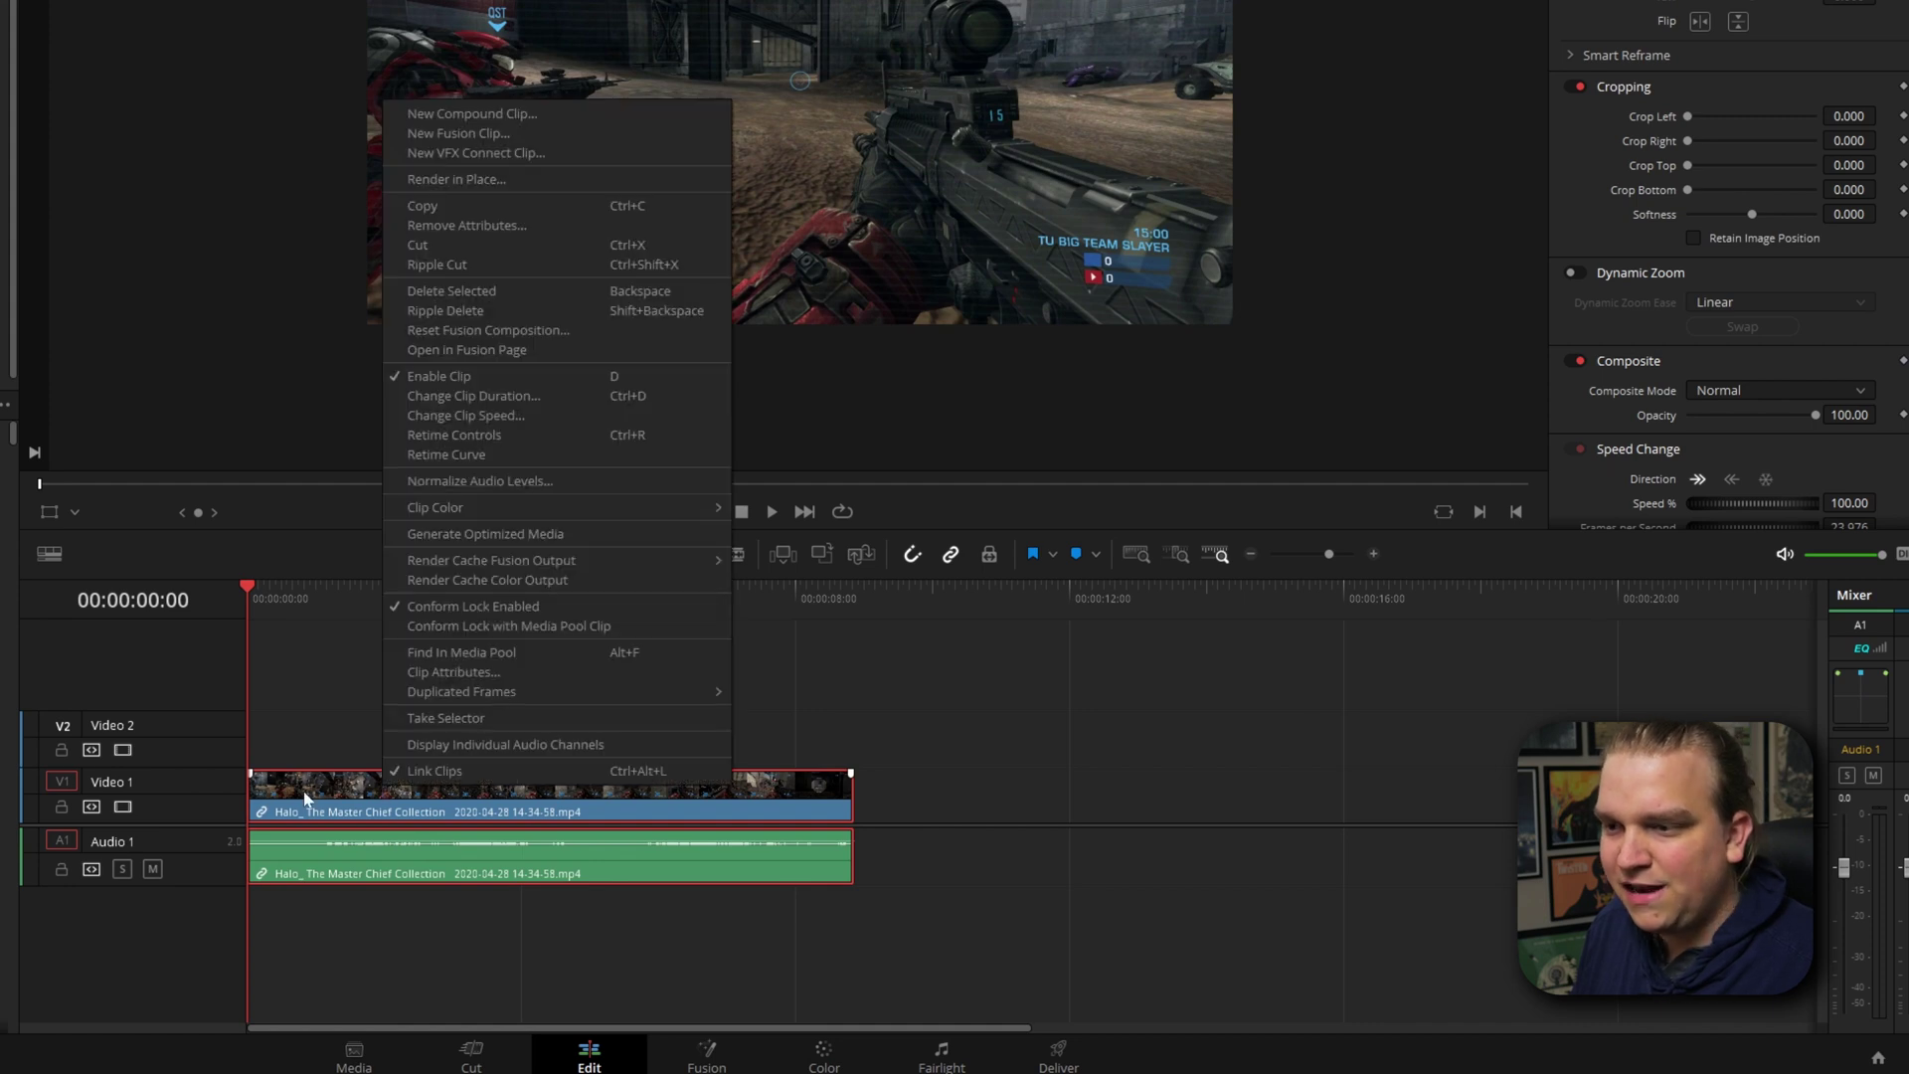
{"action": "left_click", "coordinate": [471, 770]}
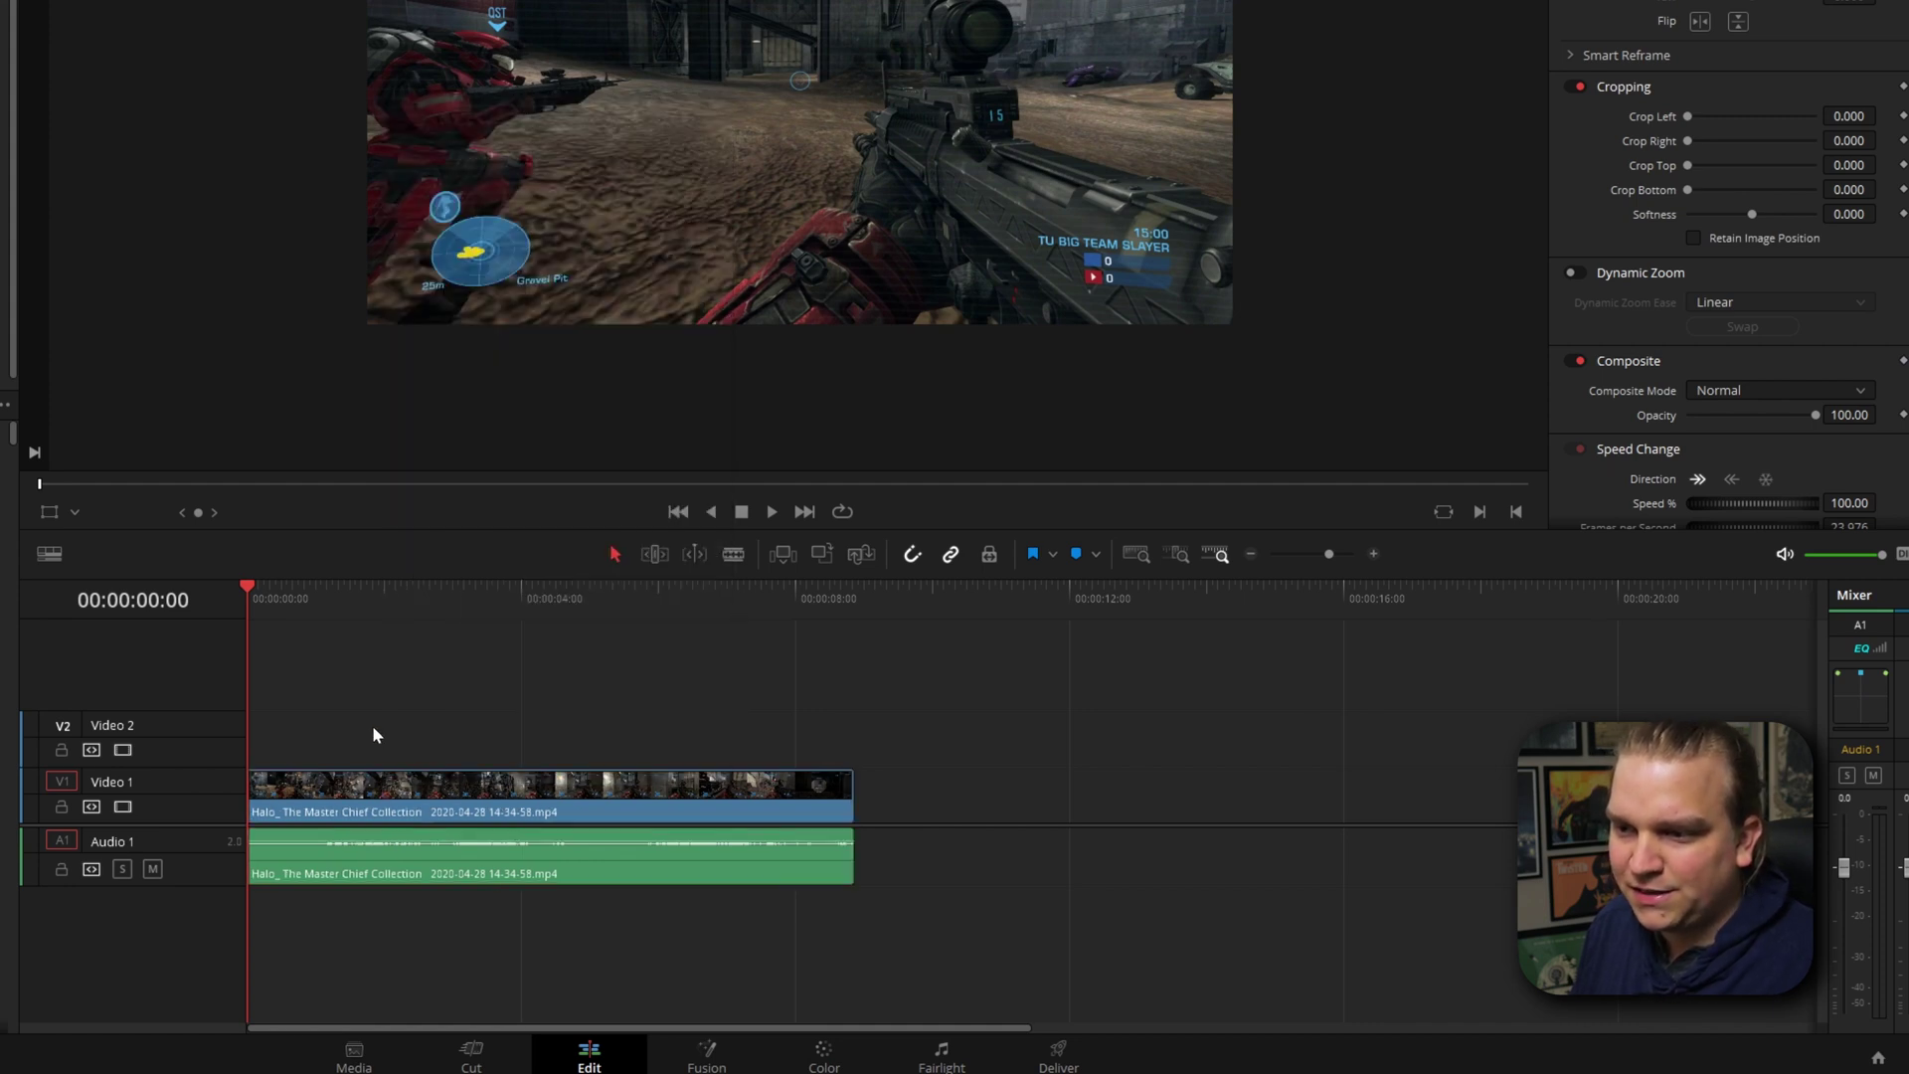
{"action": "left_click_drag", "start_coordinate": [395, 795], "coordinate": [500, 785]}
{"action": "left_click_drag", "start_coordinate": [388, 885], "coordinate": [1056, 885]}
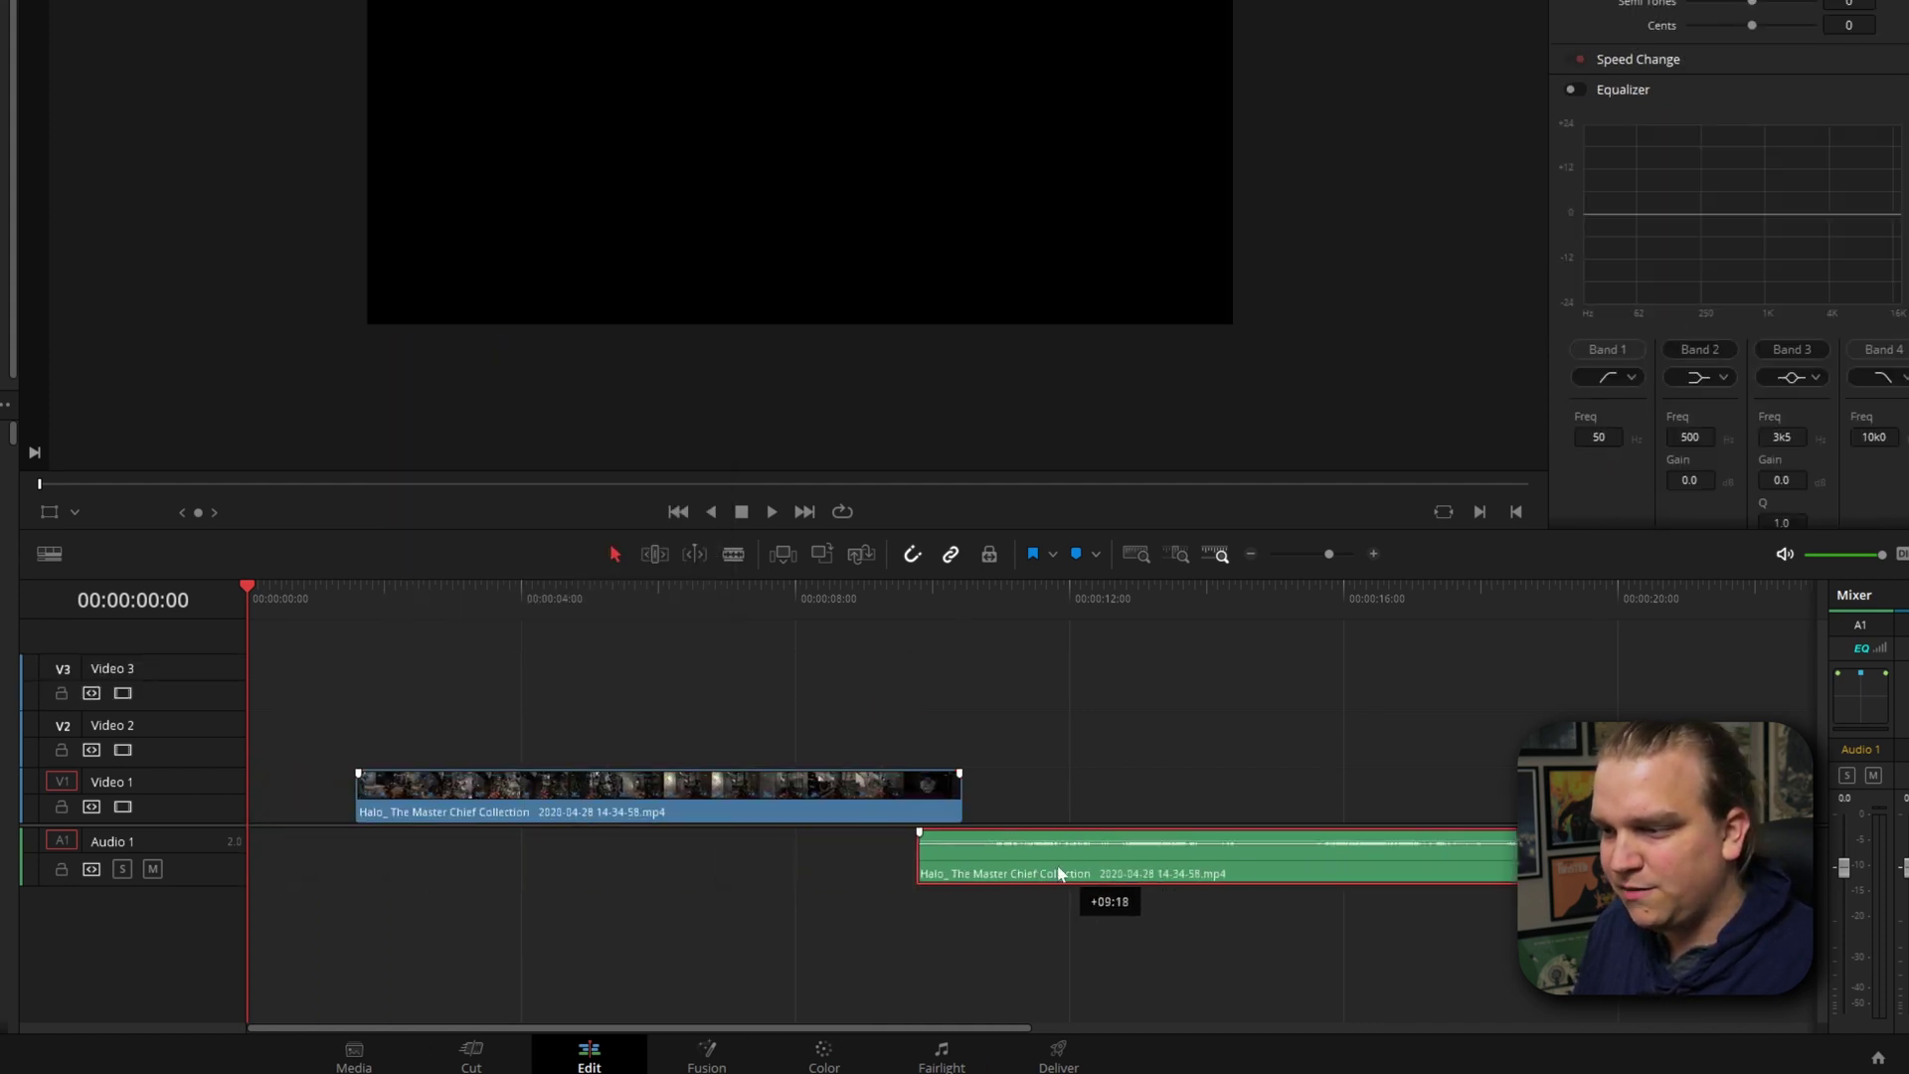
{"action": "left_click_drag", "start_coordinate": [828, 810], "coordinate": [833, 702]}
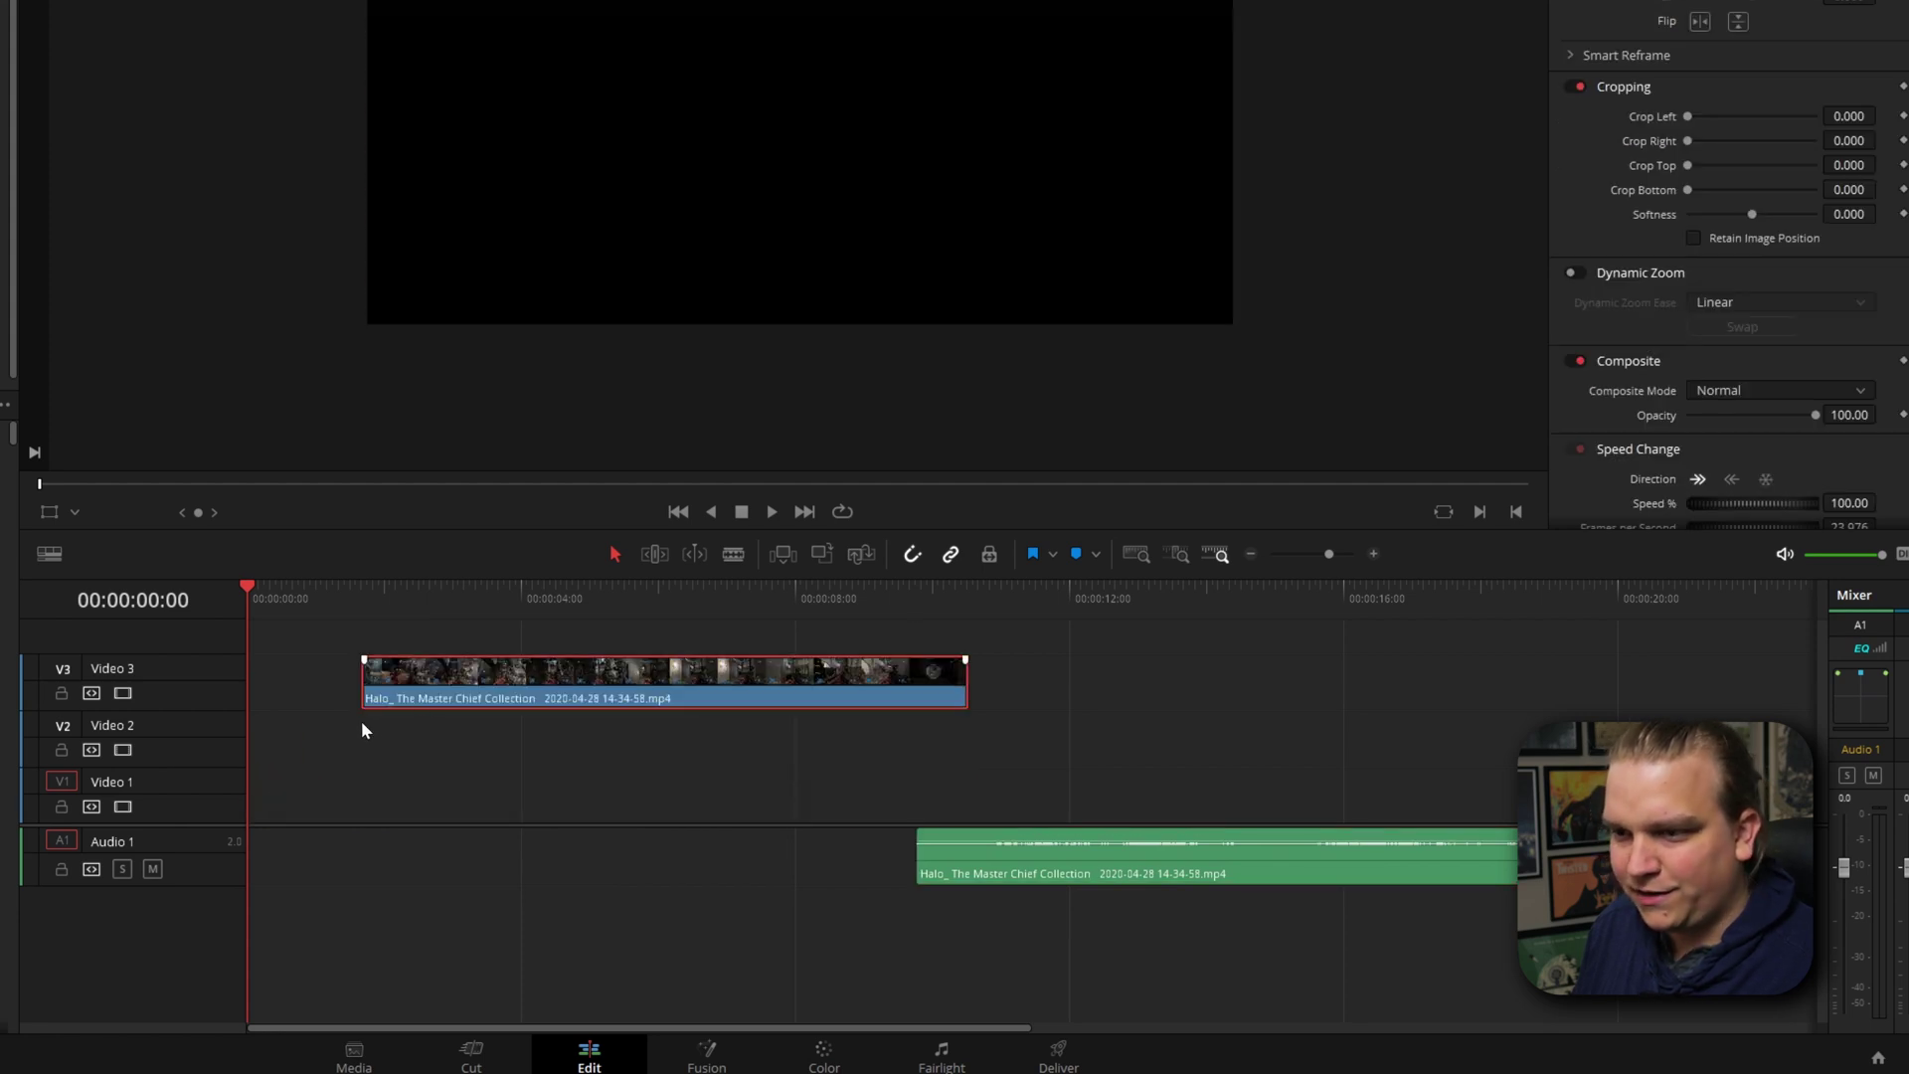